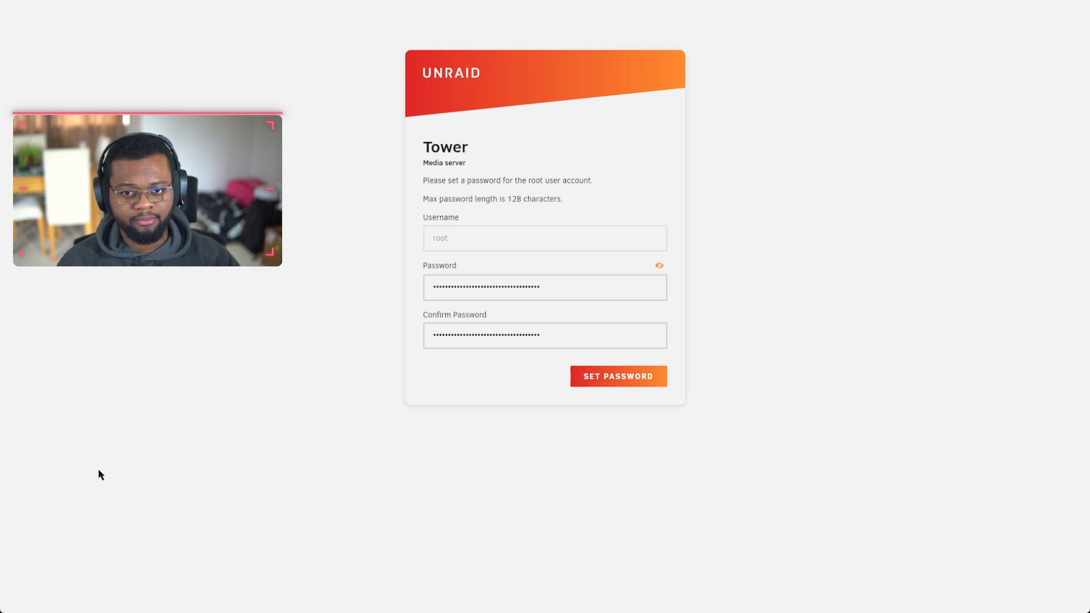
Step: Submit the new root password for Tower to reach the Main page
key(Return)
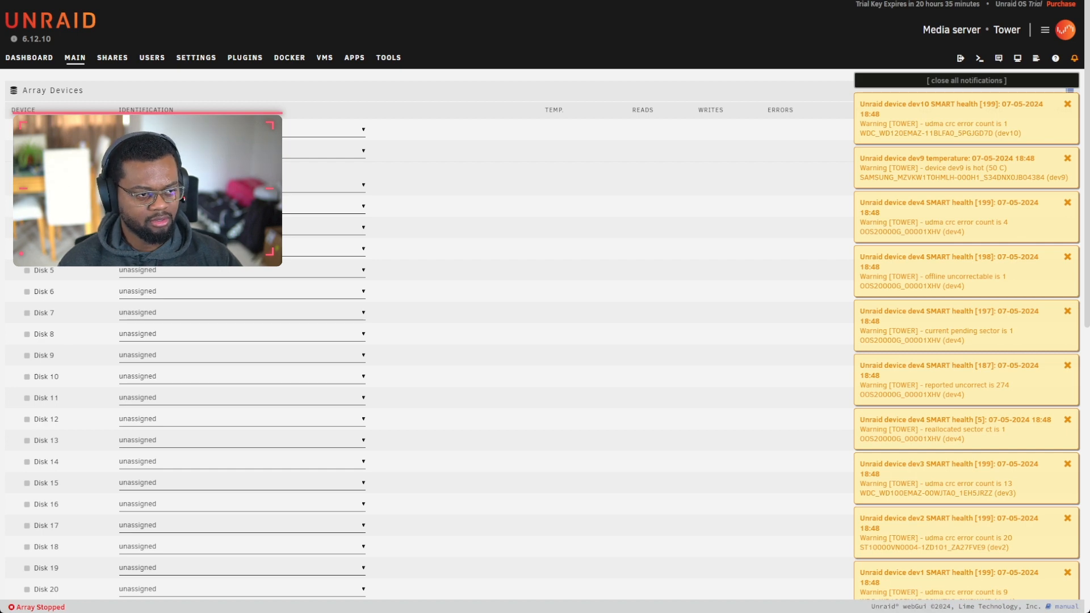
Step: Dismiss all warning notifications and review the array's parity and Disk 1–4 slots
click(976, 81)
scroll(397, 340, down, 9)
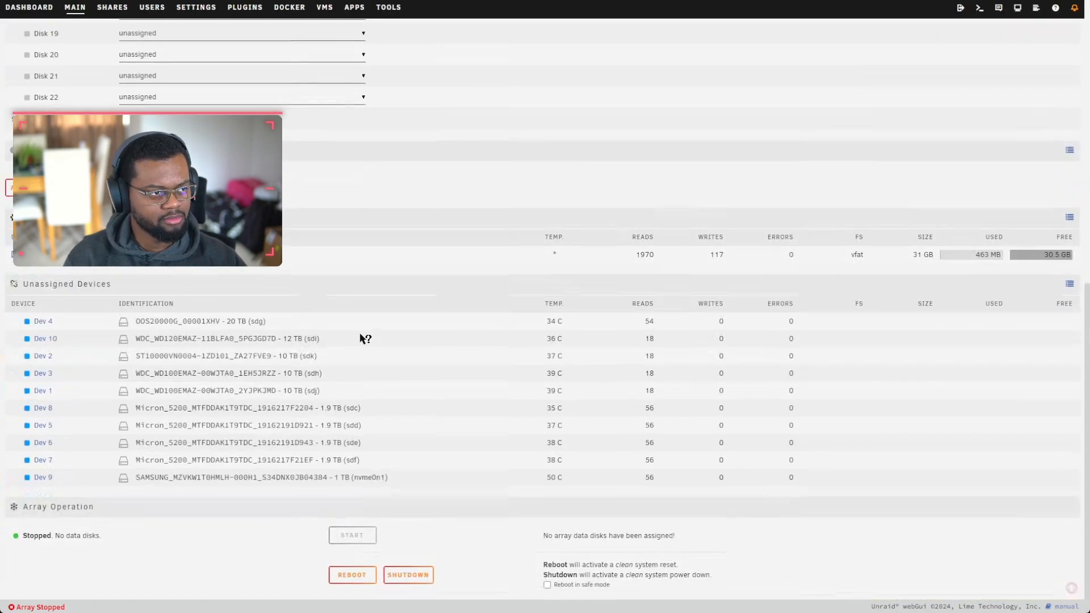
scroll(327, 354, up, 5)
scroll(326, 354, down, 5)
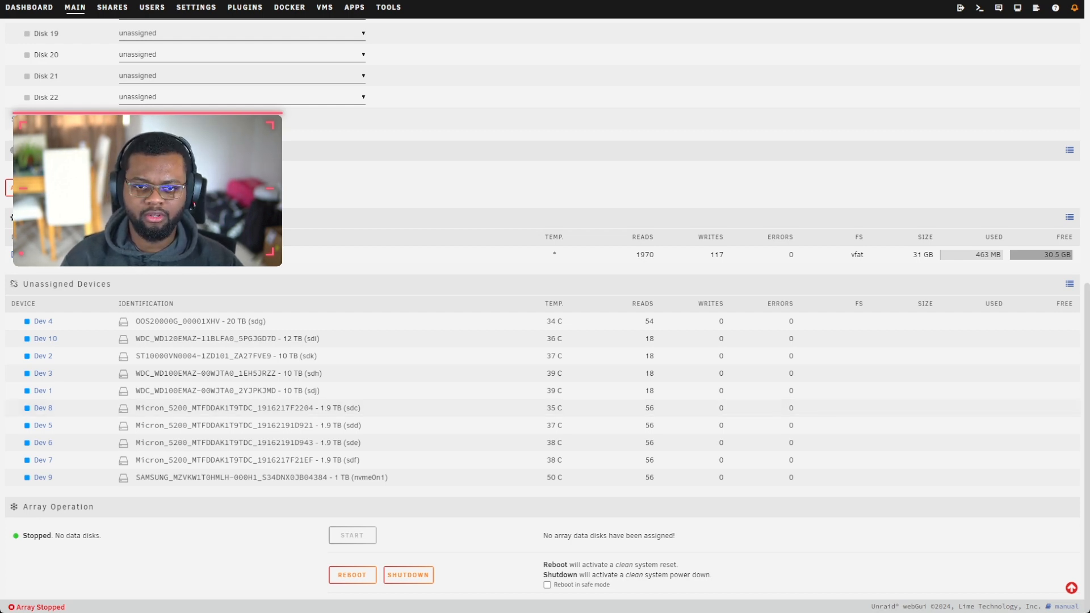
scroll(545, 425, up, 9)
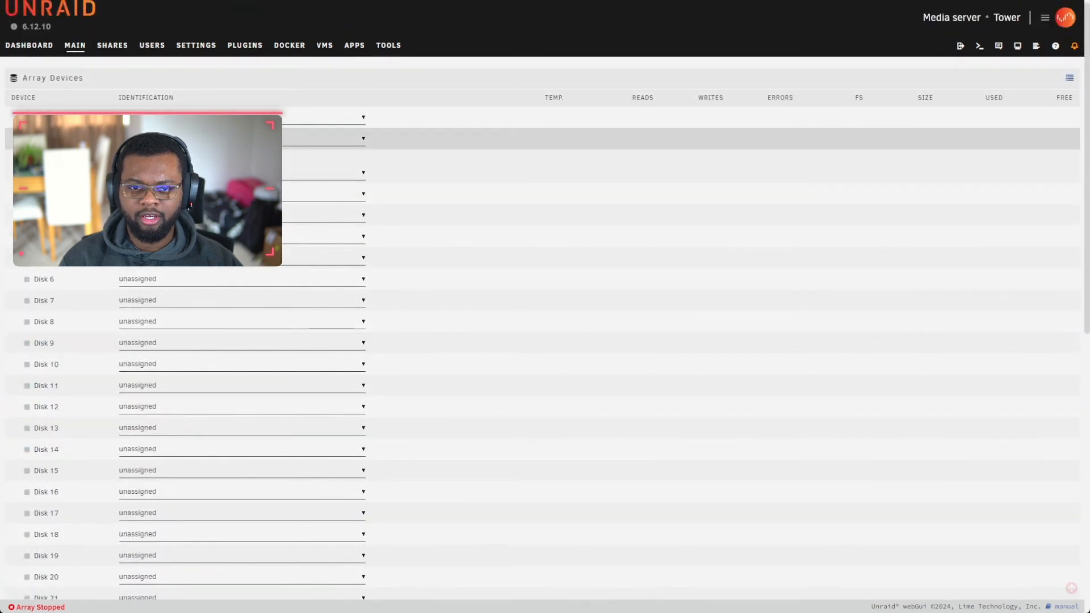
scroll(545, 246, down, 4)
scroll(545, 307, down, 1)
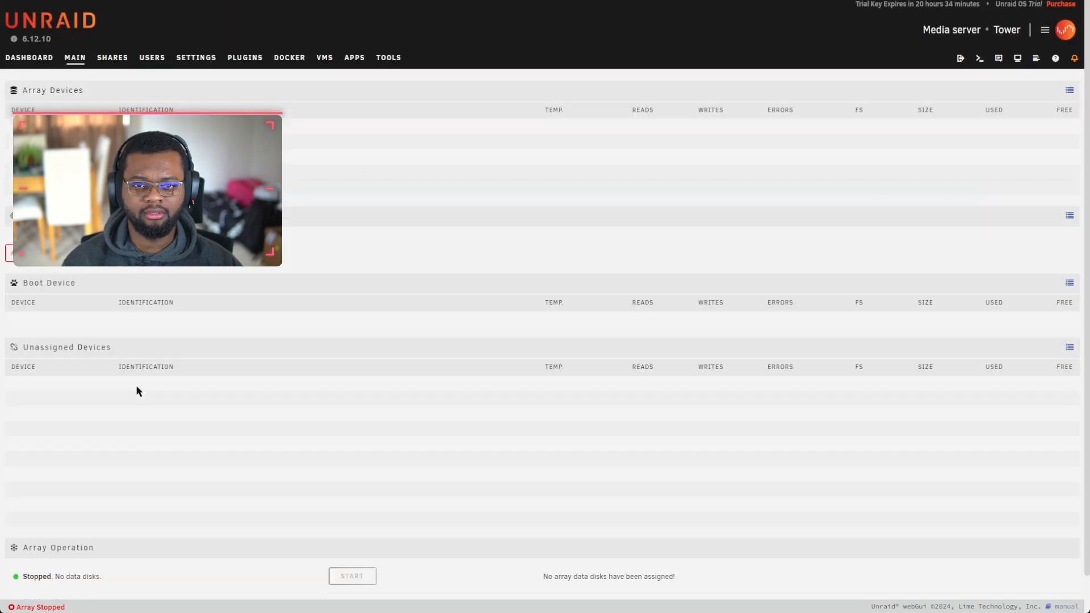
scroll(152, 297, down, 2)
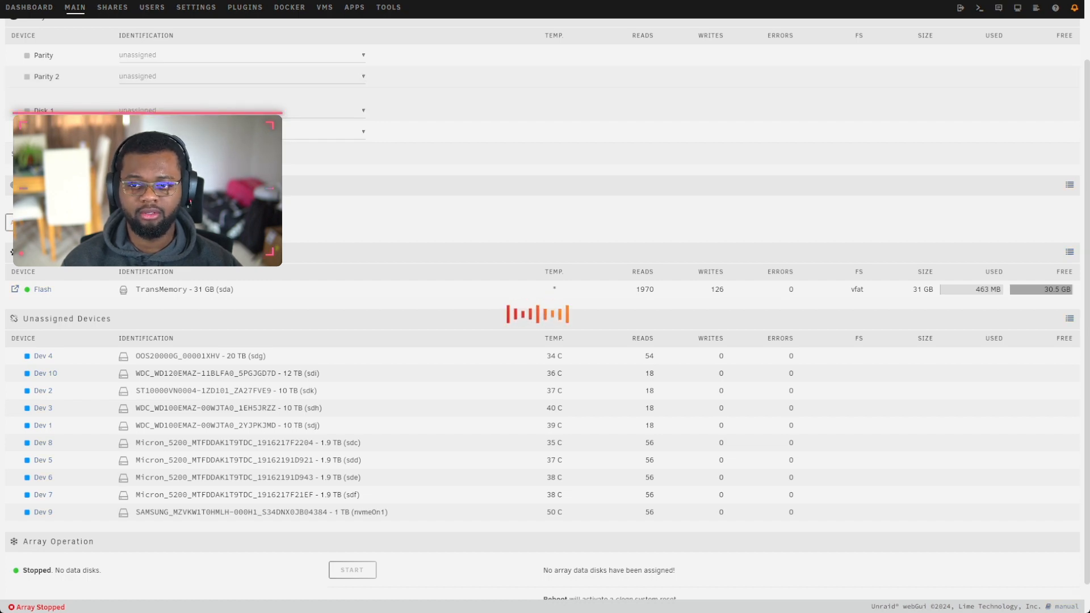
scroll(278, 312, down, 4)
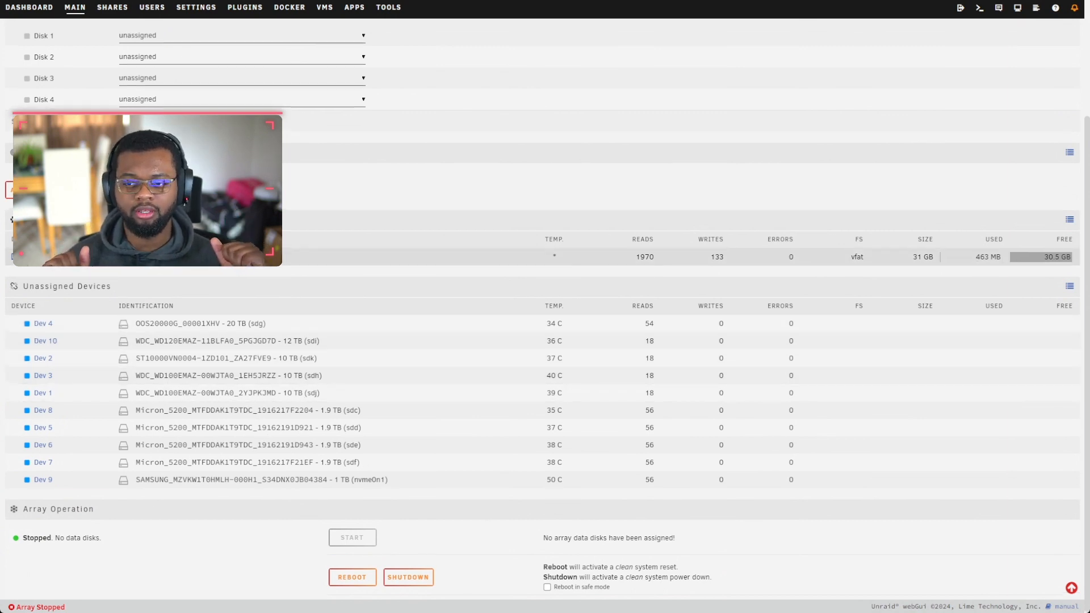
scroll(227, 254, up, 5)
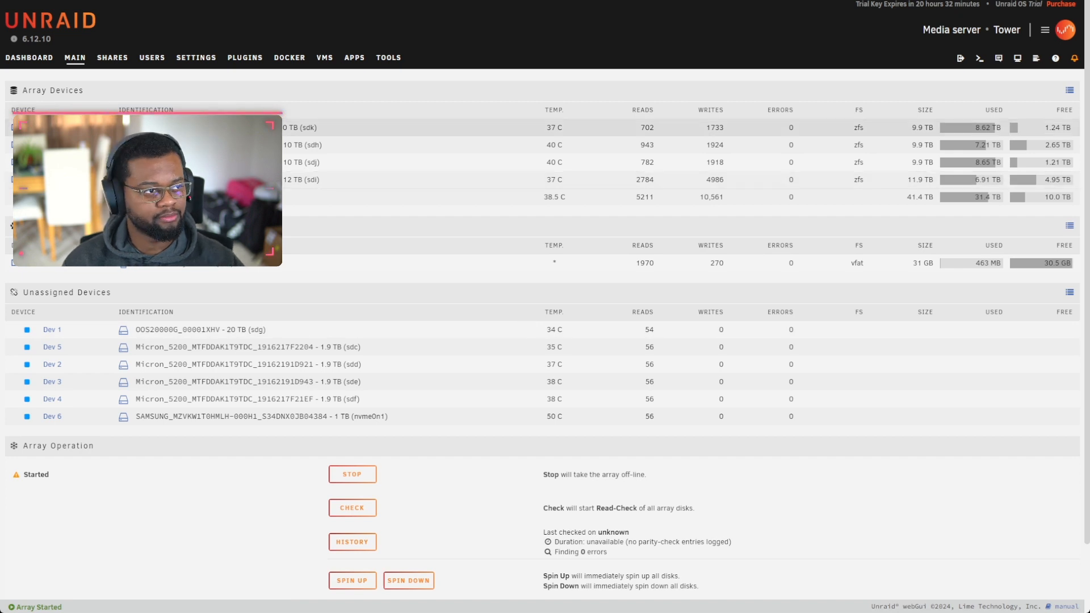
scroll(146, 290, down, 2)
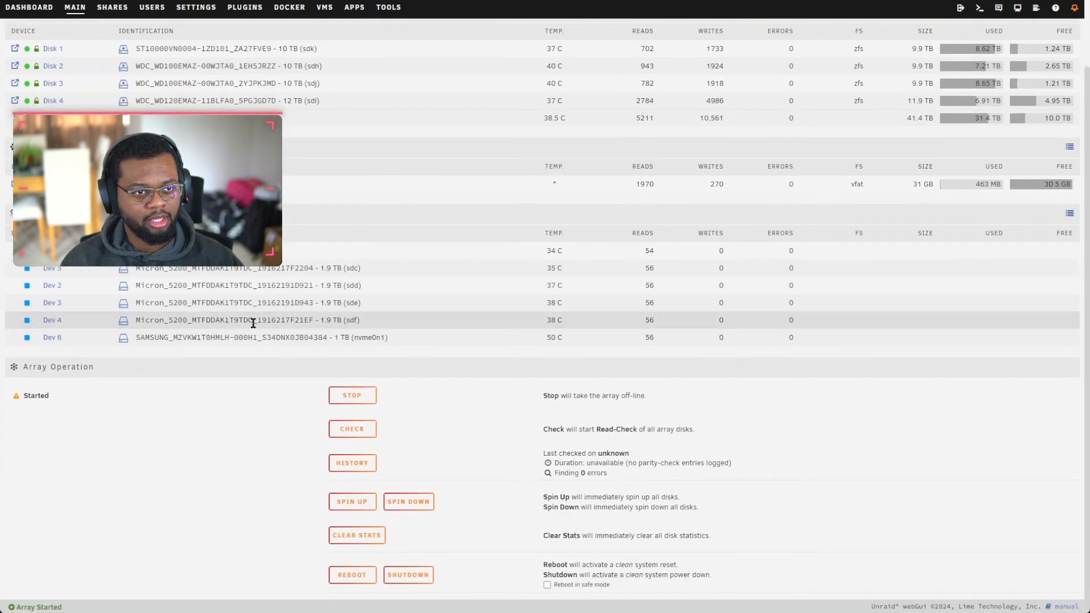
scroll(312, 384, up, 2)
scroll(463, 379, down, 1)
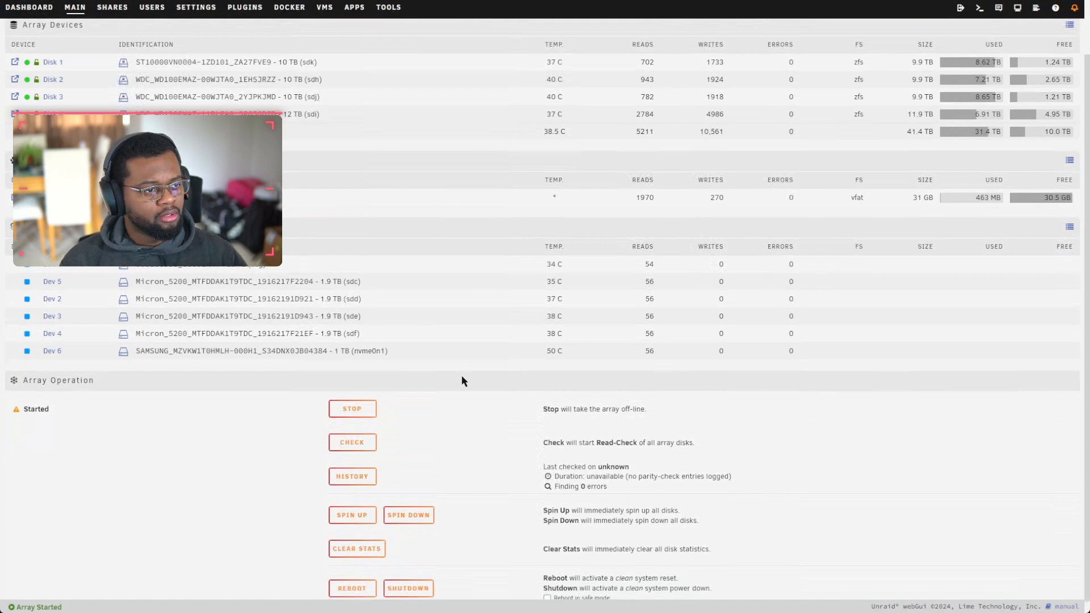
scroll(463, 381, down, 1)
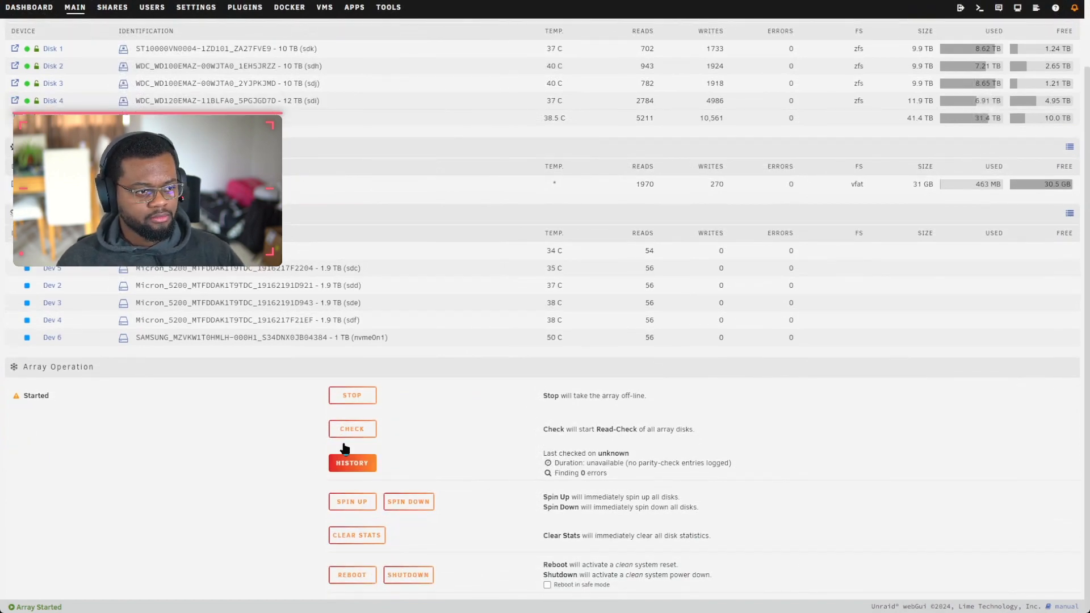
Step: Stop the array, confirm with Proceed, and review the now-unassigned devices
click(352, 396)
click(512, 368)
scroll(265, 326, up, 2)
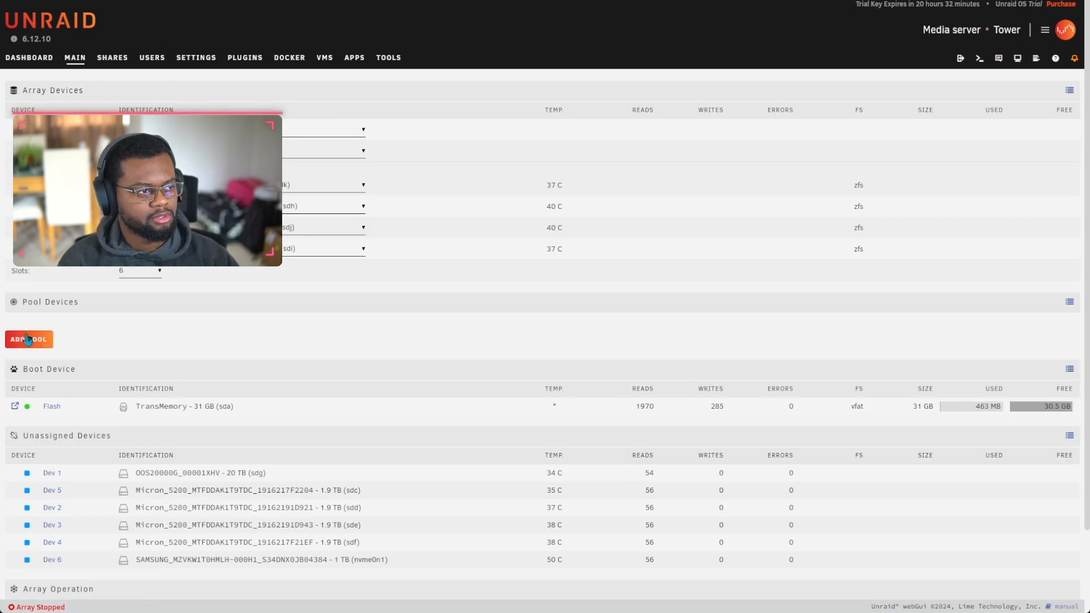
scroll(495, 299, down, 2)
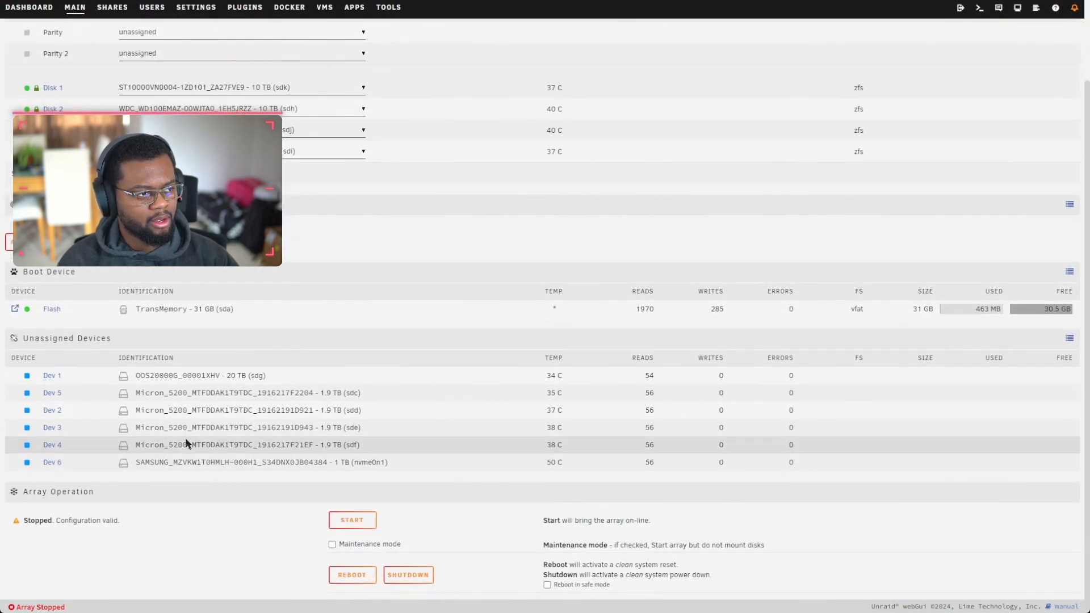
scroll(187, 443, up, 3)
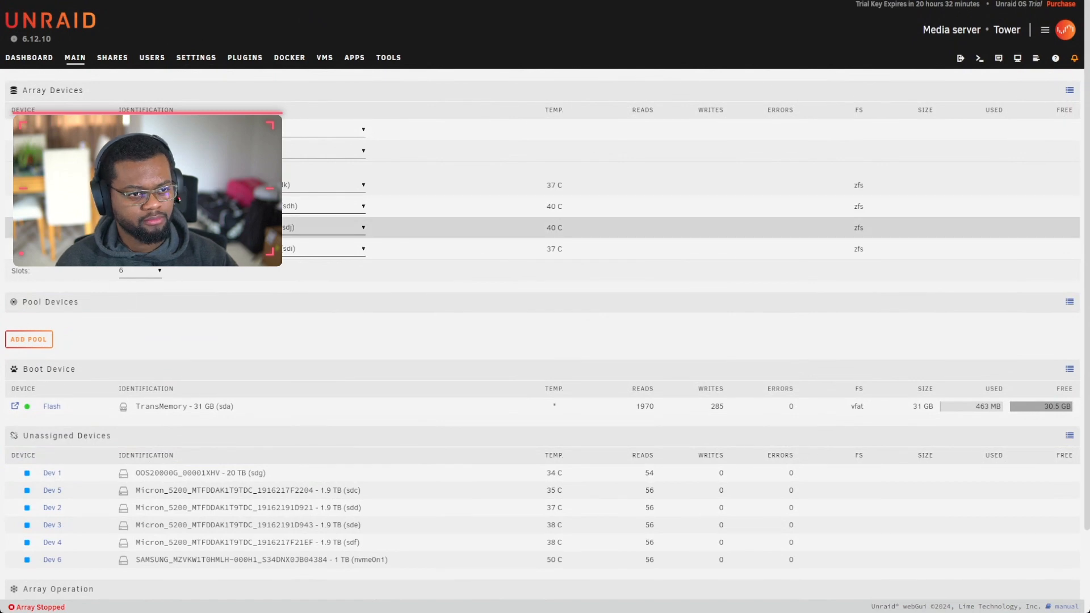
scroll(207, 433, down, 3)
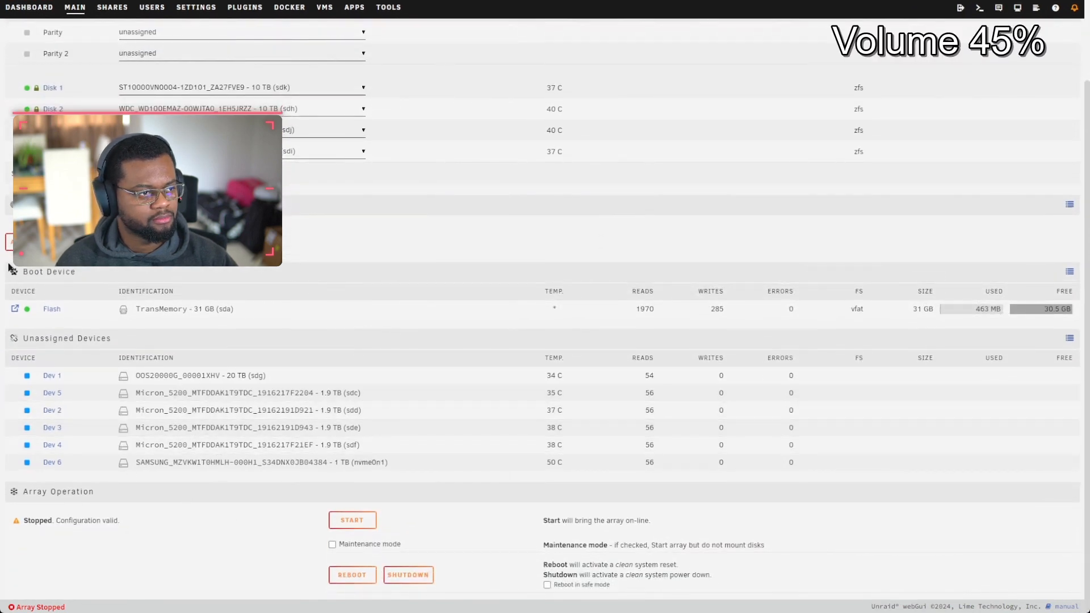
Step: Add a new pool named zulu with 4 slots
click(10, 242)
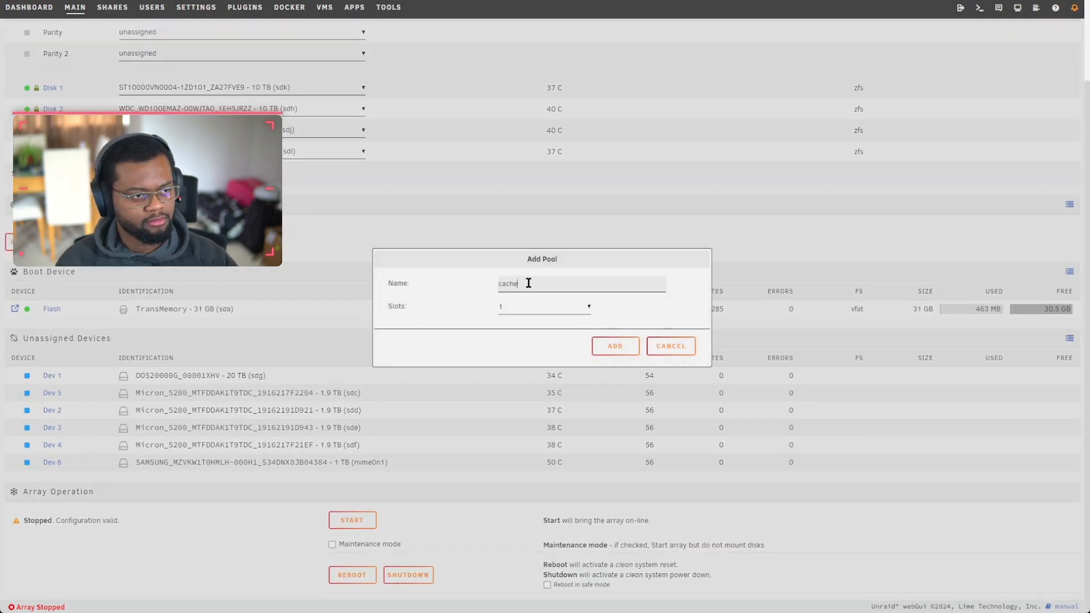
double_click(511, 284)
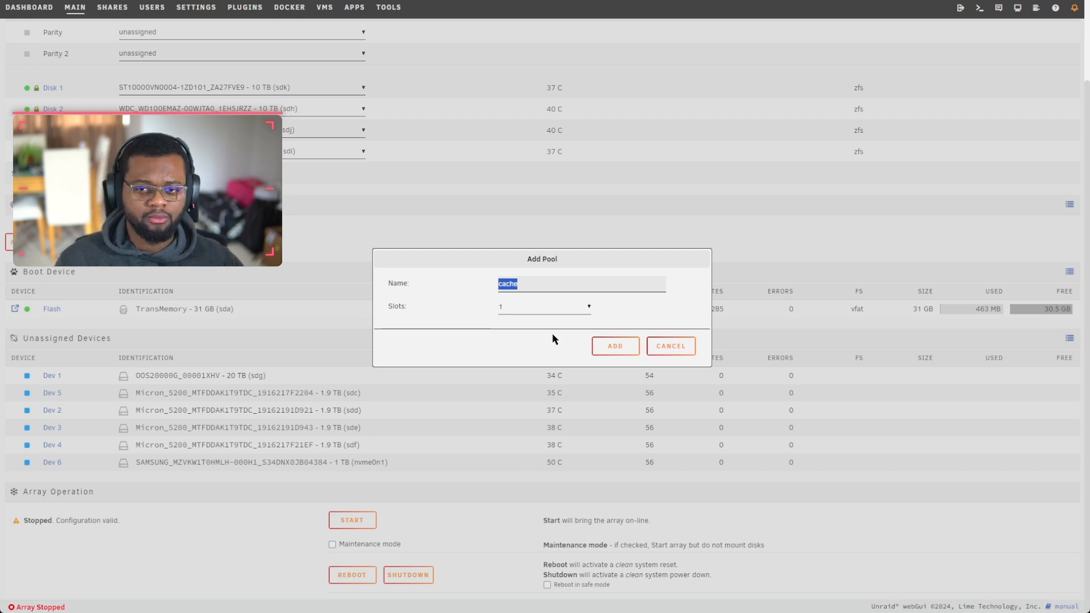
text(zulu)
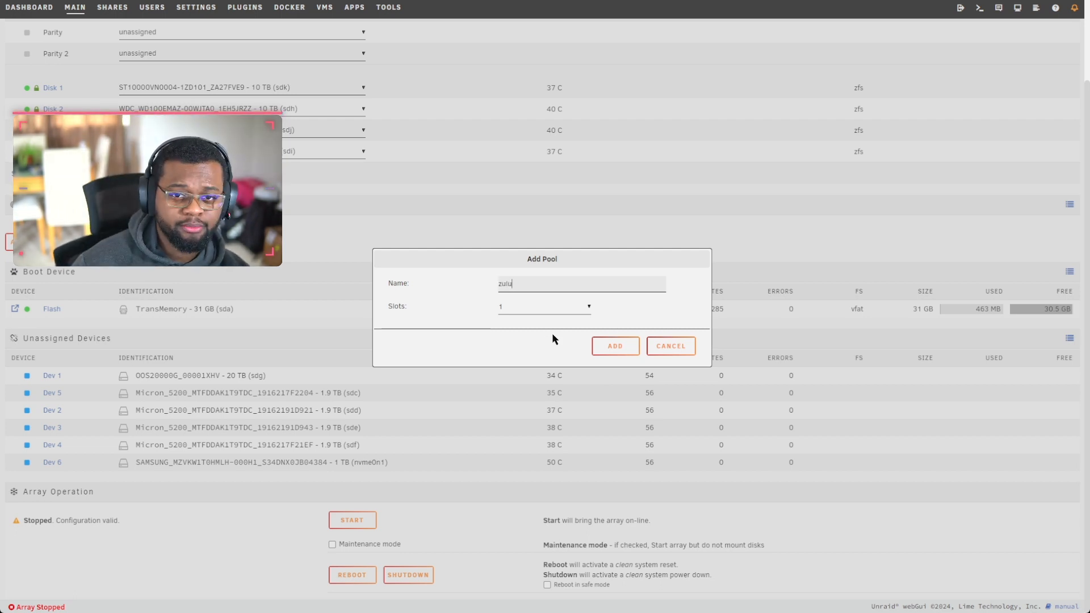
click(518, 310)
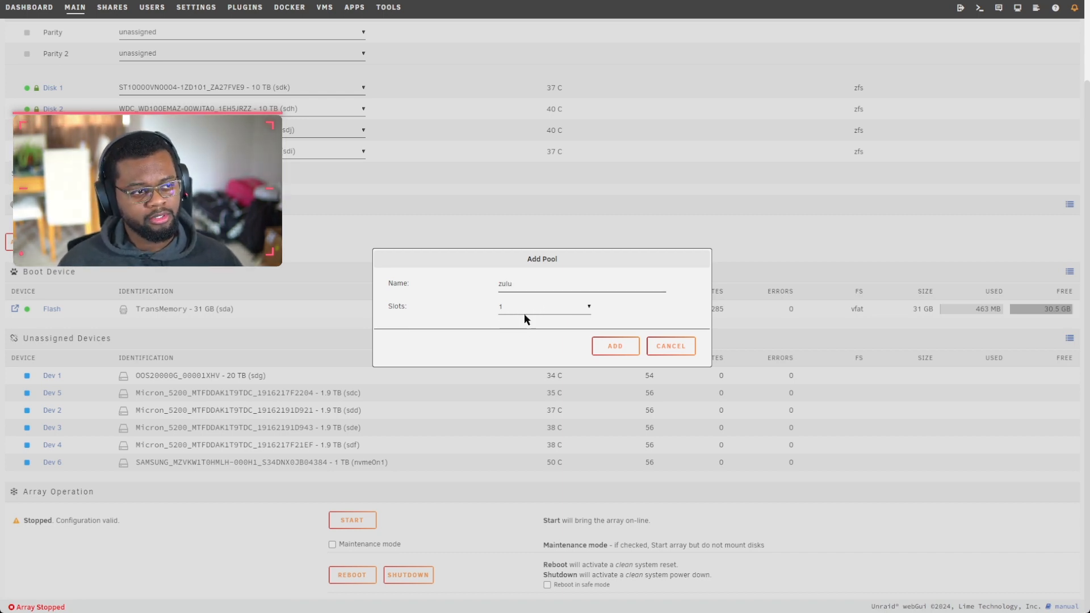
click(638, 349)
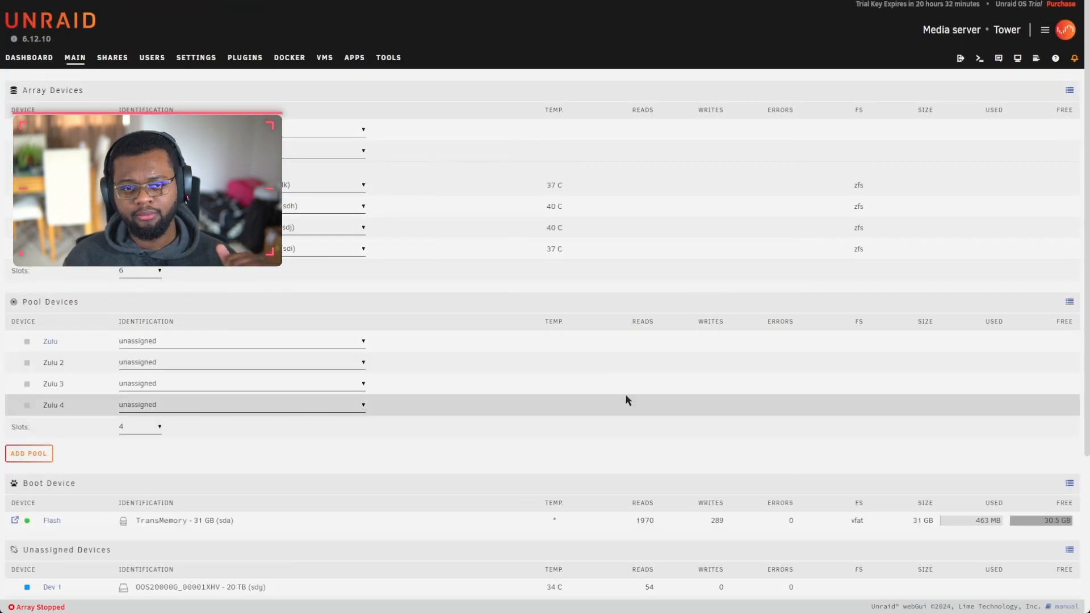
Step: Add a second pool named alpha with 1 slot
click(40, 463)
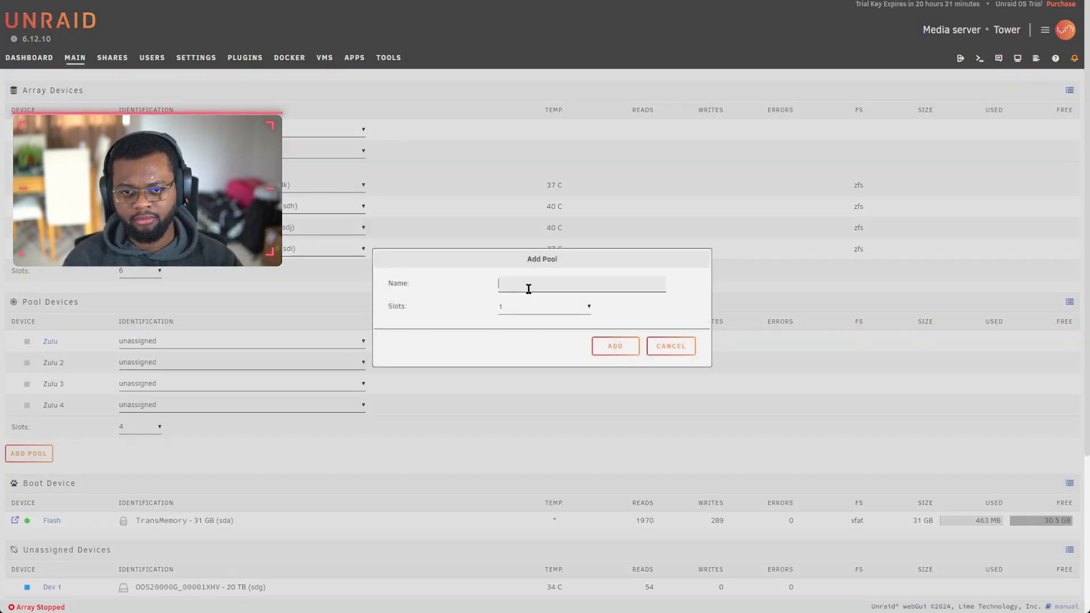
text(A)
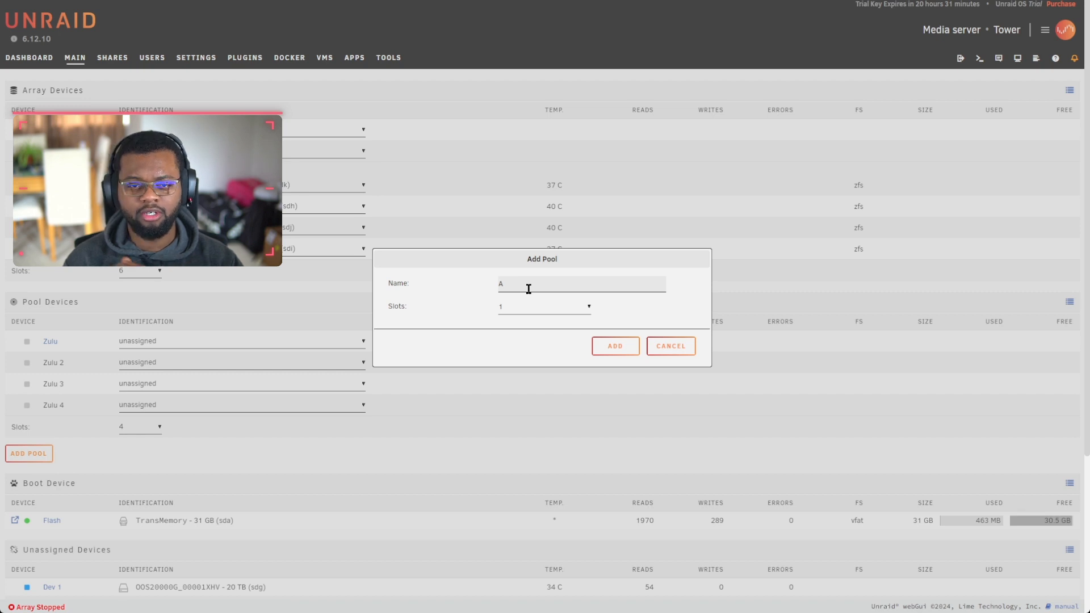
key(BackSpace)
text(alpha)
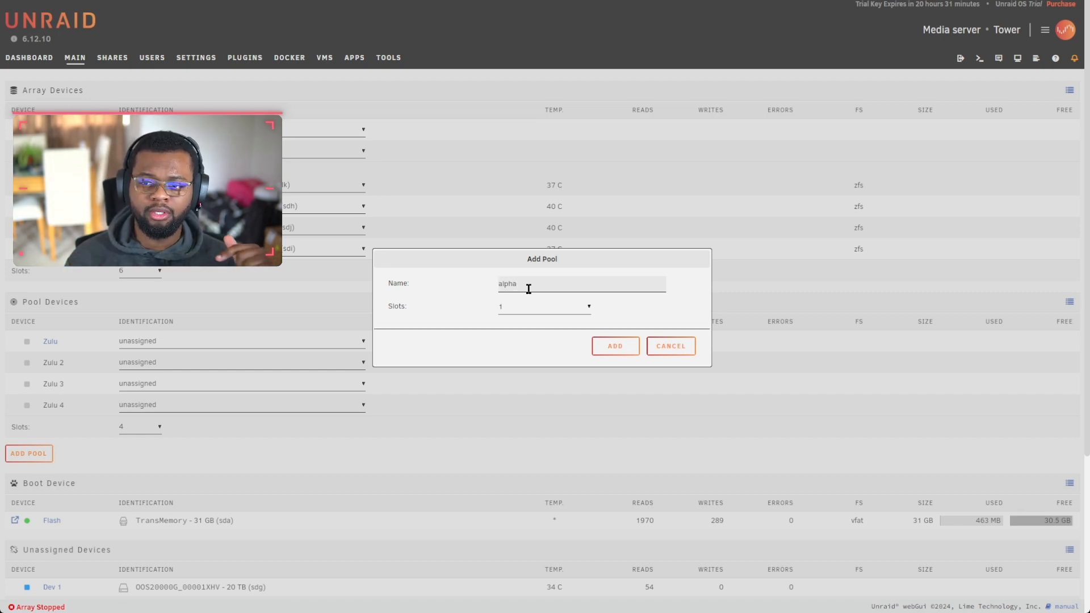
click(631, 349)
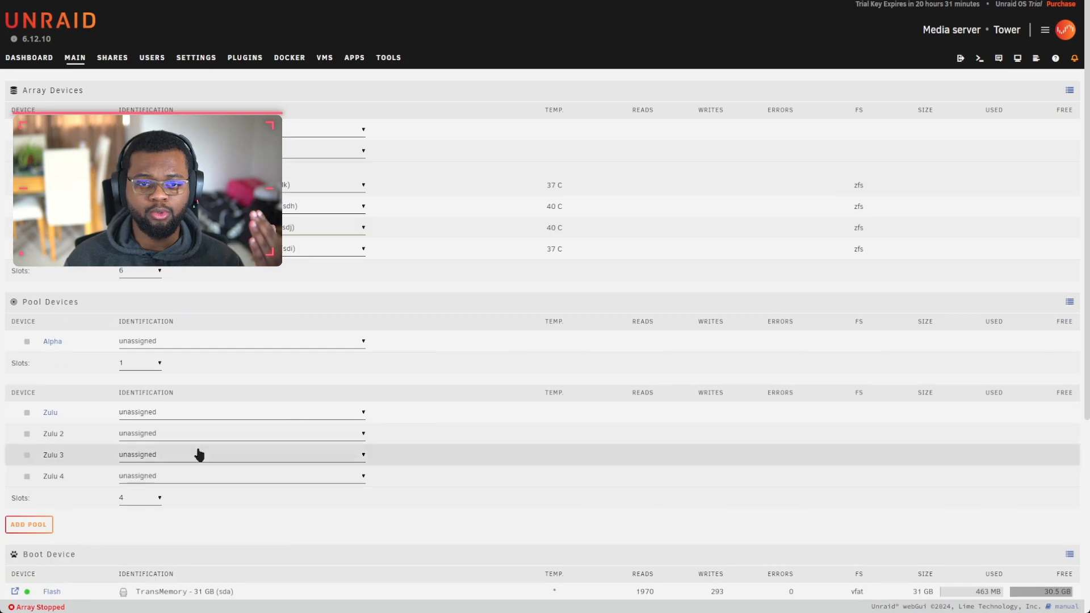
scroll(197, 452, down, 5)
scroll(305, 285, up, 3)
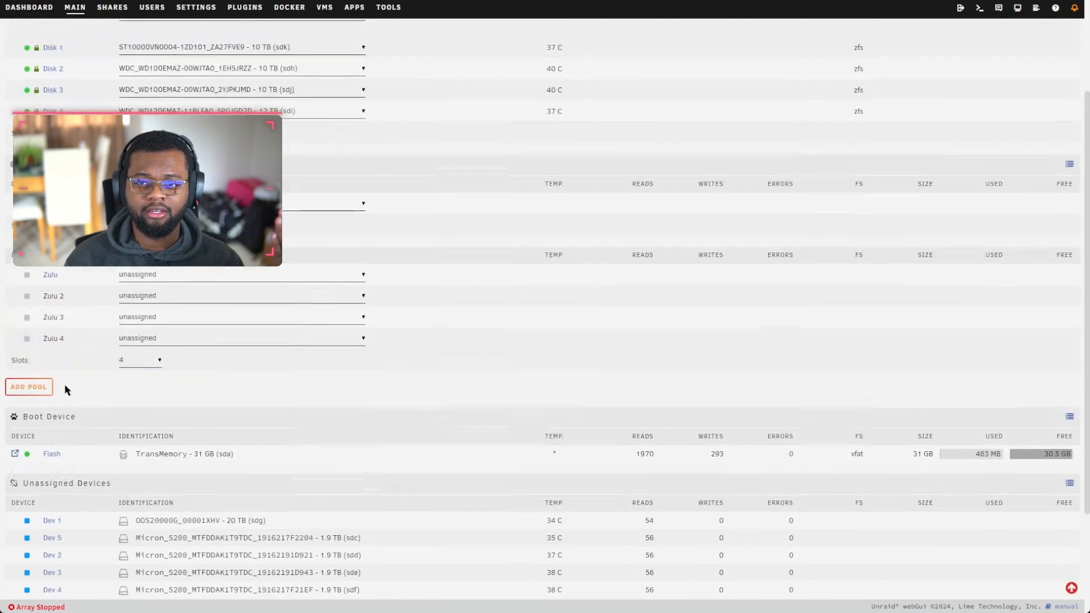
scroll(173, 384, down, 3)
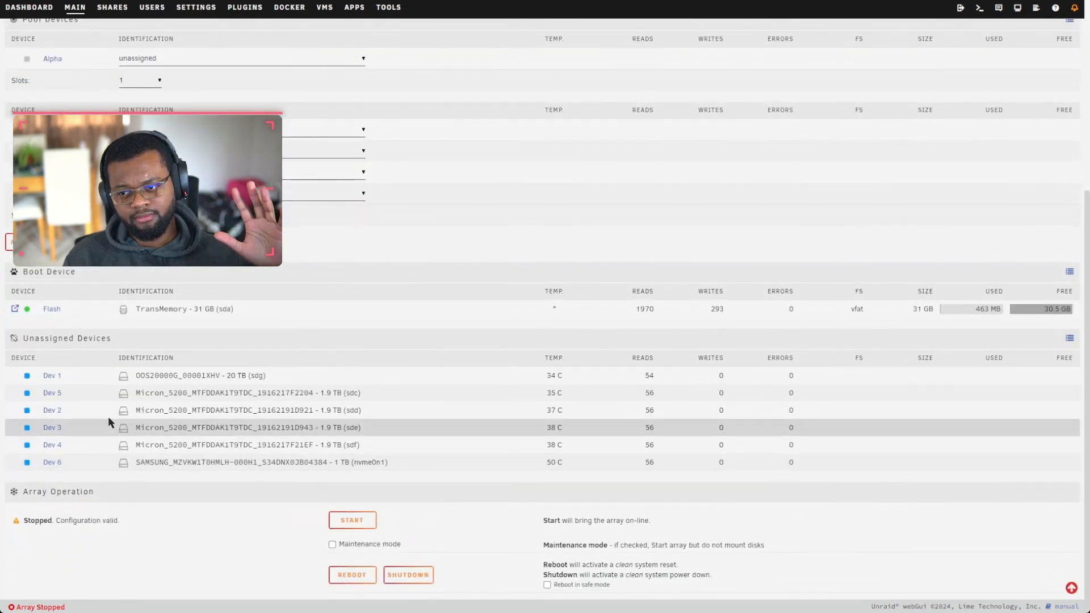
Step: Assign a Micron SSD to a Zulu slot and open the Zulu pool settings
scroll(206, 294, up, 5)
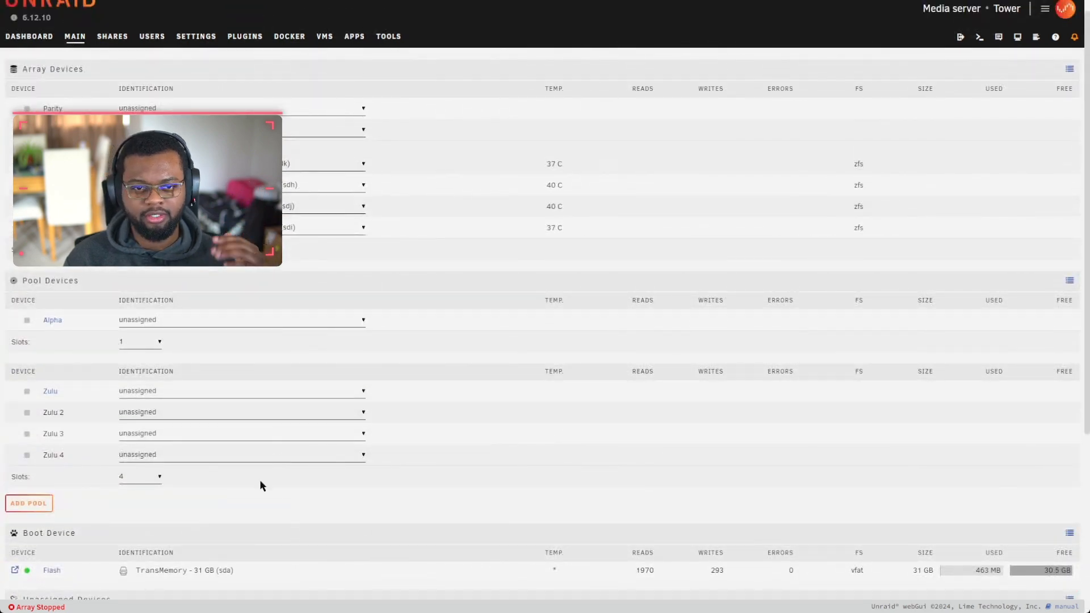
click(193, 454)
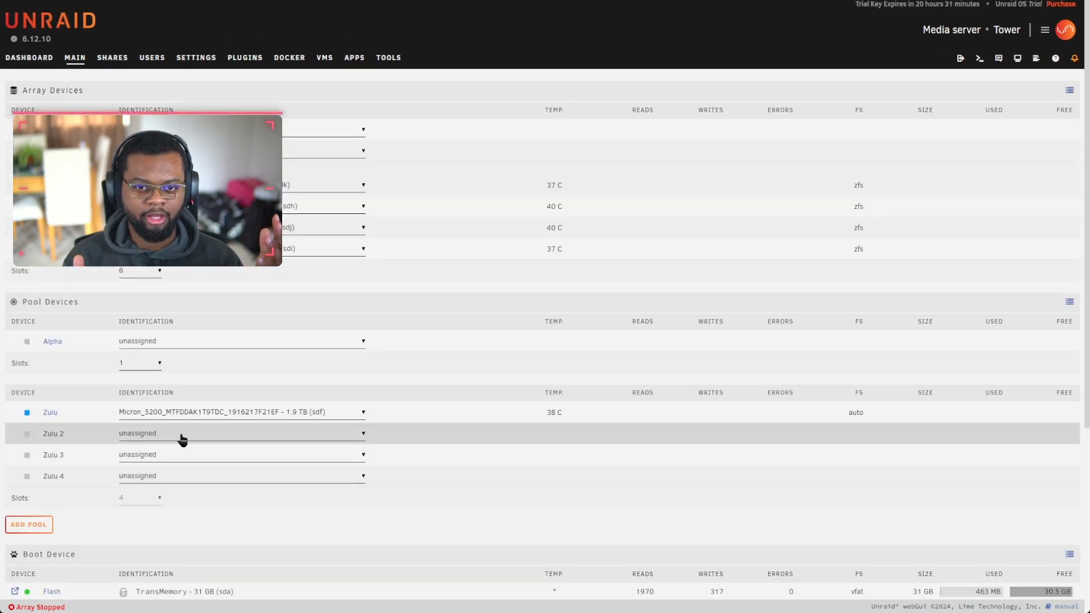
click(51, 413)
scroll(433, 265, down, 3)
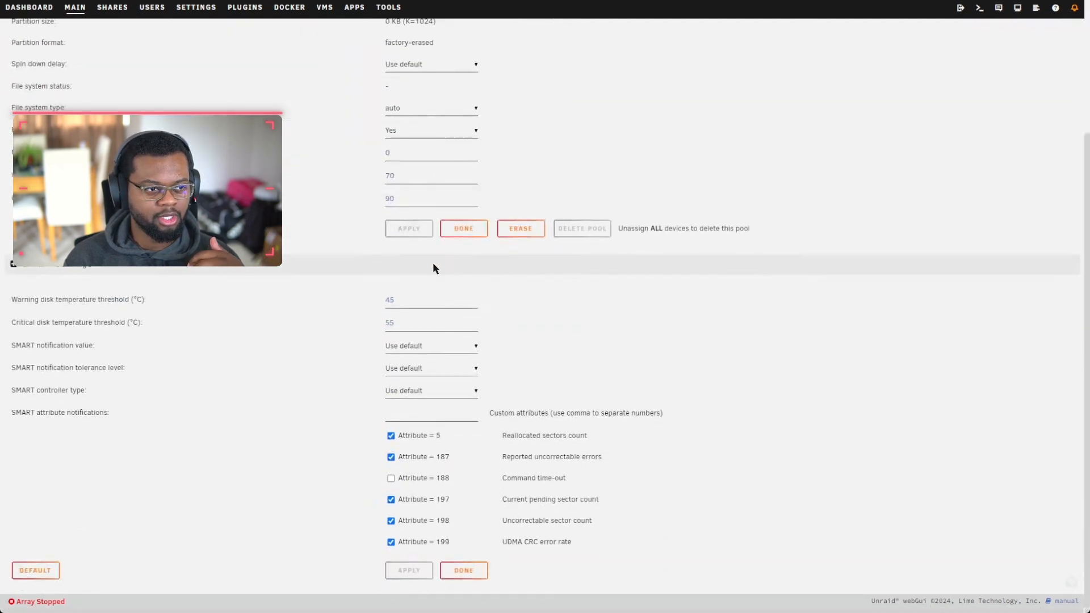
scroll(419, 291, up, 3)
scroll(419, 291, down, 3)
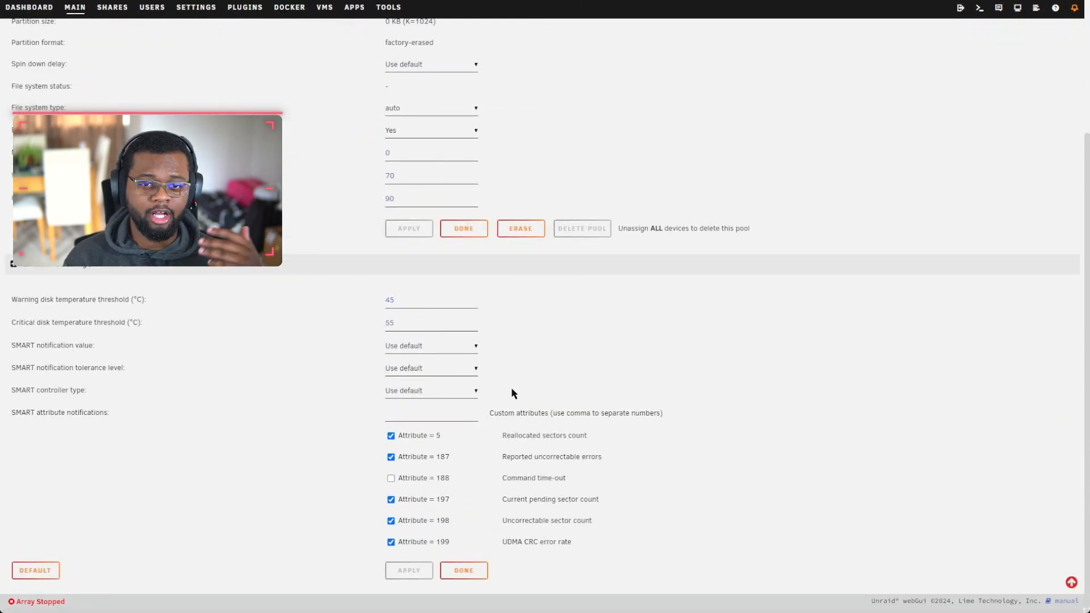
scroll(412, 353, up, 2)
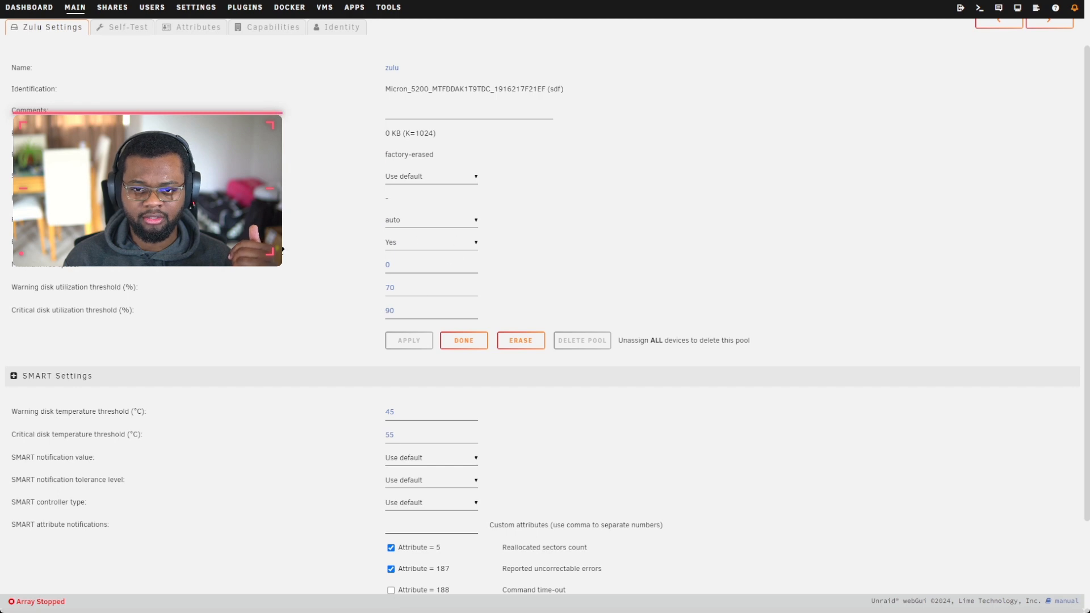
scroll(372, 311, up, 2)
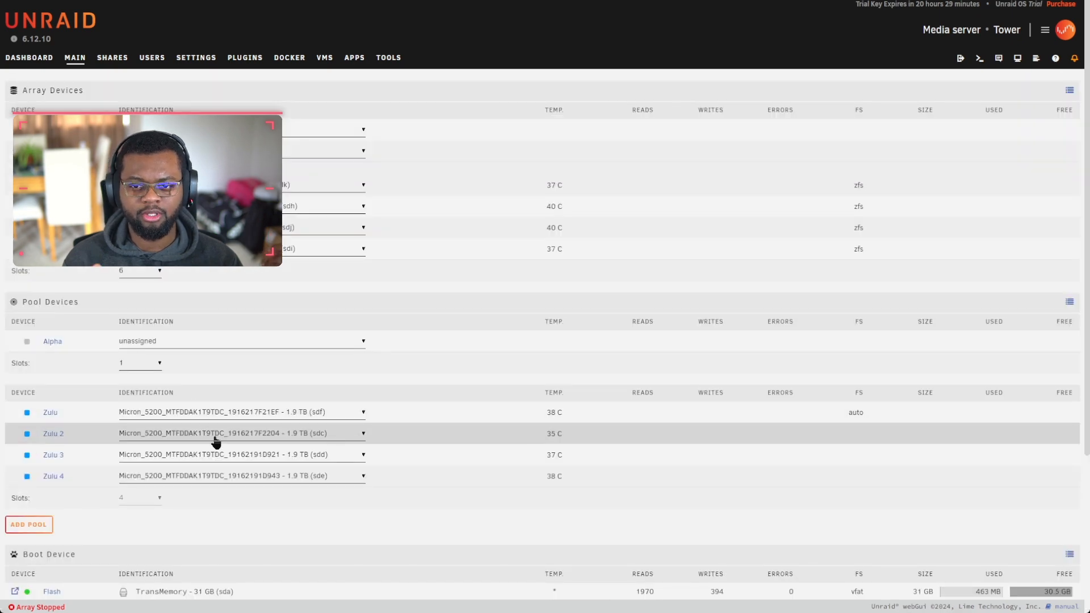
Step: Reopen Zulu Settings and review the Micron 5200 SSD (sdf) with file system auto
click(51, 412)
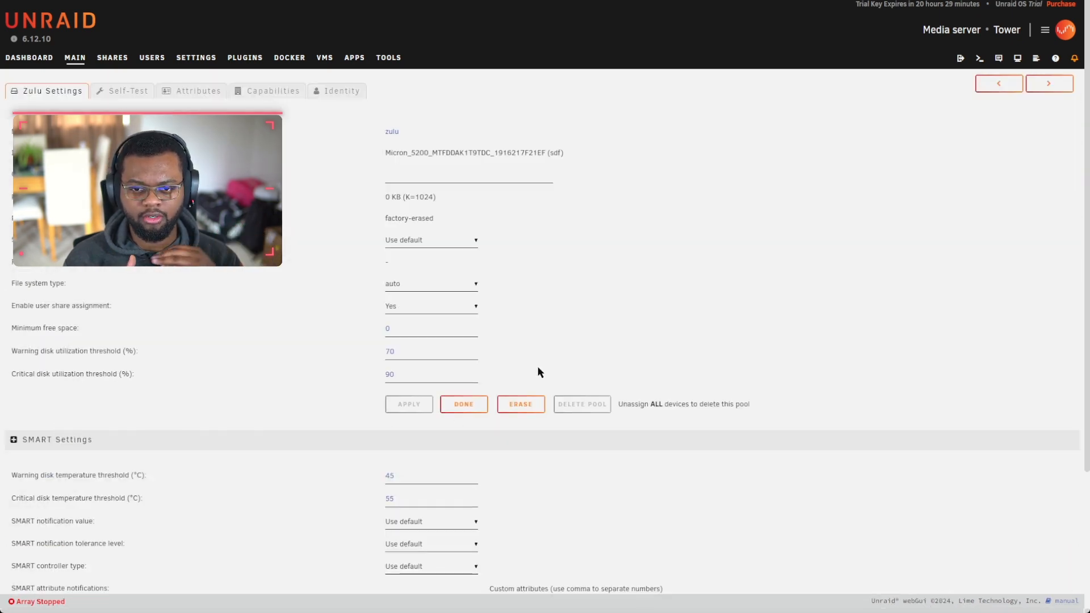
scroll(360, 423, down, 3)
scroll(361, 375, up, 3)
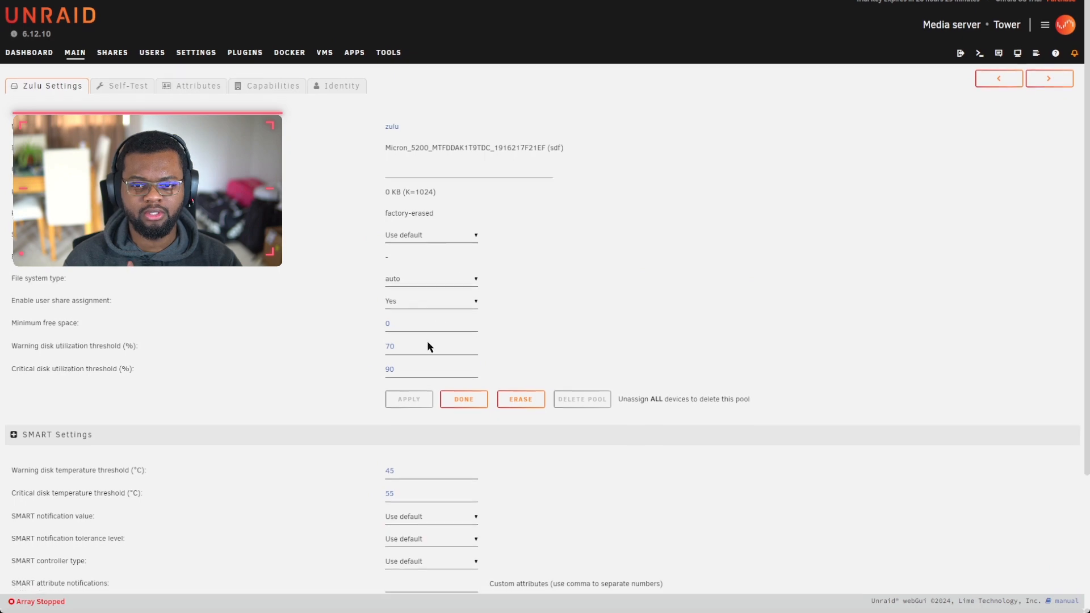
scroll(427, 340, down, 3)
scroll(388, 175, up, 3)
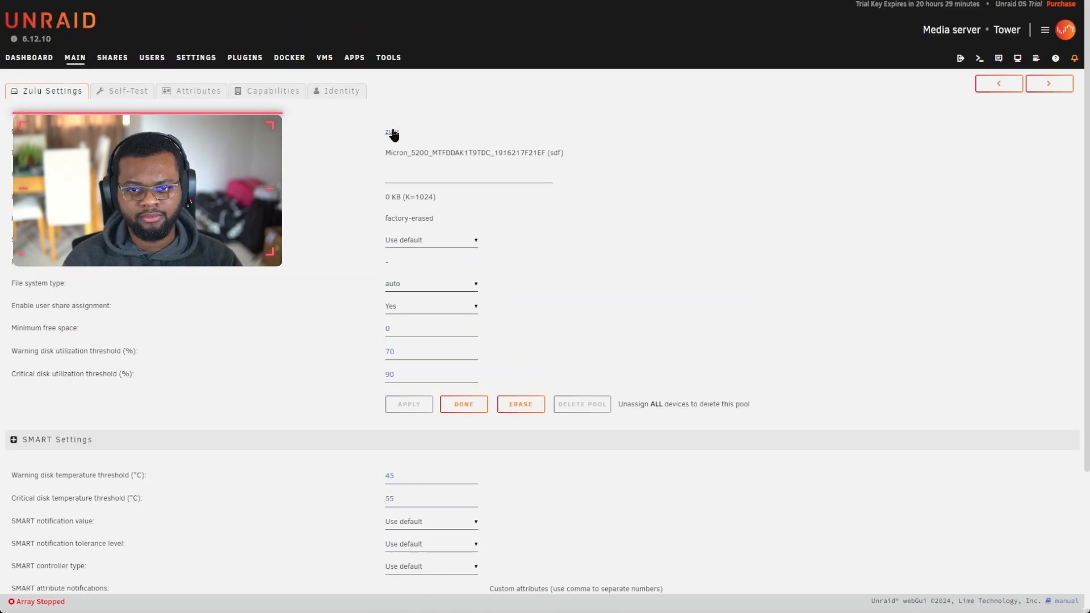
scroll(393, 134, down, 3)
scroll(421, 357, up, 3)
scroll(394, 316, down, 3)
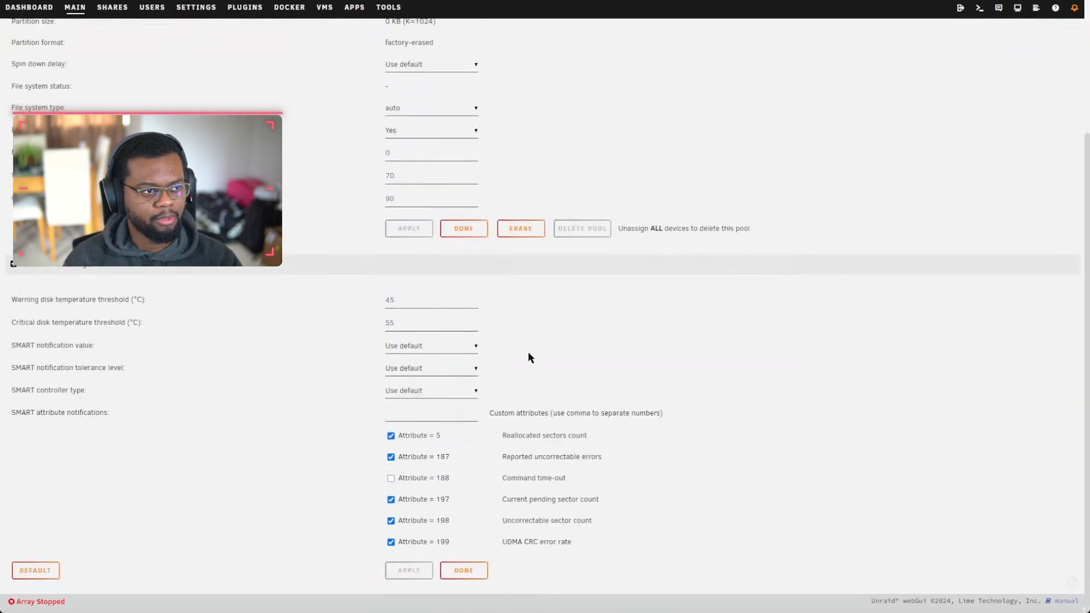
scroll(389, 226, up, 3)
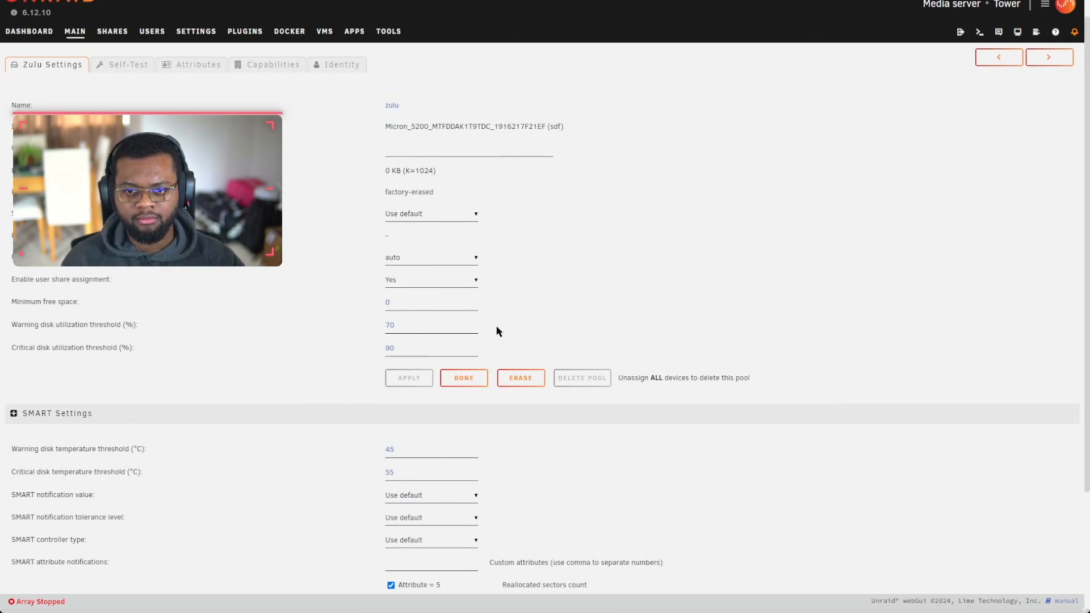
scroll(379, 403, down, 2)
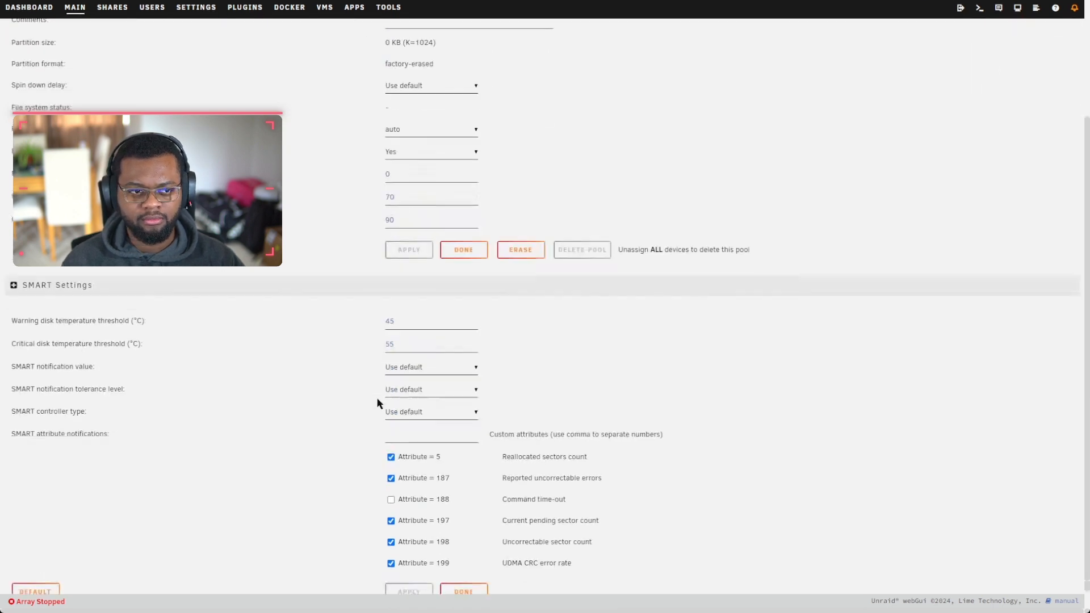
scroll(160, 325, up, 3)
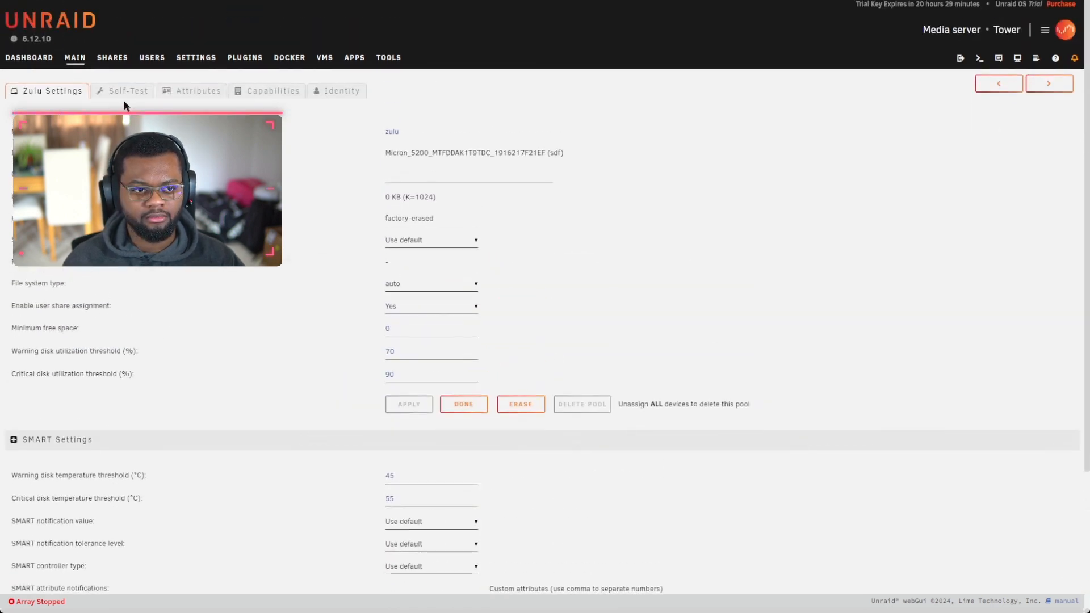
scroll(534, 335, down, 3)
scroll(284, 318, up, 2)
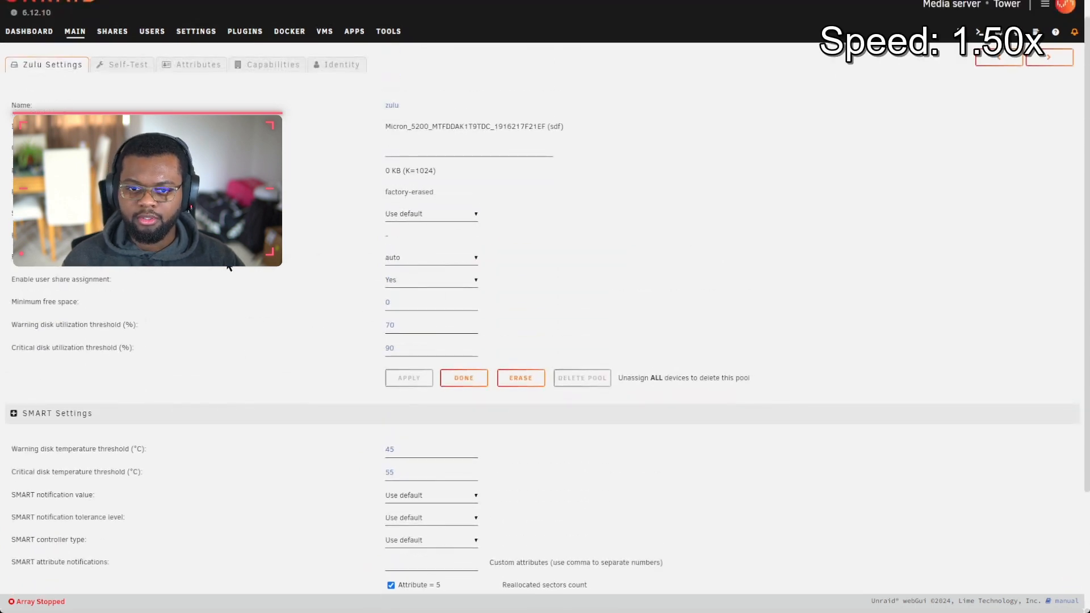
Step: Set Zulu to zfs - encrypted raidz (1 group of 4 devices) with compression On, then apply
click(426, 310)
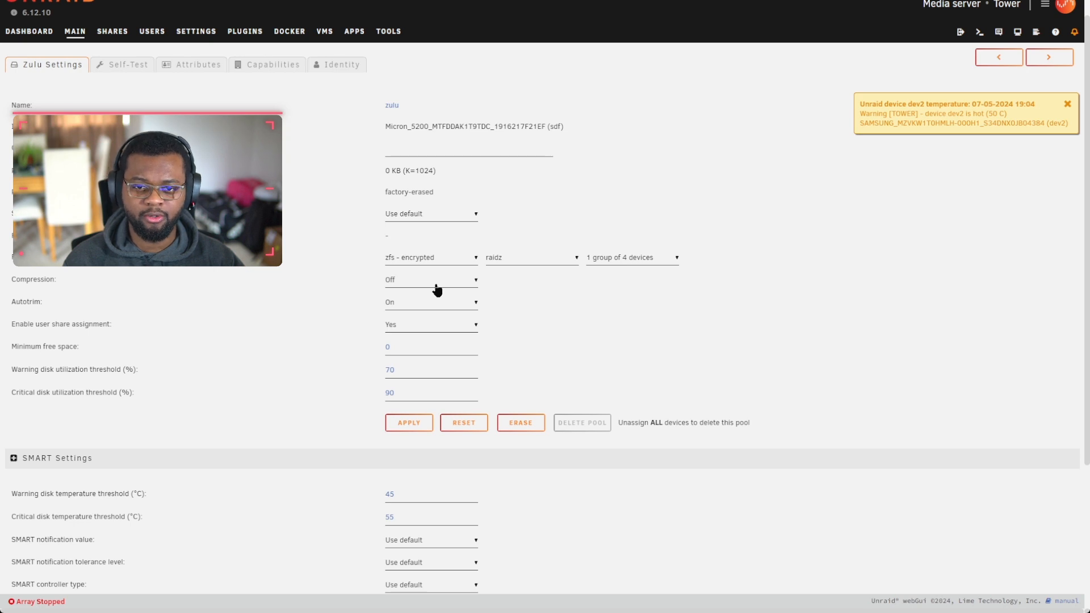
click(436, 290)
click(411, 306)
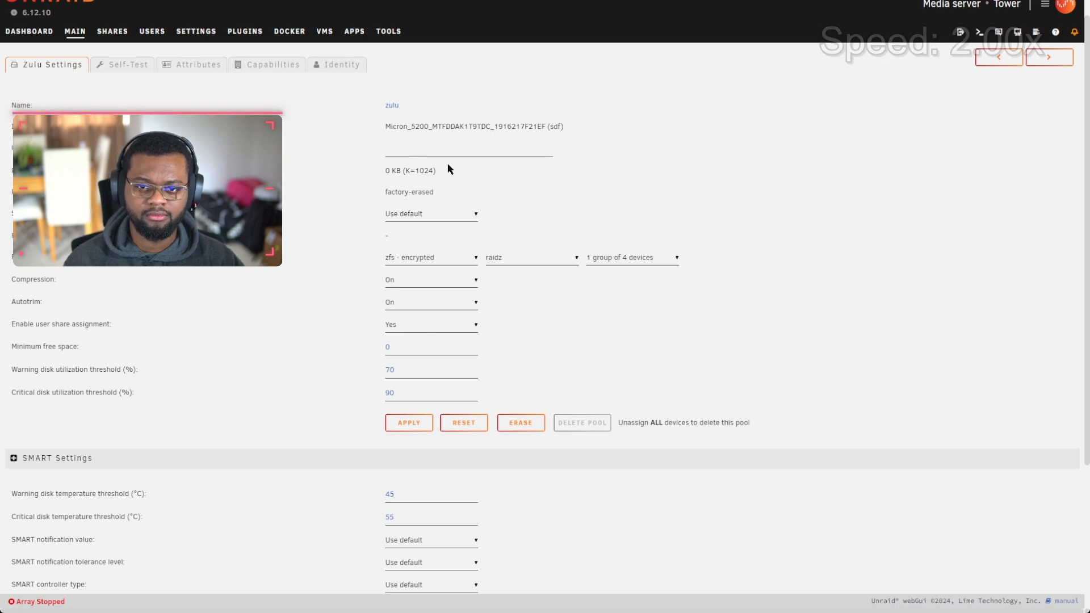
scroll(639, 390, down, 2)
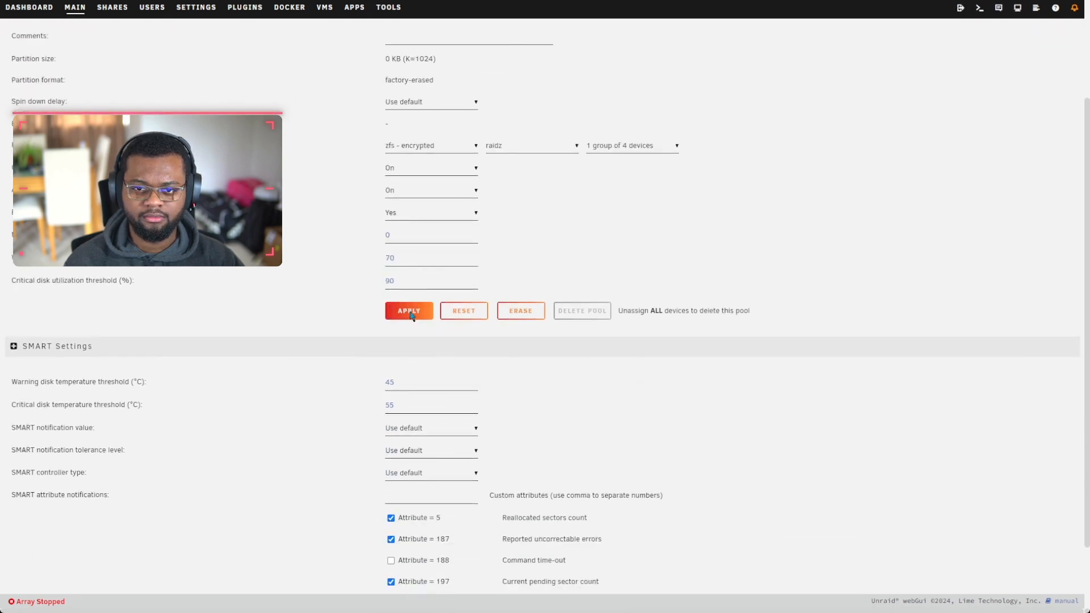
click(409, 311)
click(466, 114)
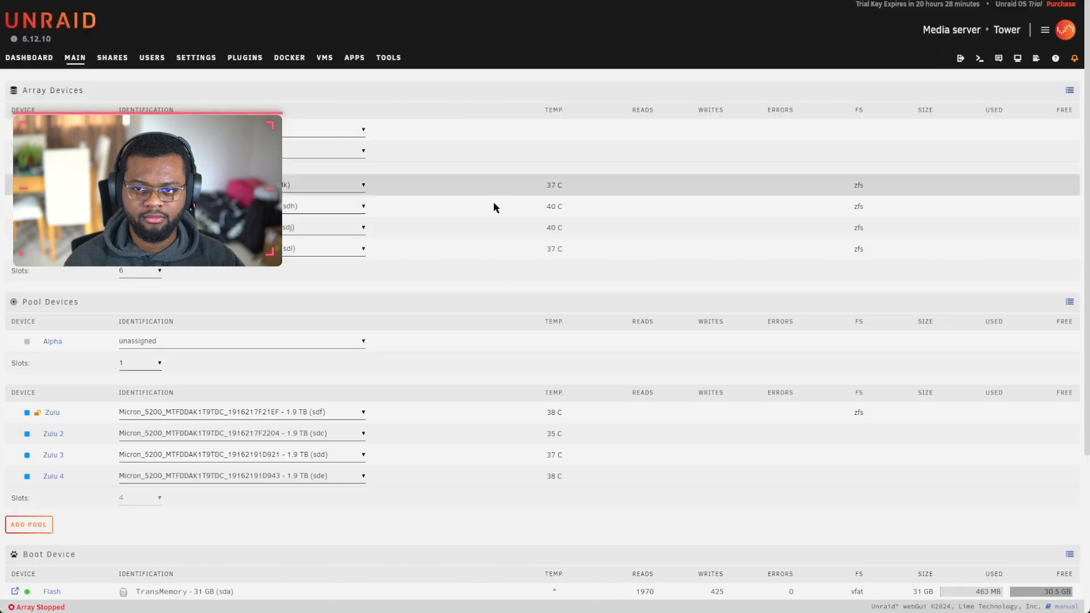
scroll(264, 442, down, 4)
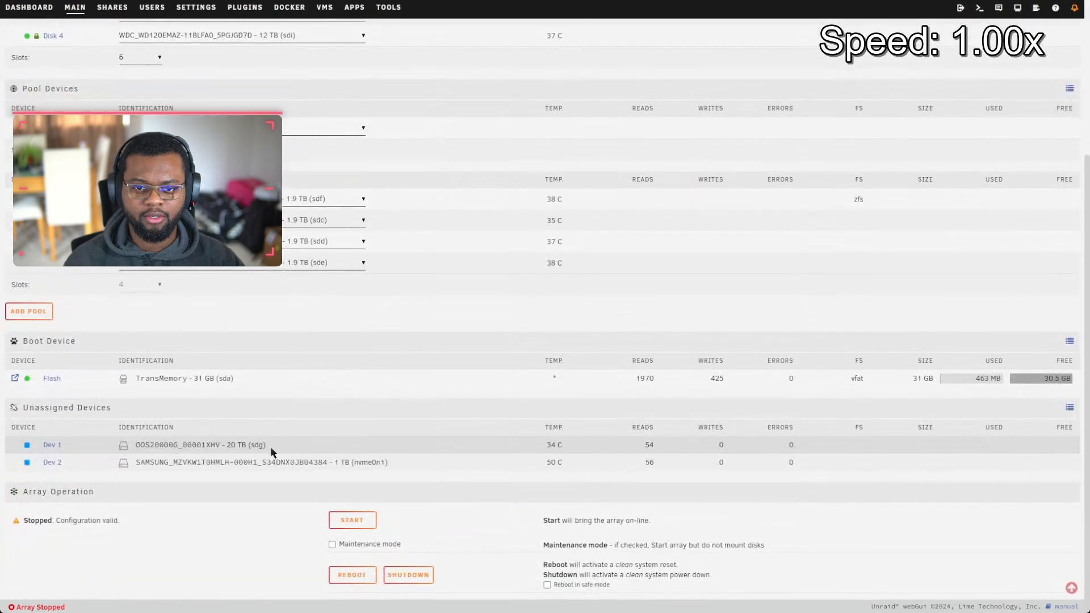
scroll(62, 269, up, 3)
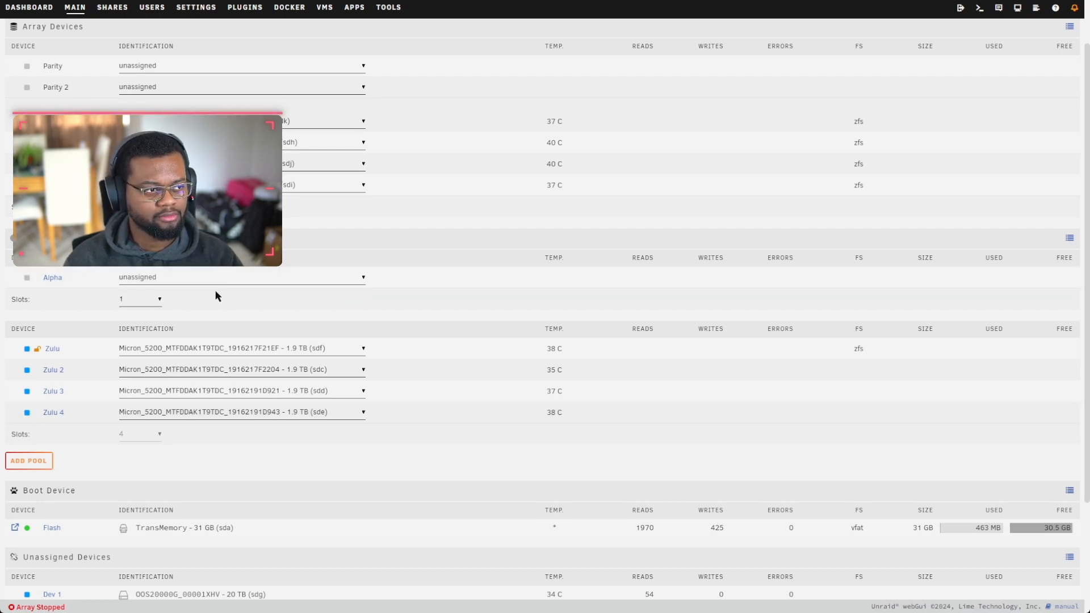
scroll(418, 456, down, 3)
Step: Assign the SAMSUNG 1 TB nvme0n1 drive to the Alpha pool
scroll(169, 328, up, 4)
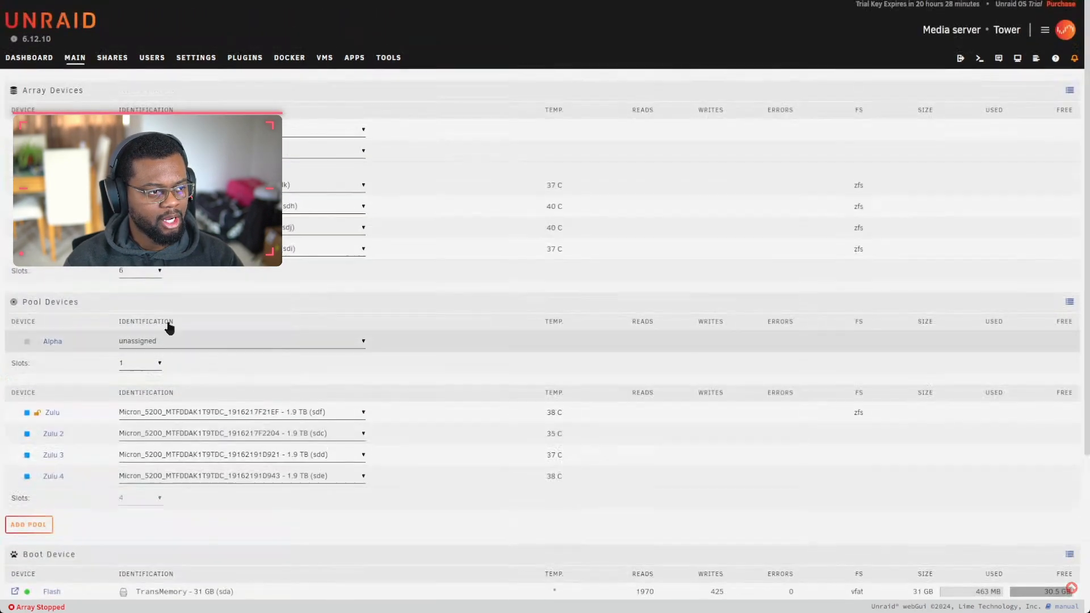
click(190, 344)
click(189, 373)
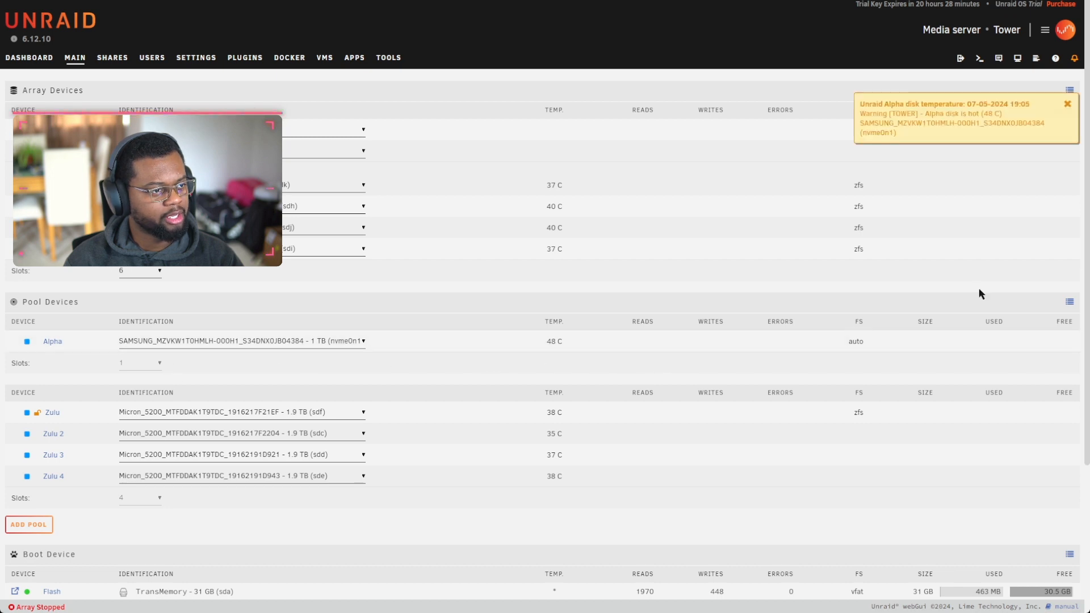
Step: Dismiss the disk temperature warning and review Alpha and Zulu devices
click(1066, 104)
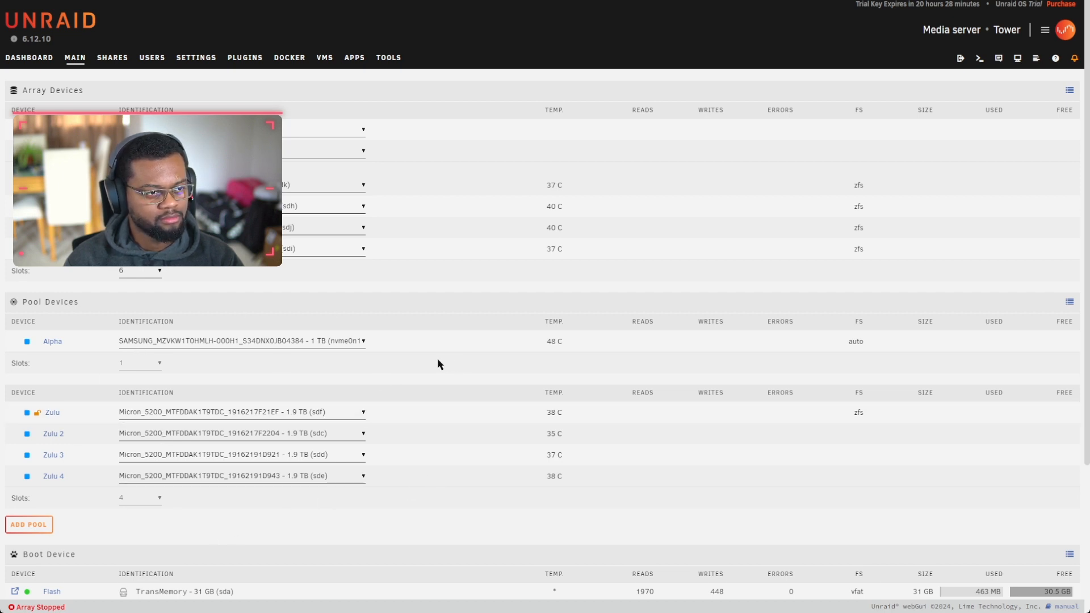
scroll(437, 364, down, 3)
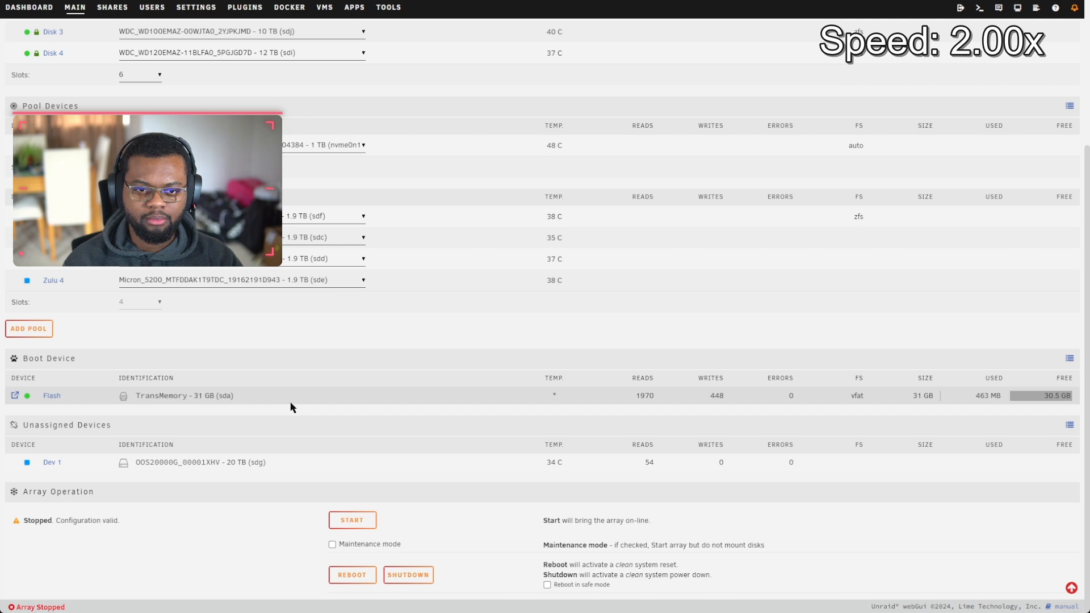
scroll(272, 403, up, 3)
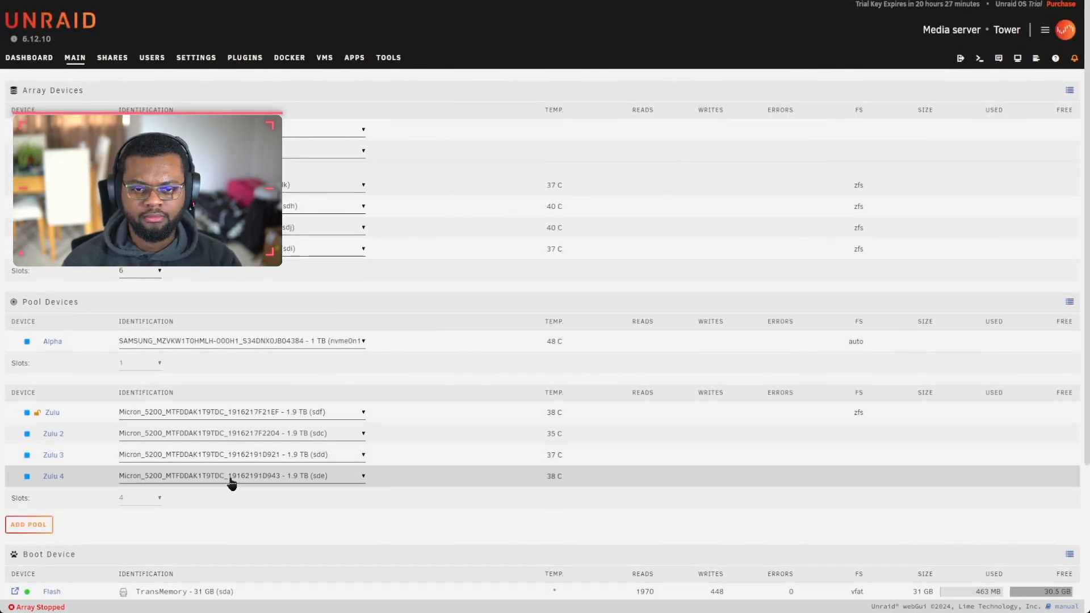
scroll(287, 432, down, 2)
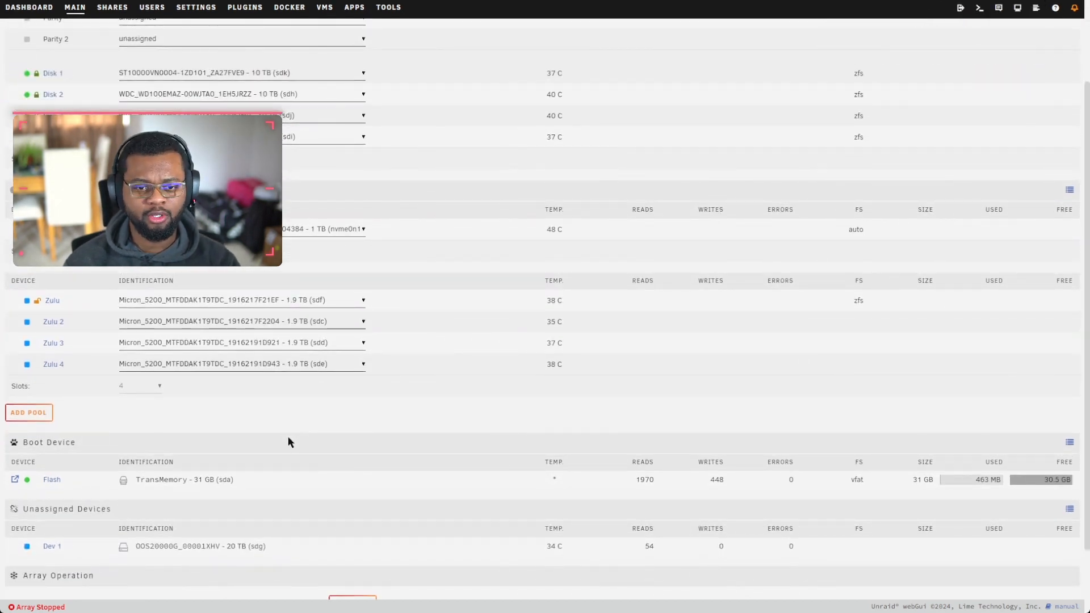
scroll(340, 454, down, 2)
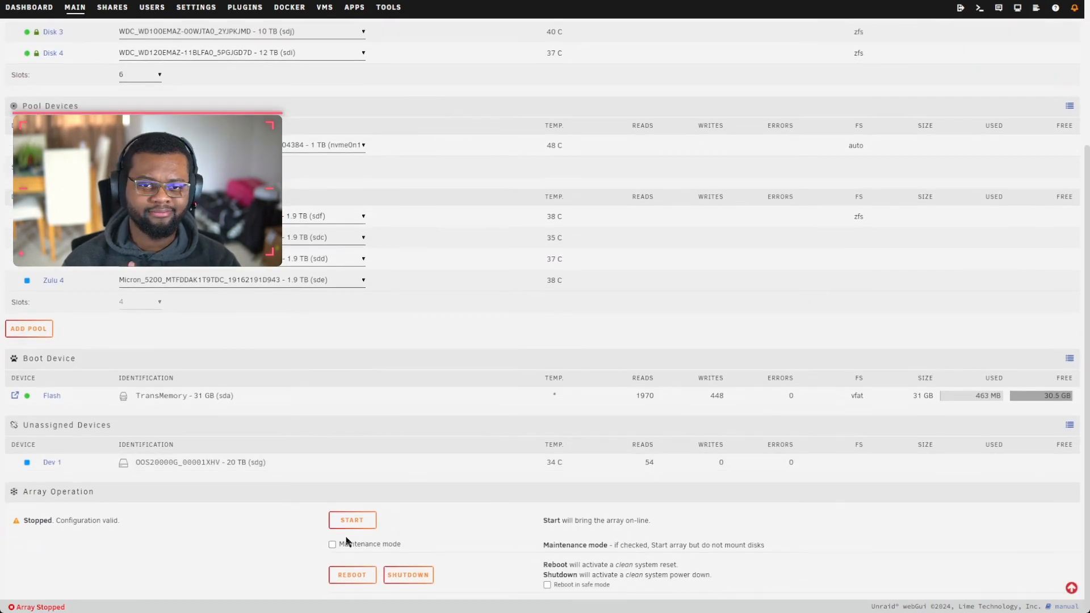
Step: Start the array and check that Alpha's NVMe and Zulu's SSDs show unmountable
click(351, 520)
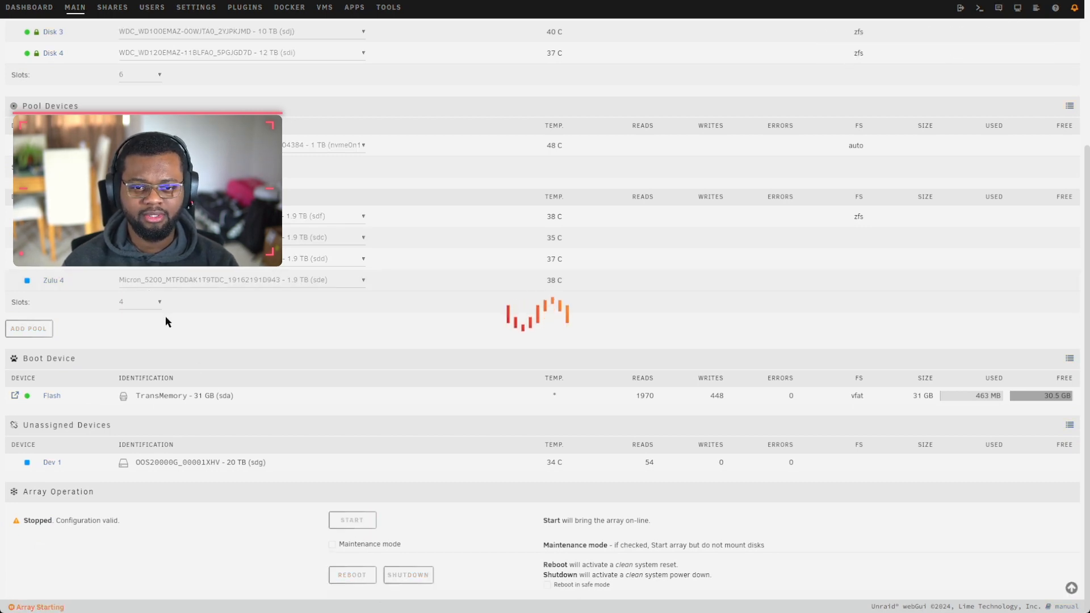
scroll(306, 318, up, 2)
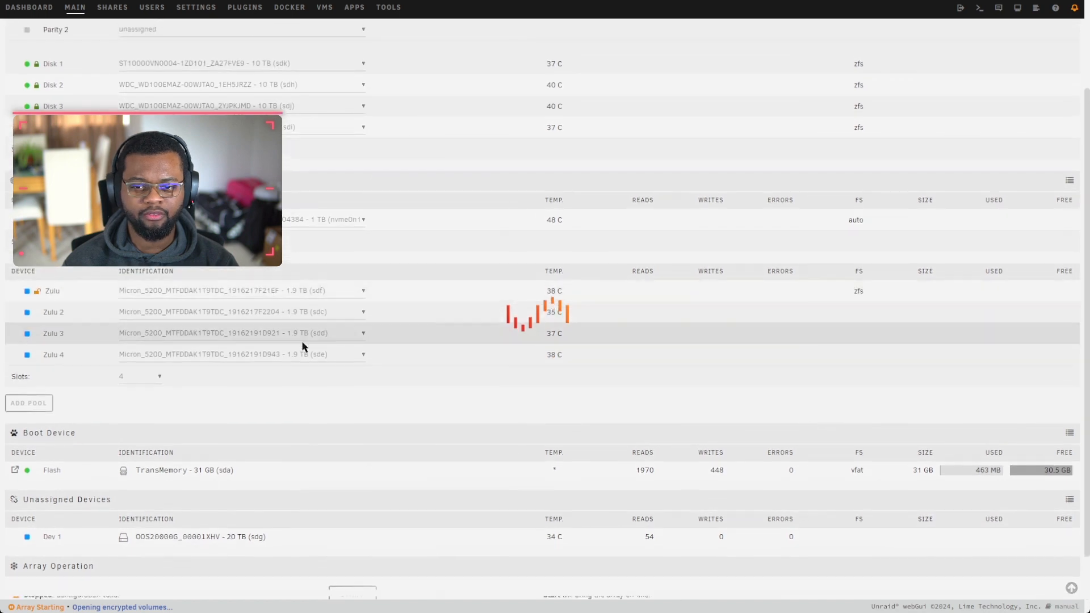
scroll(312, 389, up, 2)
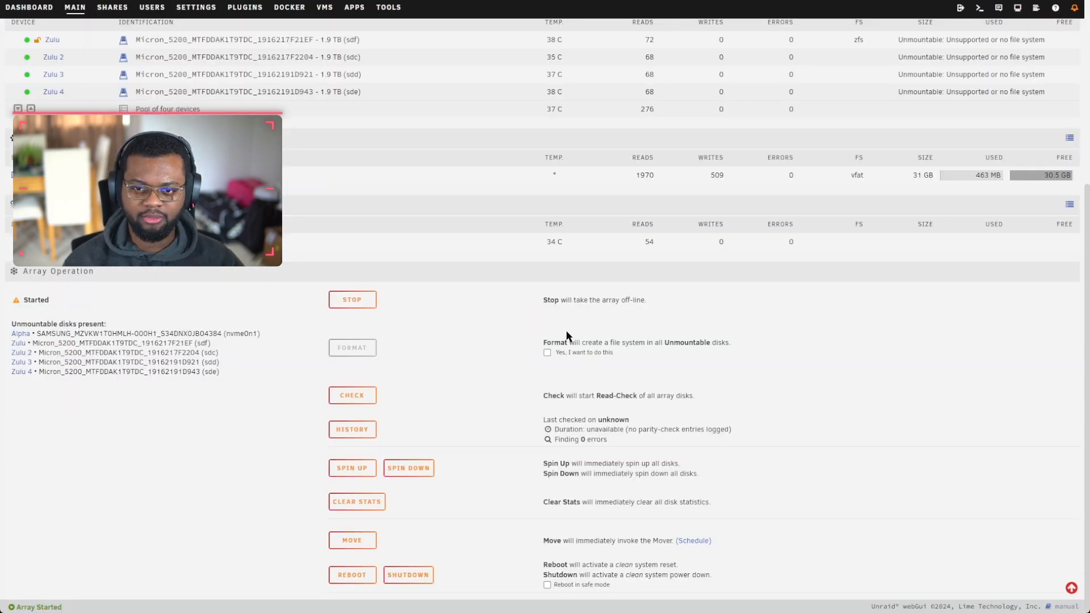
Step: Confirm and format the unmountable disks, giving Alpha 1 TB btrfs and Zulu 5.4 TB zfs
click(548, 354)
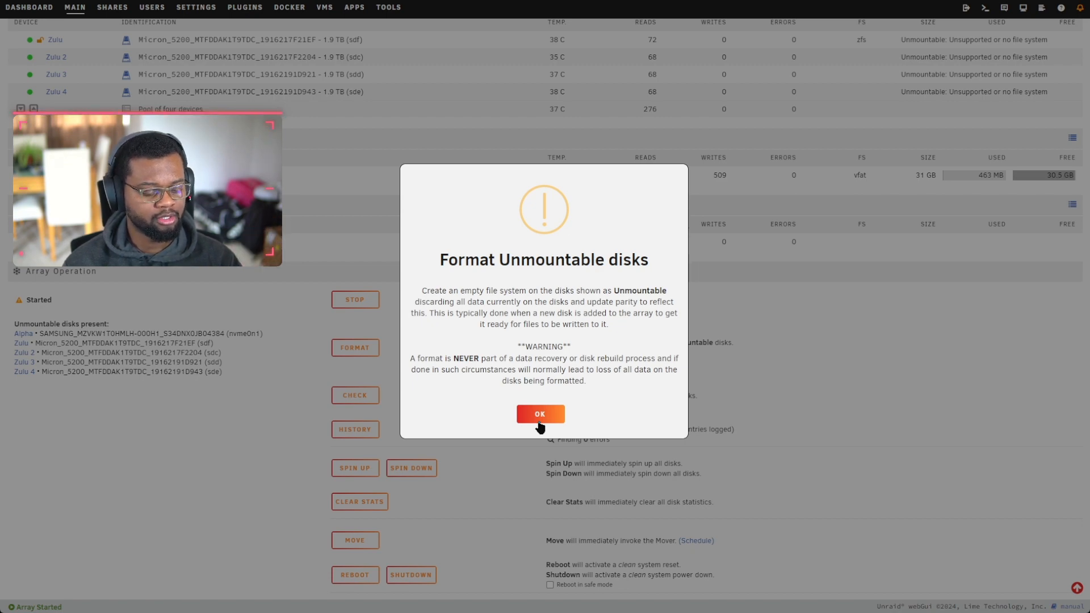
click(539, 414)
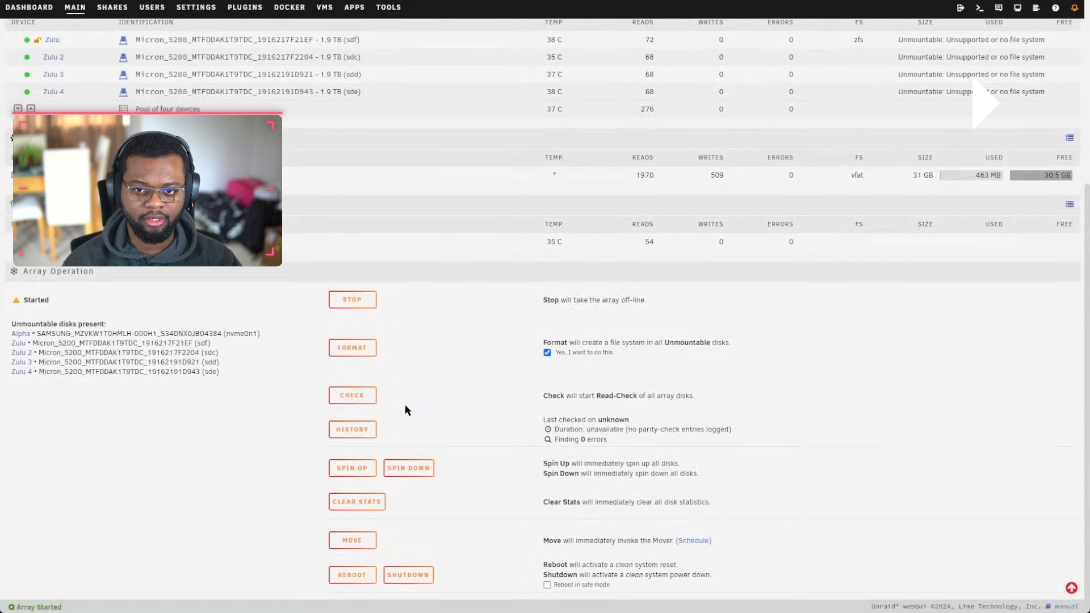
click(360, 354)
scroll(335, 209, up, 3)
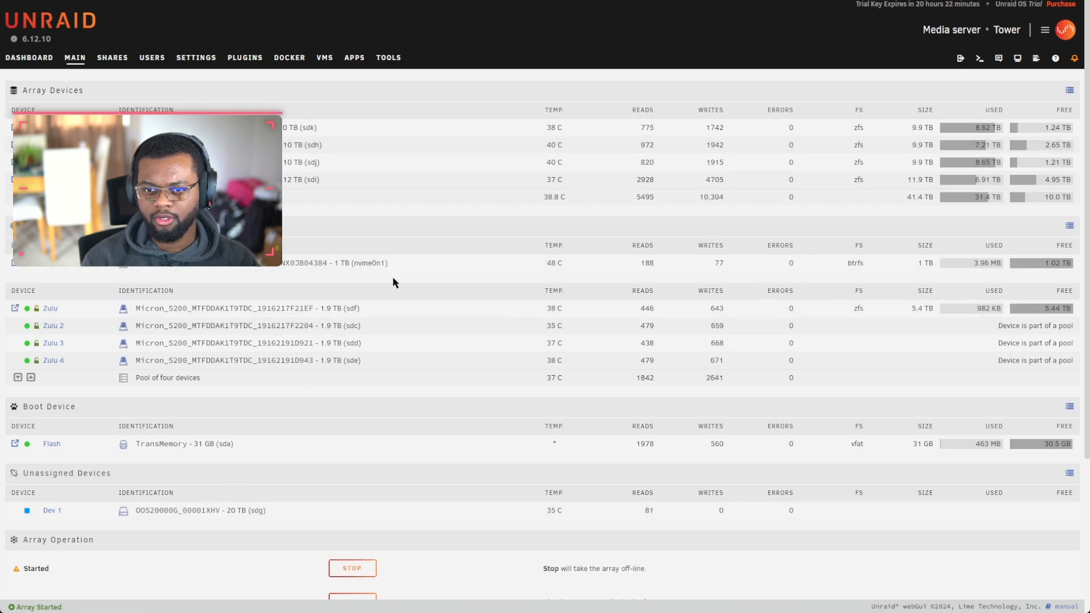
Step: Stop the array and confirm with Proceed
mouse_move(35, 266)
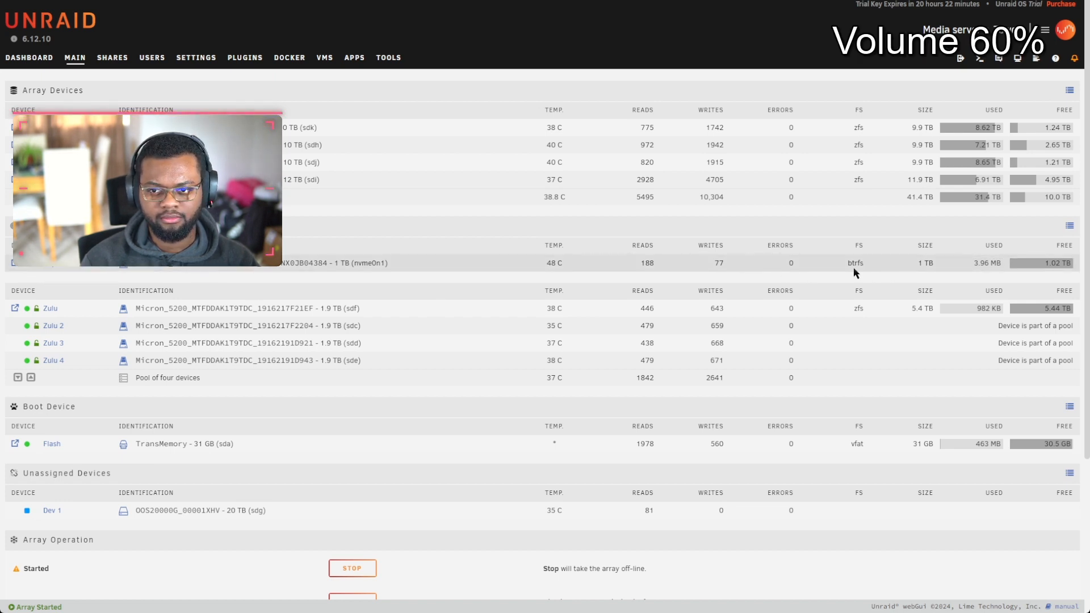
scroll(504, 386, down, 3)
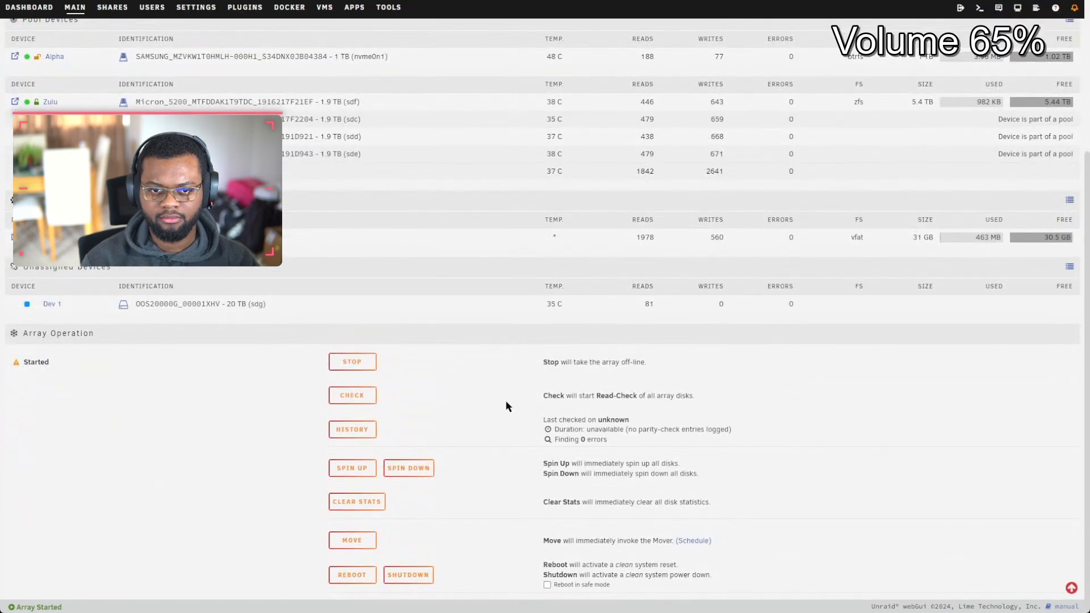
click(371, 367)
click(508, 368)
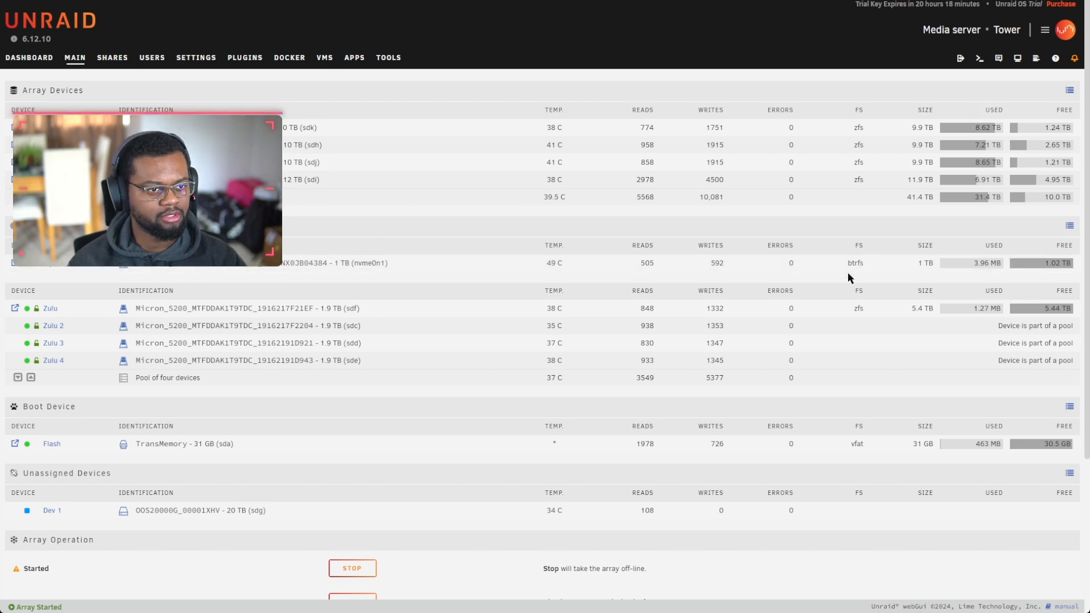
Step: Check Zulu's zfs file system, then go to the Apps page
double_click(858, 308)
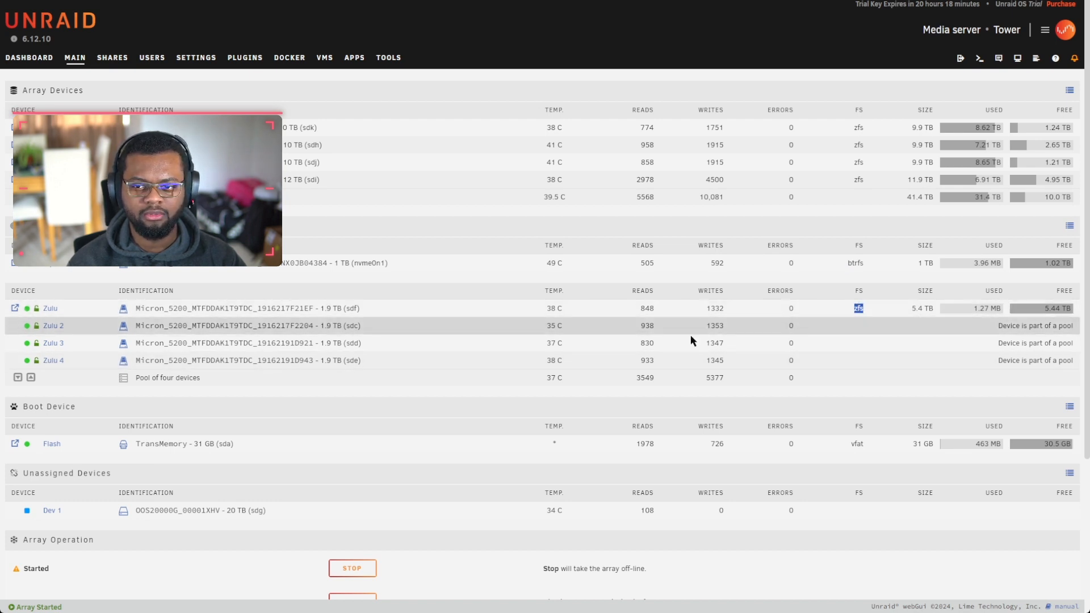
click(196, 328)
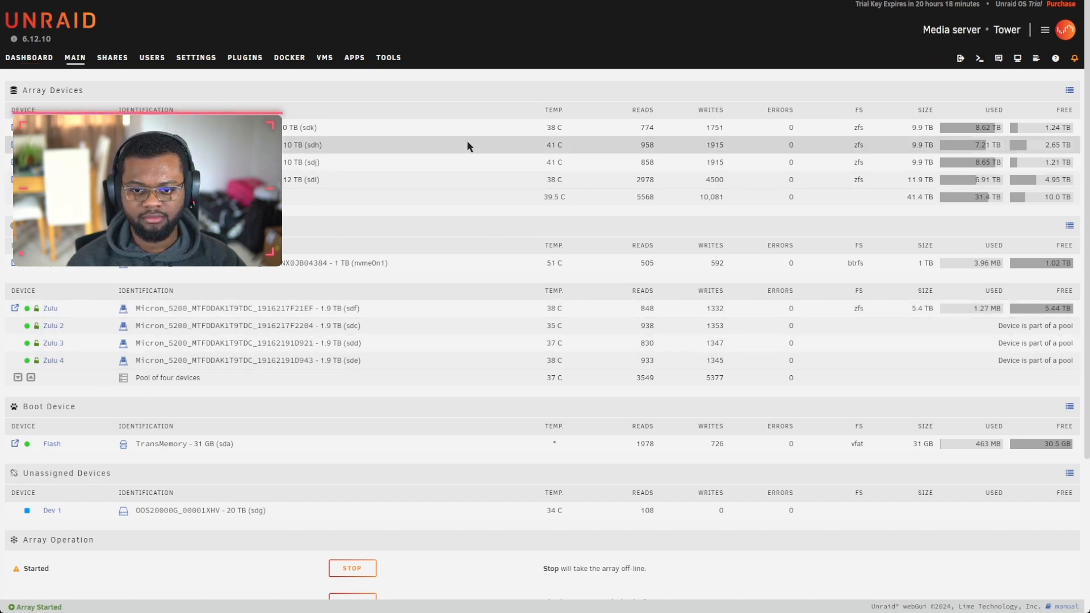
click(356, 58)
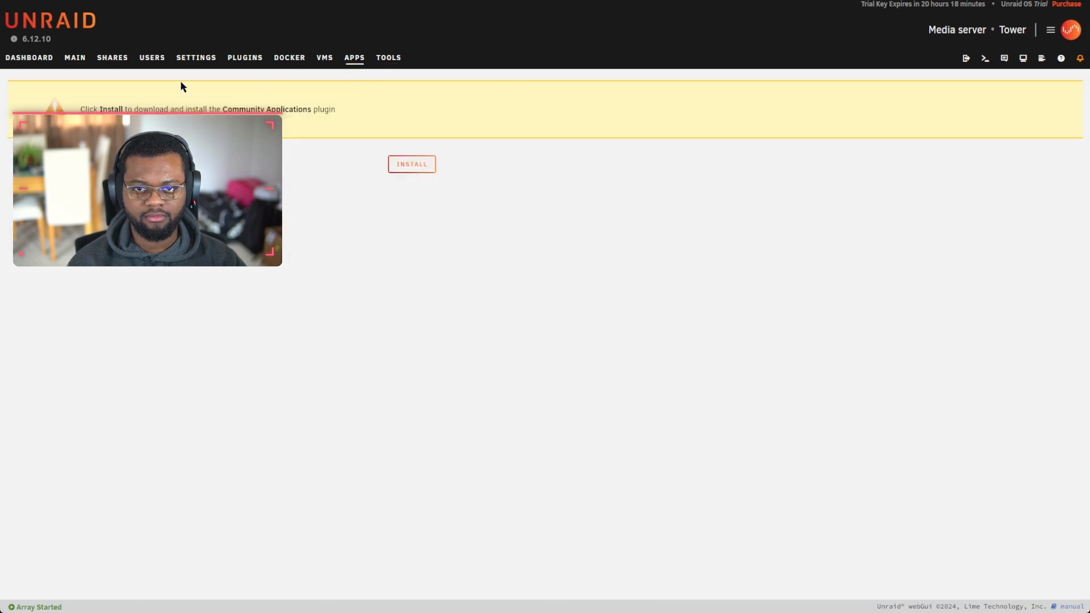
Step: In Disk Settings, change the warning disk temperature threshold from 45 to 50 and apply it
click(194, 60)
click(167, 134)
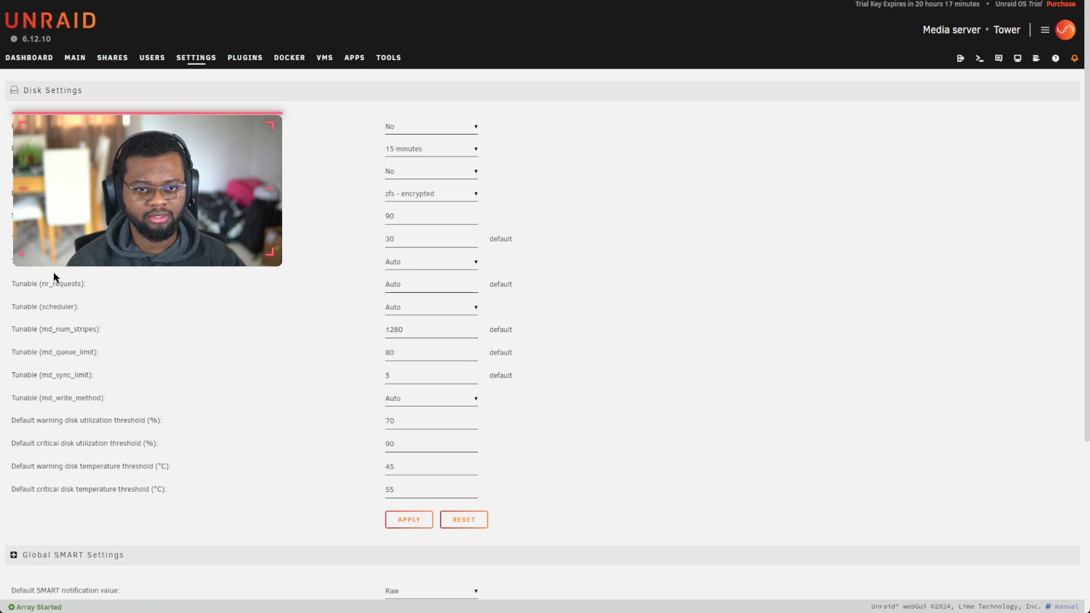
double_click(71, 264)
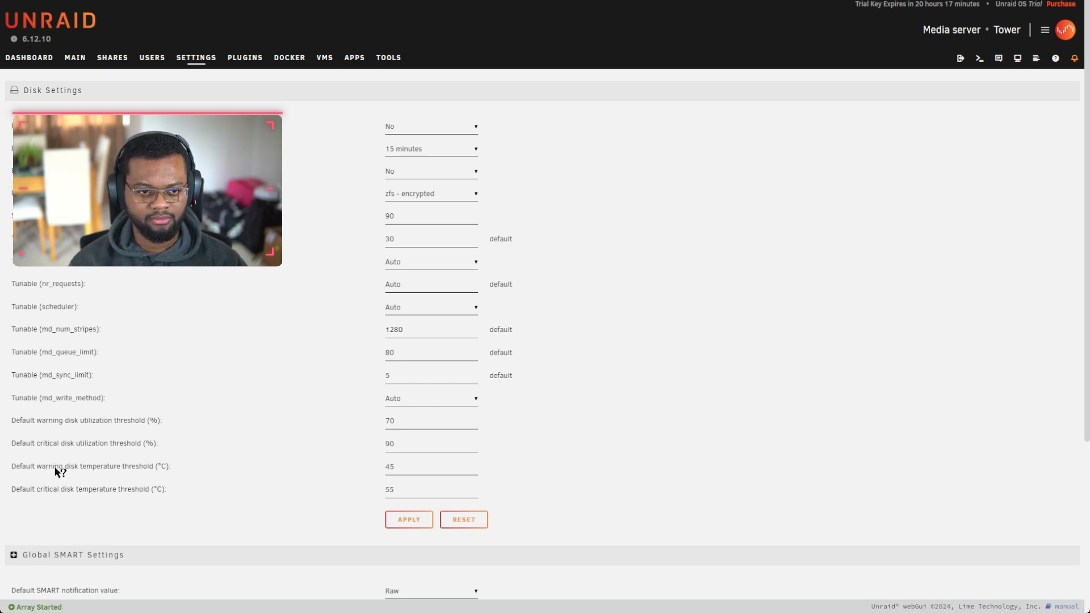
click(397, 469)
drag(397, 465, 363, 469)
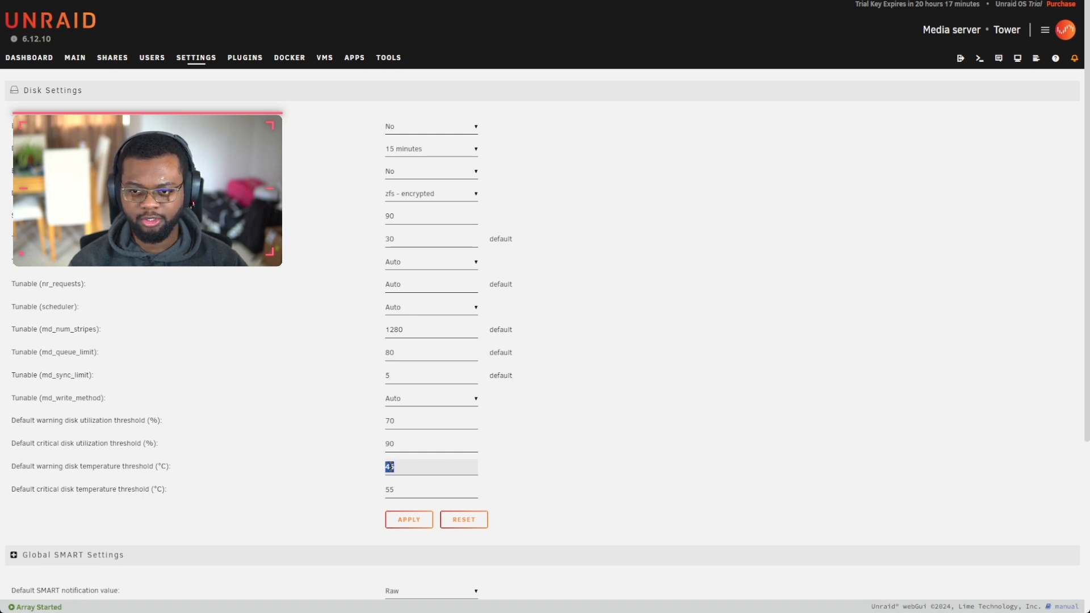
text(50)
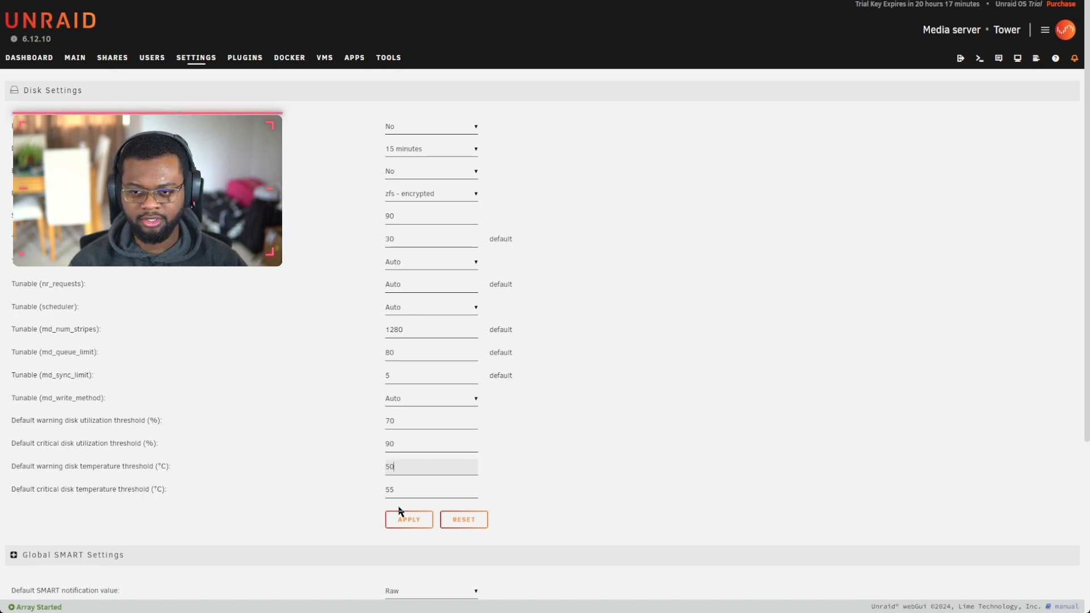
click(398, 489)
scroll(219, 479, down, 4)
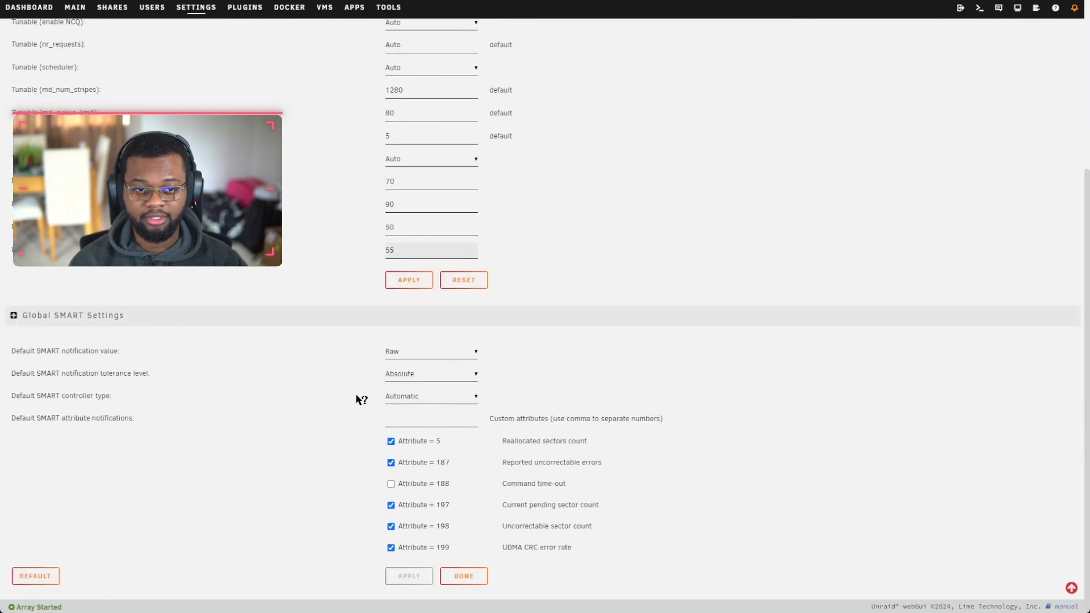
click(409, 281)
click(481, 518)
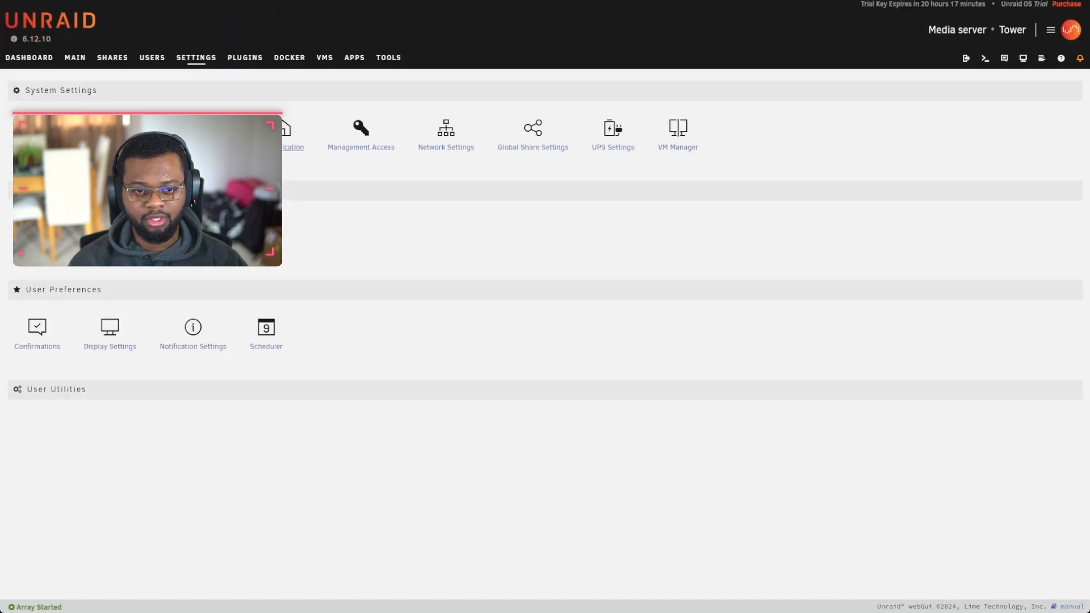
Step: In Docker's Advanced View, set readmore-js to No and apply, then go to the Apps page
click(225, 130)
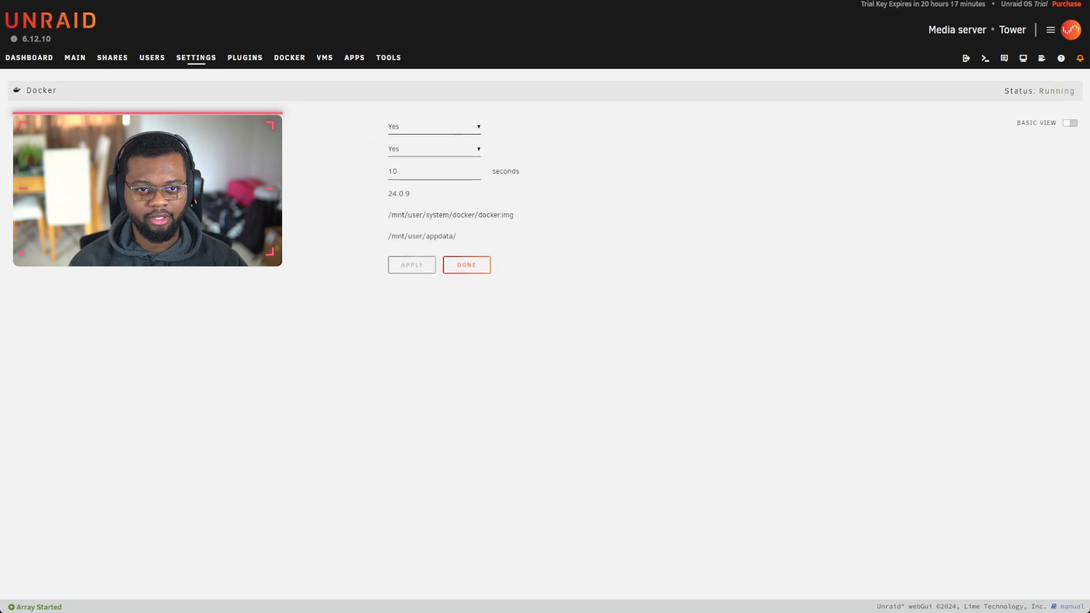
click(1068, 123)
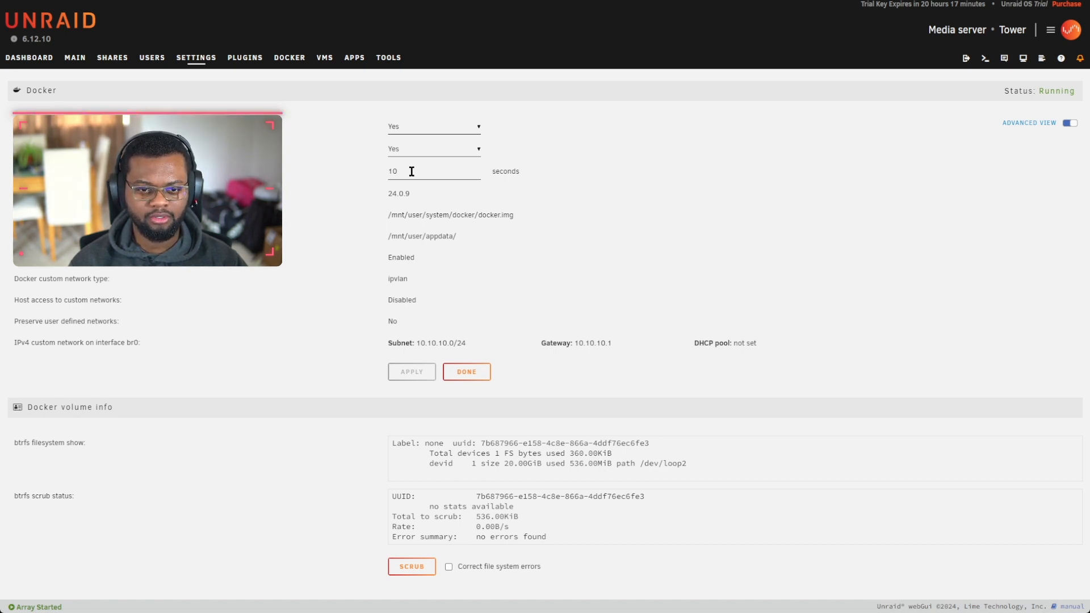
click(411, 171)
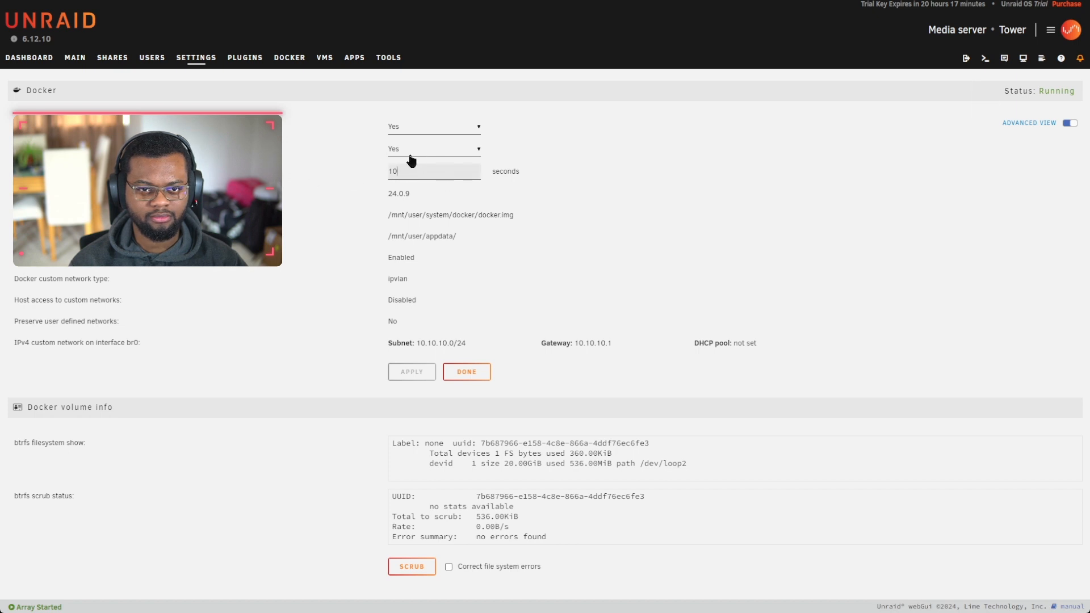
click(45, 148)
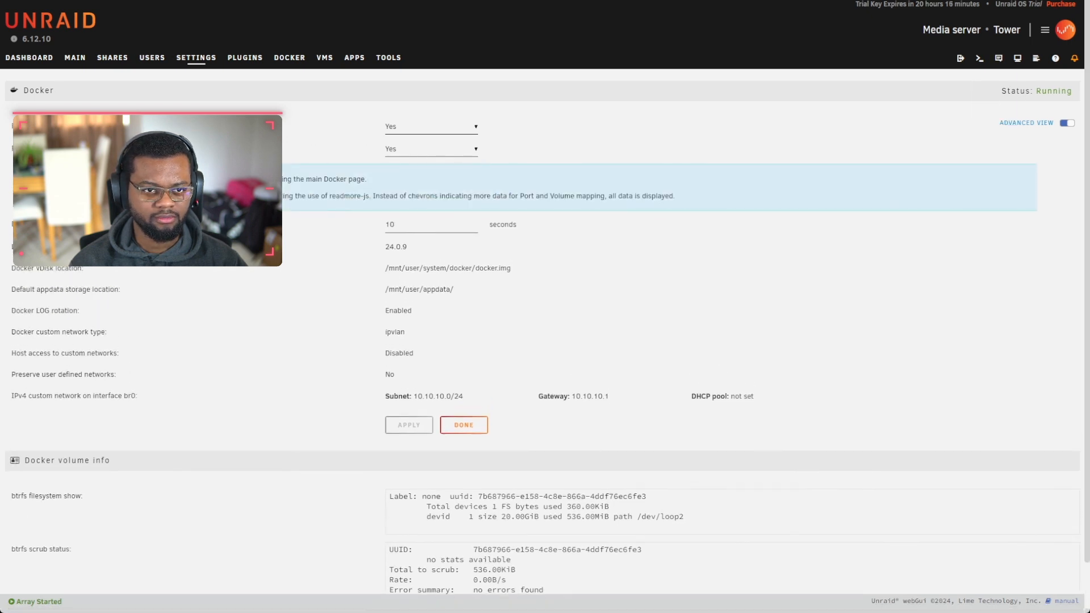
click(406, 169)
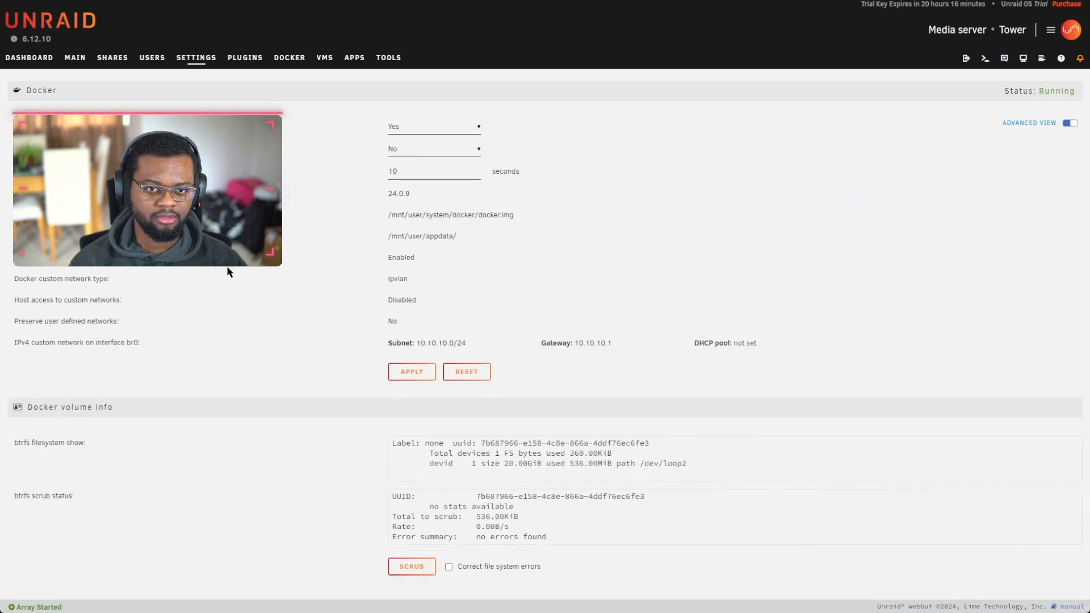
double_click(398, 278)
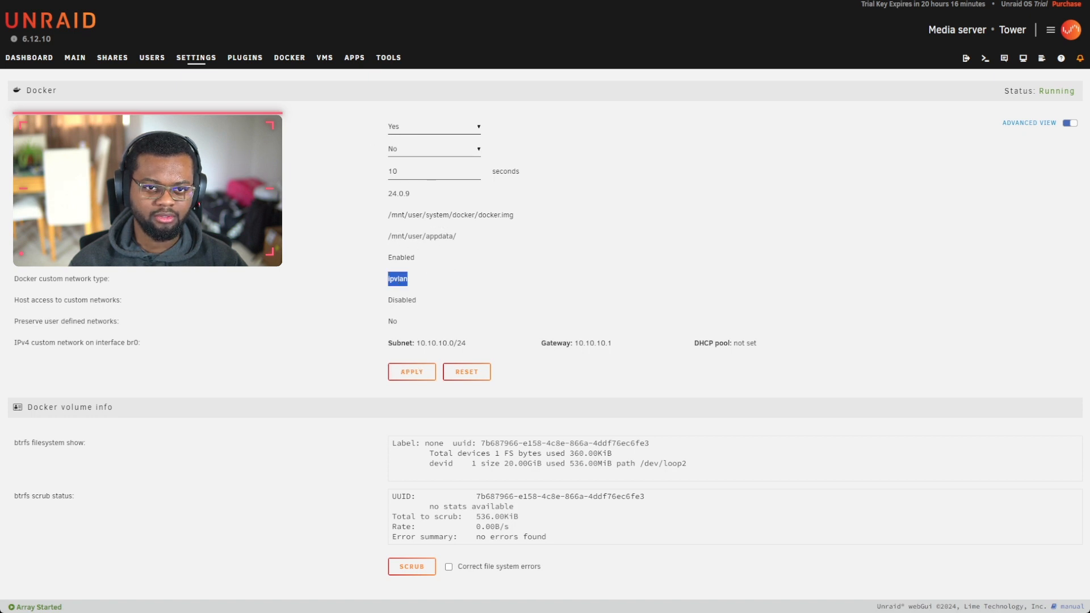
click(404, 373)
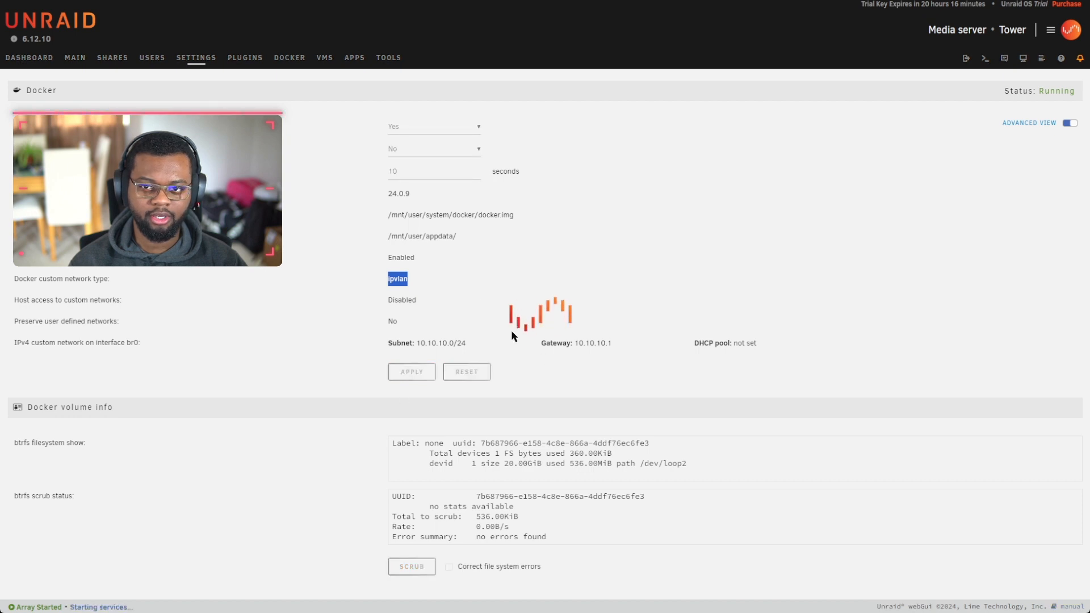
click(354, 58)
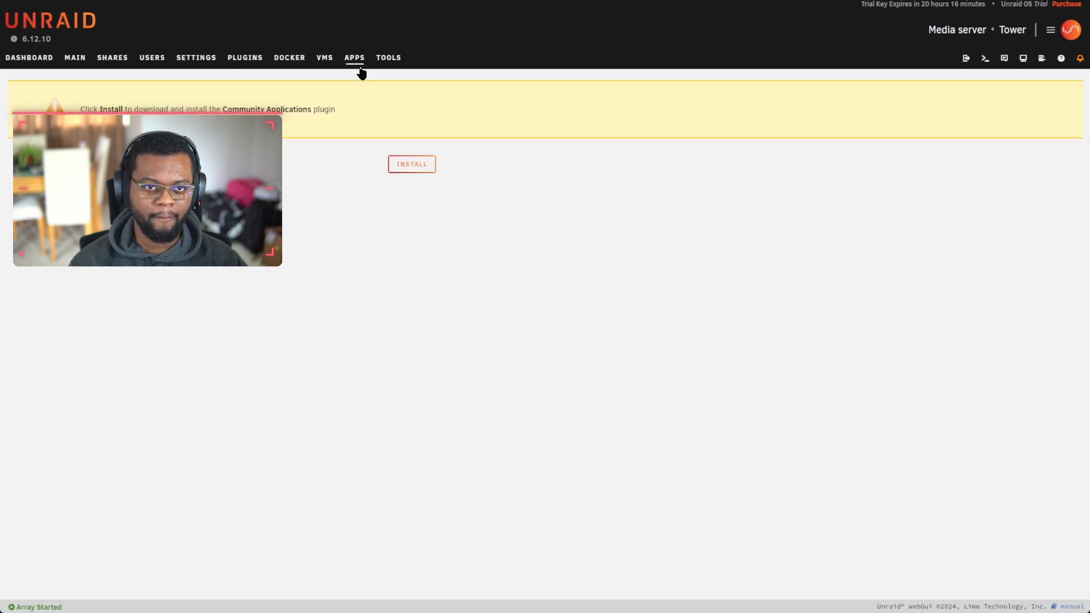
Step: Install the Community Applications plugin and accept the third-party apps disclaimer
click(412, 164)
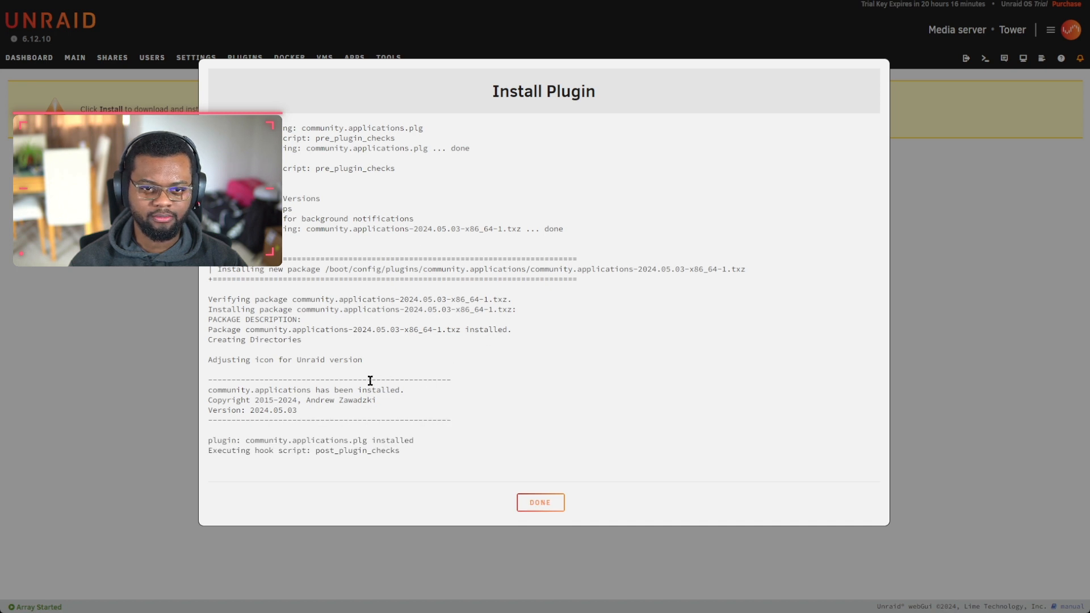
click(539, 502)
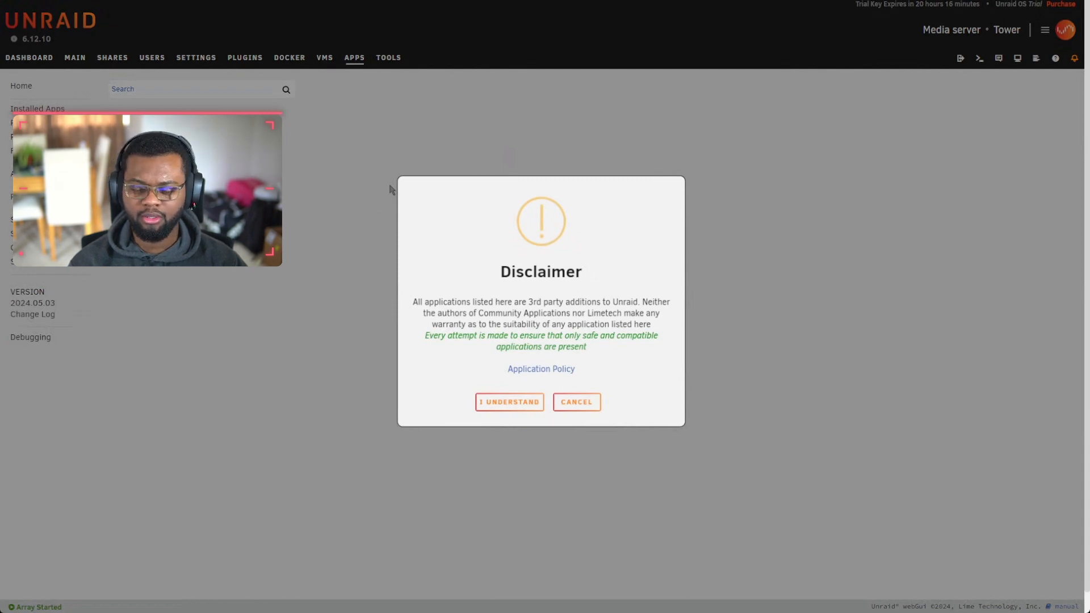
click(522, 404)
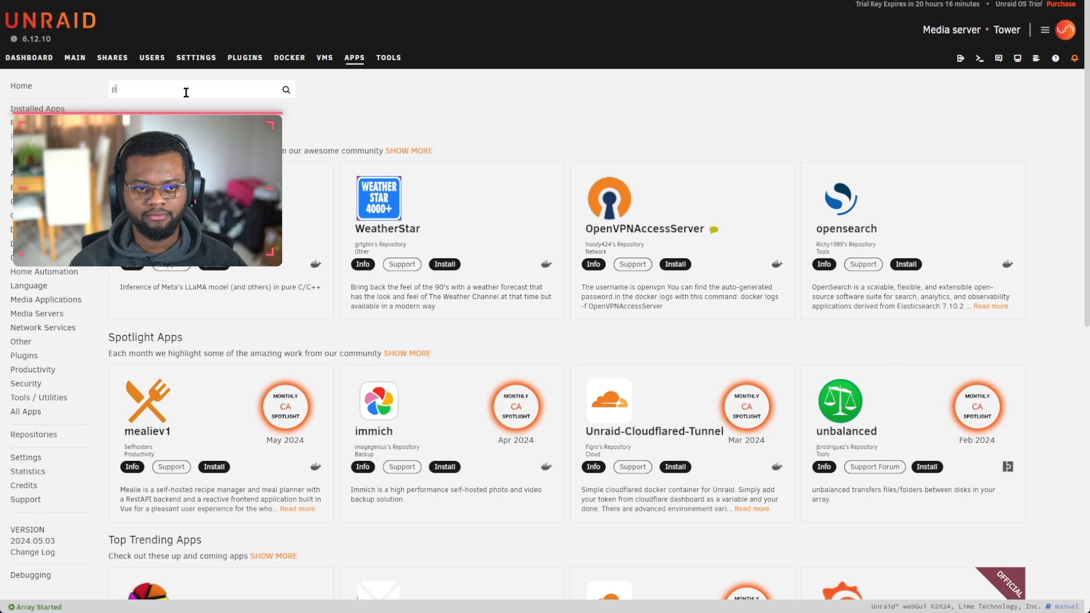
Step: Install the Fix Common Problems, Appdata Cleanup and auto update applications plugins
text(x common problems)
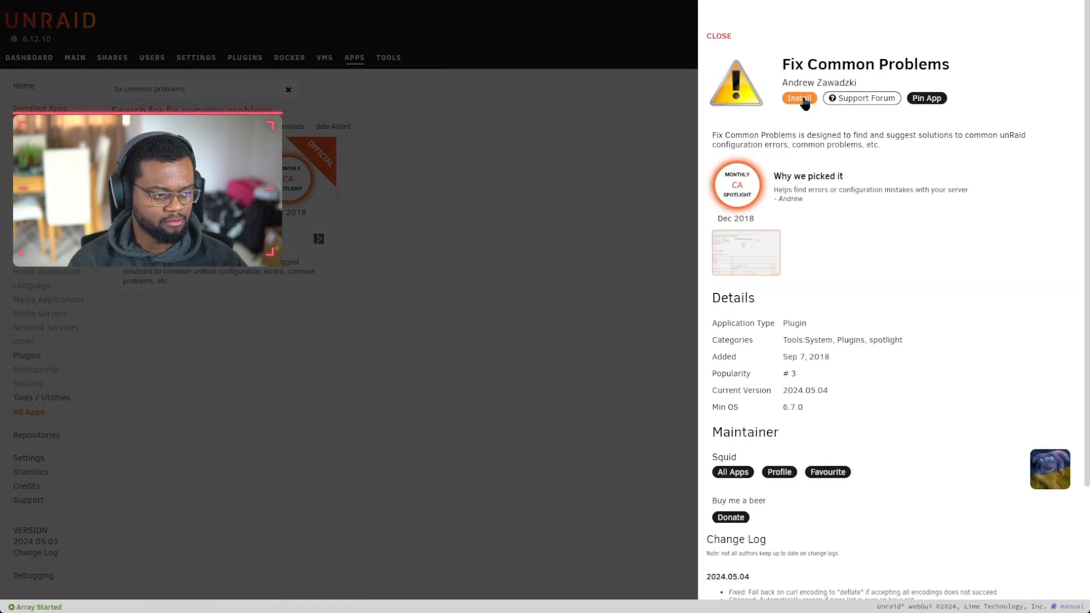
click(799, 98)
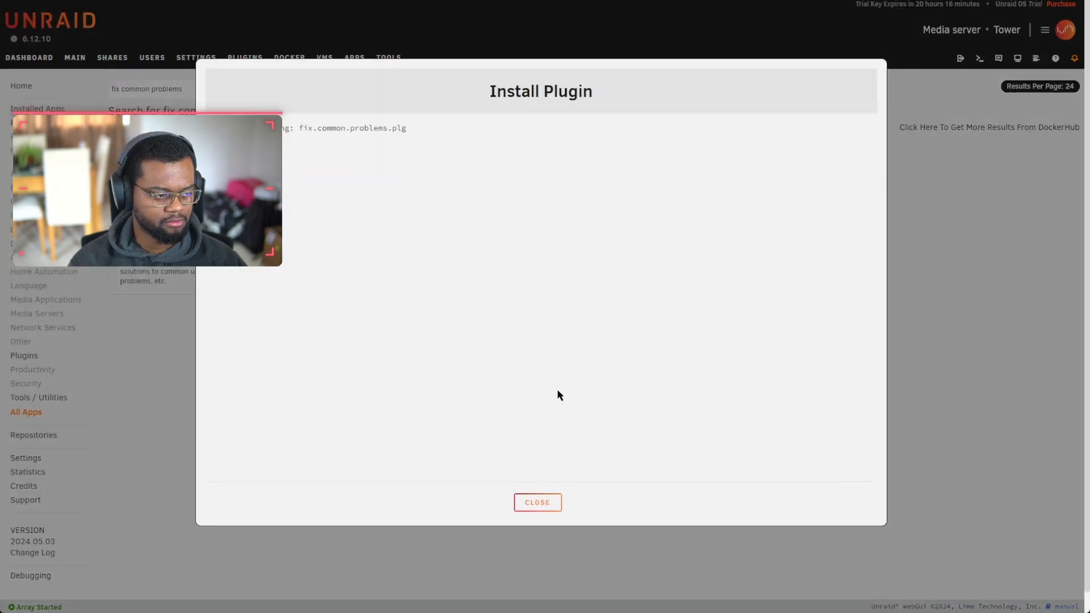
click(535, 499)
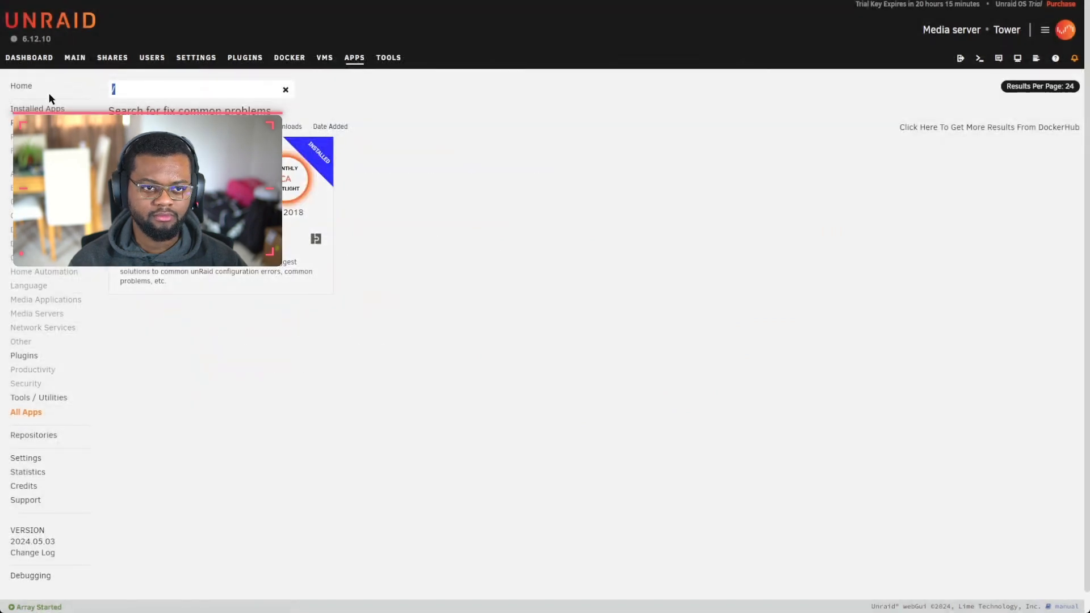
text(cleanup)
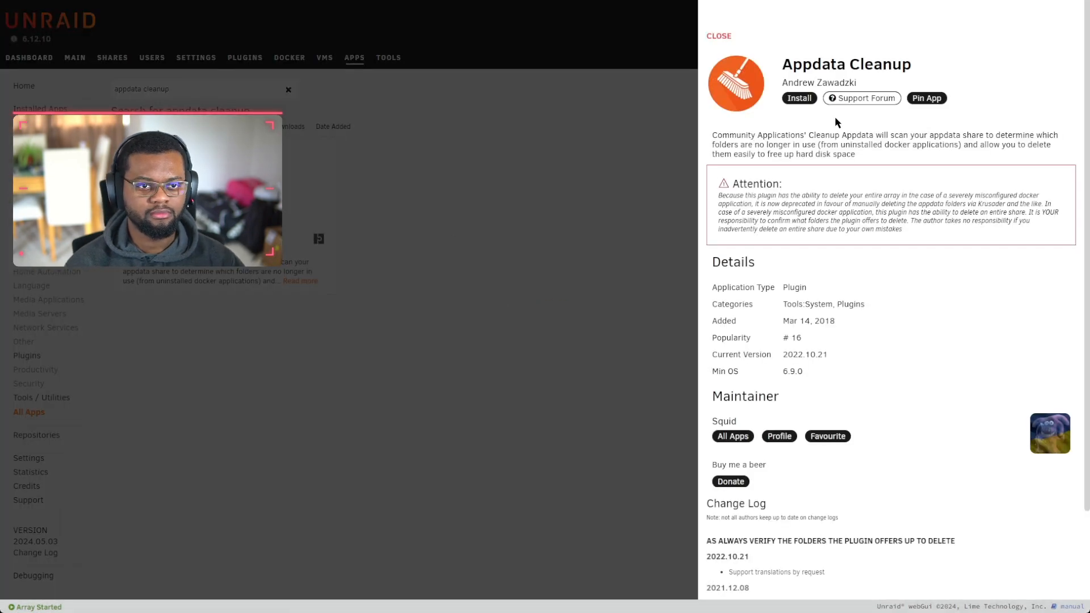
click(800, 100)
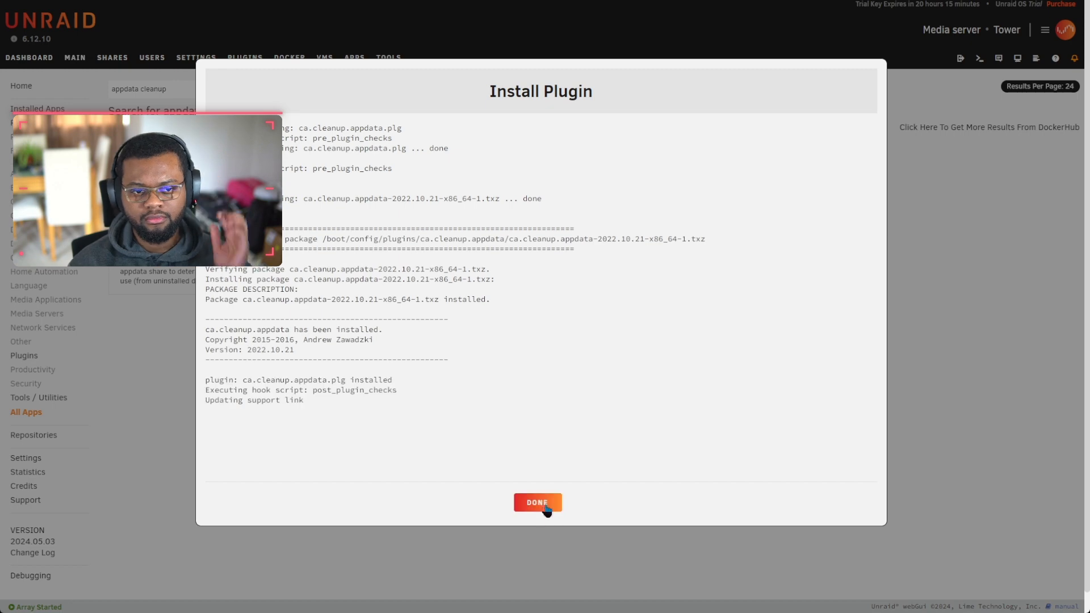
click(539, 502)
click(551, 178)
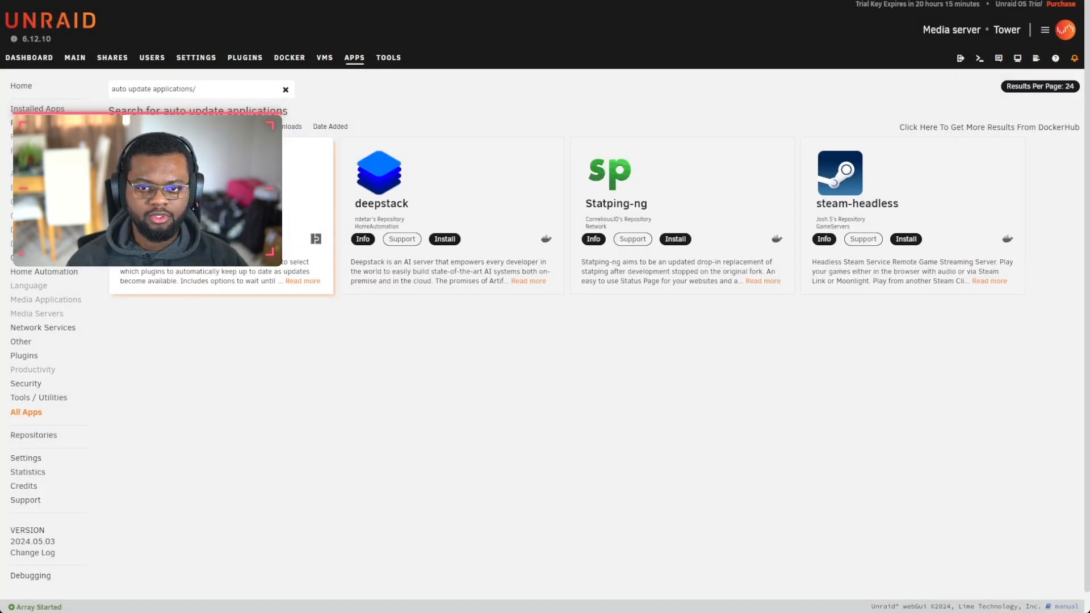
click(214, 239)
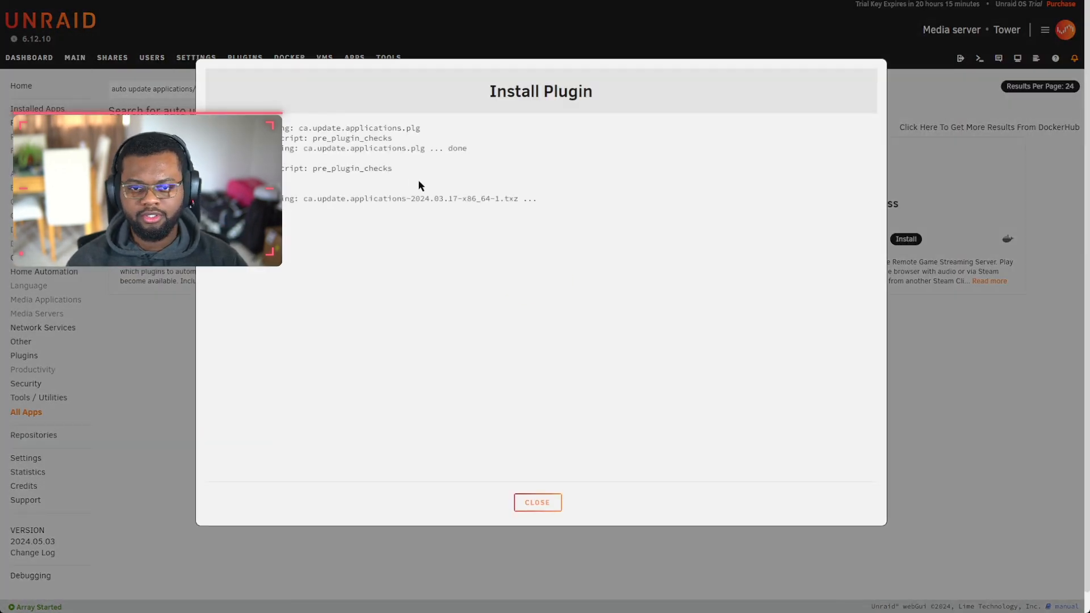
click(554, 505)
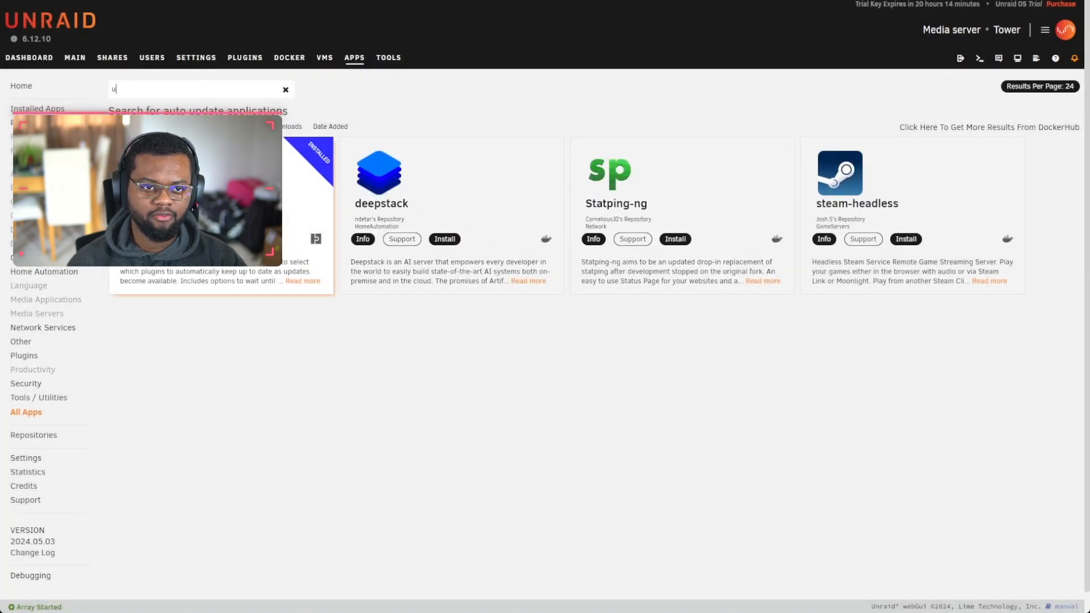
Step: Install the Unassigned Devices and Unassigned Devices Preclear plugins, then go to User Shares
text(nassigned devices)
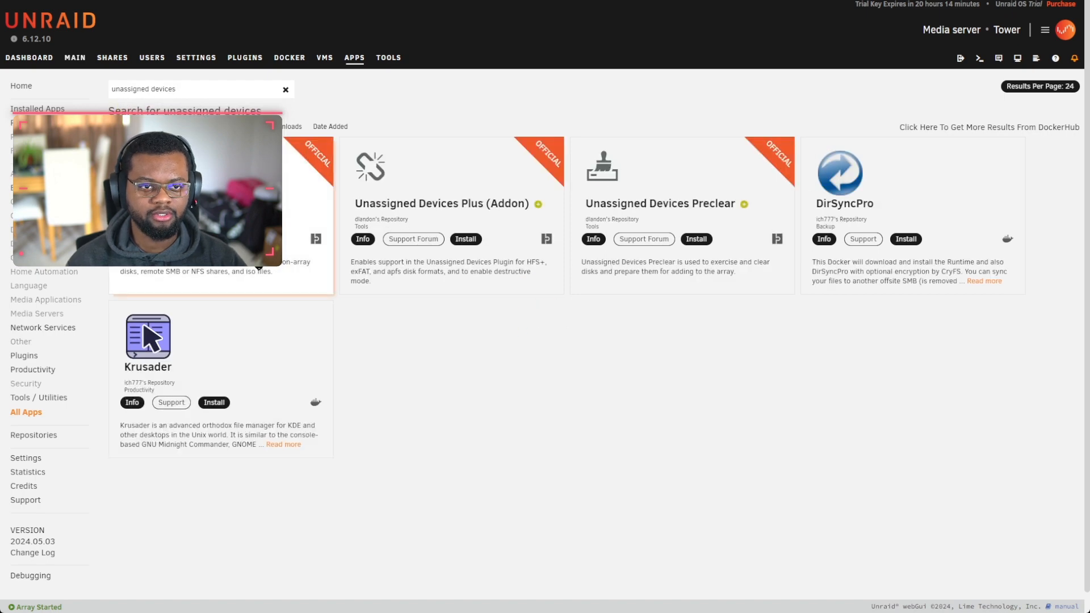
click(235, 239)
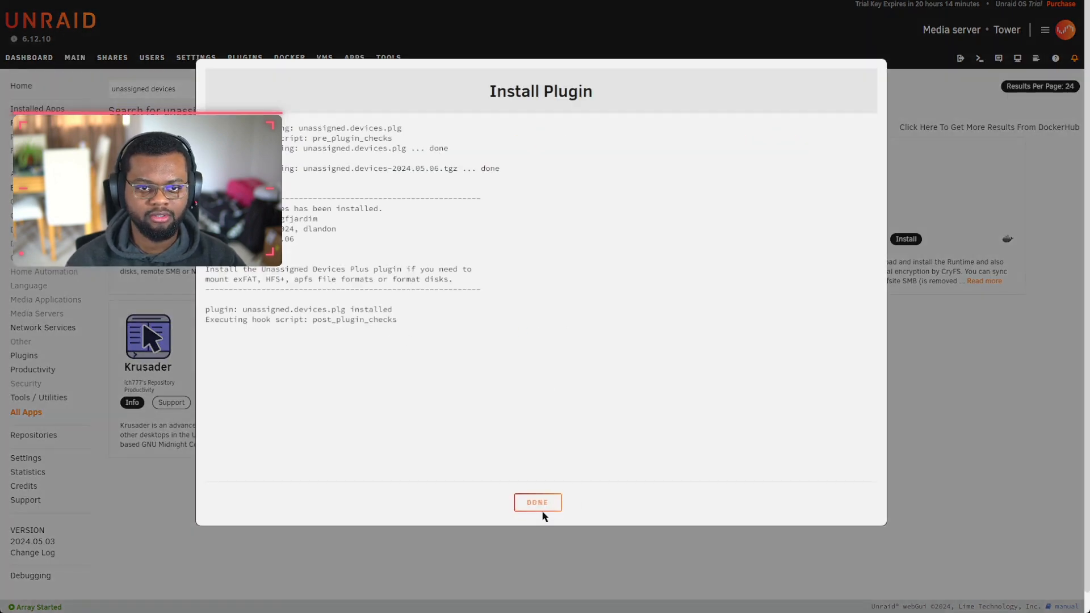
click(539, 503)
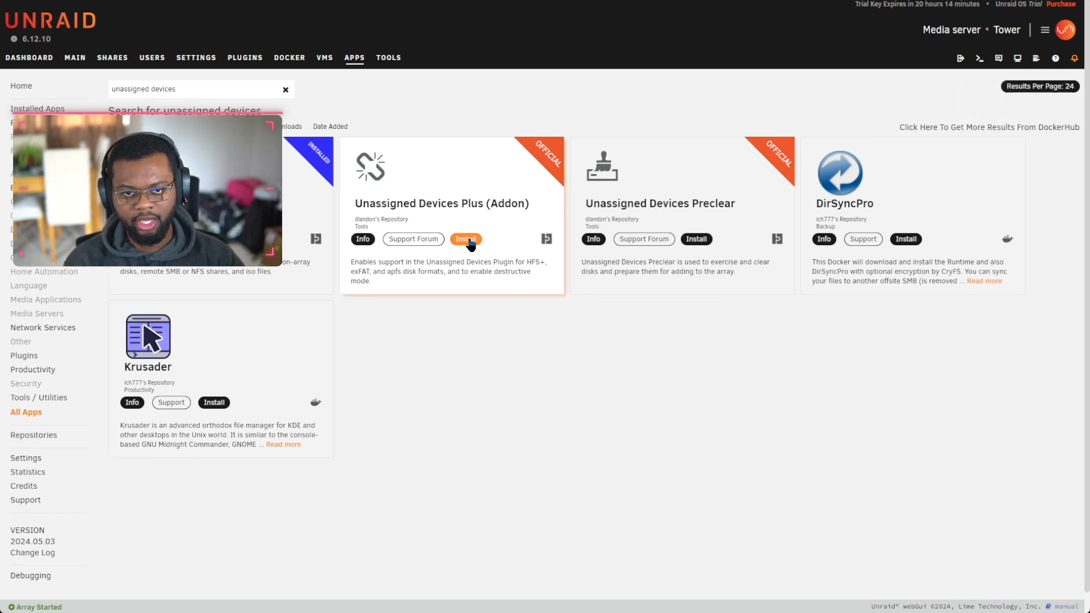
click(700, 239)
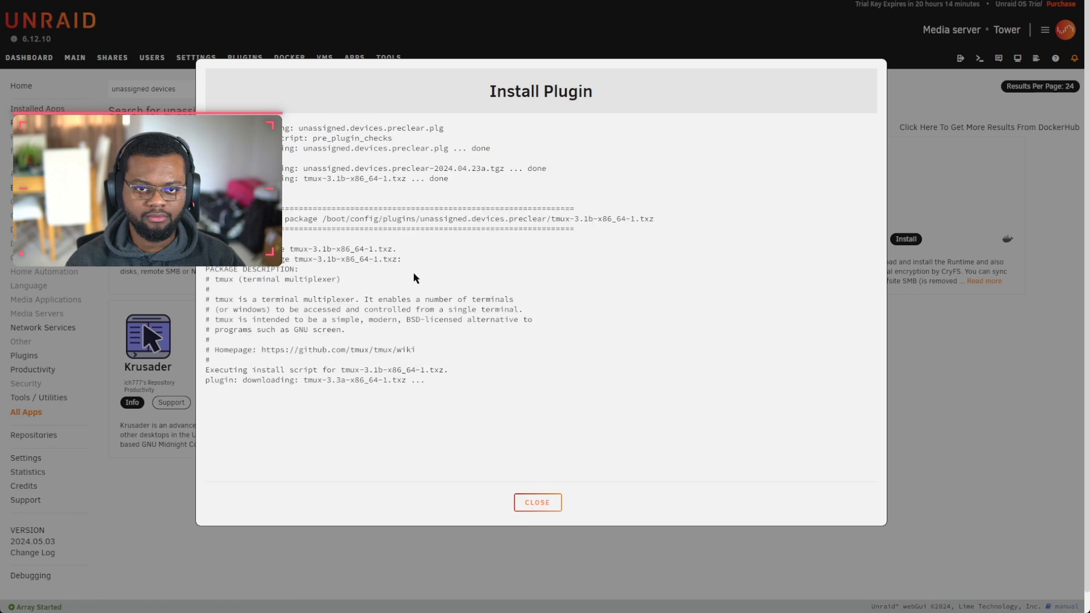
click(543, 505)
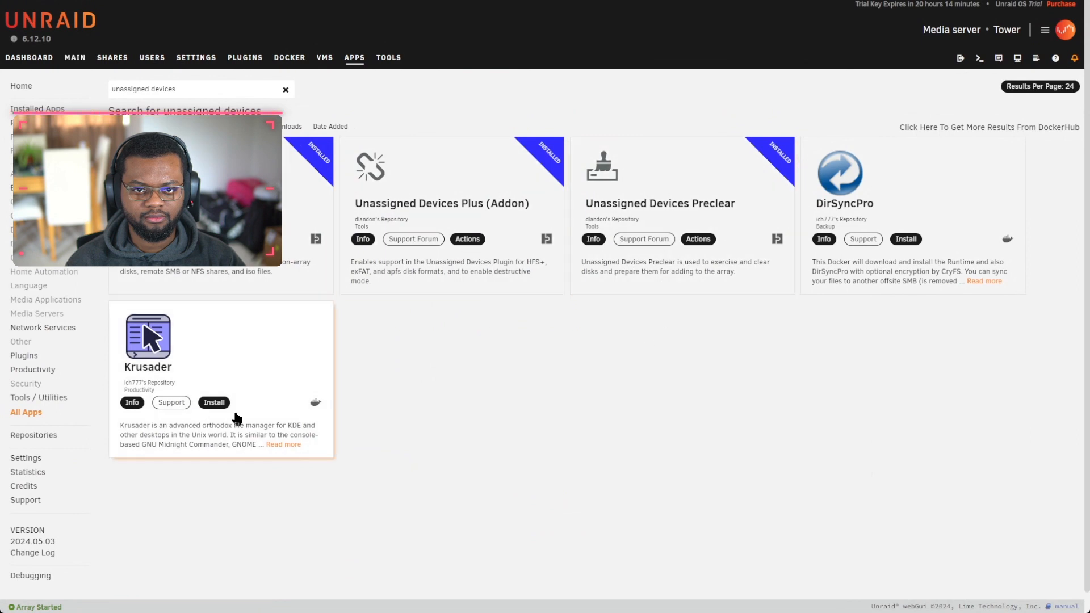
drag(179, 90, 110, 98)
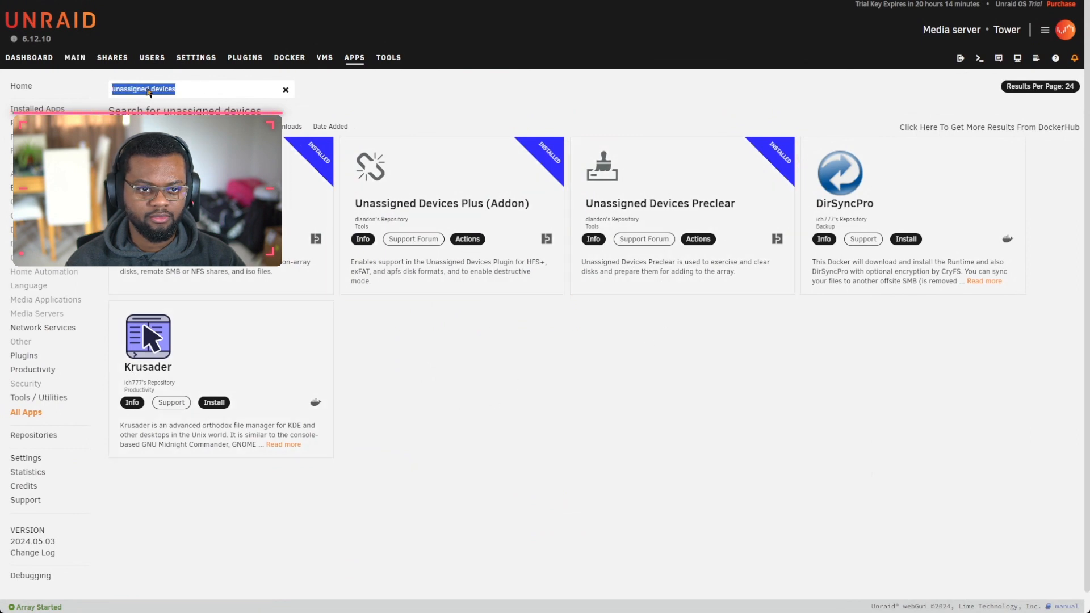
click(74, 59)
click(112, 58)
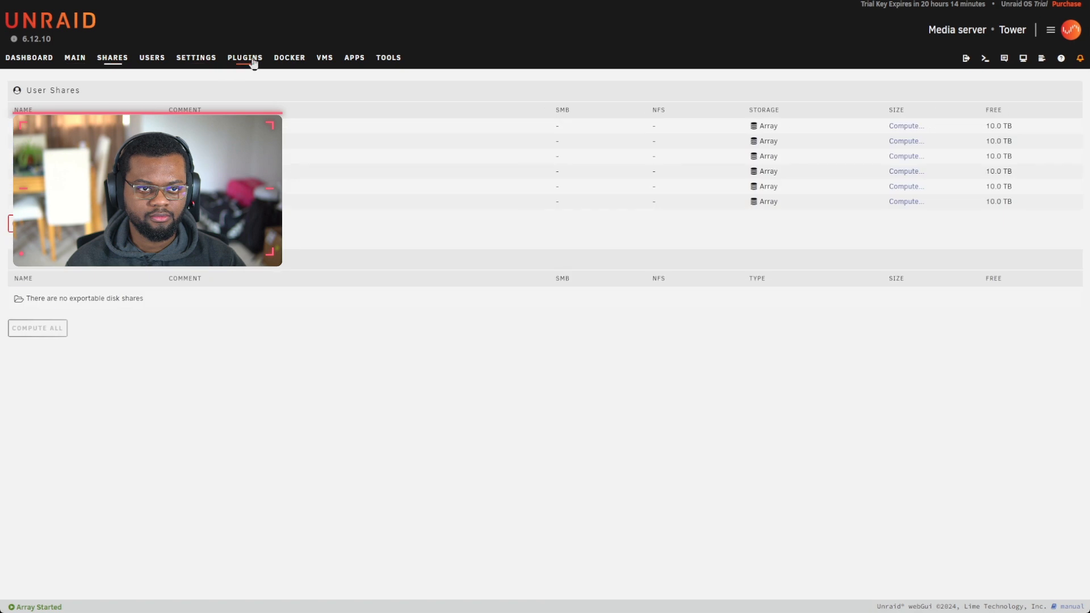
click(289, 58)
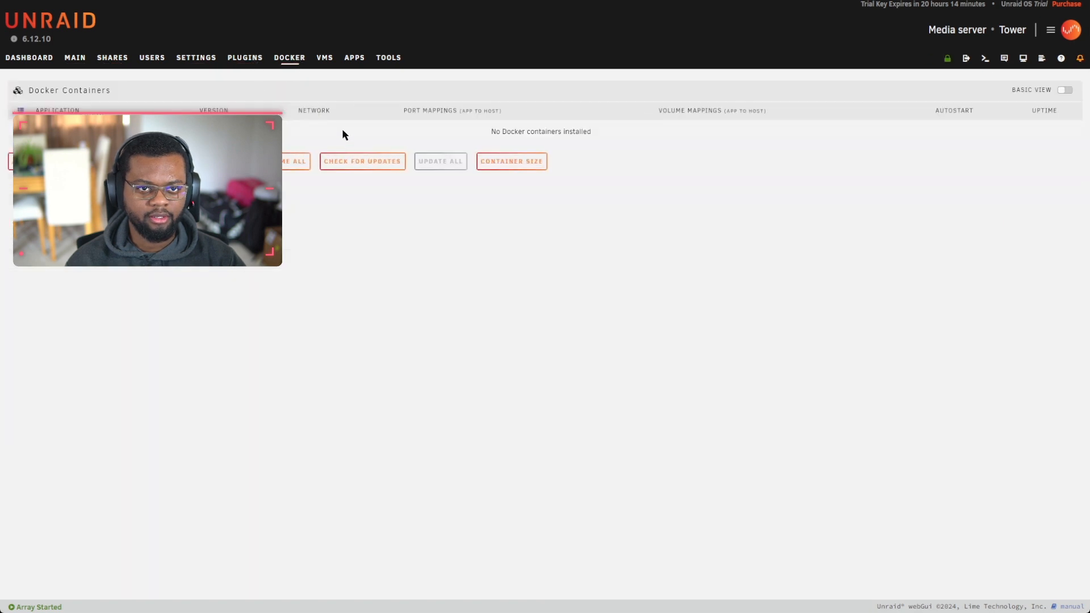
click(196, 59)
click(223, 134)
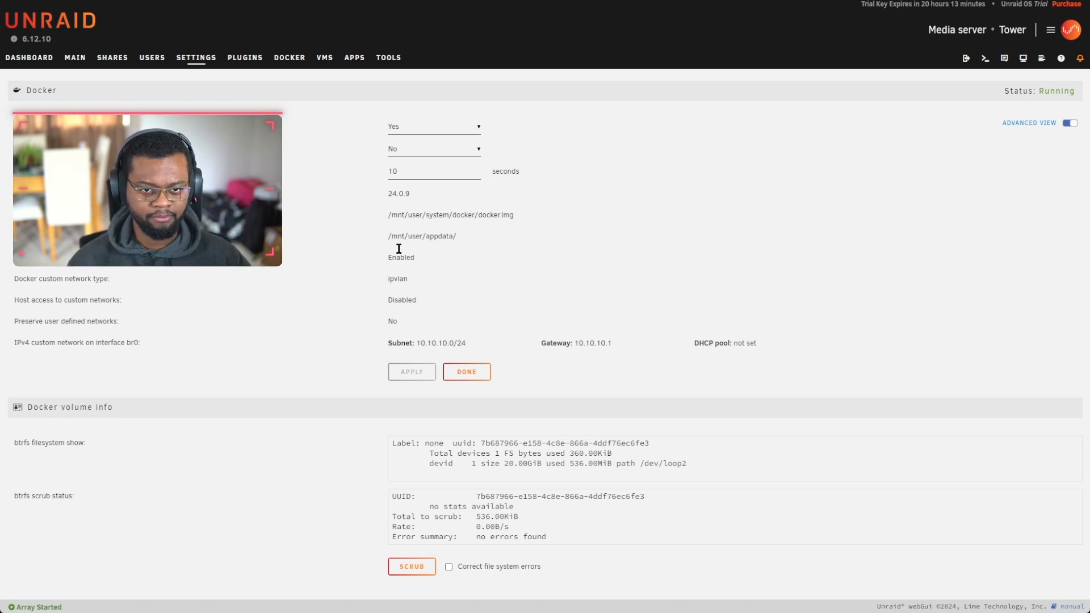
click(113, 60)
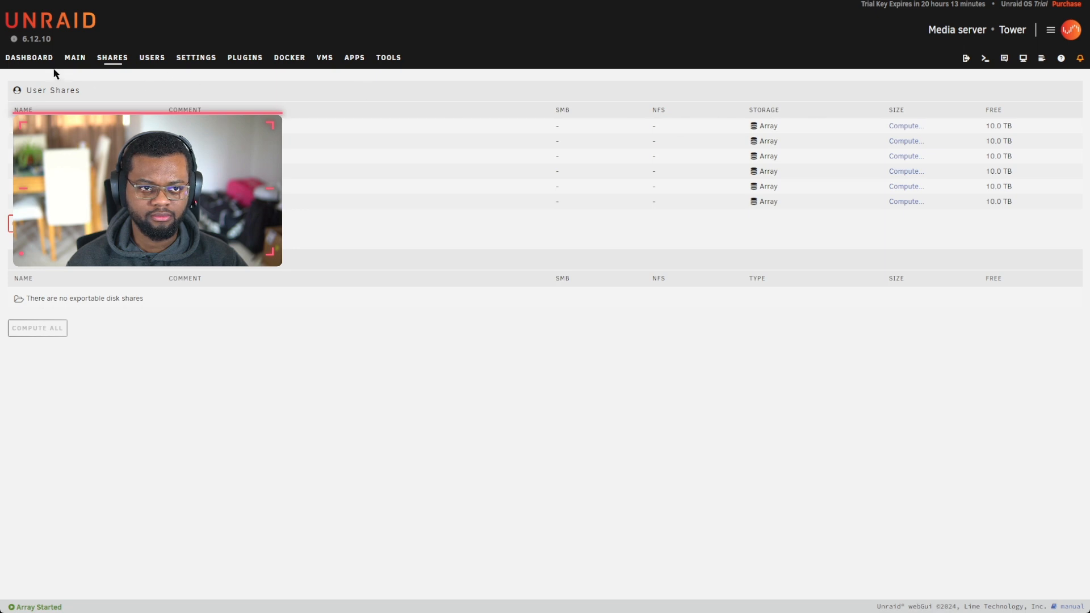
Step: On the Main page, switch Array Devices reads and writes from counters to speeds
click(75, 57)
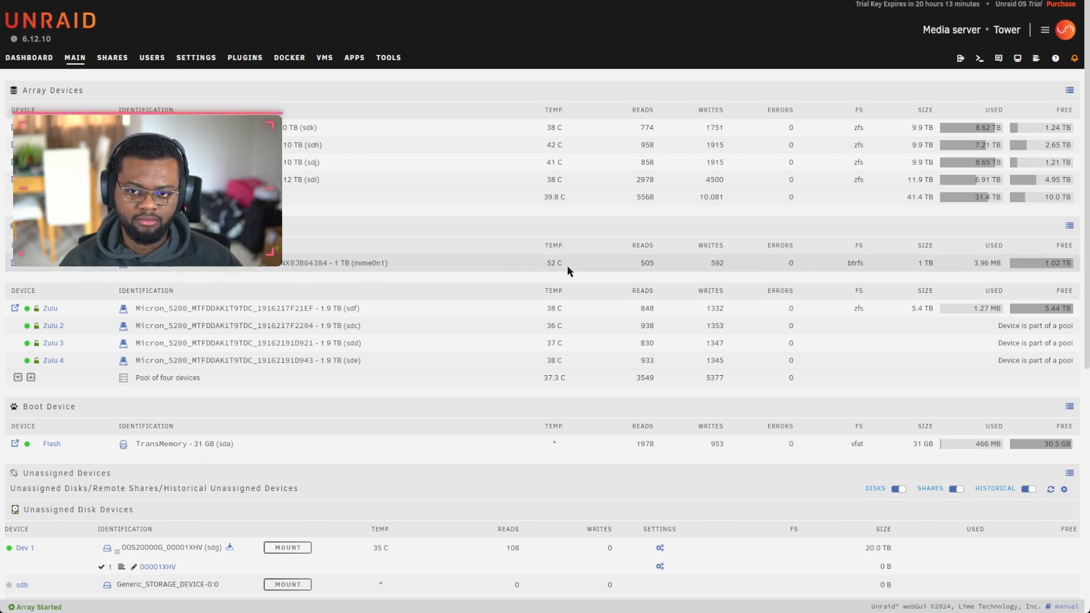
click(1069, 90)
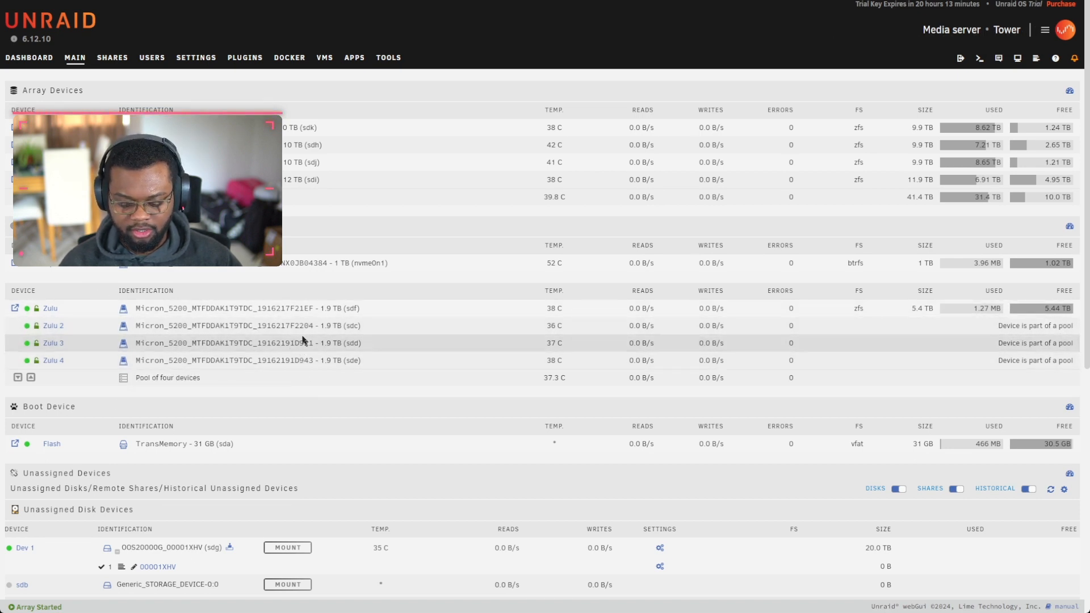
Step: Open the system share's settings from User Shares, then return to the Main page
click(112, 58)
click(50, 127)
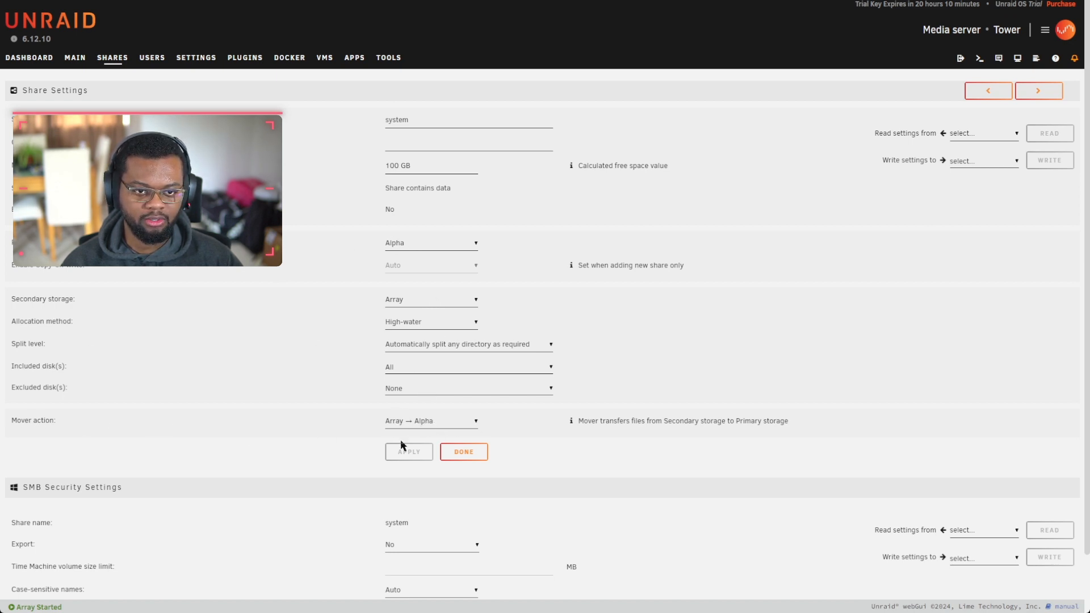
click(126, 67)
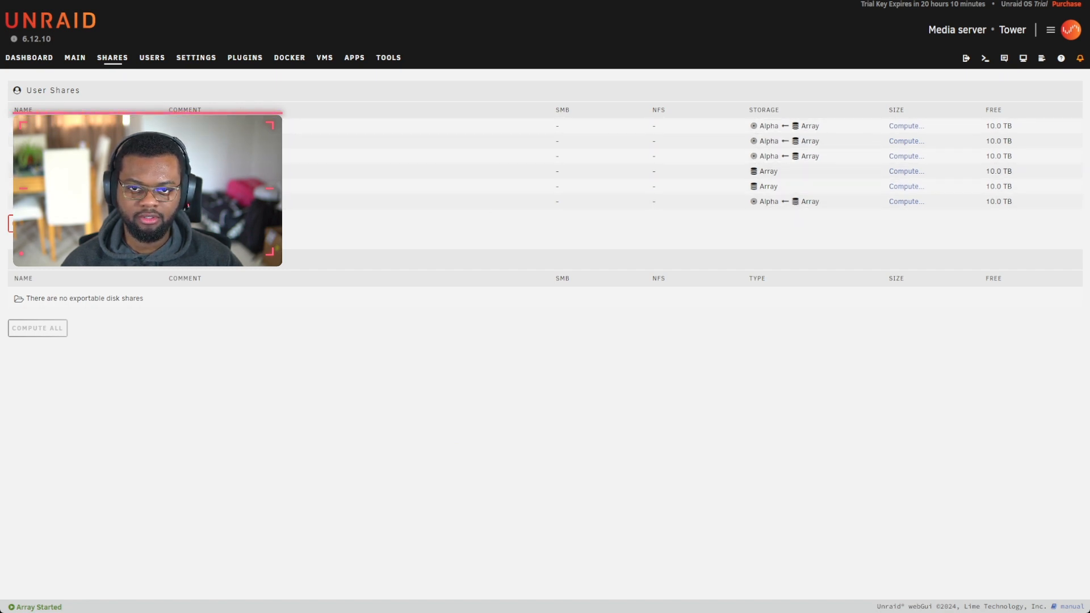
click(75, 57)
Step: Start the Mover under Array Operation to transfer share data onto the Alpha pool
scroll(418, 397, down, 8)
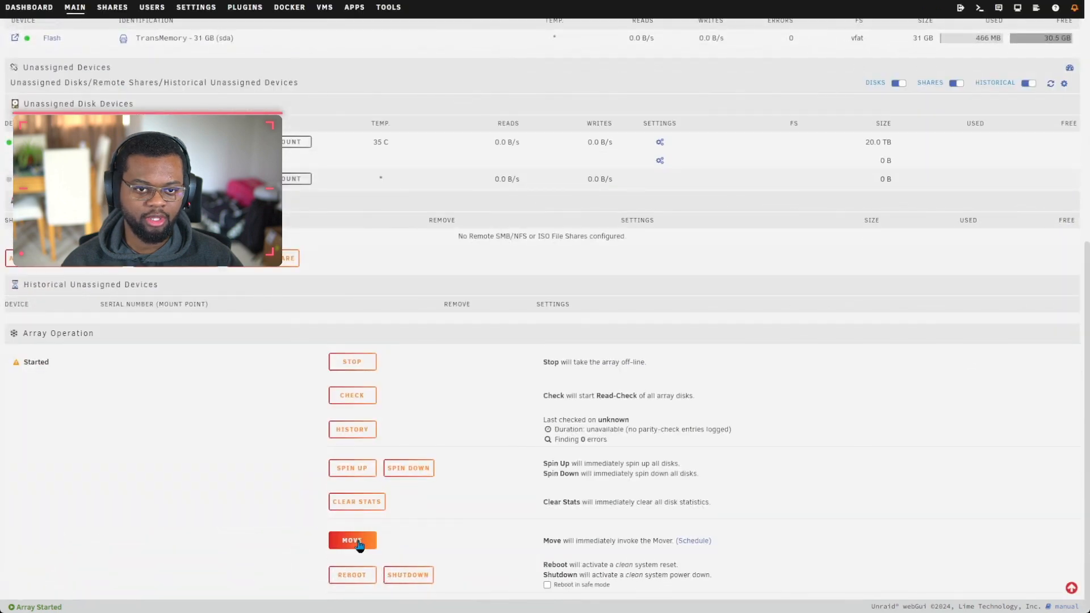
click(358, 544)
scroll(348, 419, down, 4)
scroll(352, 398, up, 4)
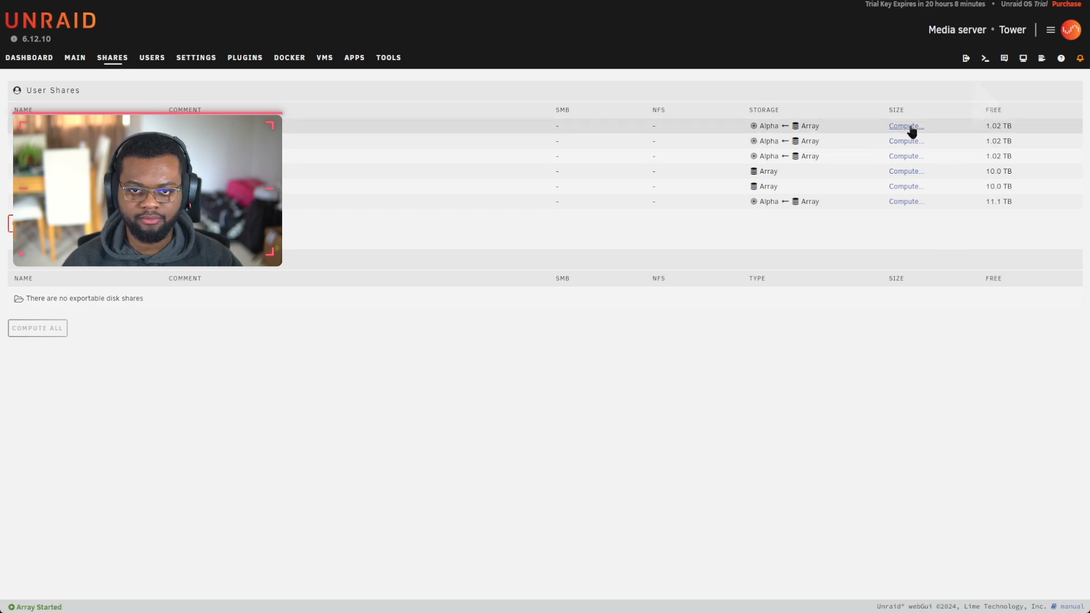
Step: Compute all share sizes, then set the appdata share's secondary storage to None and apply
click(38, 224)
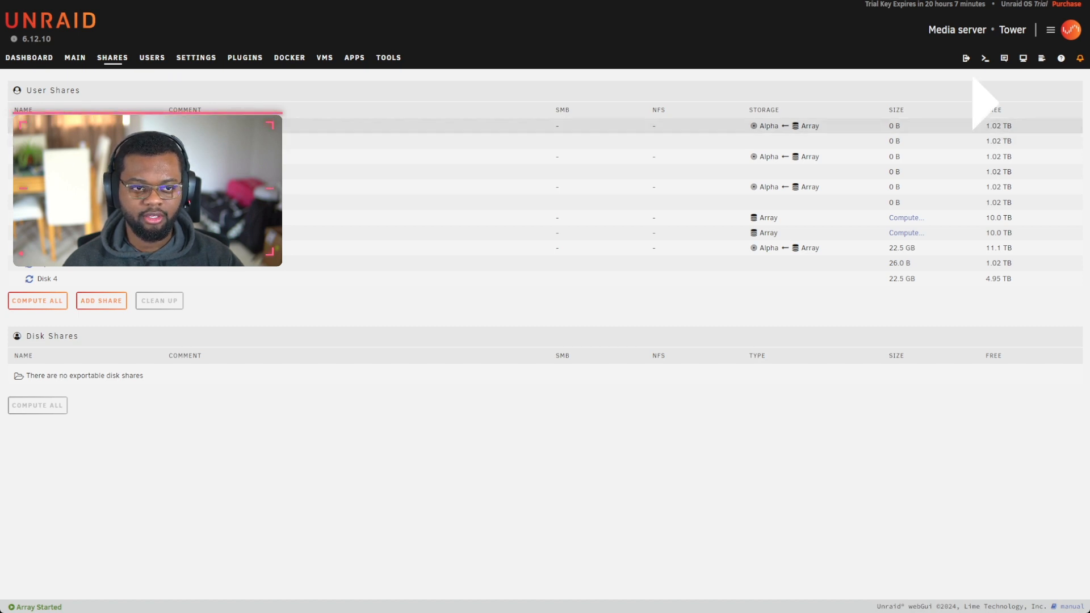
click(49, 126)
click(418, 302)
click(429, 314)
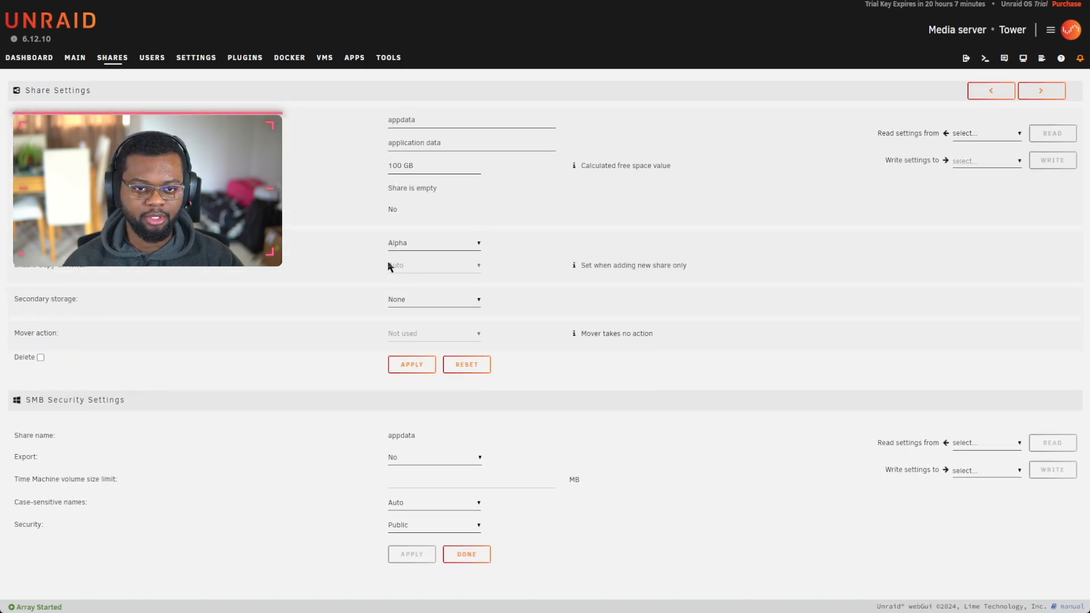
click(424, 367)
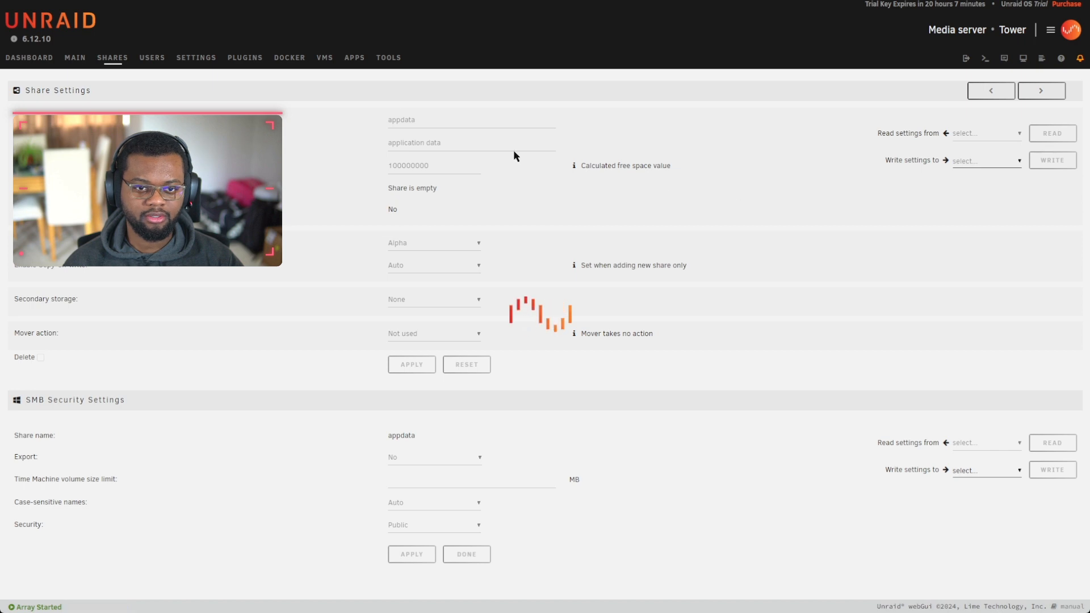
click(118, 62)
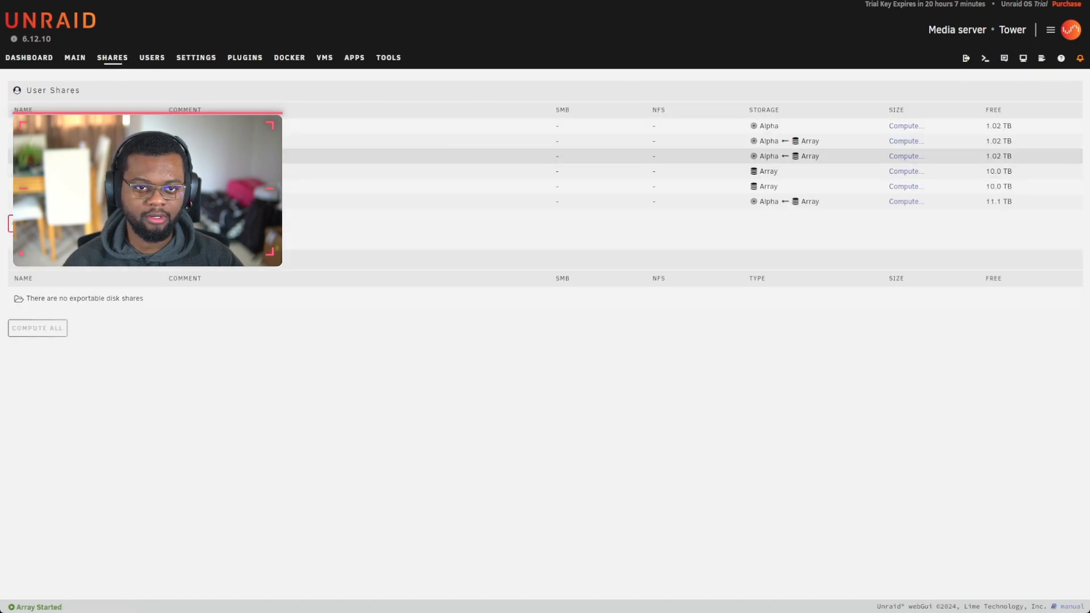
Step: Set the domains share's secondary storage to None
click(50, 141)
click(424, 299)
click(426, 315)
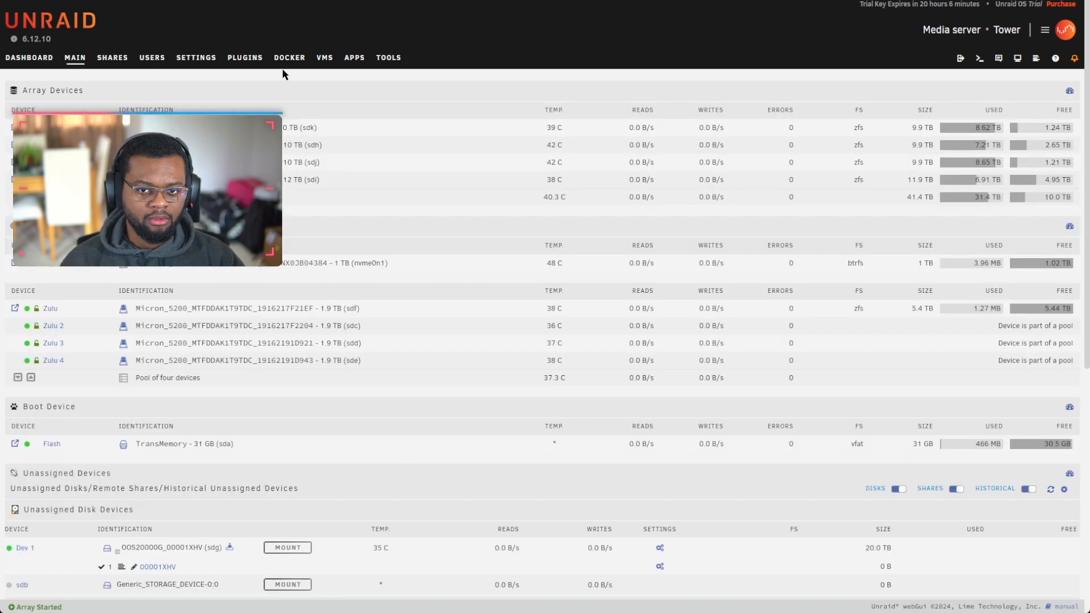
click(289, 58)
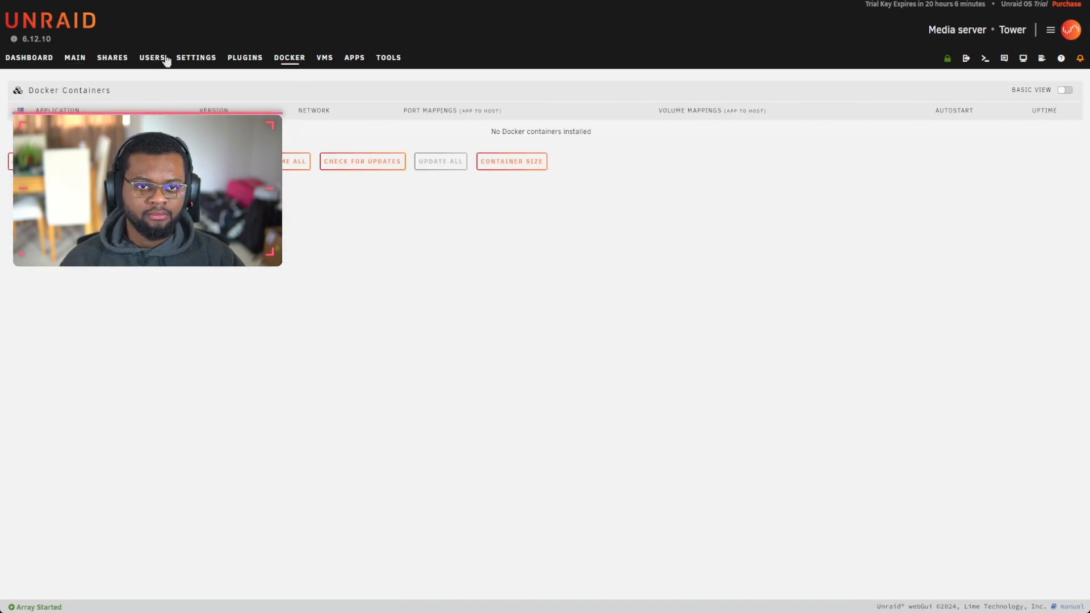
Step: Review the Docker service settings, including the appdata storage location help, then return to Settings
click(355, 58)
click(195, 58)
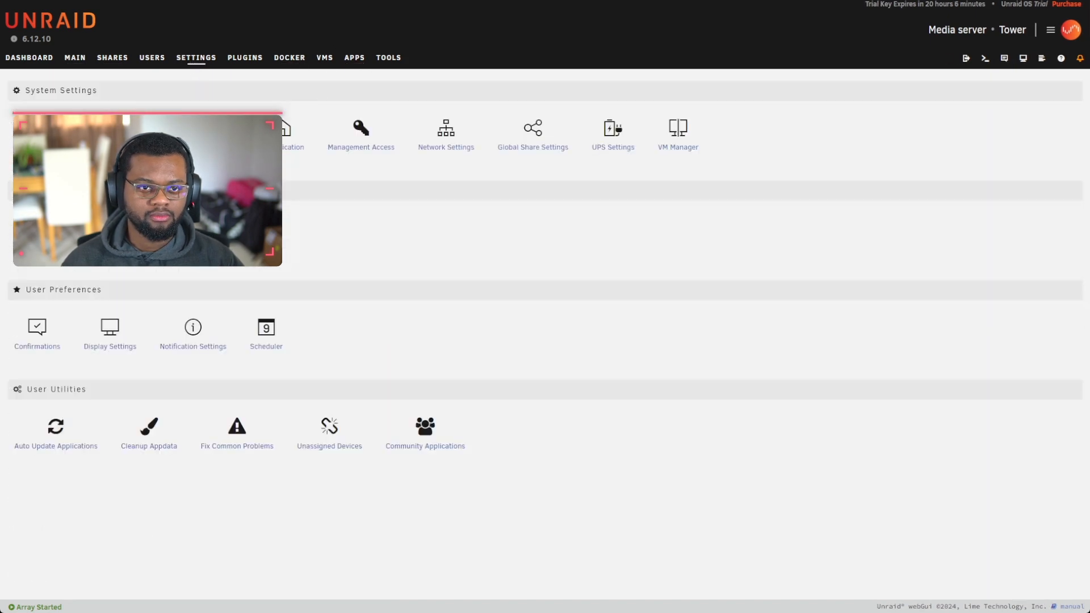
click(280, 127)
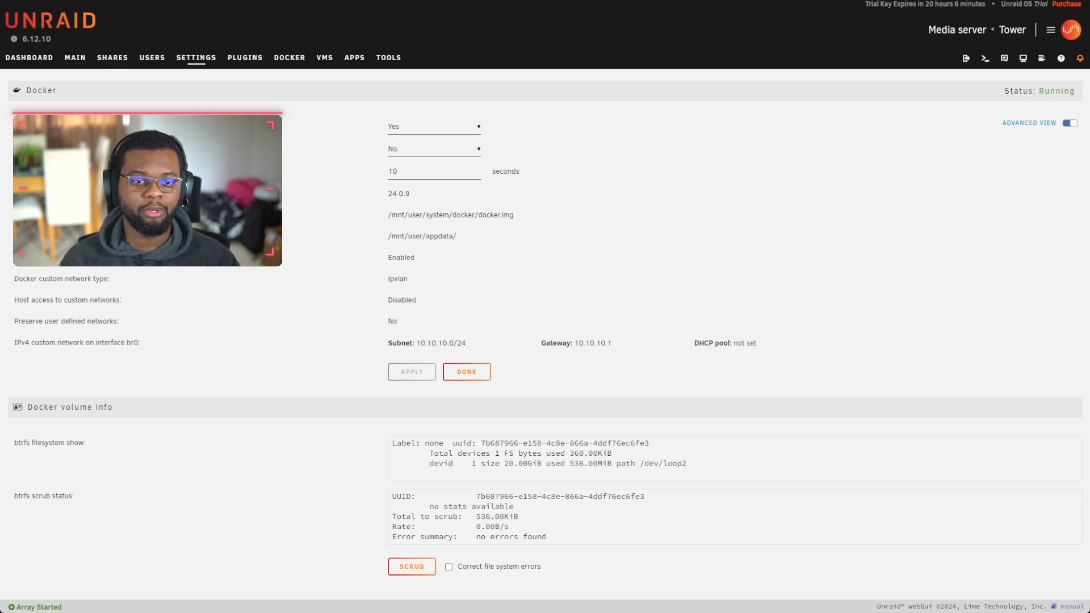
click(148, 237)
click(193, 59)
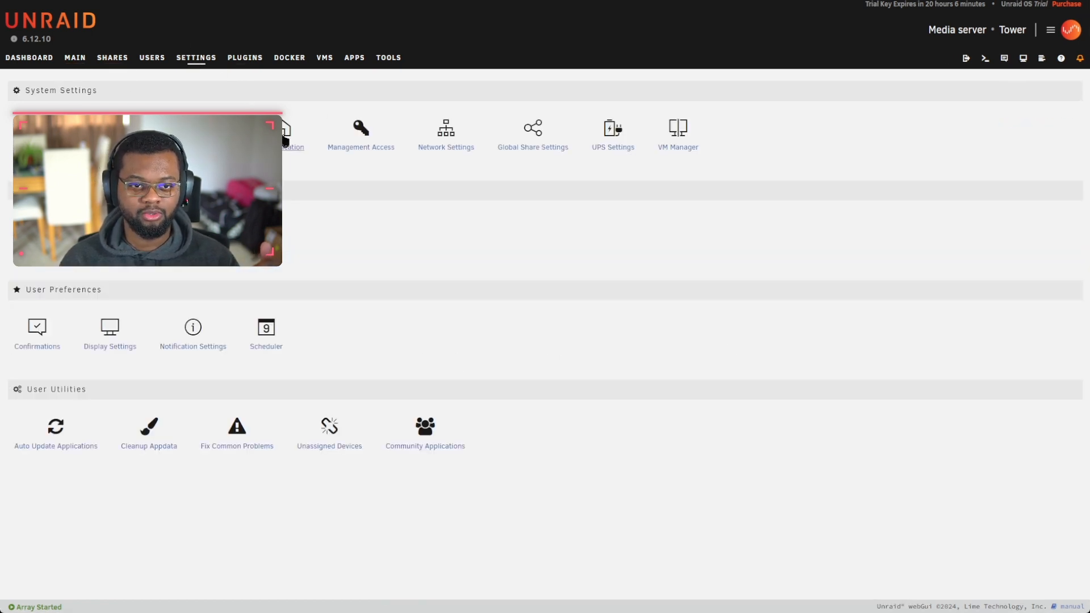
Step: Go through Main and Docker to the Shares list and open the appdata share's settings
click(75, 59)
click(294, 60)
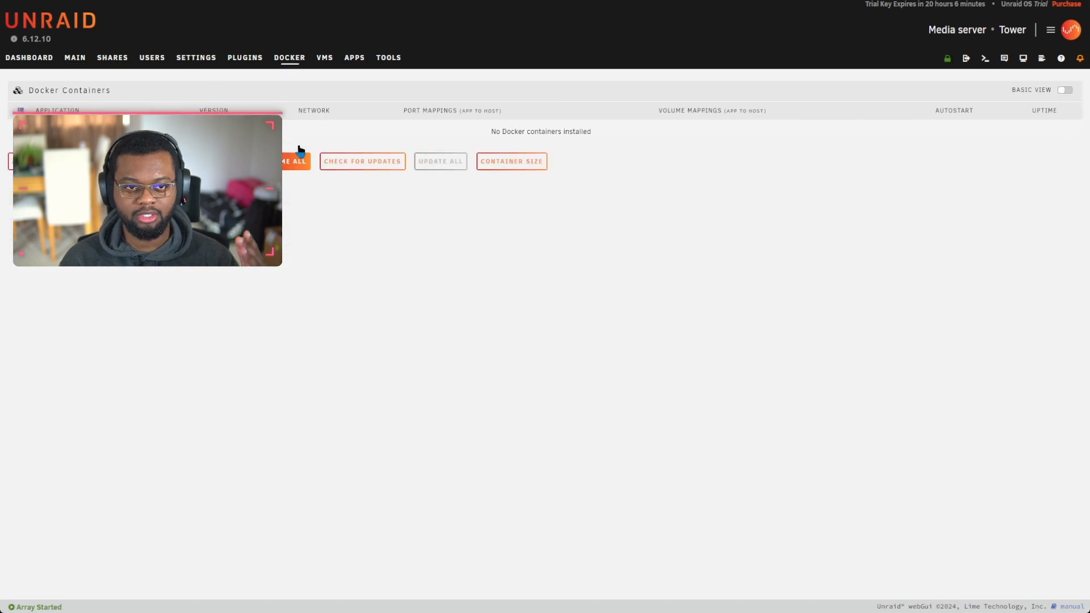
click(112, 61)
click(47, 128)
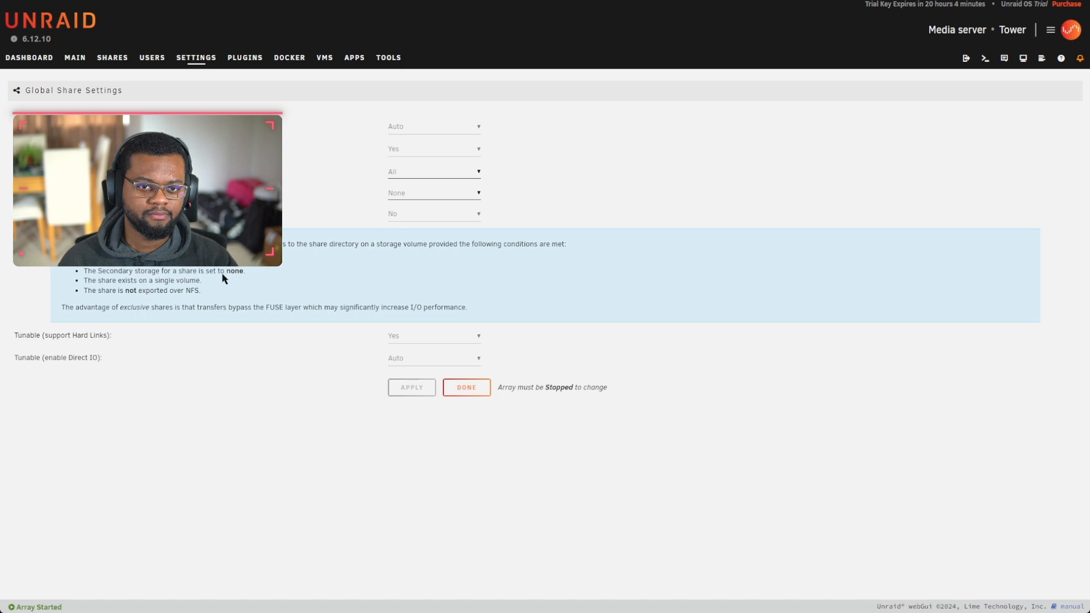
Step: With the array stopped, apply the global share settings that now have more options set to Yes
click(75, 58)
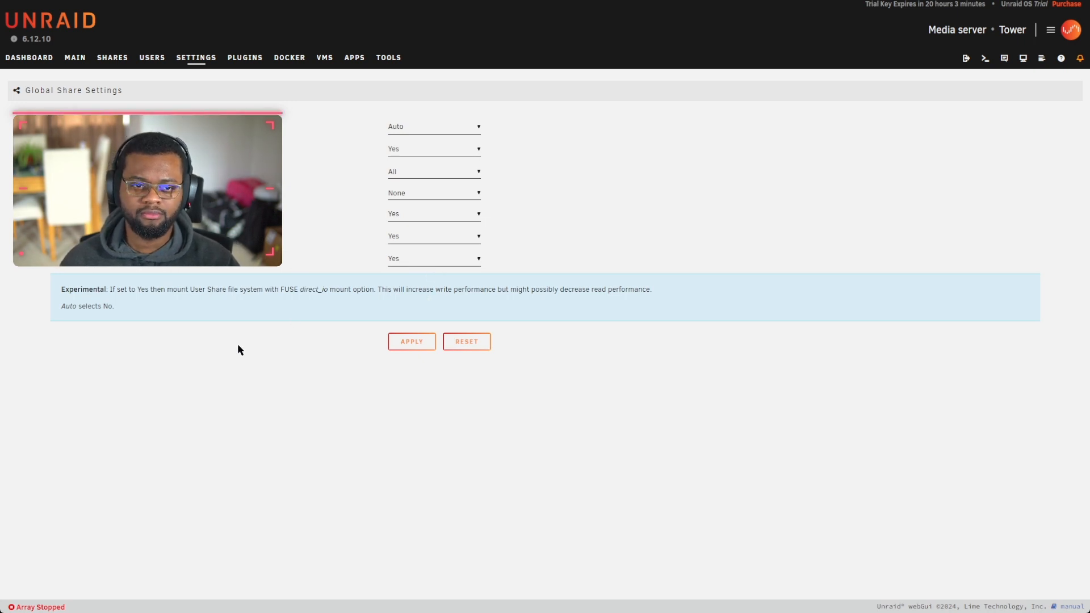
click(413, 342)
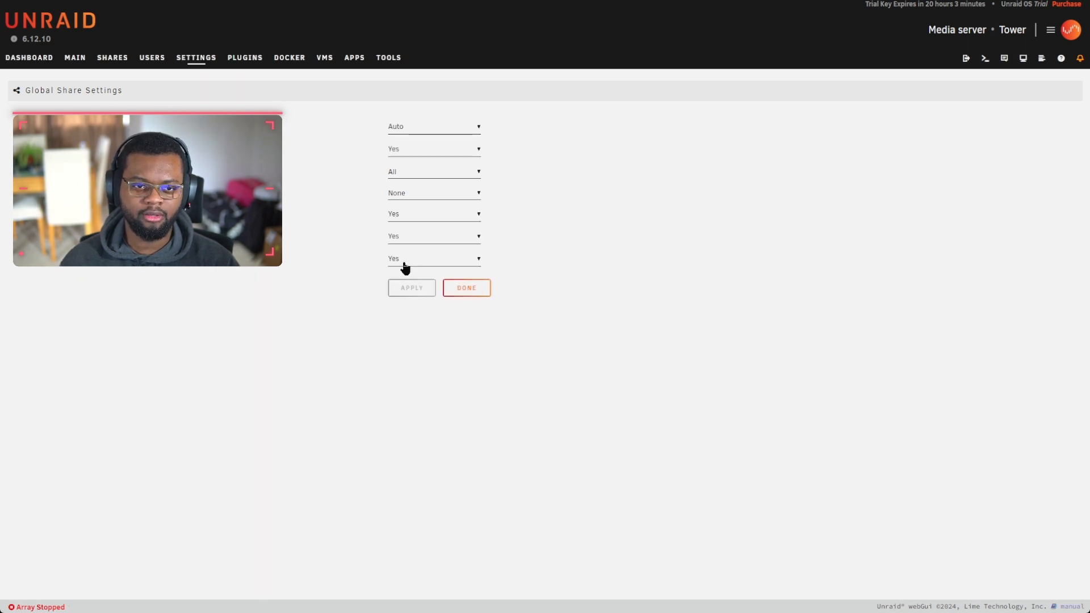
click(467, 342)
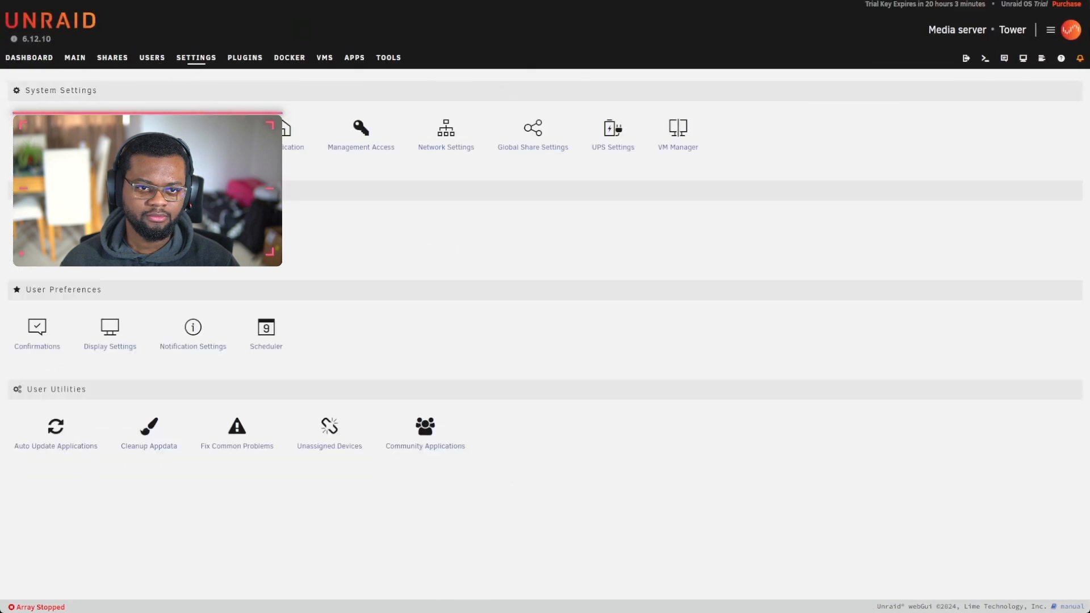
click(107, 59)
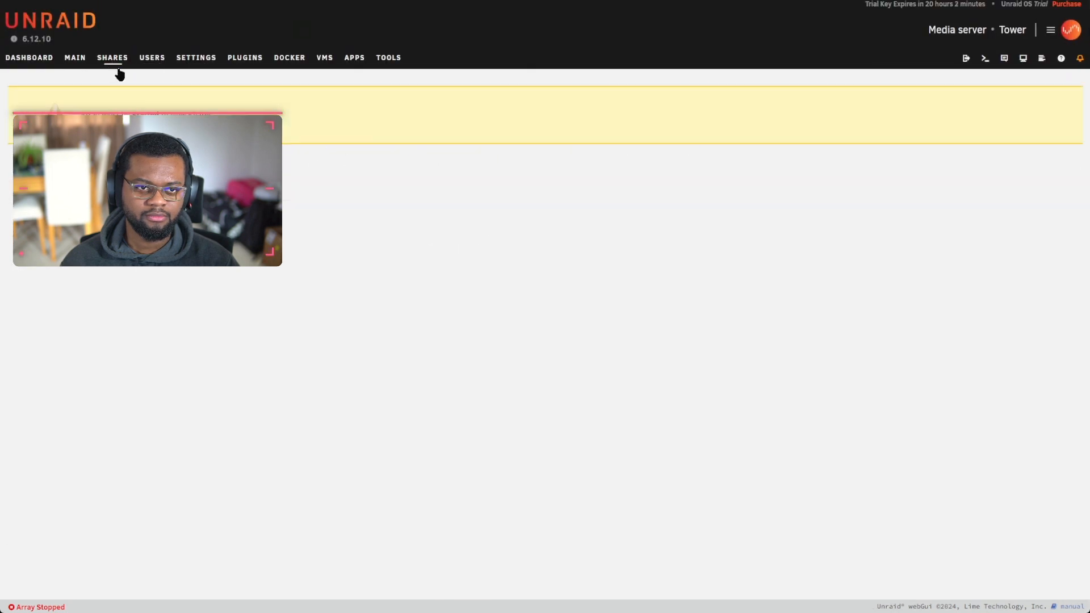
Step: Start the array from the Main page
click(71, 59)
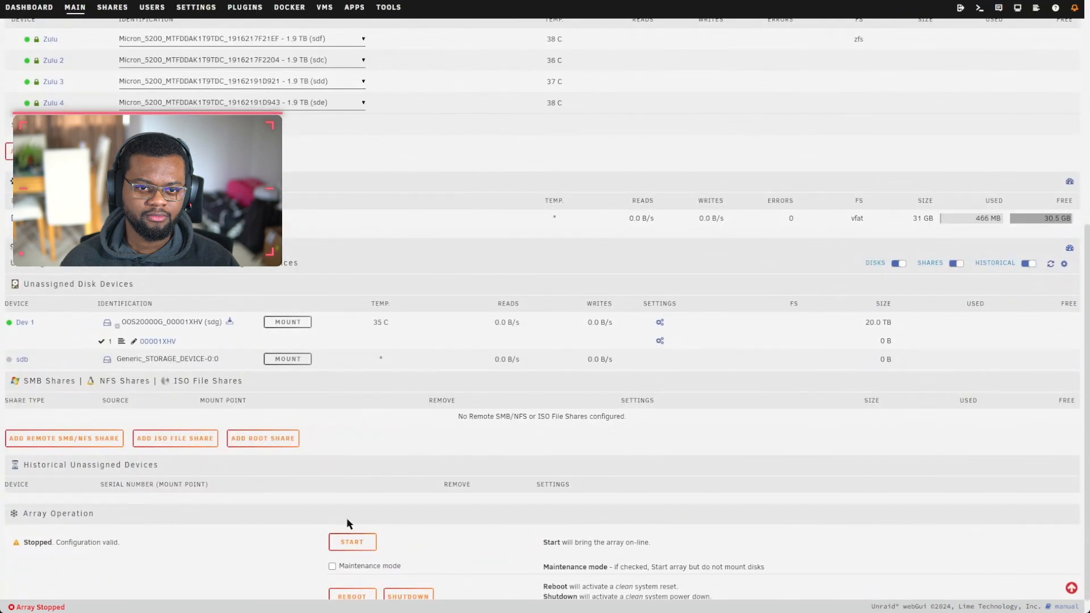
scroll(152, 26, up, 5)
scroll(152, 25, down, 5)
click(359, 521)
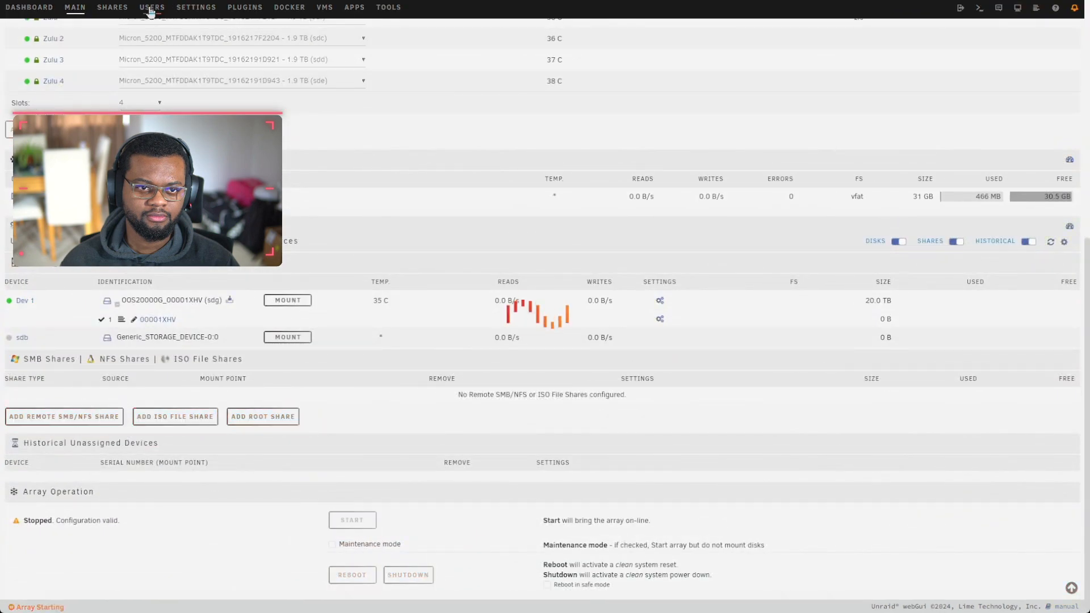
Step: In Docker settings, change the vDisk size from 20 to 50 GB and apply it
click(287, 10)
click(196, 59)
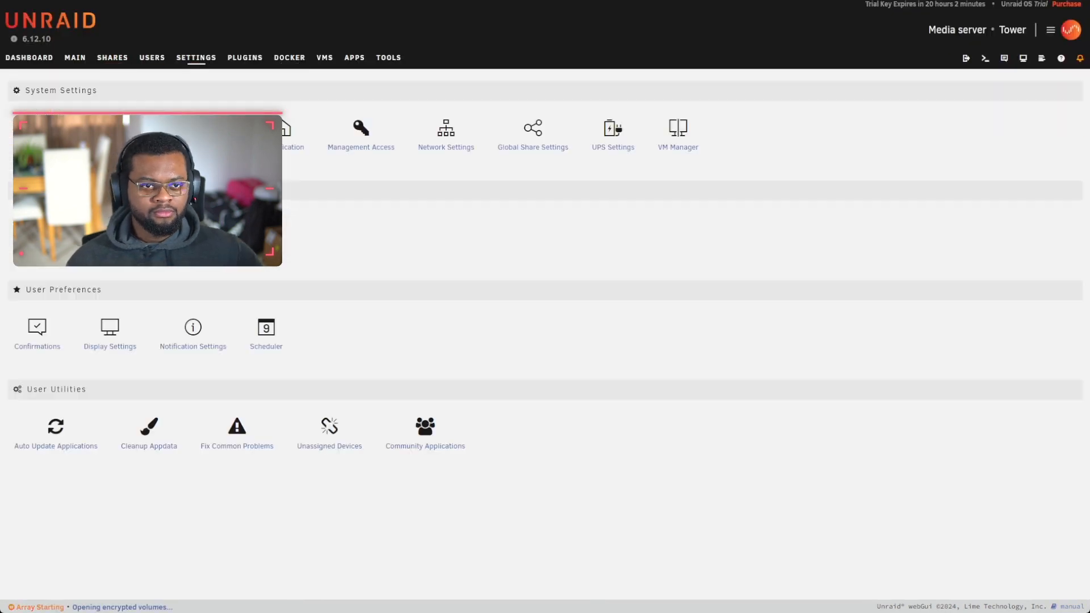
click(212, 131)
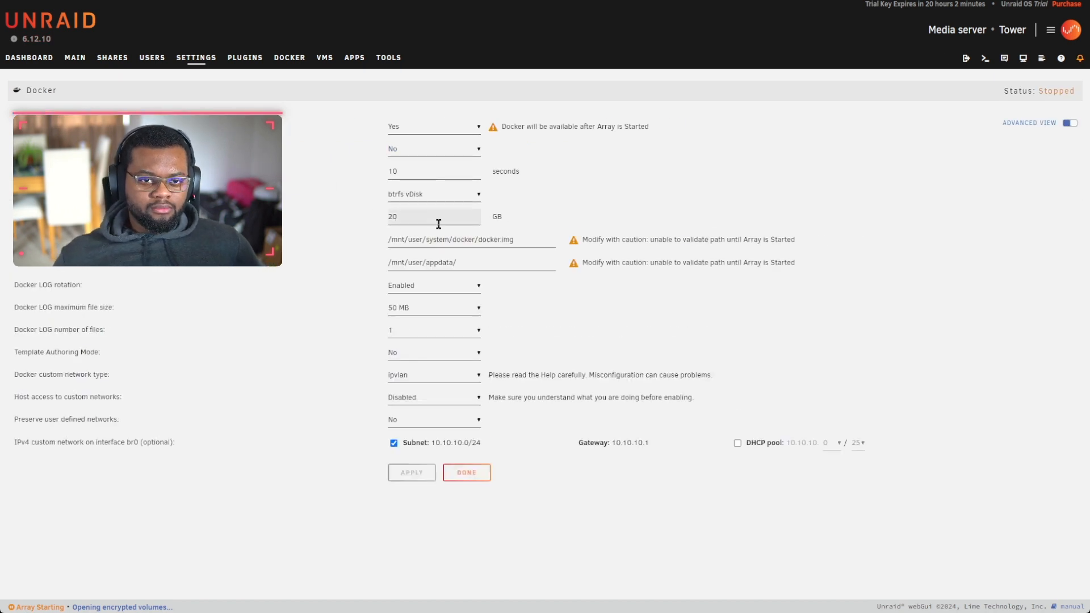
drag(394, 218, 364, 219)
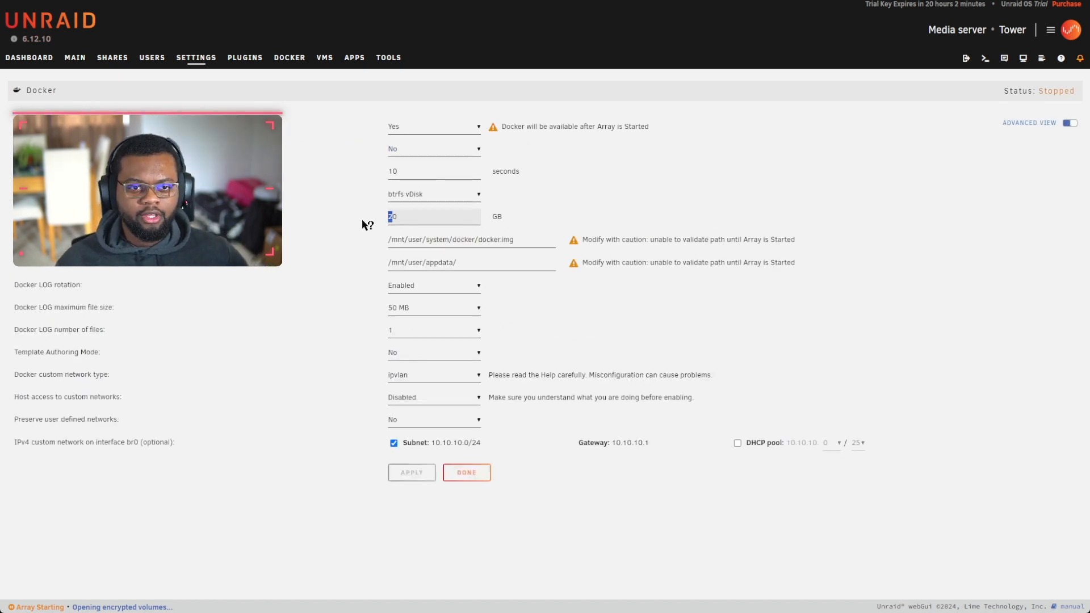
text(5)
click(413, 473)
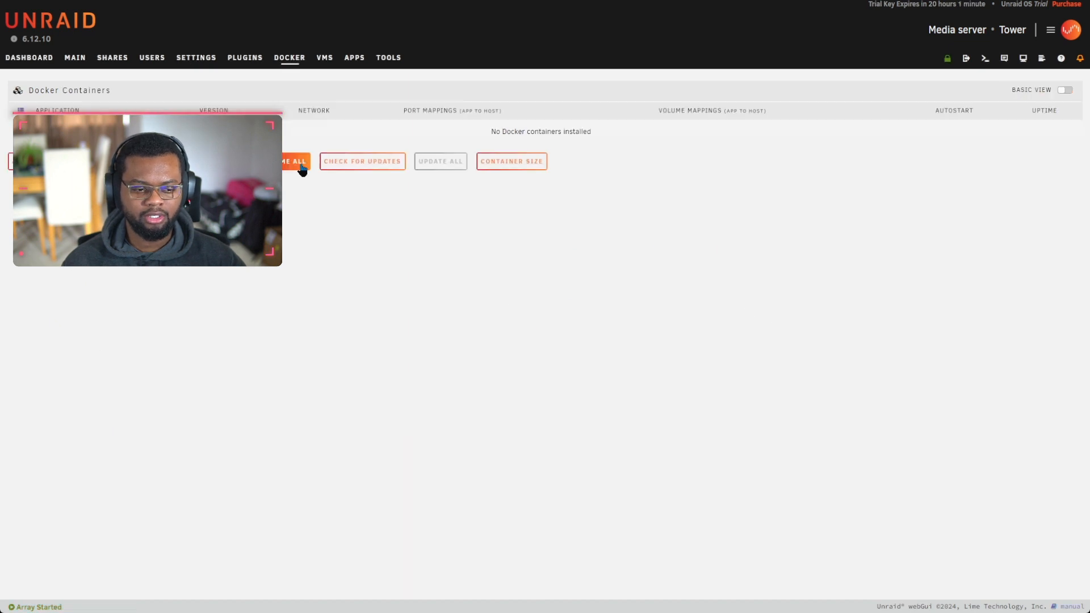
Step: Search Apps for 'krusader' and begin installing binhex-krusader
click(388, 59)
click(354, 58)
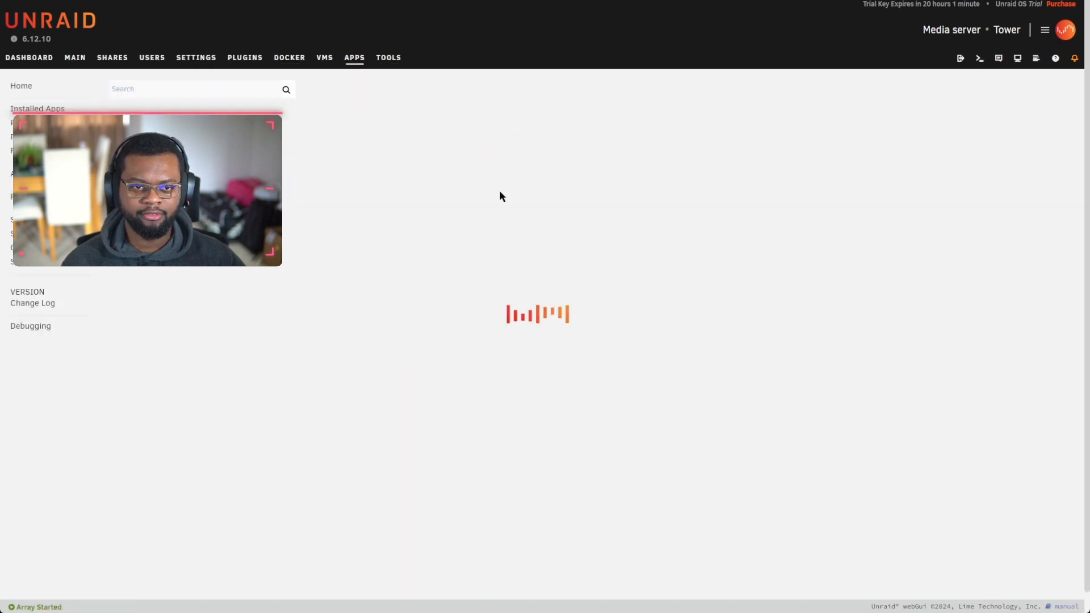
click(229, 90)
text(krusader)
key(Return)
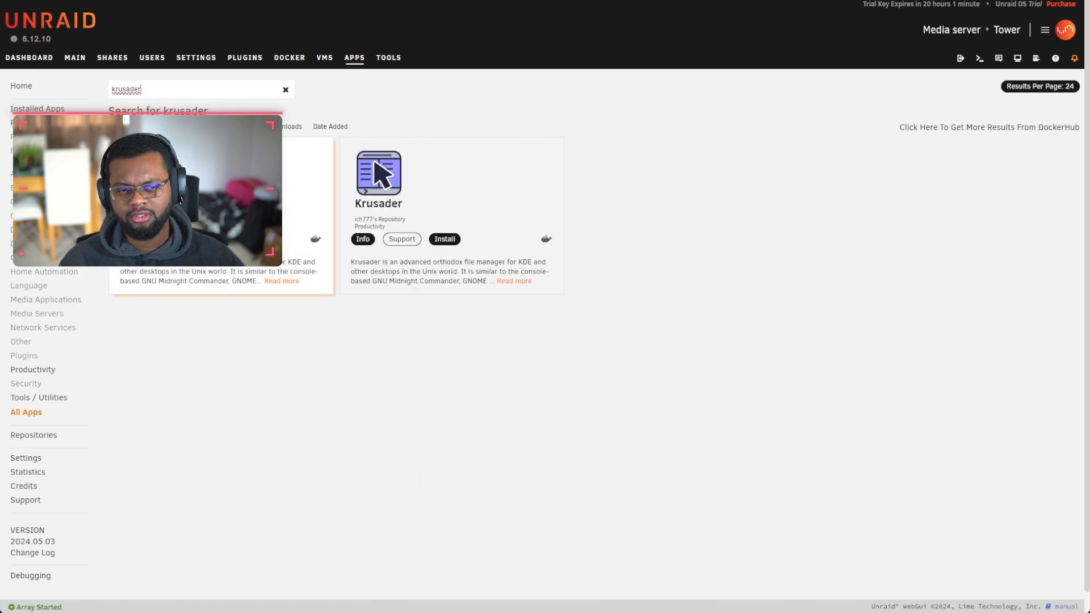
click(214, 239)
Step: Change the container's Host Path 2 to /mnt/
scroll(452, 272, down, 3)
scroll(535, 224, up, 3)
click(457, 318)
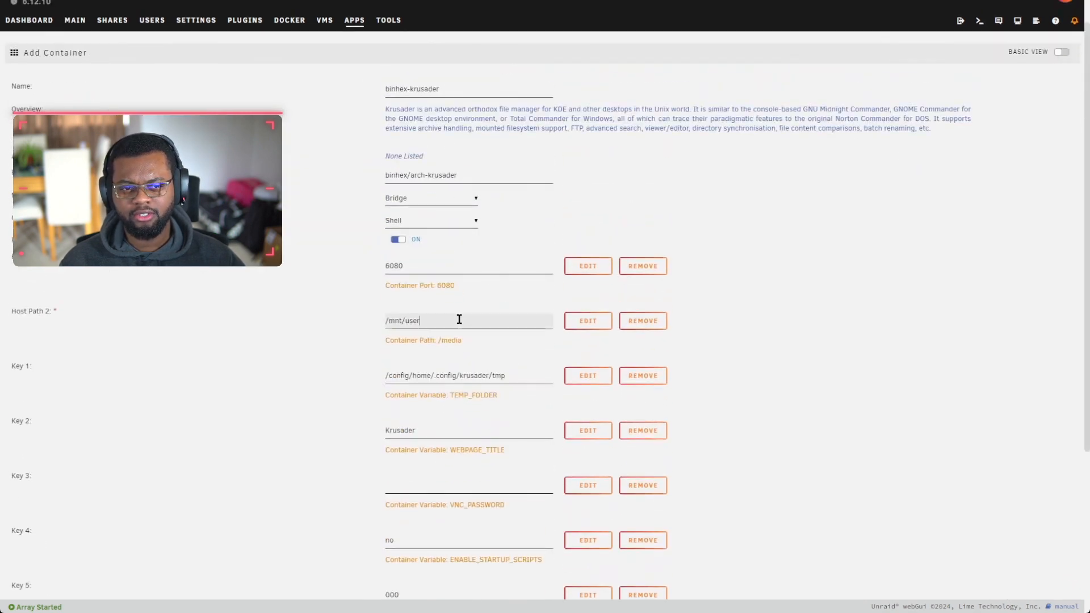
scroll(459, 319, down, 4)
scroll(440, 333, up, 5)
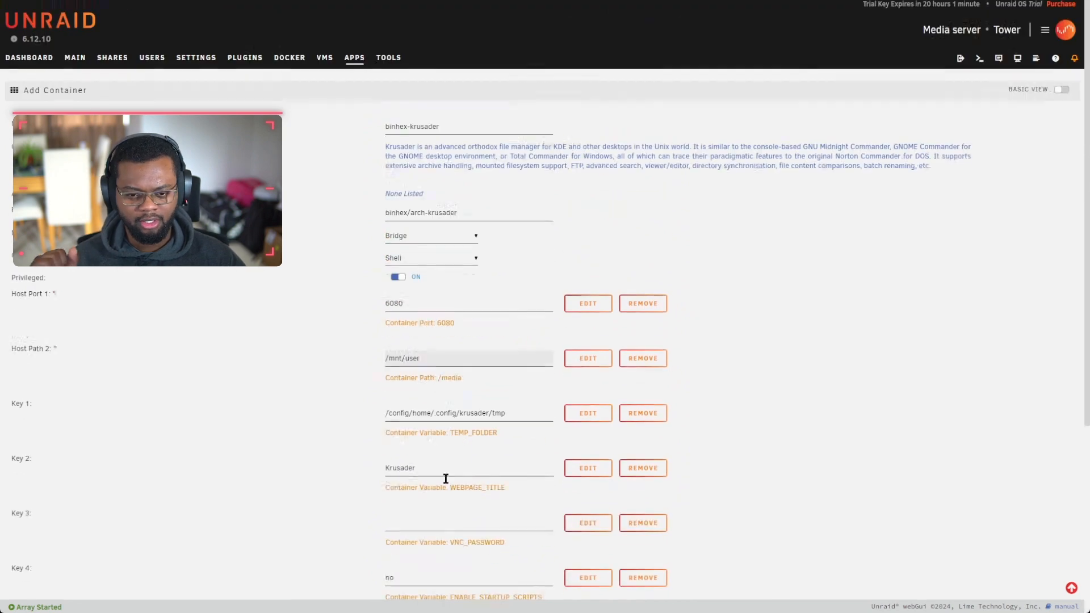
click(459, 351)
click(459, 353)
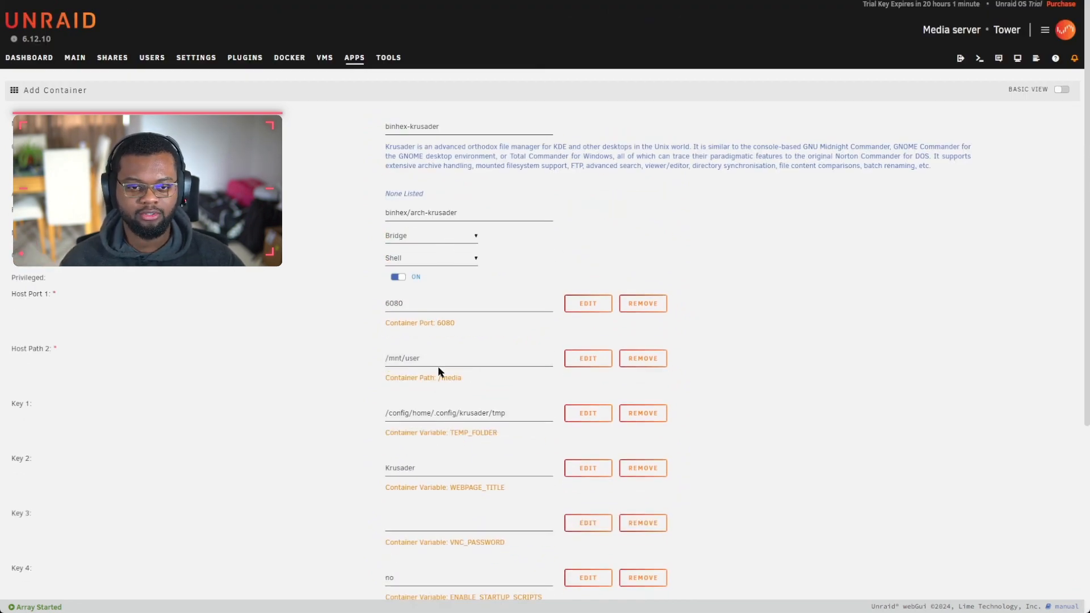
click(460, 356)
scroll(448, 386, down, 5)
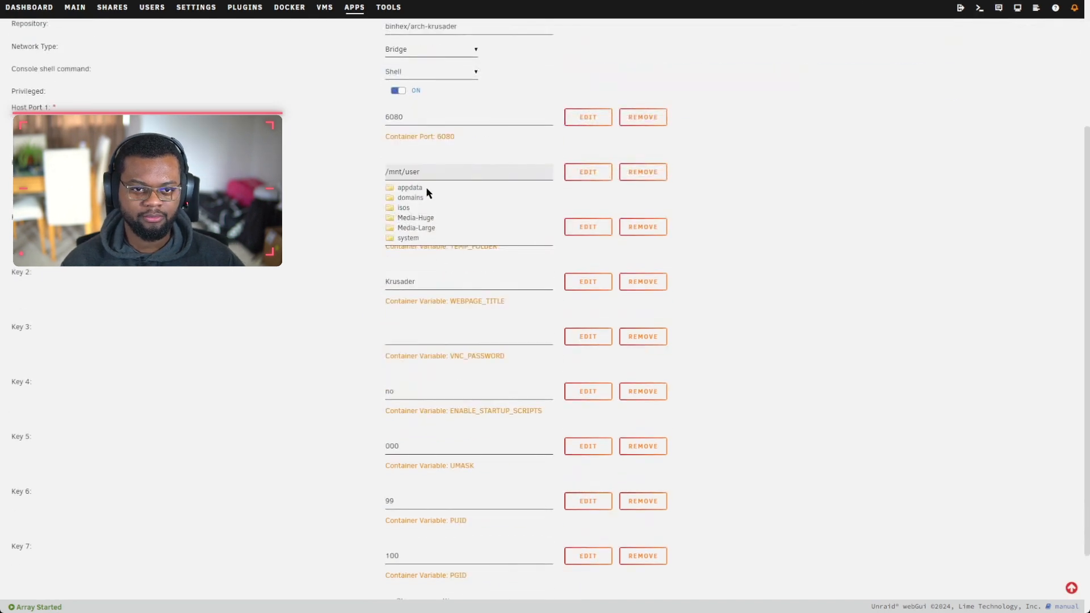
double_click(445, 107)
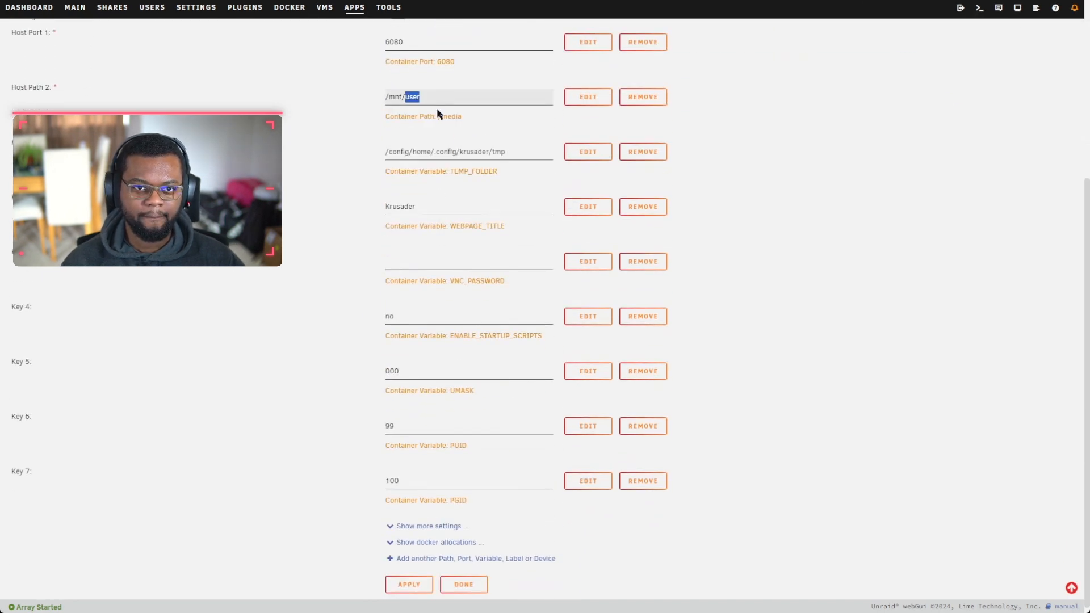
Step: Set Host Path 2's container path to /mnt/, then save and install the container
click(587, 97)
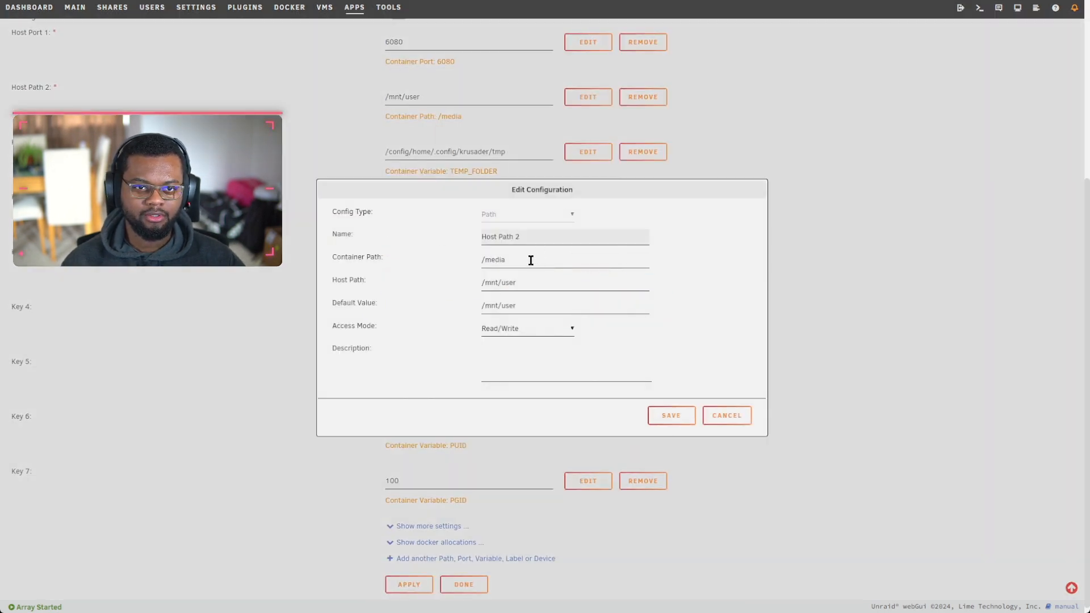
click(499, 259)
double_click(499, 259)
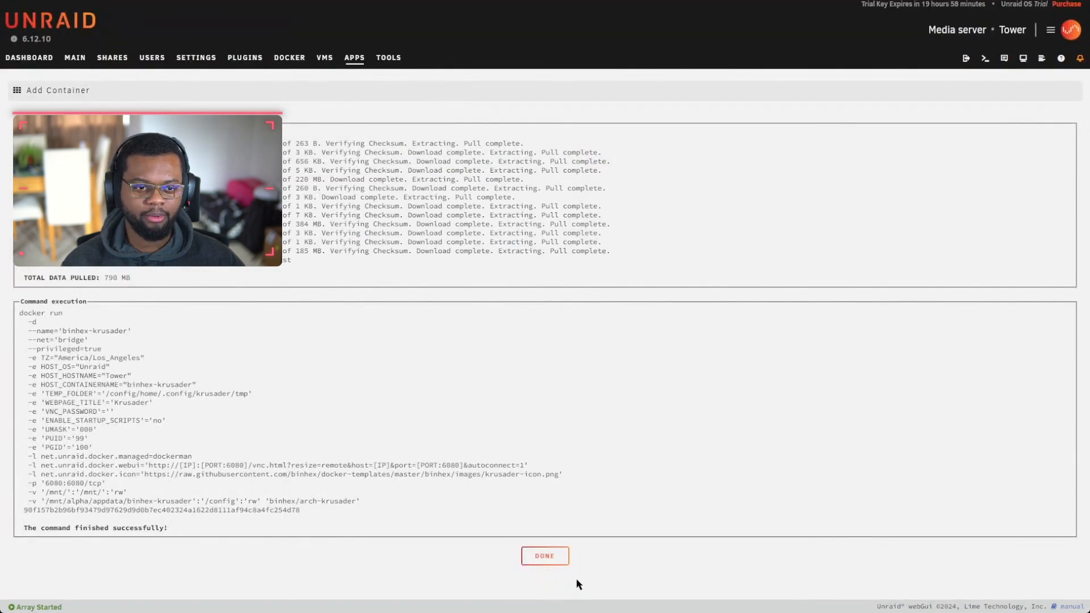
click(545, 555)
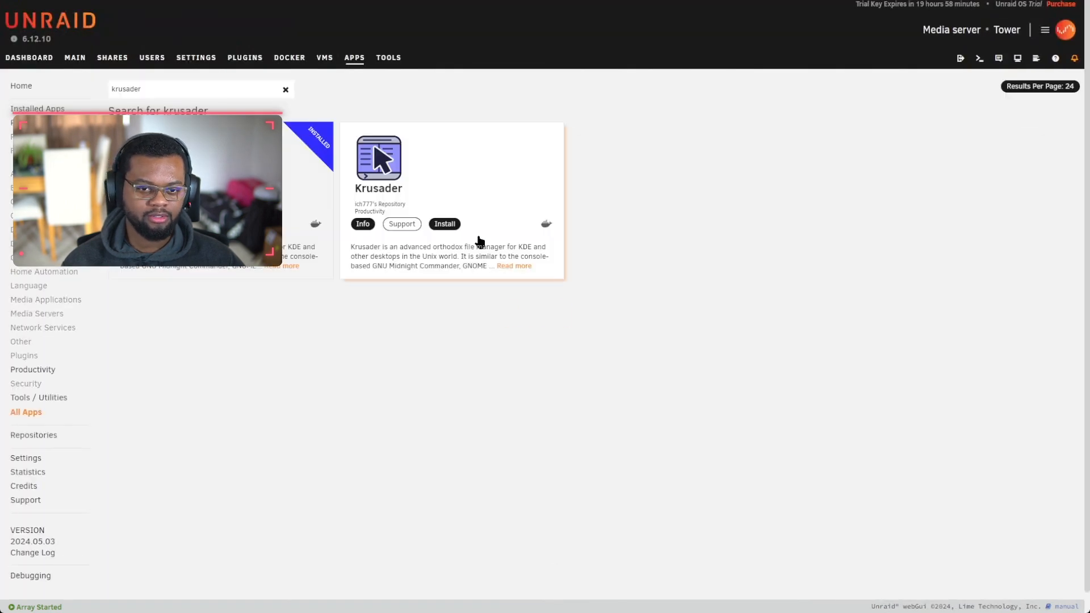
click(299, 61)
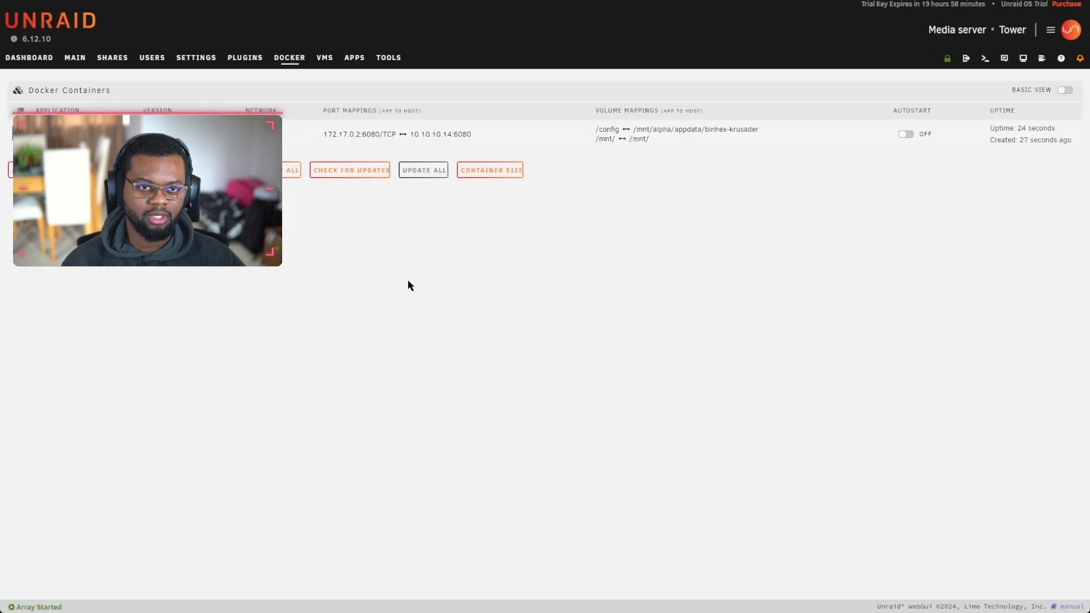
Step: Launch Krusader's web UI and close its welcome, tool search and Konfigurator windows
click(23, 135)
click(40, 150)
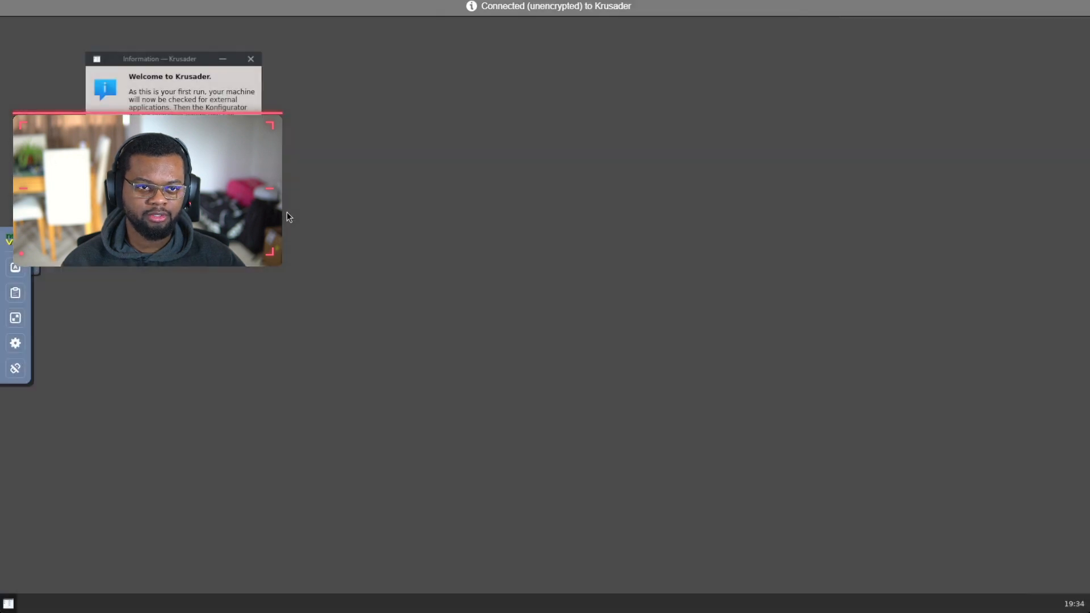
click(233, 138)
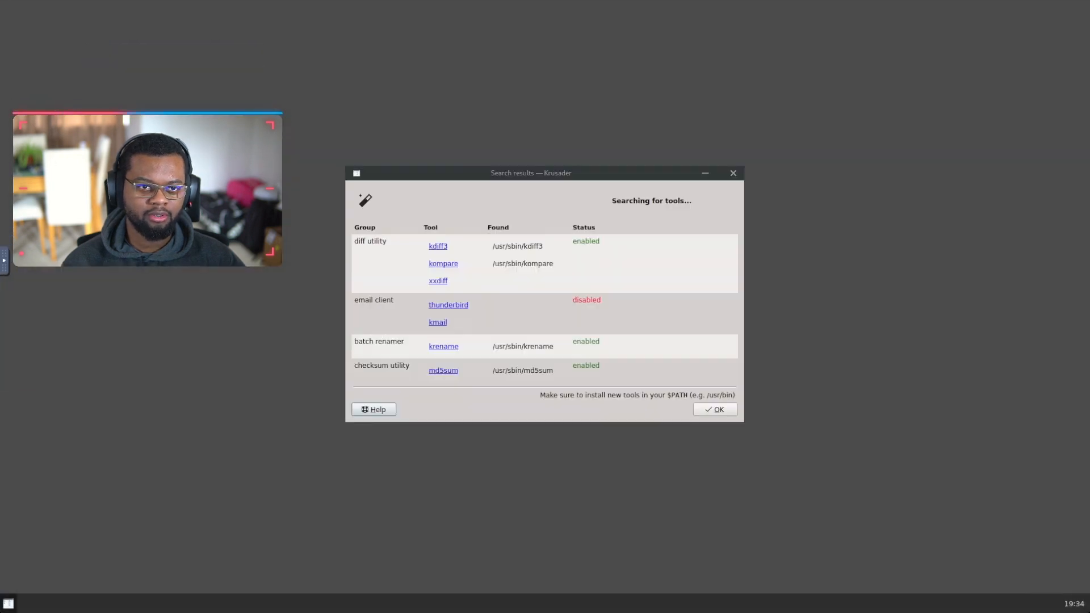
click(719, 409)
key(Return)
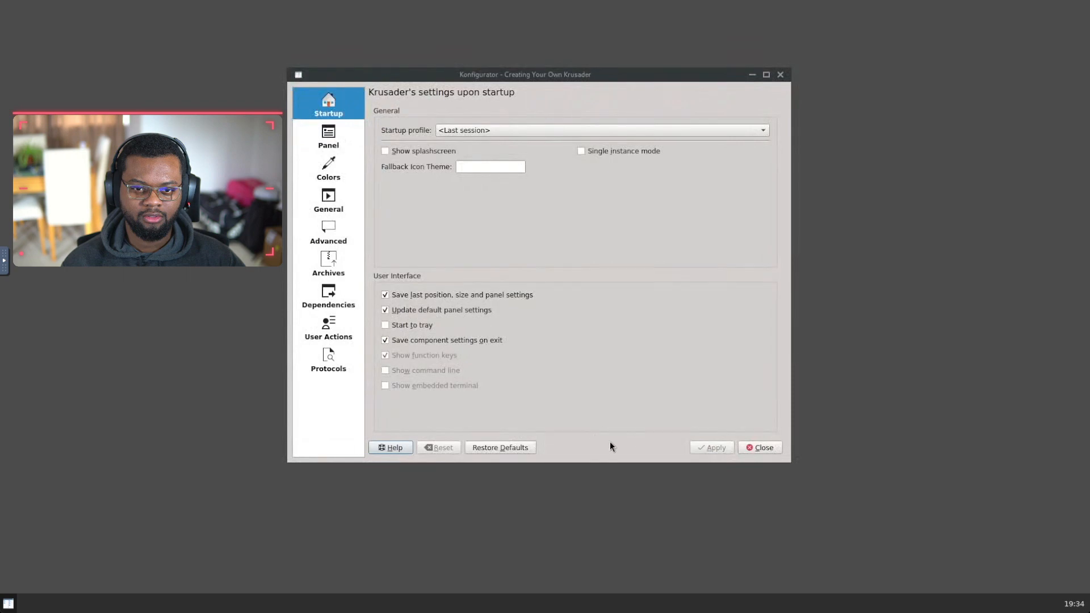
click(768, 448)
Step: Widen the Krusader window and navigate the right panel up to / and into mnt
drag(80, 3, 44, 1)
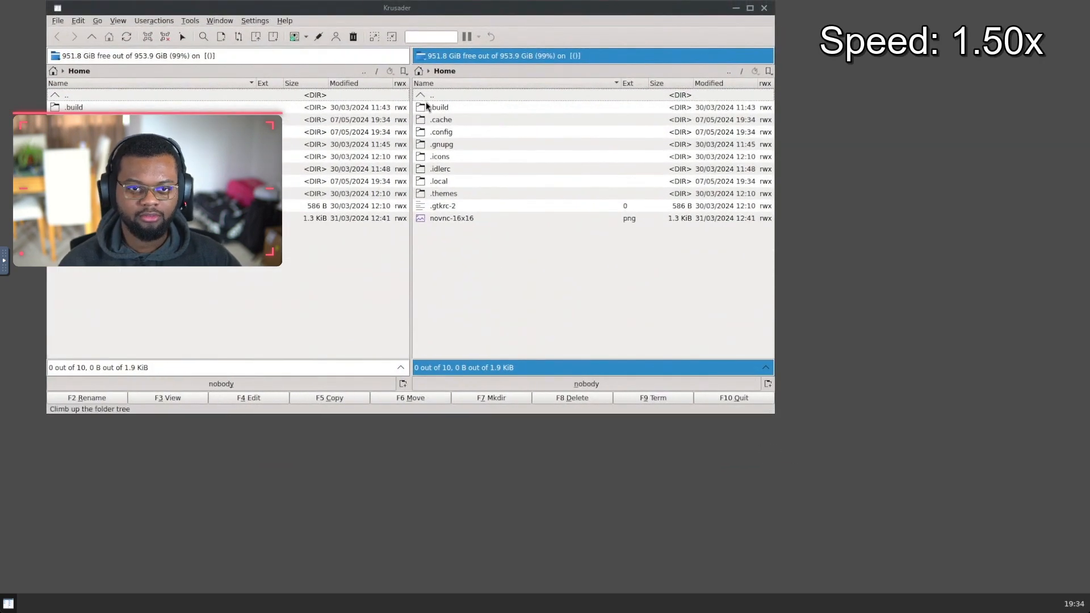
double_click(438, 97)
double_click(439, 97)
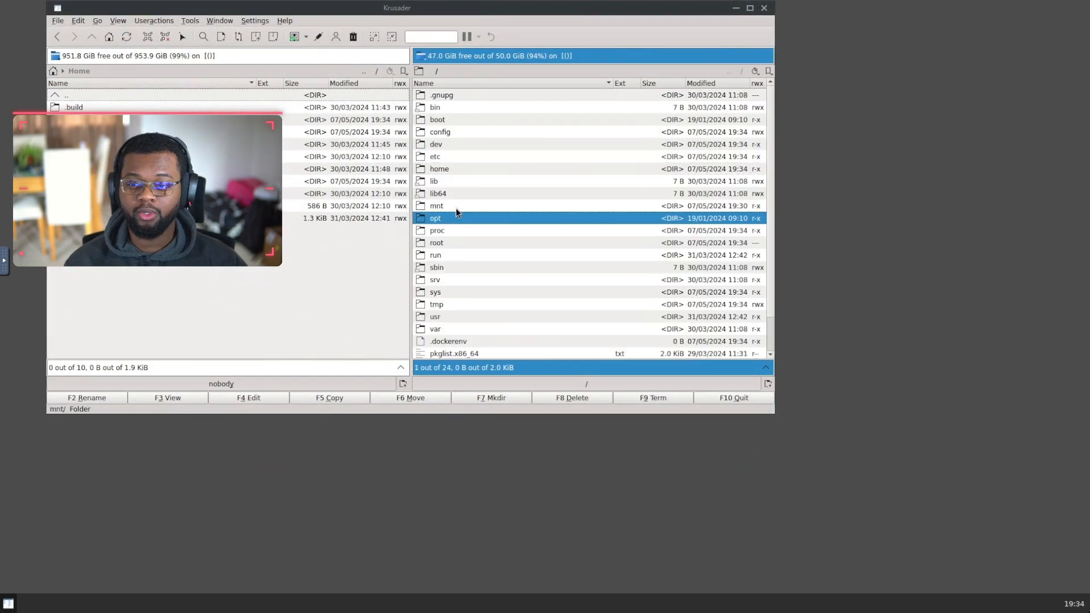
double_click(456, 208)
click(458, 131)
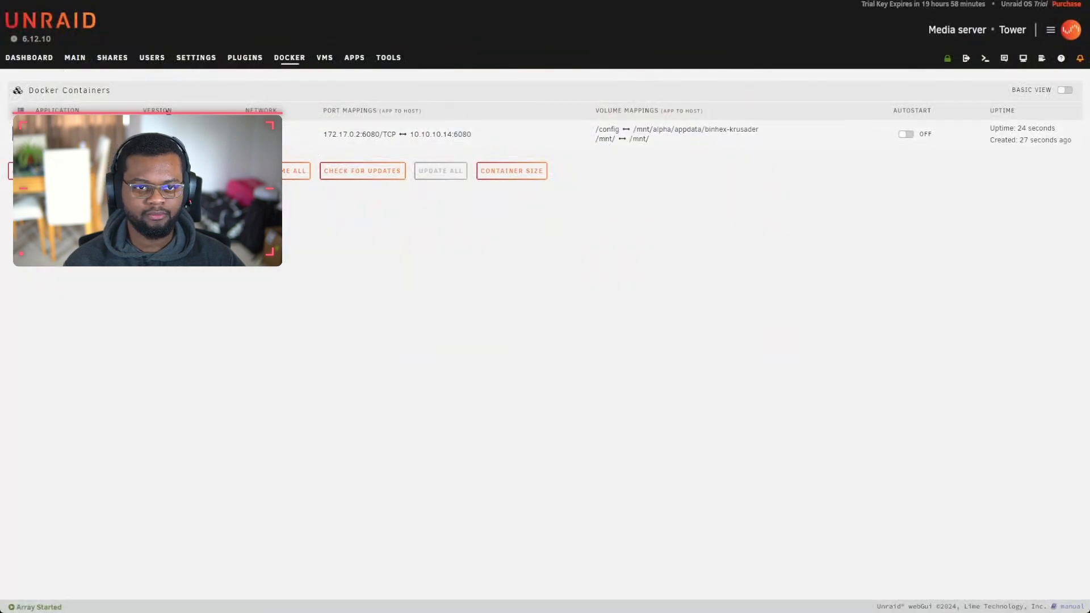
Step: Compute the size of the last user share, which shows 54.8 GB
click(113, 58)
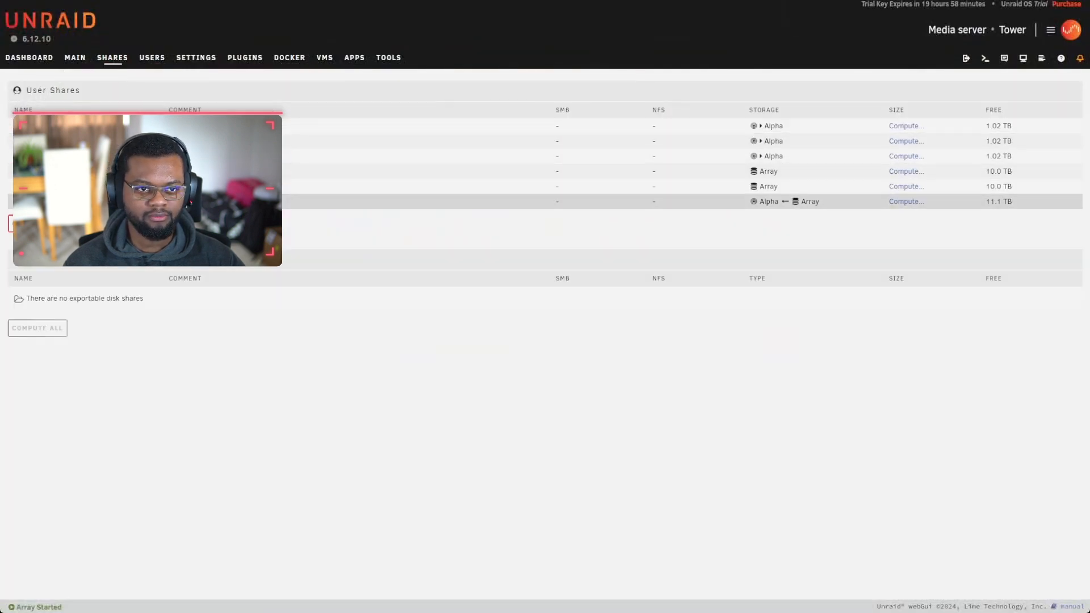
click(903, 201)
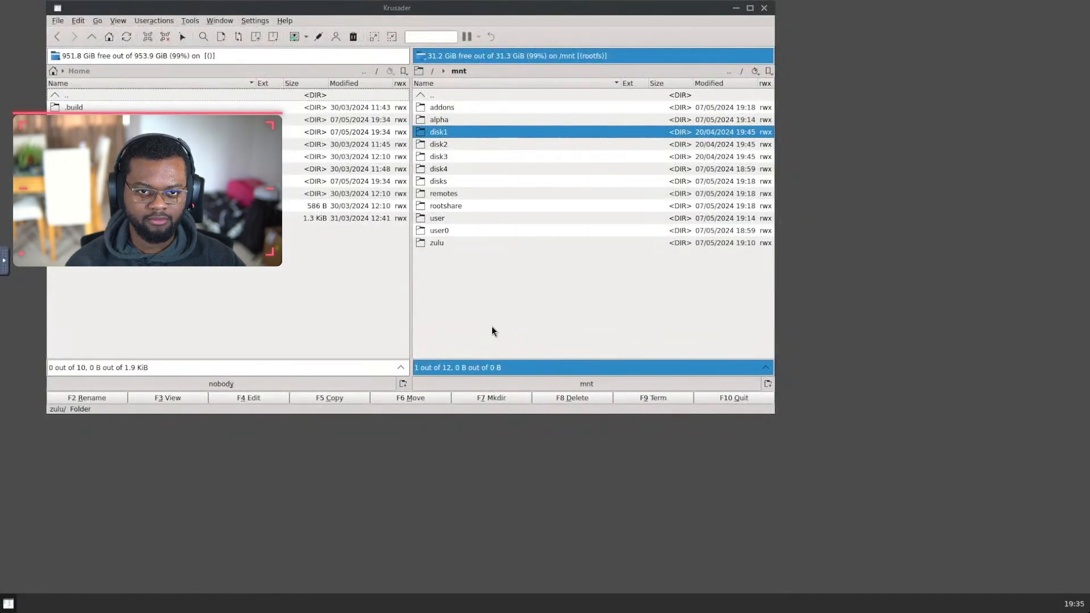
Step: Open /mnt/disk4 in the right panel and select its system folder
click(492, 331)
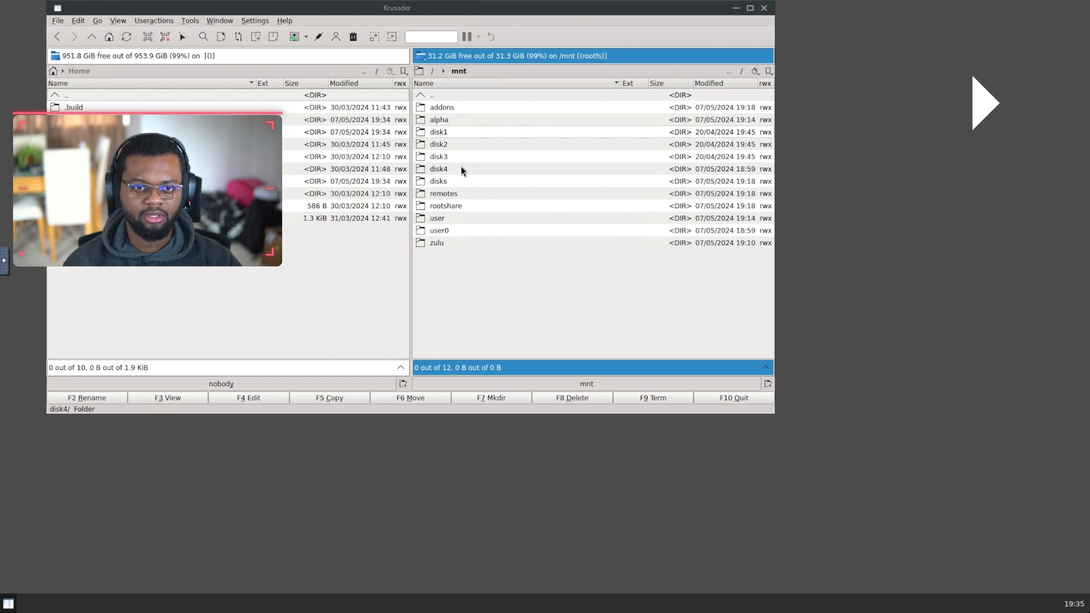
double_click(454, 169)
click(456, 117)
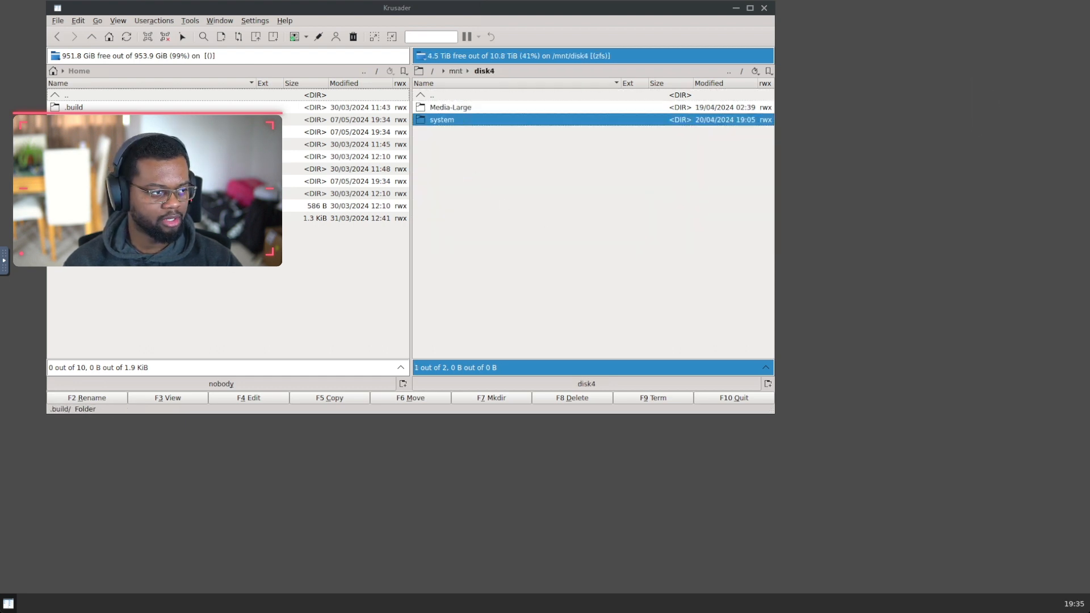
Step: Navigate the left panel to /mnt/alpha, then reactivate the disk4 panel
double_click(79, 95)
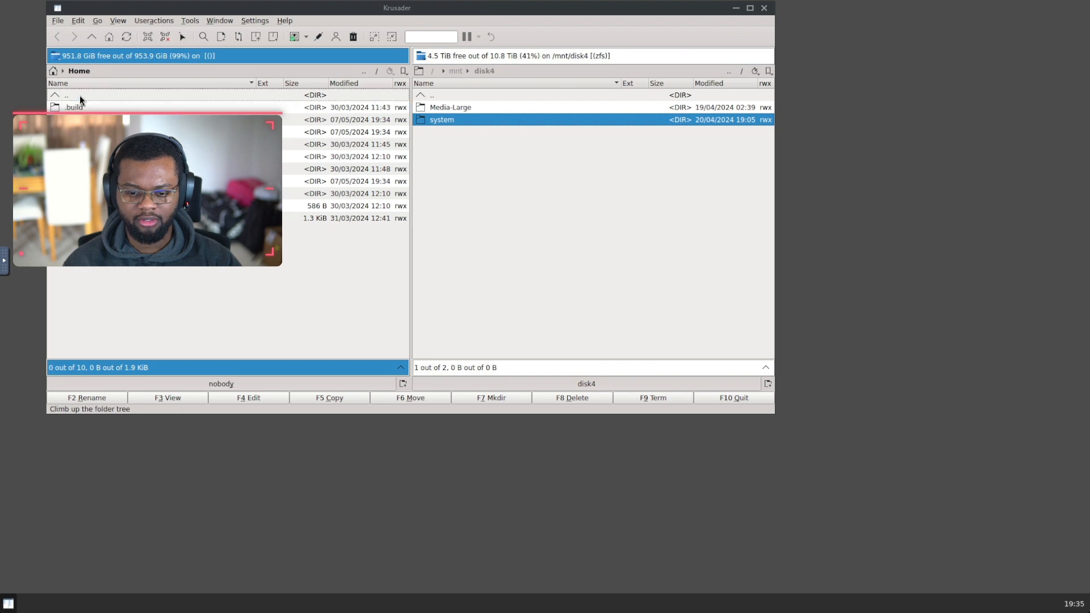
double_click(72, 97)
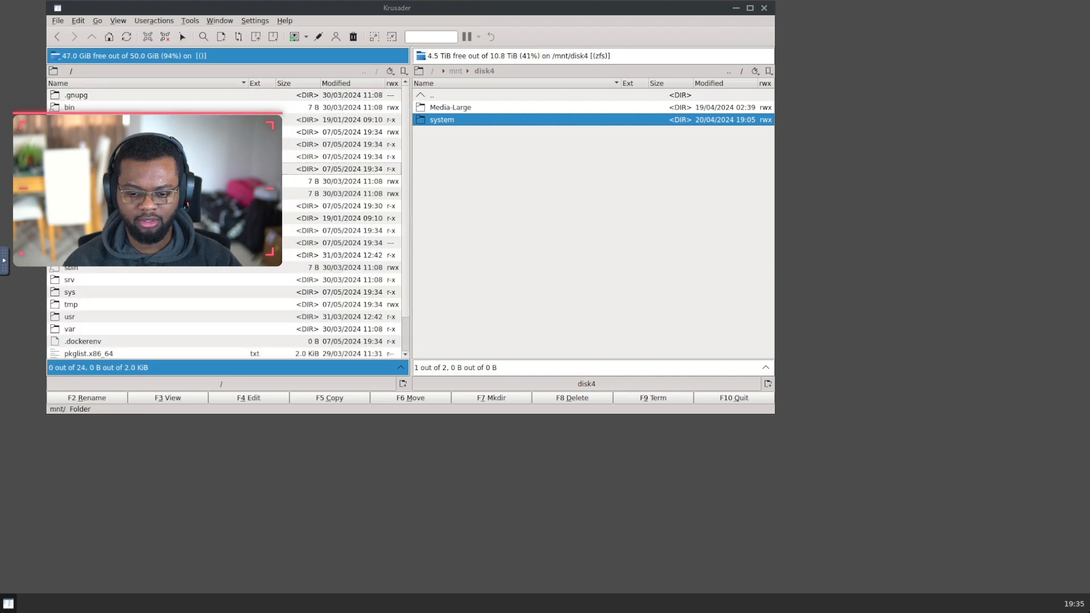
click(74, 205)
key(Return)
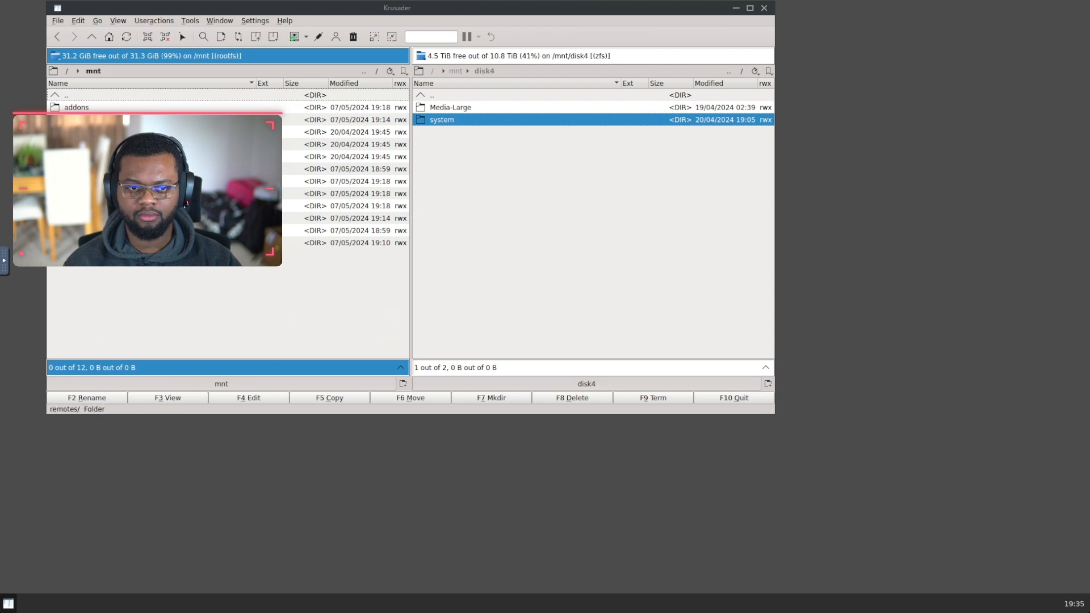
double_click(77, 120)
click(467, 153)
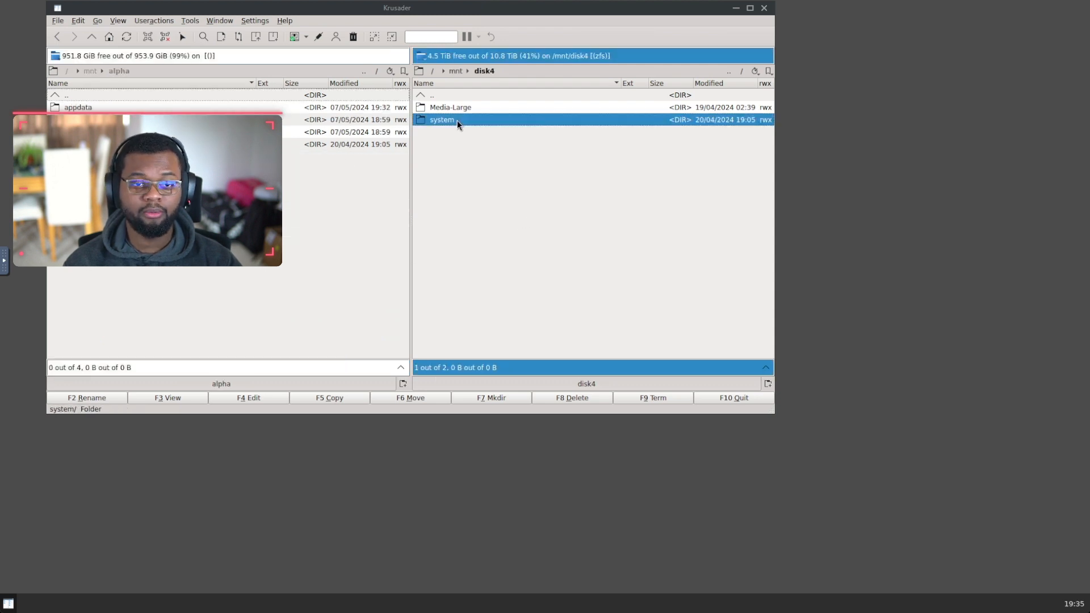
Step: Move system from disk4 into alpha, writing into and overwriting the existing copy, skipping unwritable files
click(421, 403)
click(496, 215)
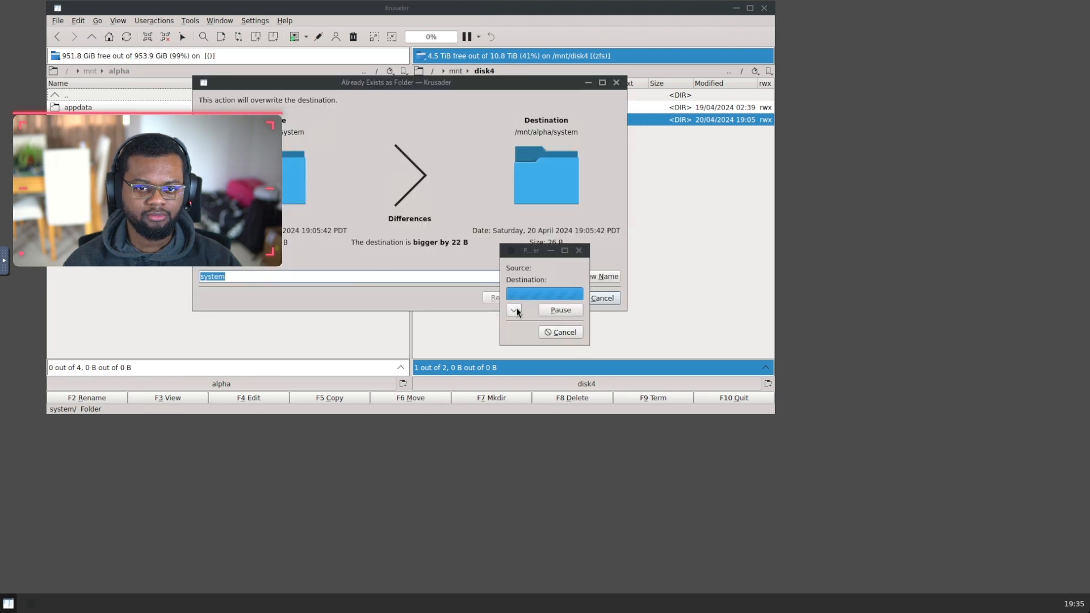
click(556, 298)
click(602, 393)
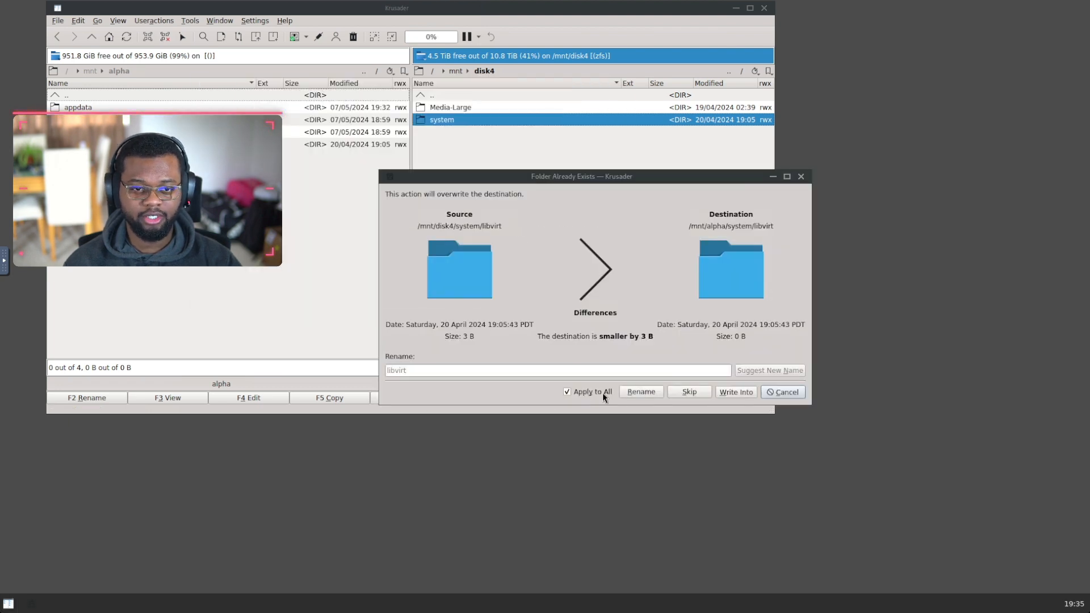
click(734, 392)
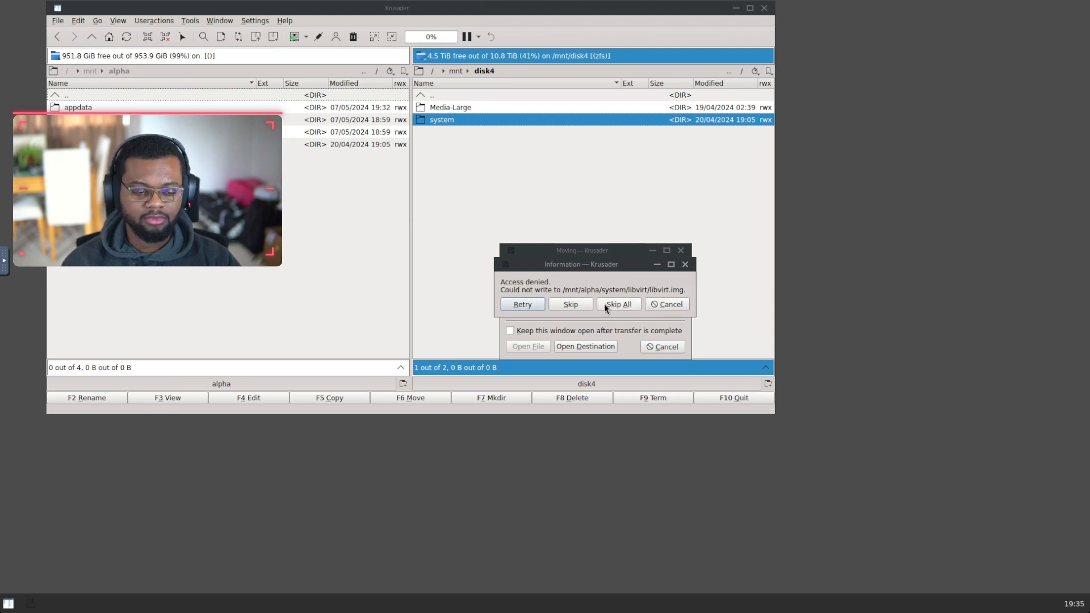
click(675, 306)
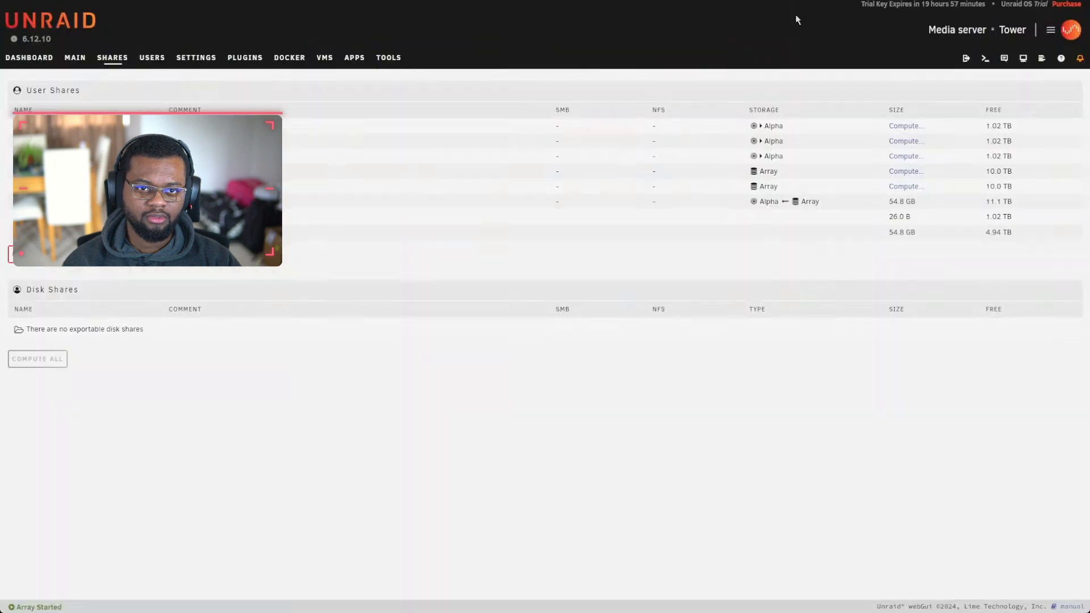
Step: Install the available Unassigned Devices plugin update from the Main page
click(75, 57)
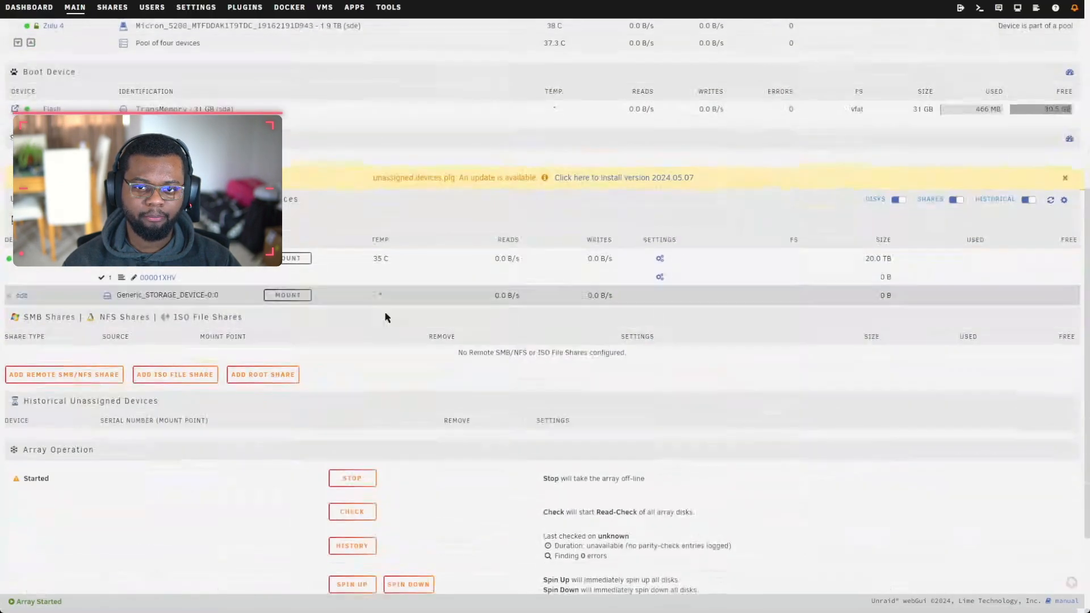
click(627, 177)
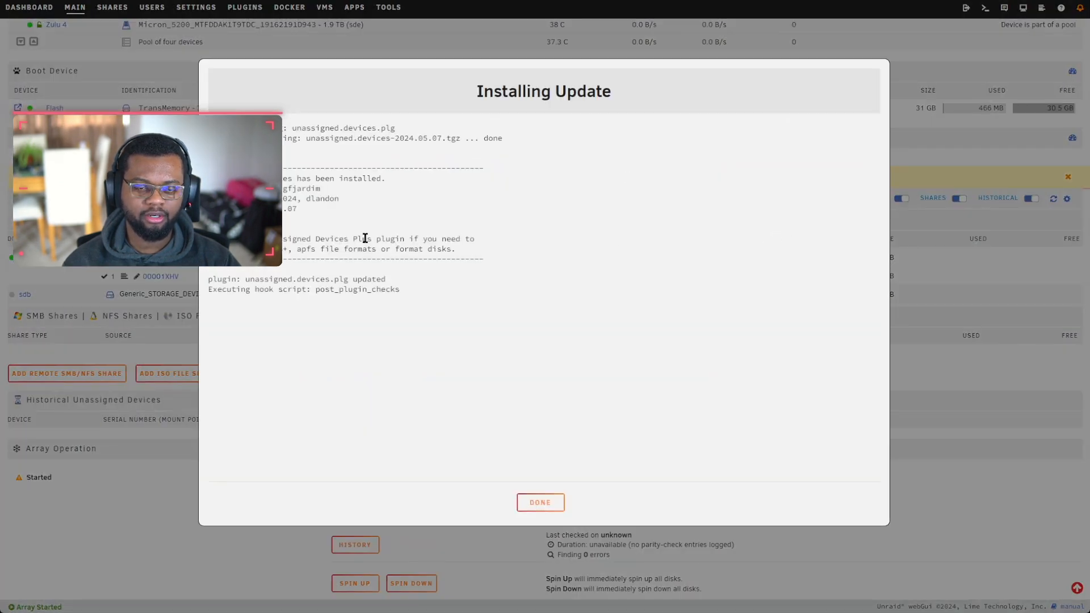
click(539, 502)
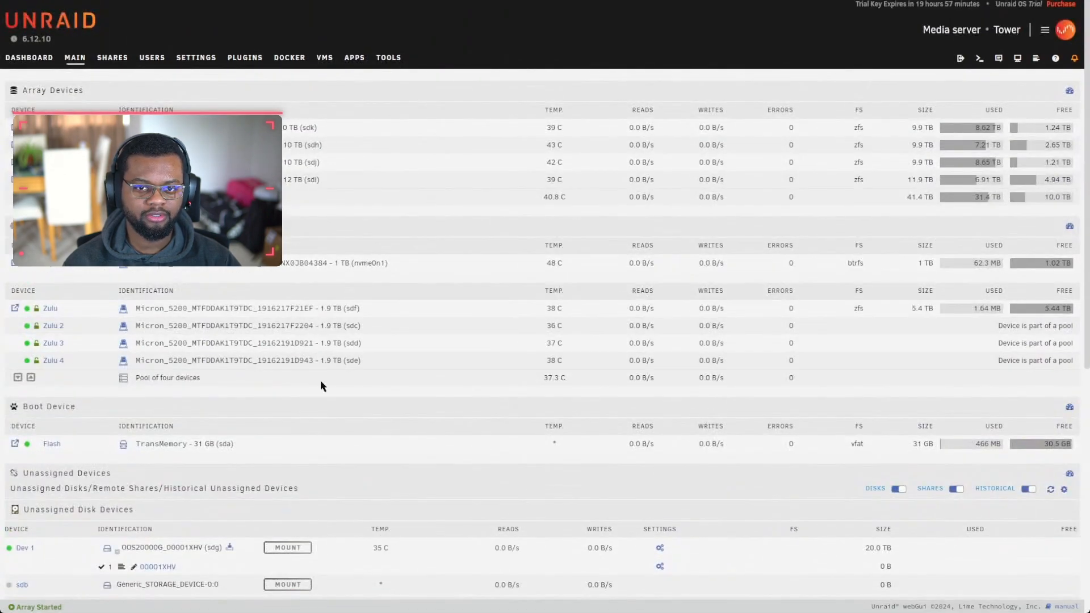
Step: Stop the array and confirm with Proceed
scroll(294, 369, down, 3)
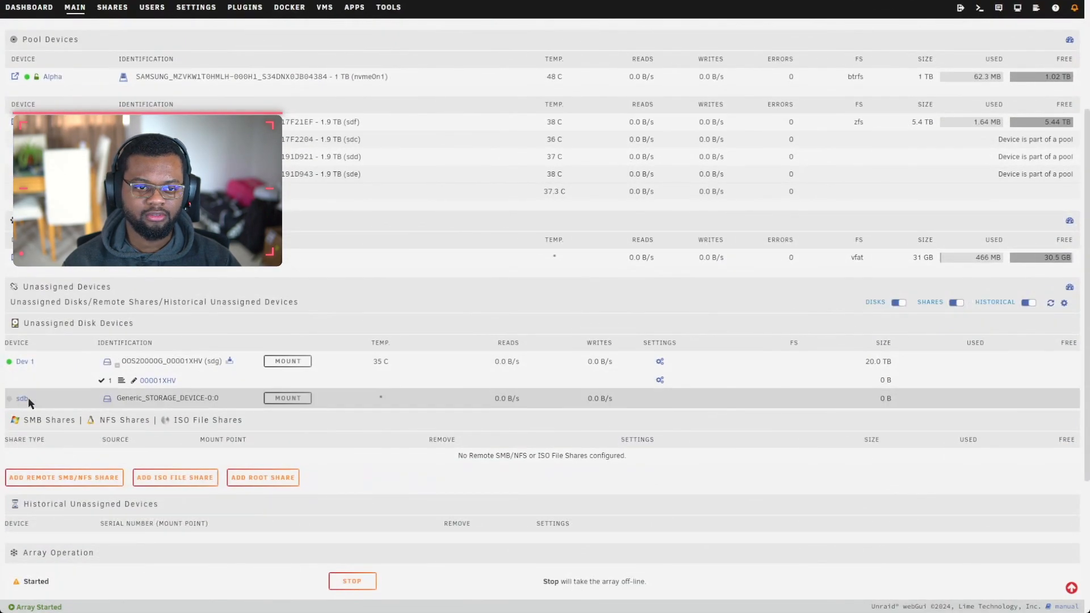
scroll(114, 405, up, 3)
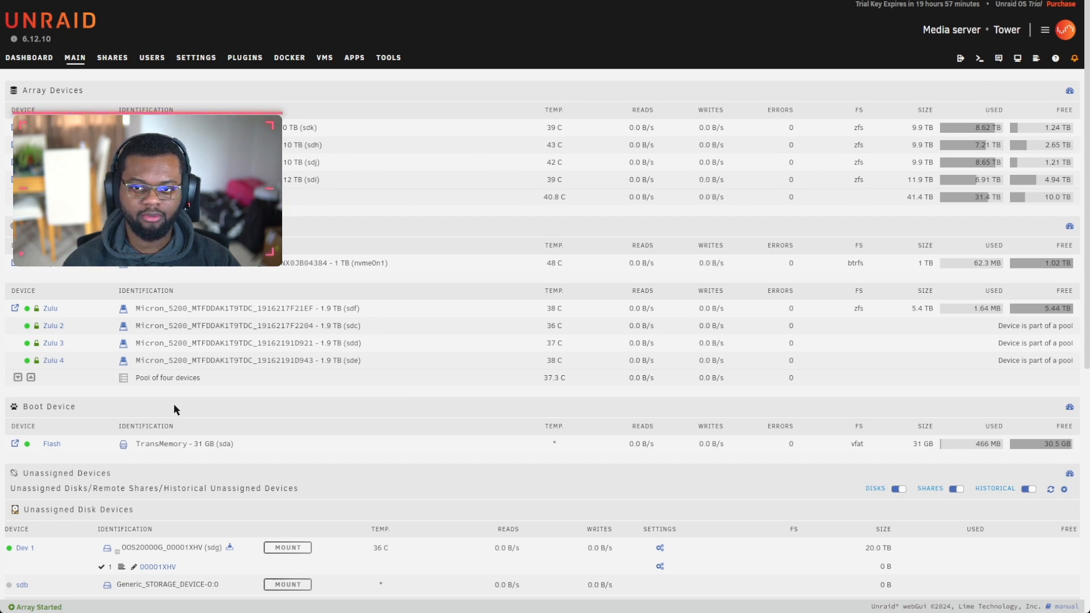
scroll(604, 138, down, 5)
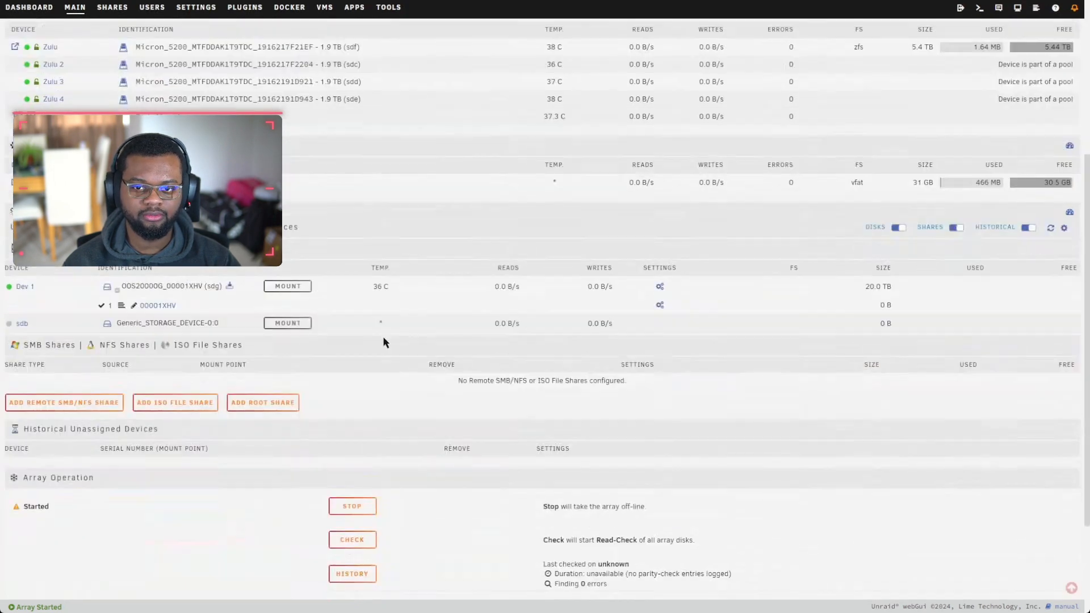
click(352, 506)
click(511, 368)
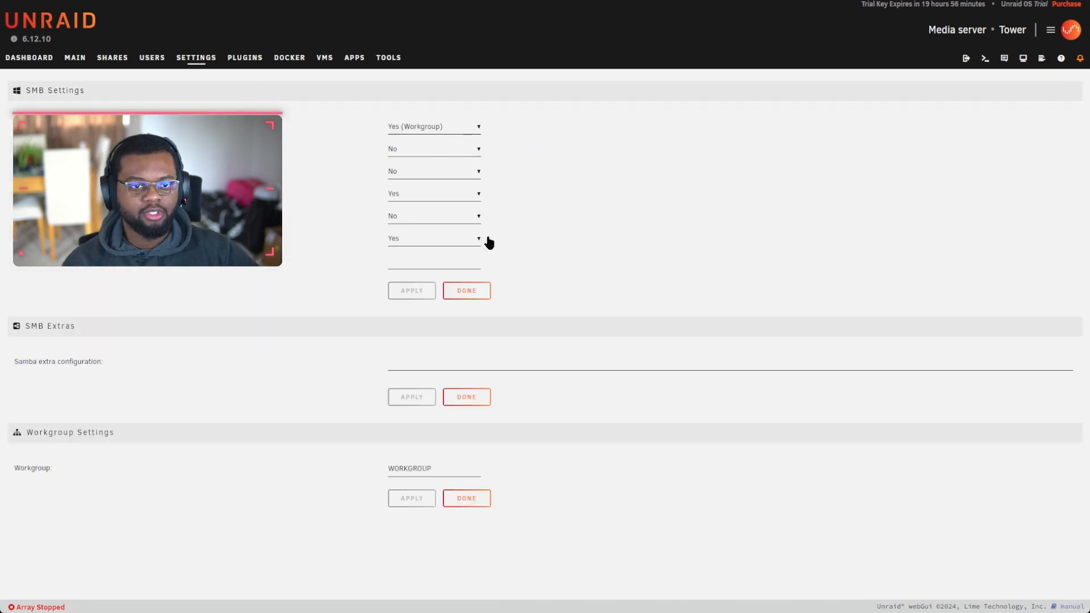
Step: Switch the third SMB setting from No to Yes and apply it
click(414, 171)
click(413, 194)
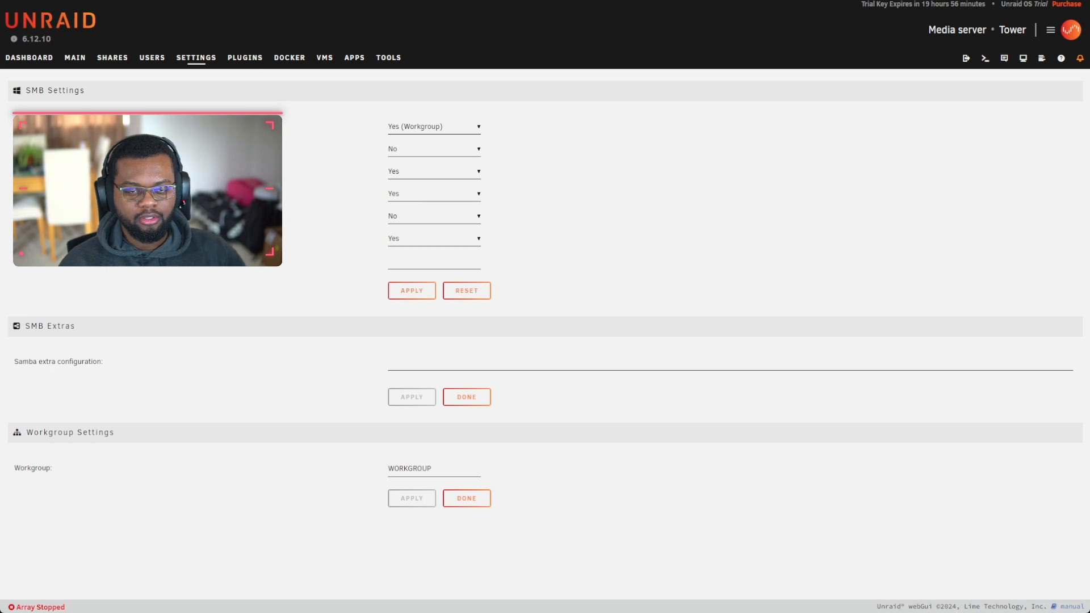
click(408, 292)
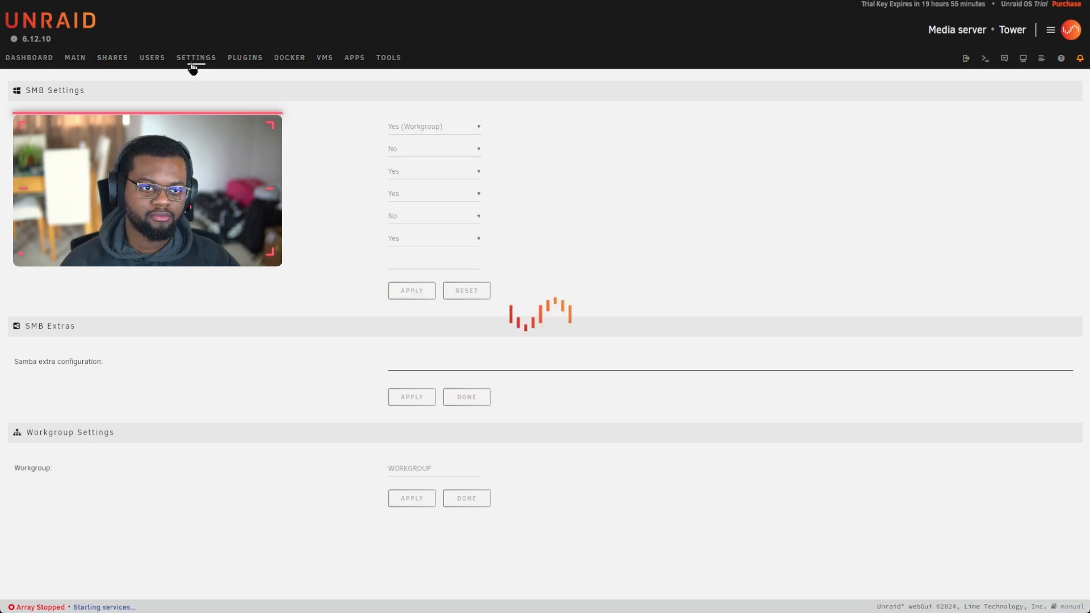
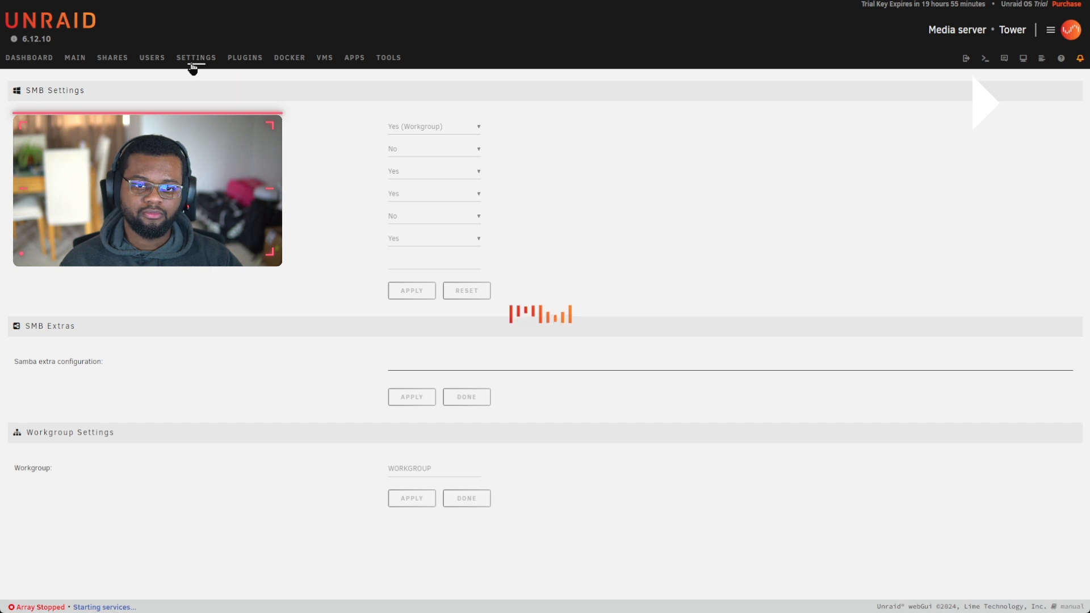
Step: Leave the applied SMB settings and go back to the Settings overview page
click(193, 67)
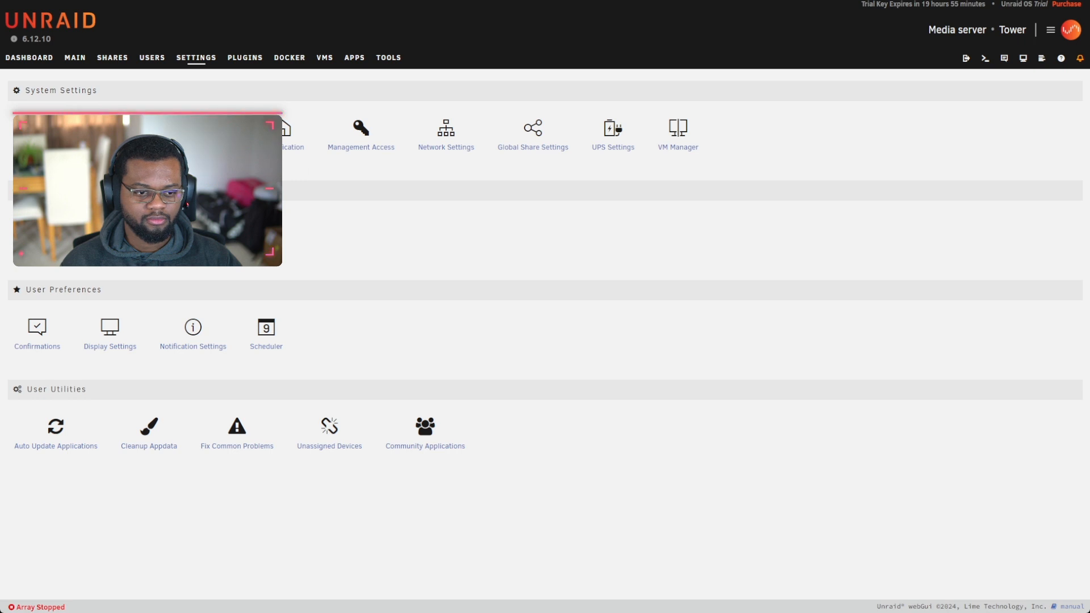
Step: Set Enable Docker to No in the Docker settings, apply it, and close the page
click(225, 138)
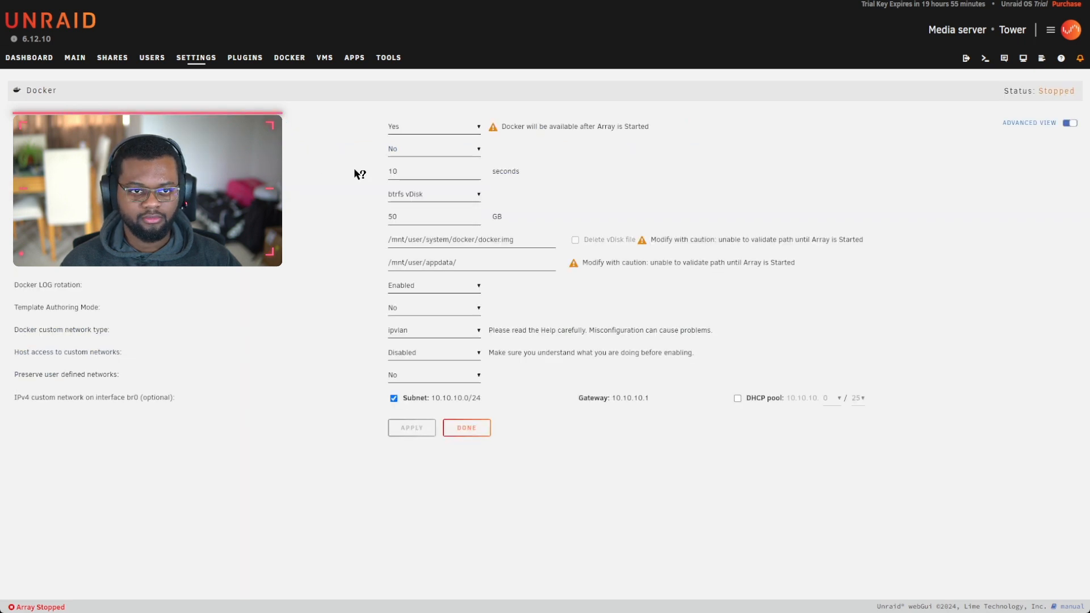
click(419, 128)
click(424, 146)
click(416, 472)
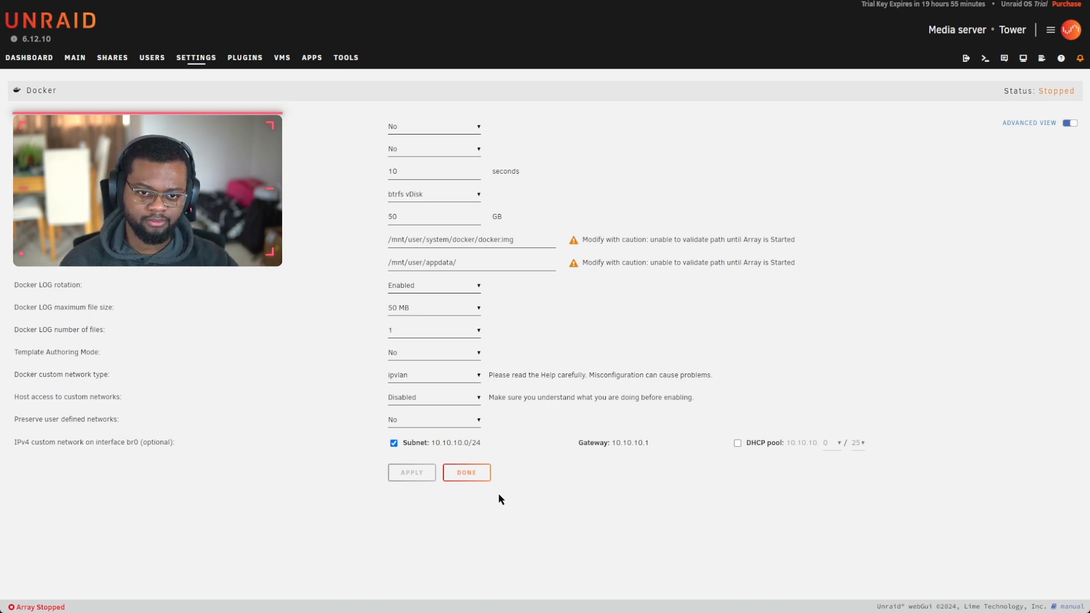
click(466, 472)
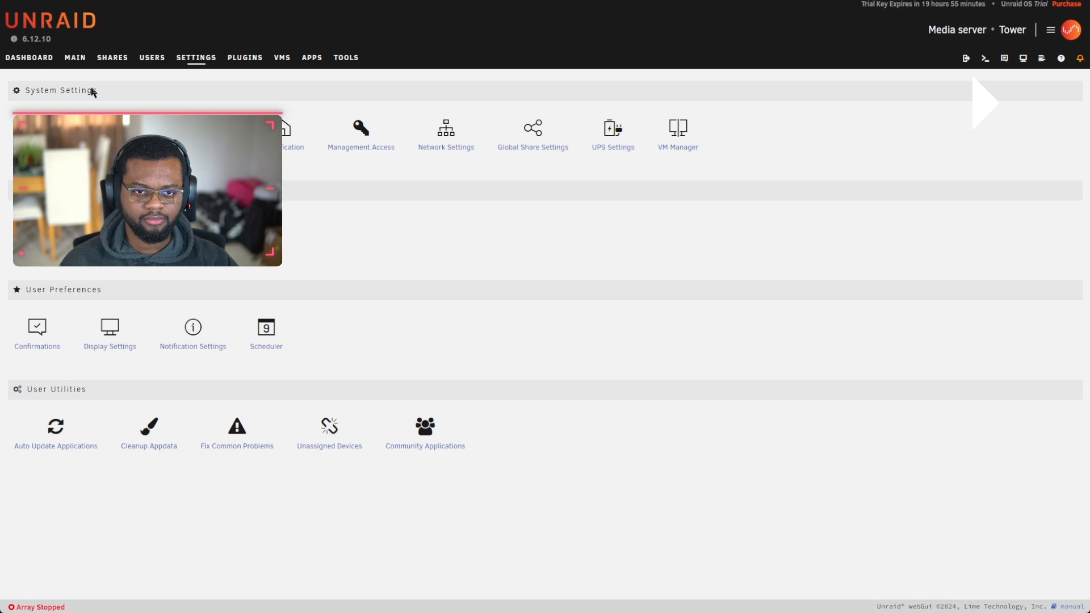
Step: Start the array from the Array Operation section of the Main page
click(74, 57)
scroll(338, 344, down, 10)
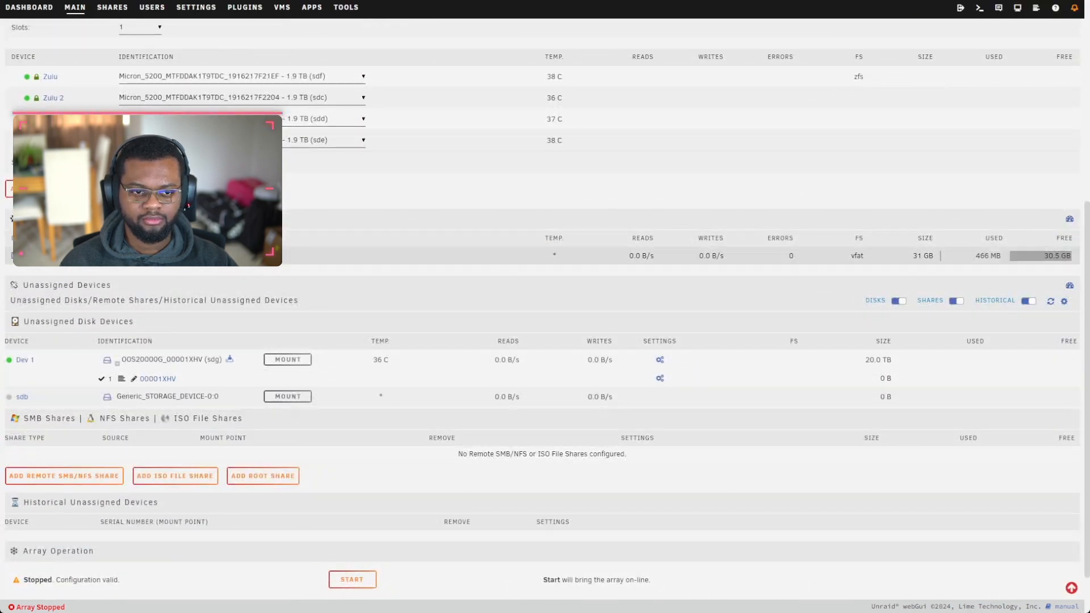
click(352, 579)
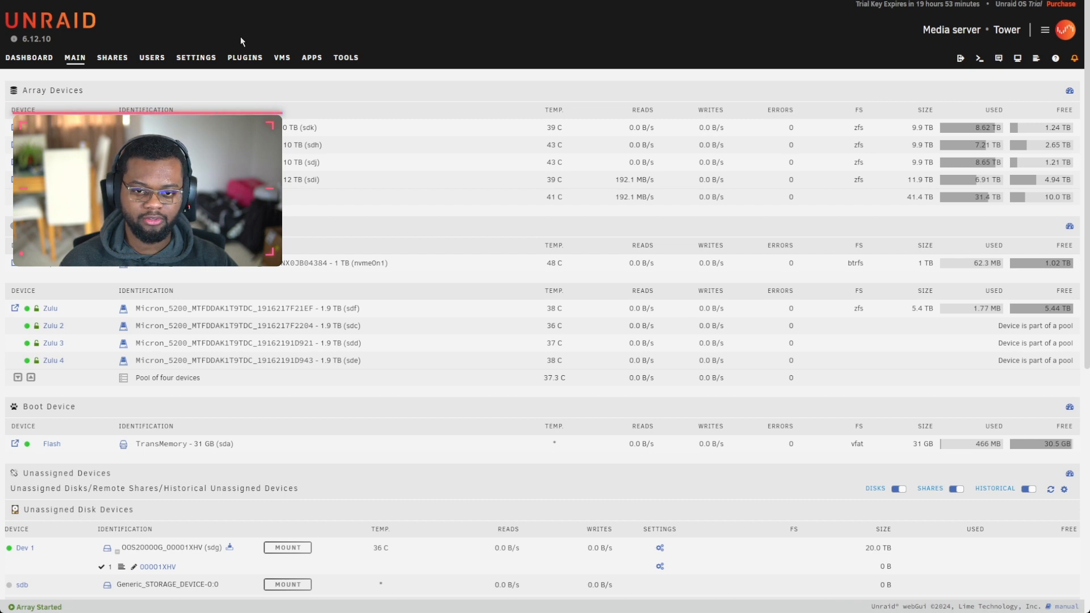
Step: Review the Fix Common Problems report and the notification settings
click(196, 57)
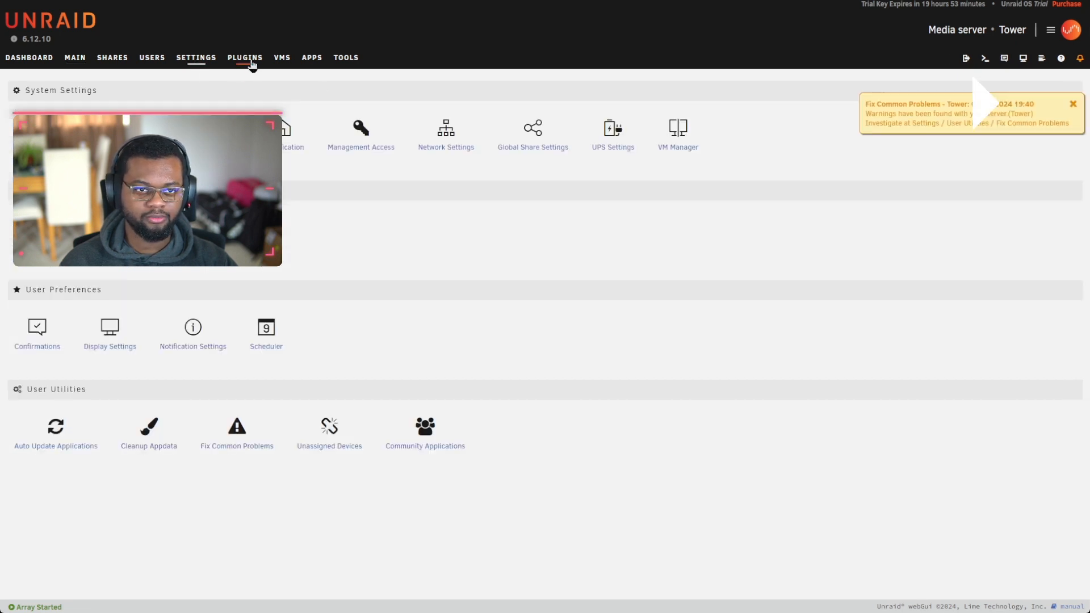
click(1033, 107)
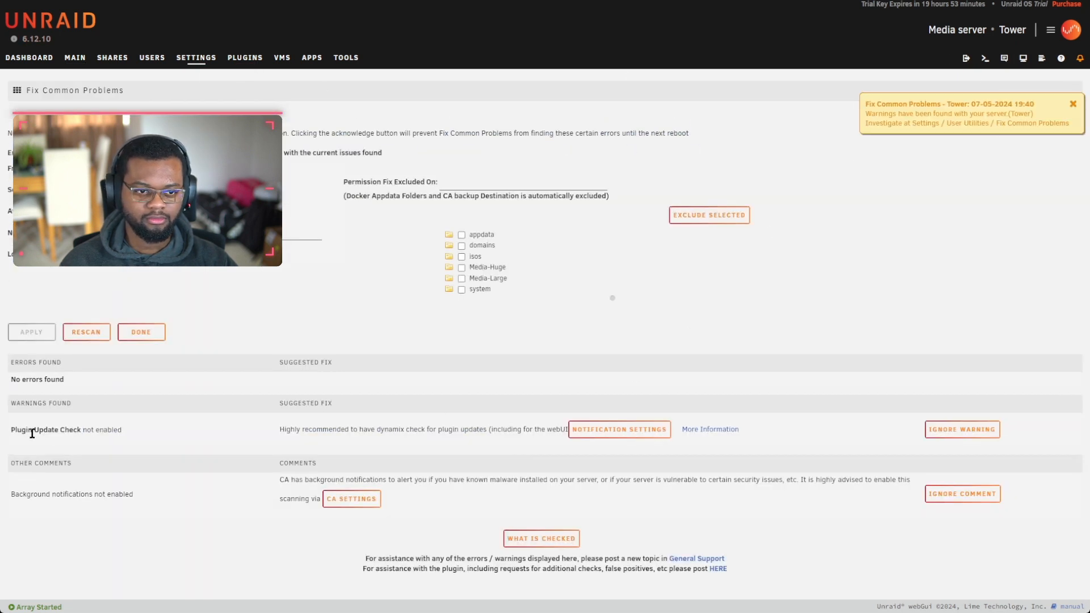
click(619, 429)
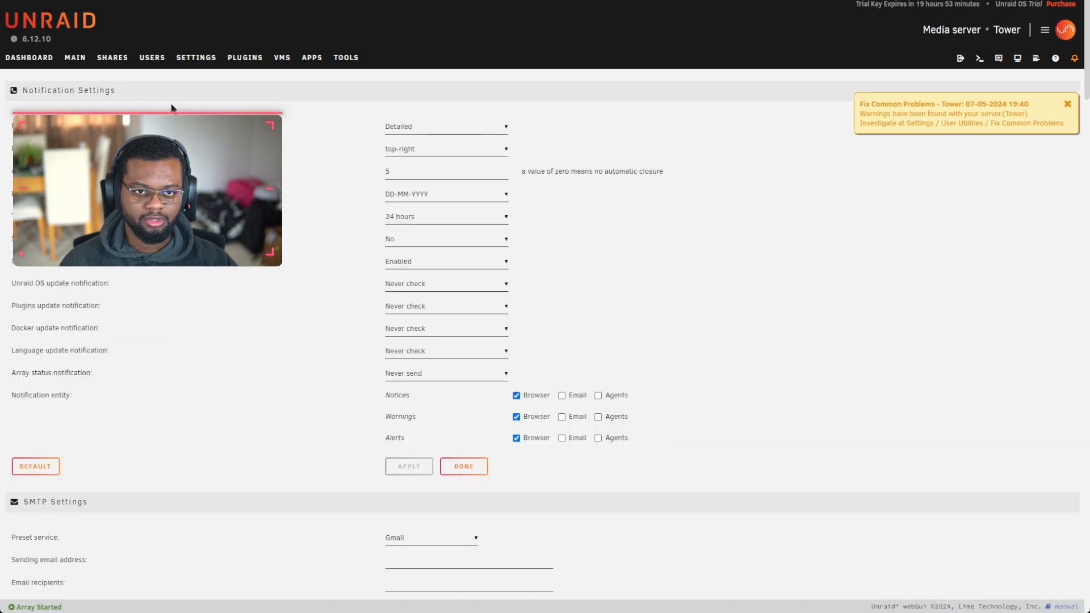
Step: Search the apps catalogue for 'r', then move on to the Shares list
click(345, 57)
click(311, 57)
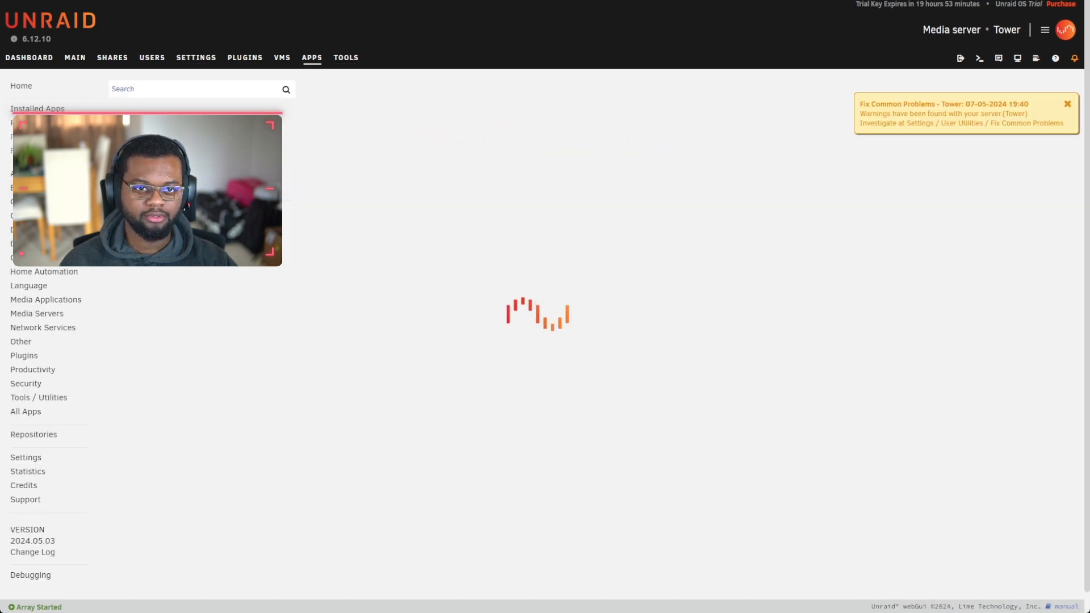
click(181, 88)
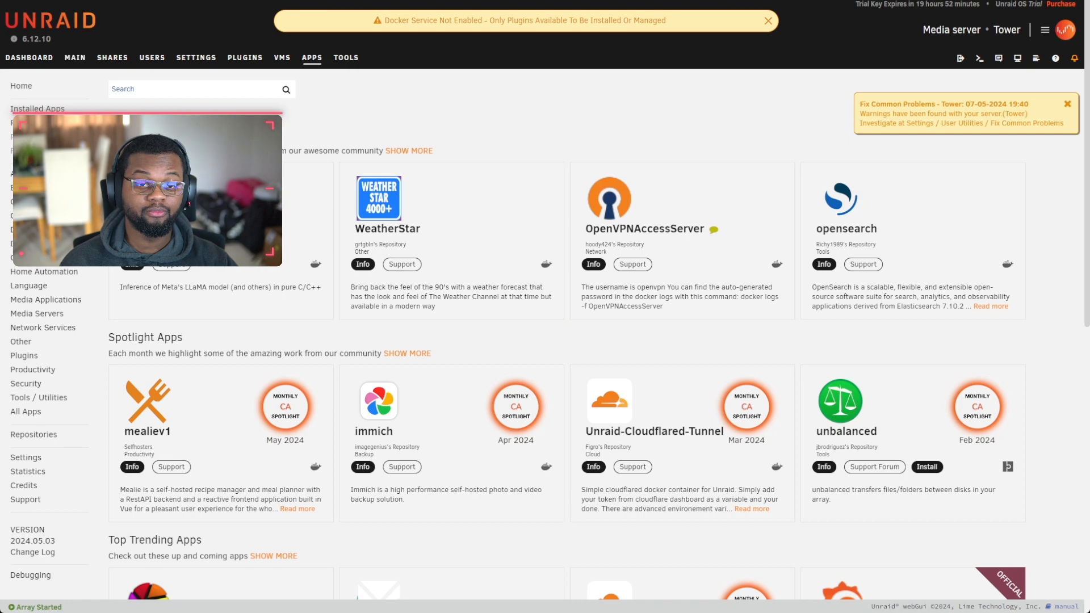
text(radarr)
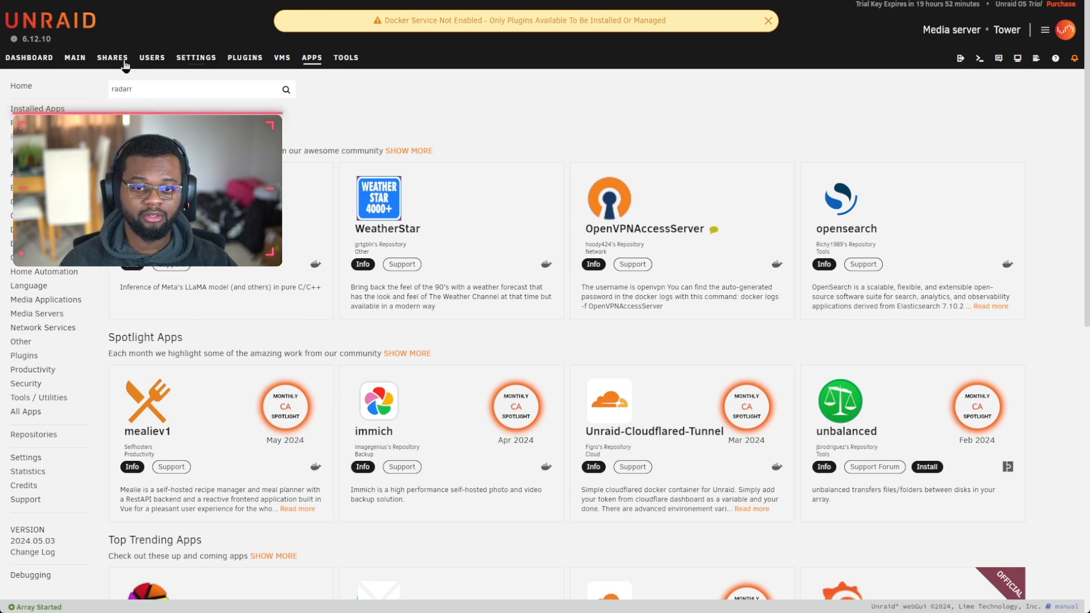
click(75, 57)
click(112, 57)
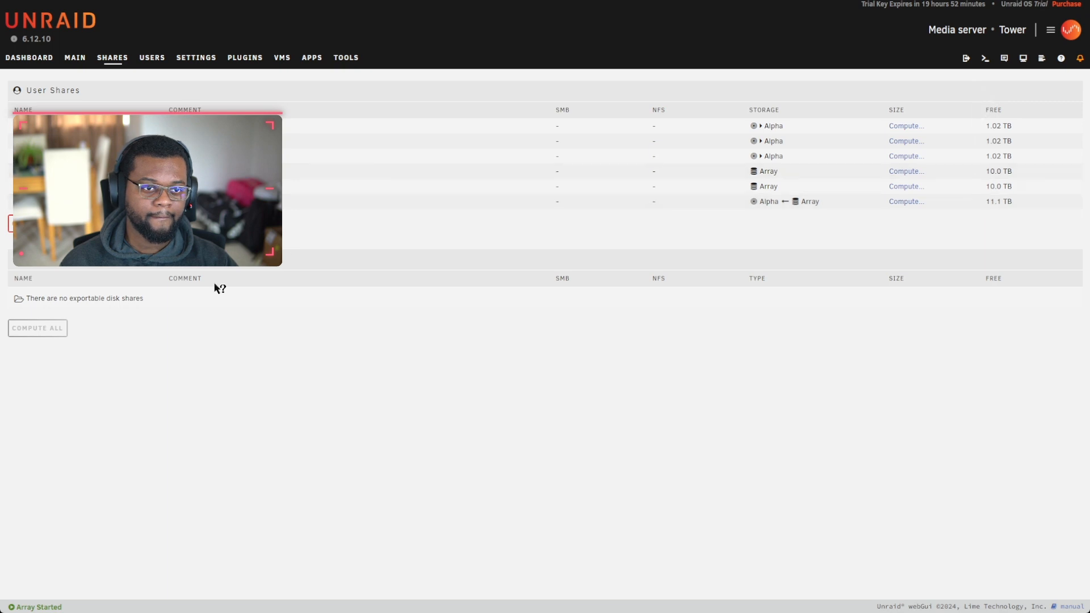
Step: Start a new share with the ADD SHARE button on the Shares page
click(34, 223)
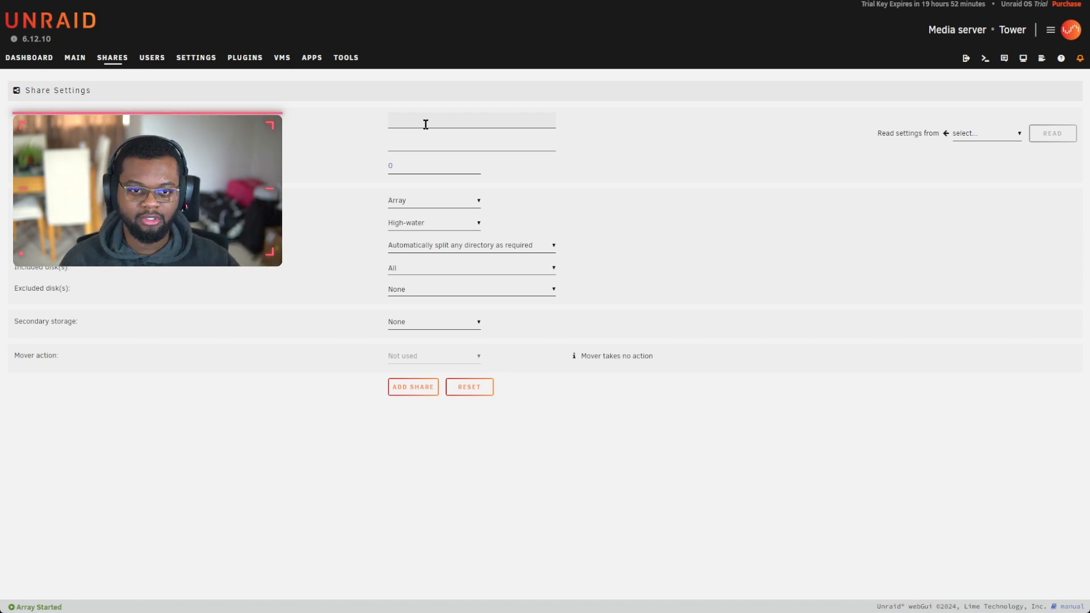
Step: Create the Cache-Read share with primary storage on the Zulu pool
click(426, 123)
text(Cac)
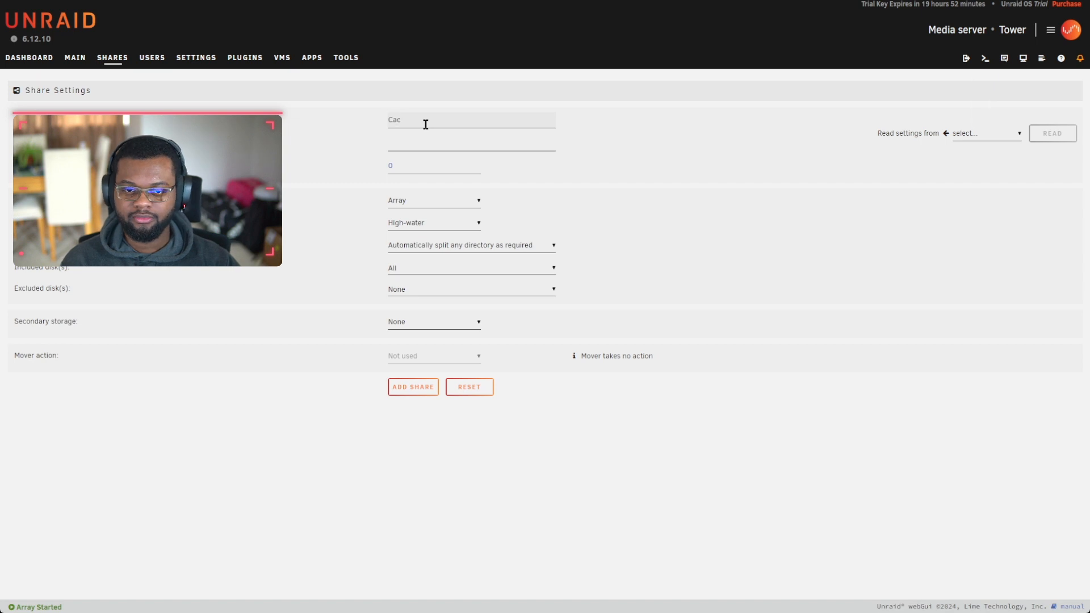
text(he-Read)
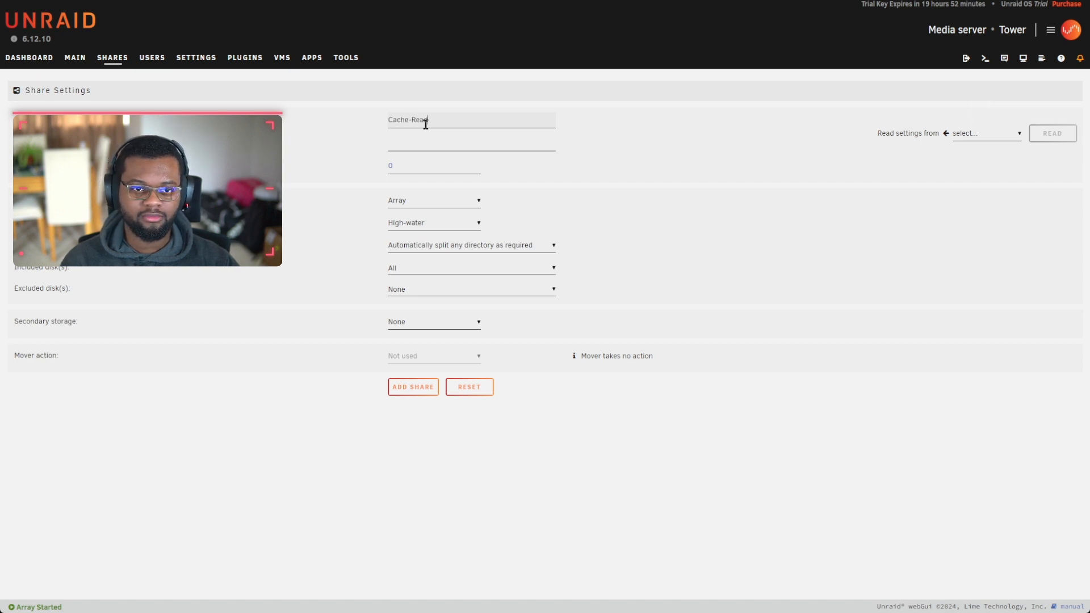
click(399, 202)
click(415, 237)
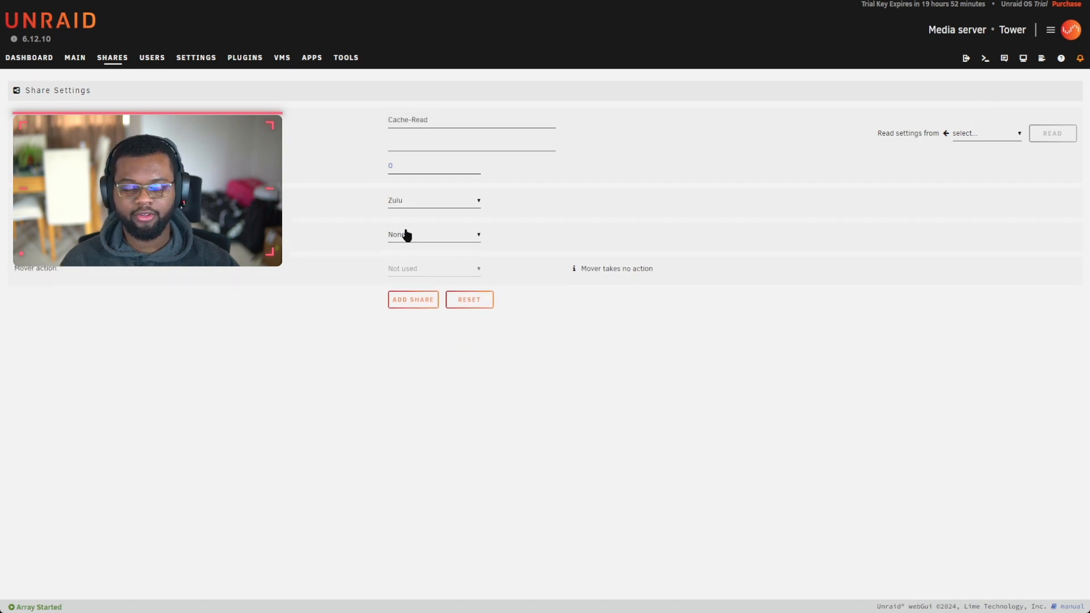
click(409, 306)
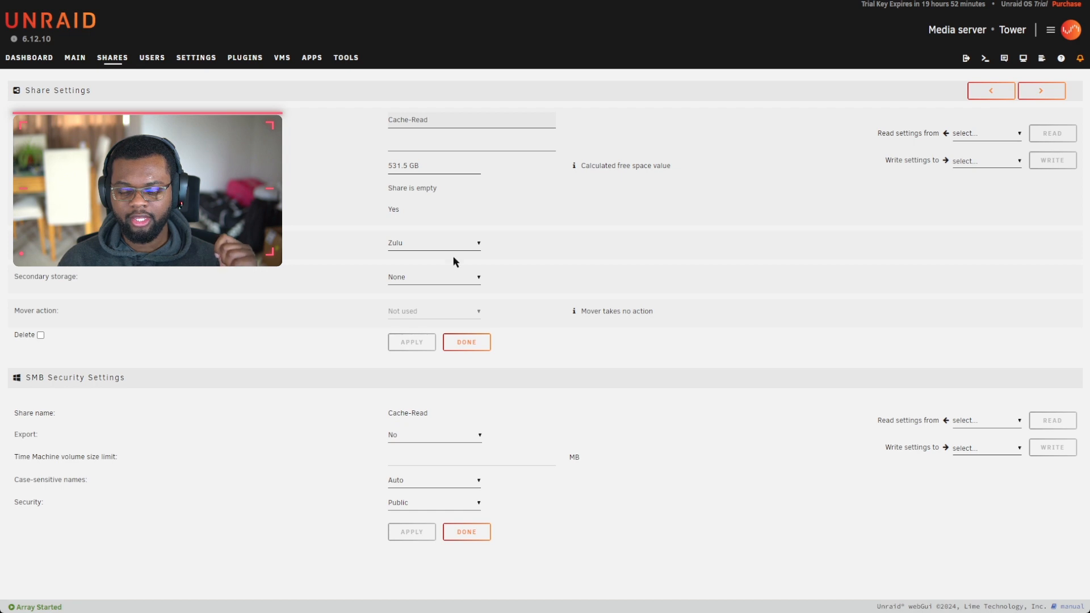
click(113, 57)
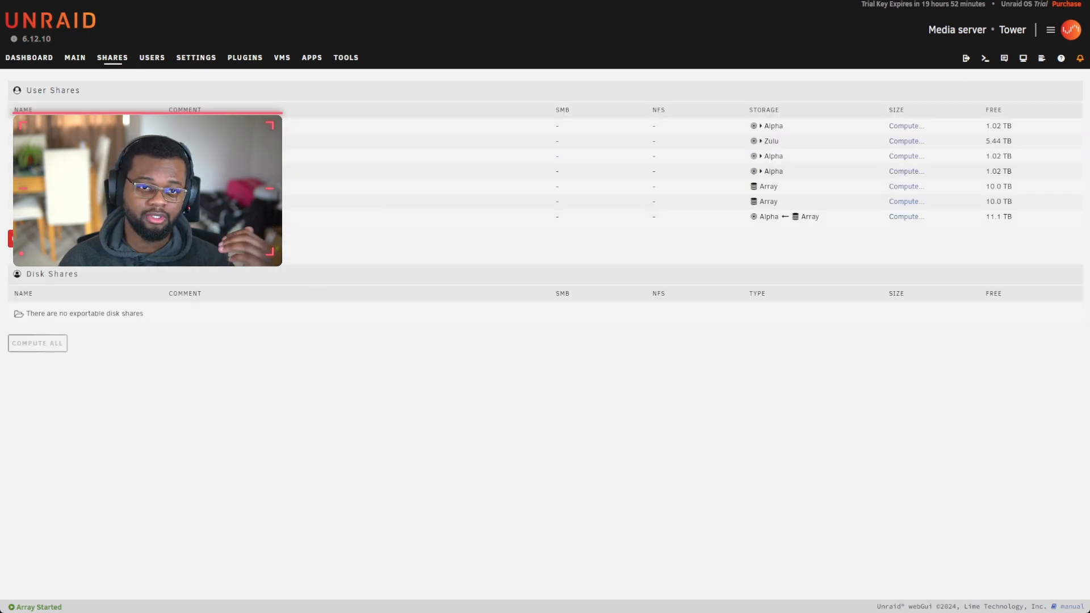
Step: Create the Cache-Write share, also stored on the Zulu pool
click(100, 238)
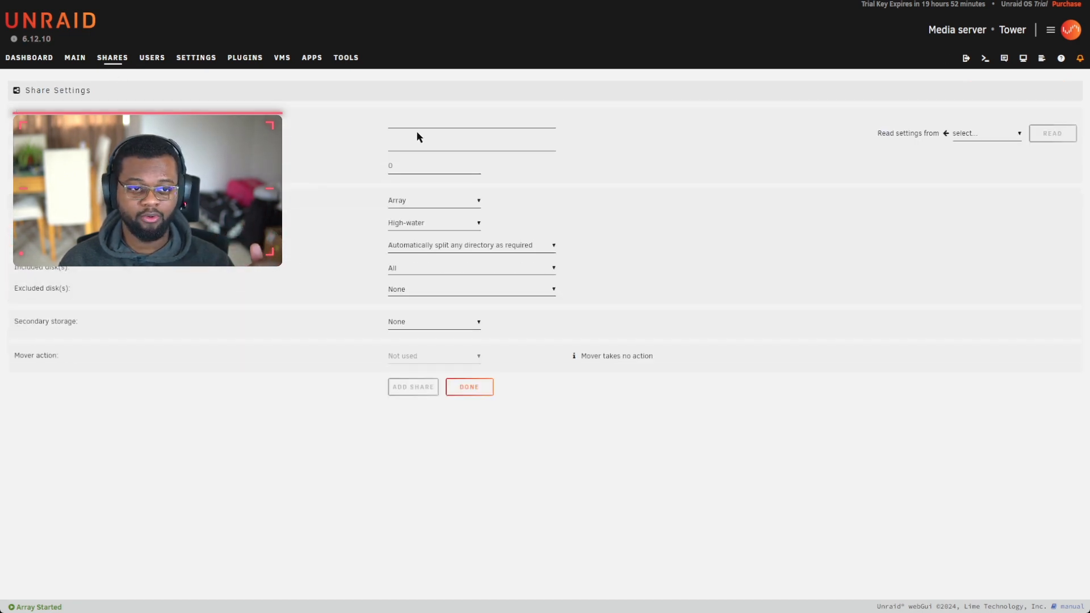
click(419, 126)
text(Cache )
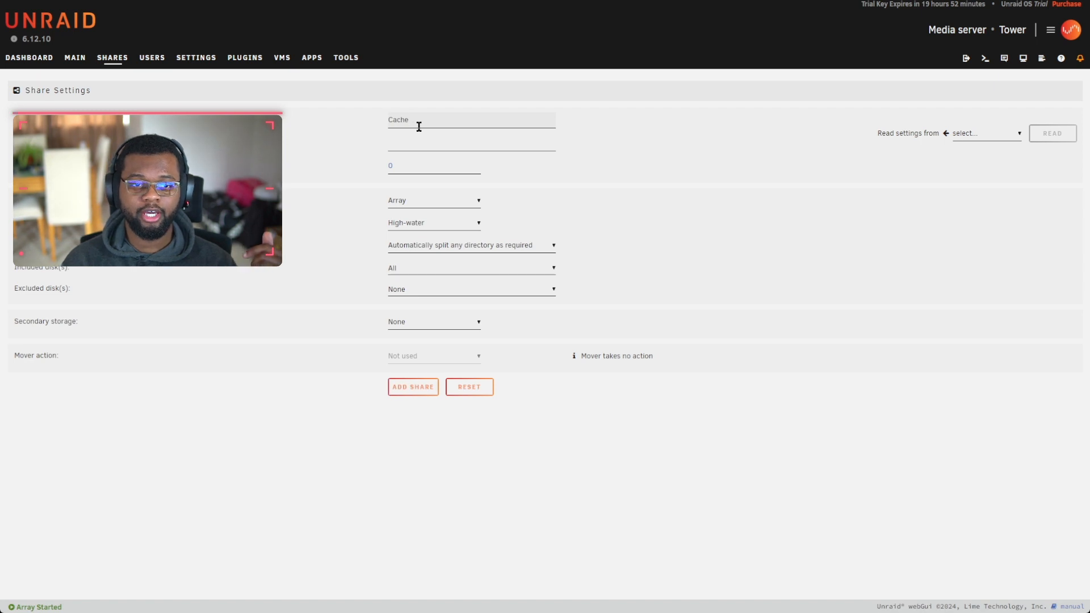
text(-Write)
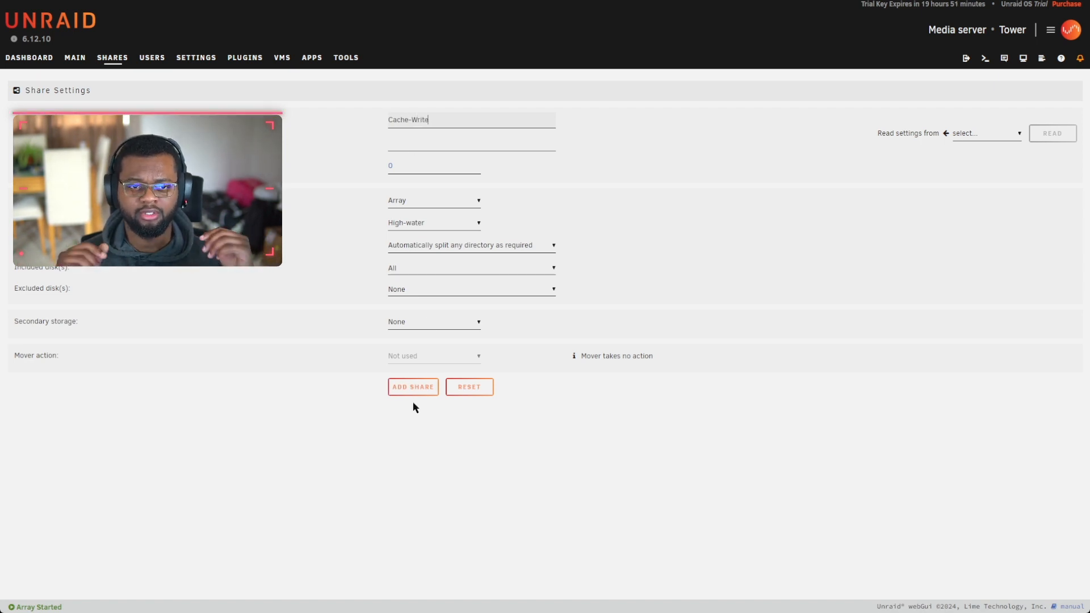
click(424, 205)
click(423, 240)
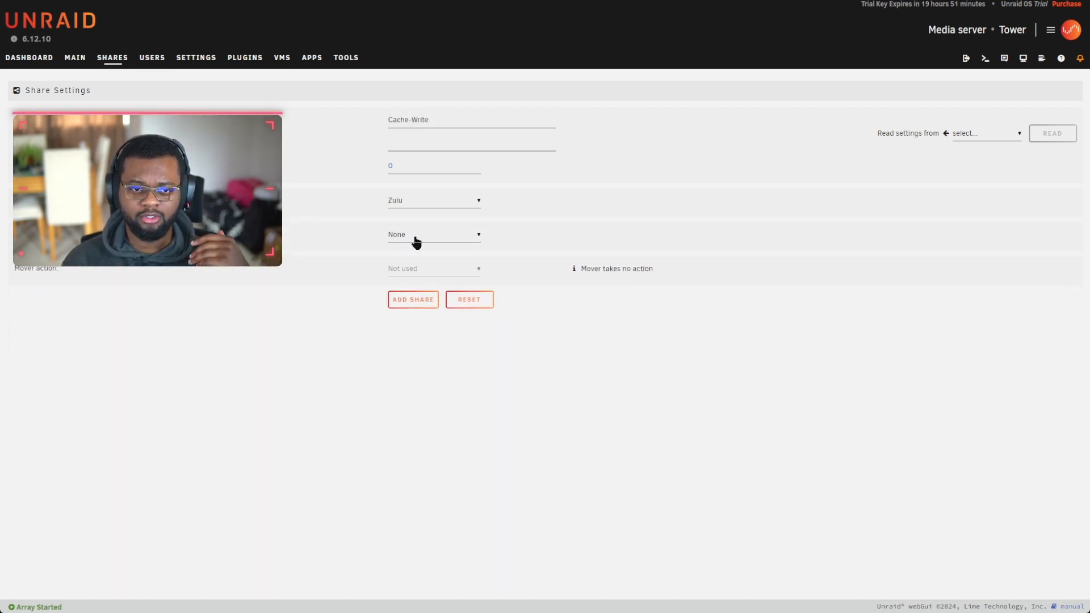
click(413, 300)
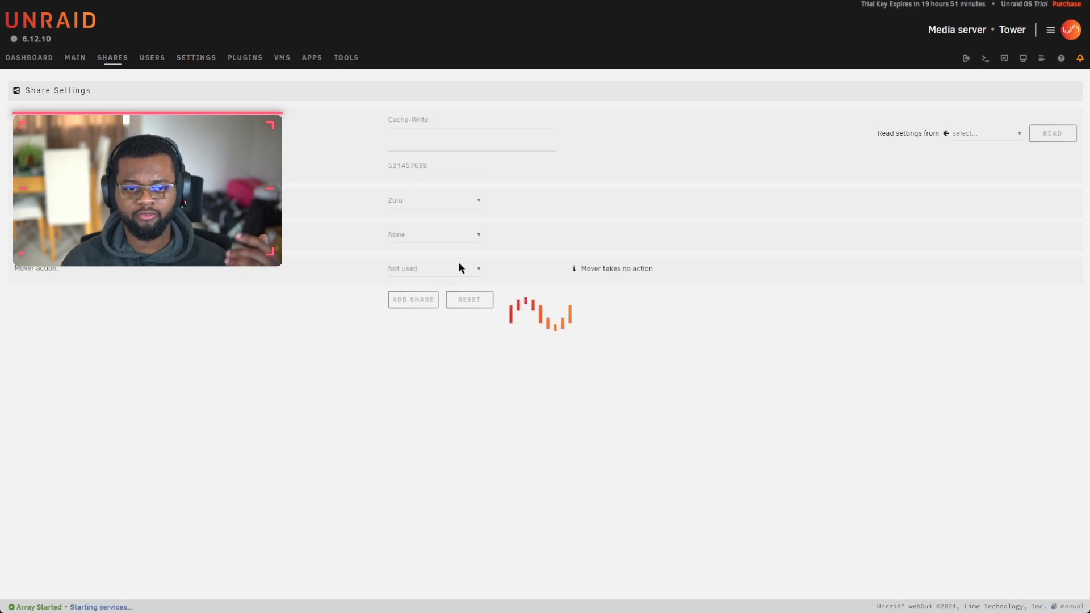
click(466, 532)
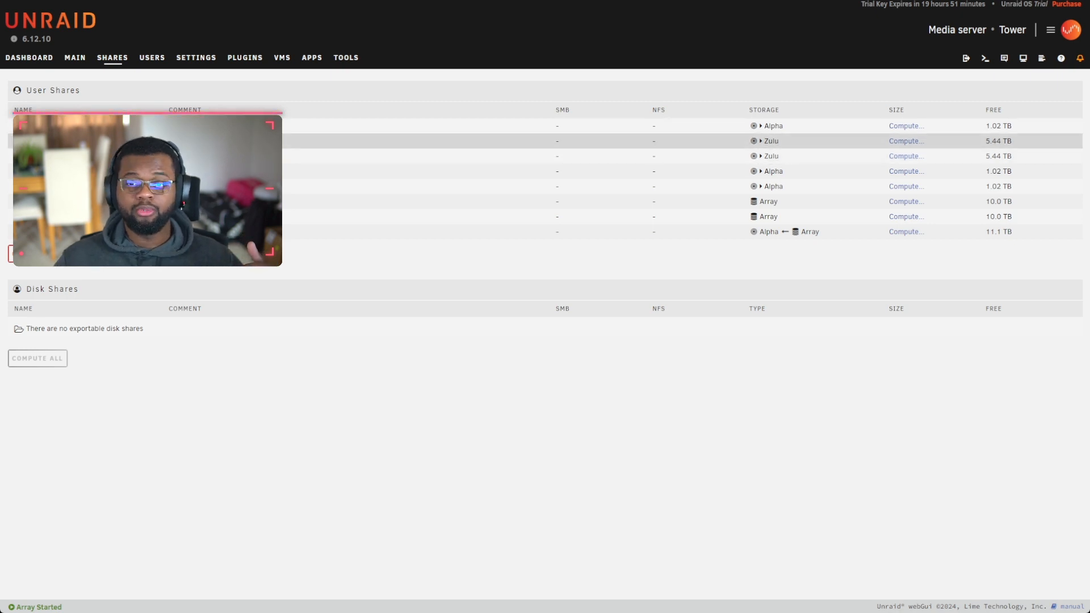
Step: Turn on SMB export for the Cache-Write share and apply it
click(51, 156)
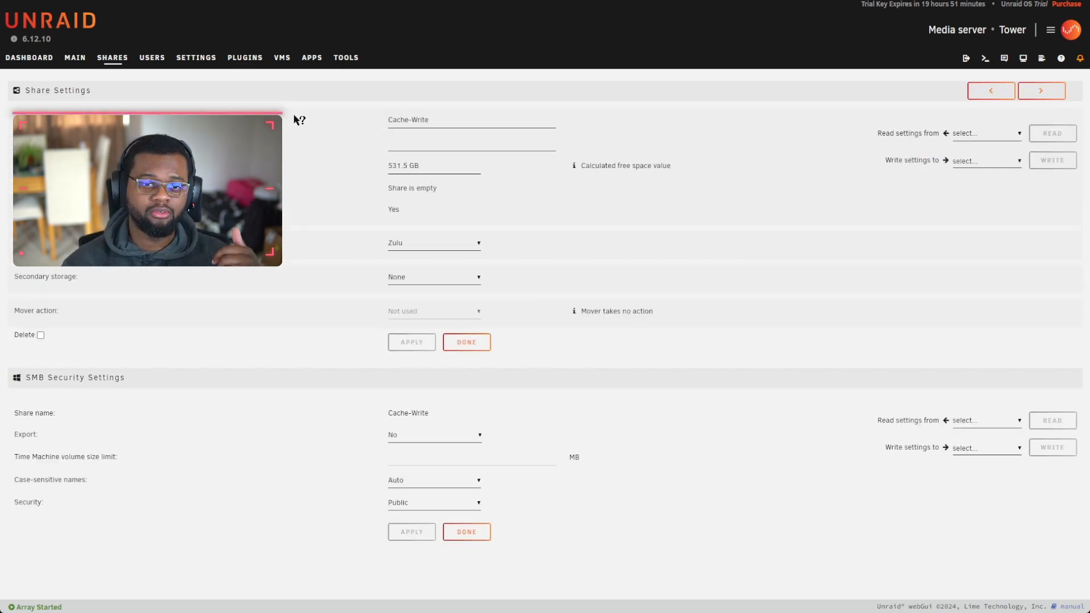
click(403, 457)
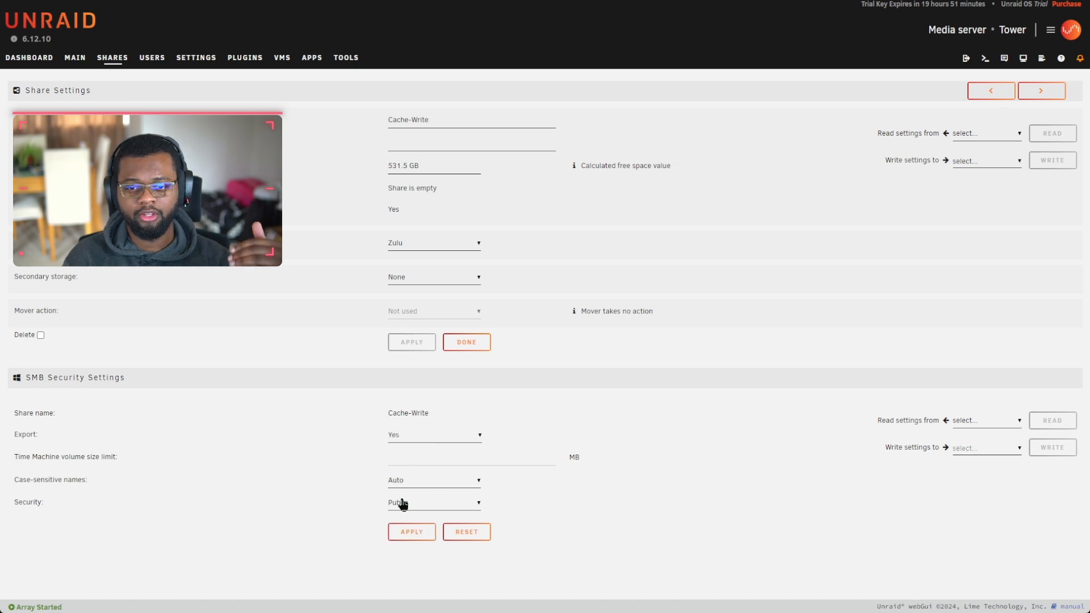
click(421, 530)
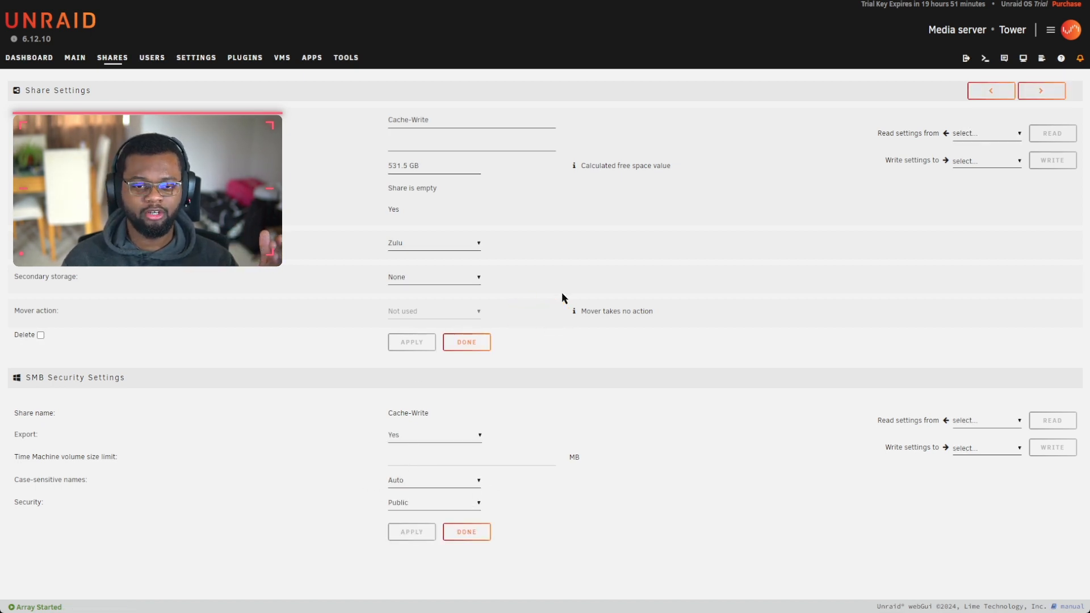
Step: Move to the Cache-Read share's settings and apply its SMB export settings
click(468, 530)
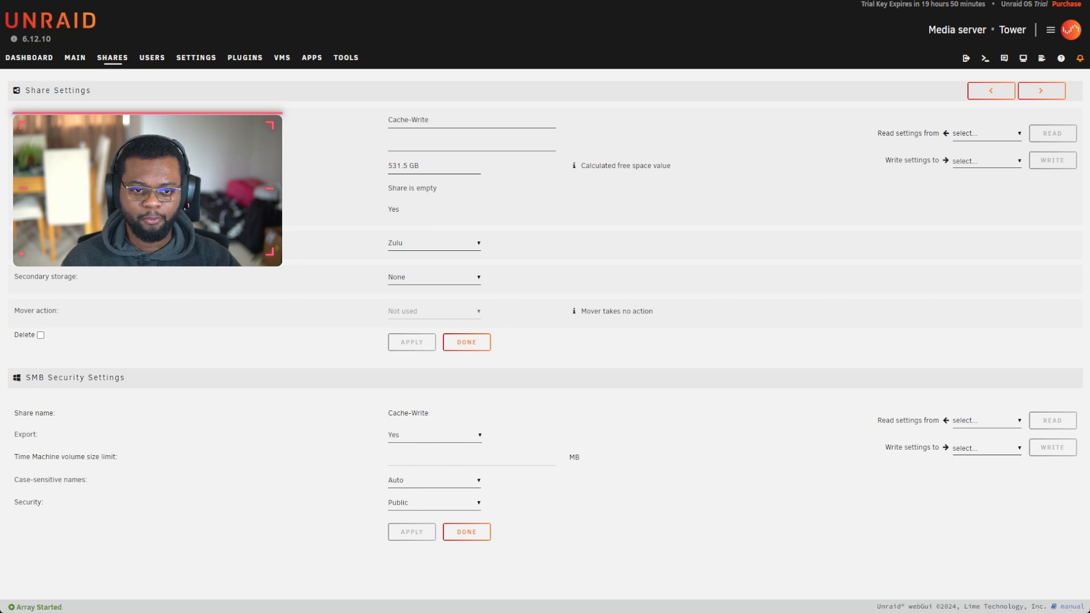
click(991, 93)
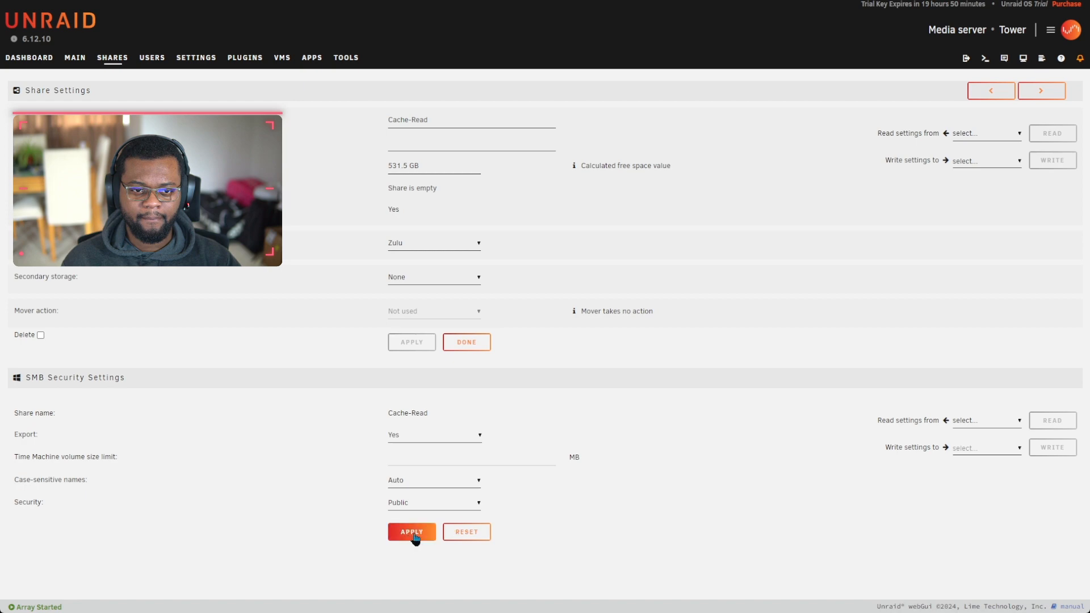
click(410, 532)
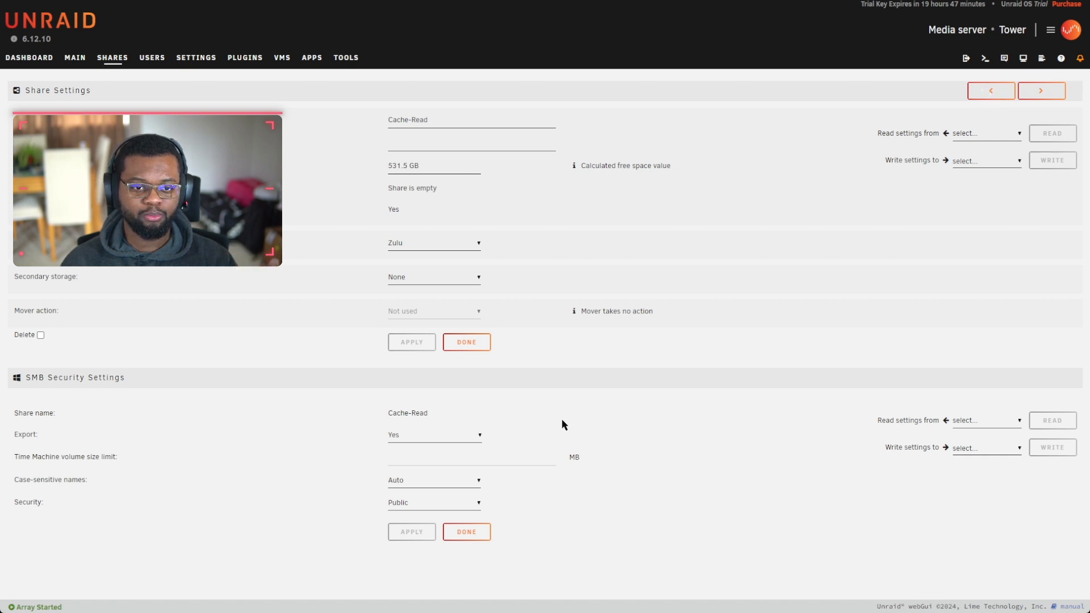
Step: Browse the zulu pool into Cache-Read/SV04-qBittorrent and select that folder name in the path
click(75, 58)
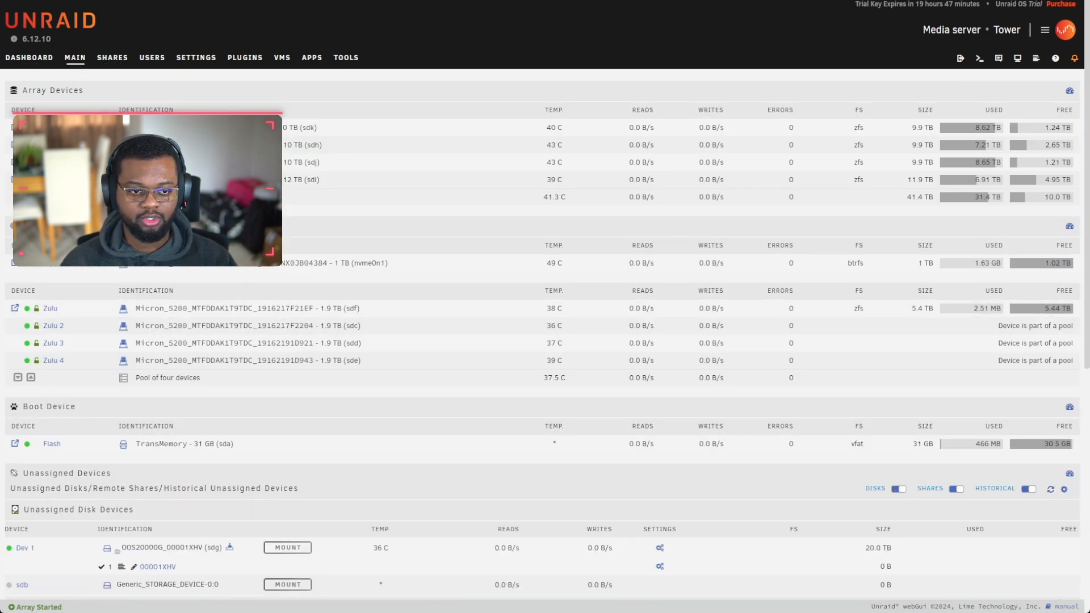
click(15, 308)
click(75, 142)
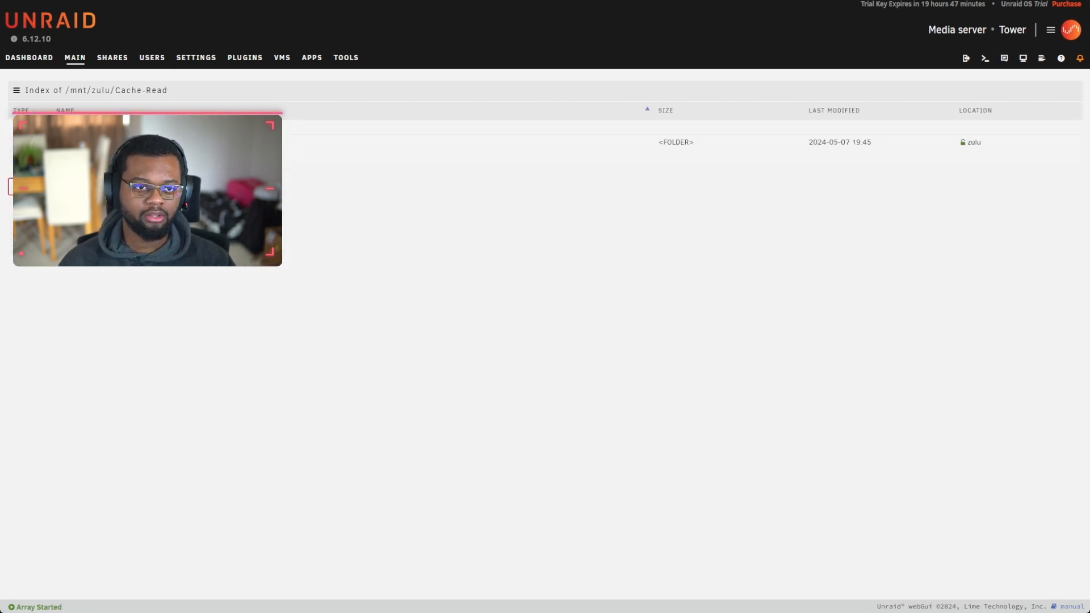
click(82, 142)
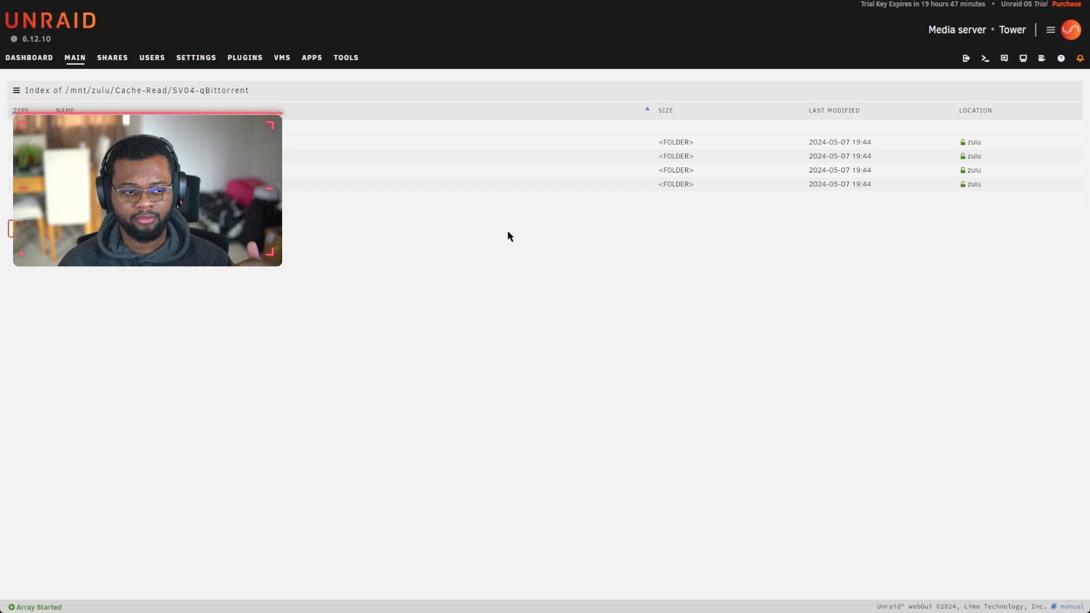
drag(173, 90, 250, 91)
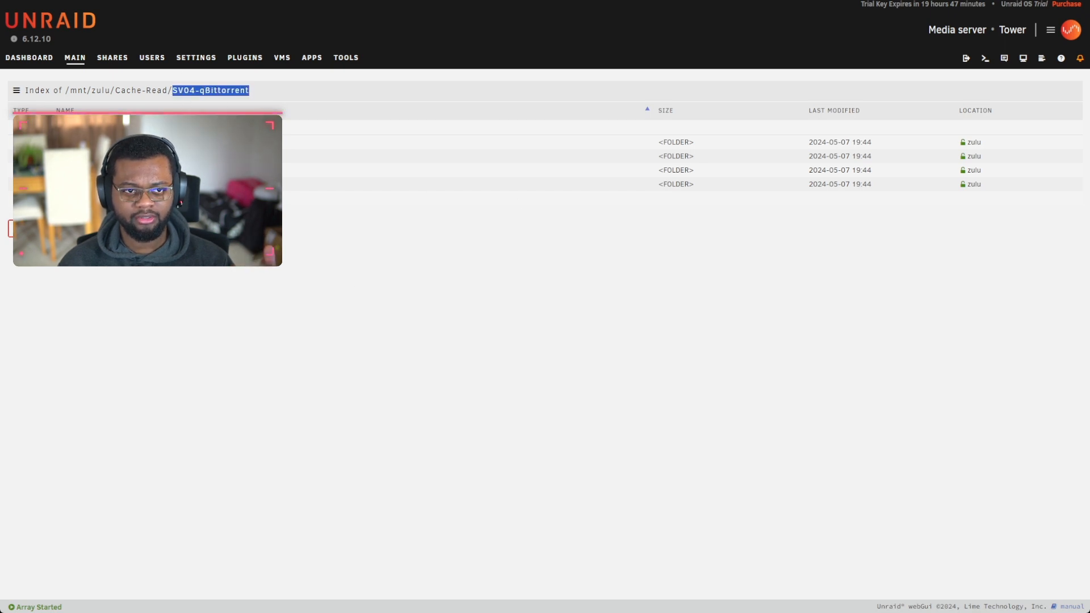
Step: Browse the zulu pool's Cache-Write folder and its subfolder, then return to the pool's top level
click(79, 62)
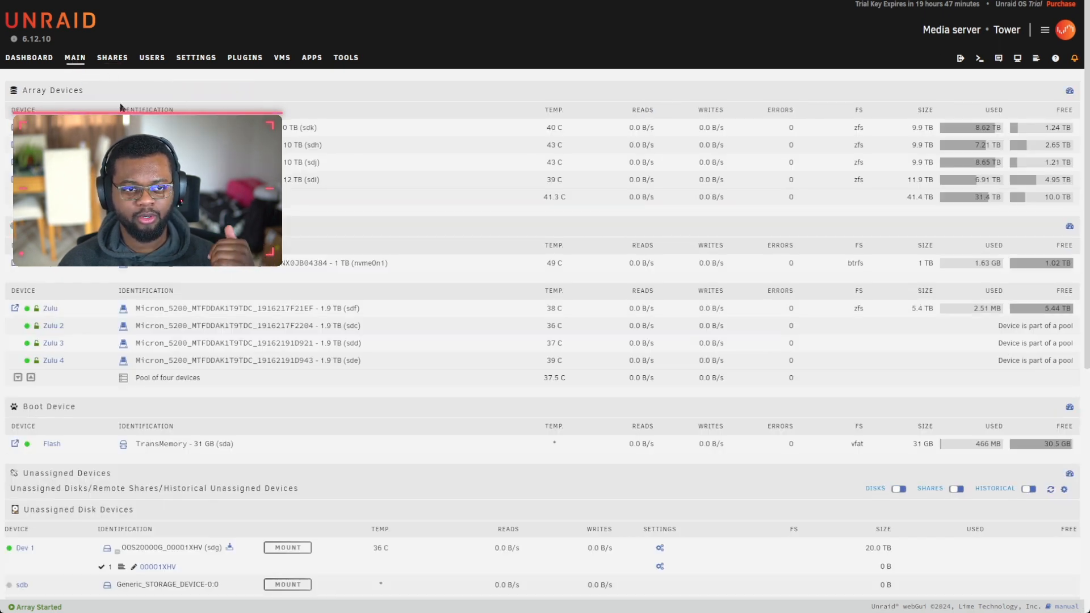
click(20, 311)
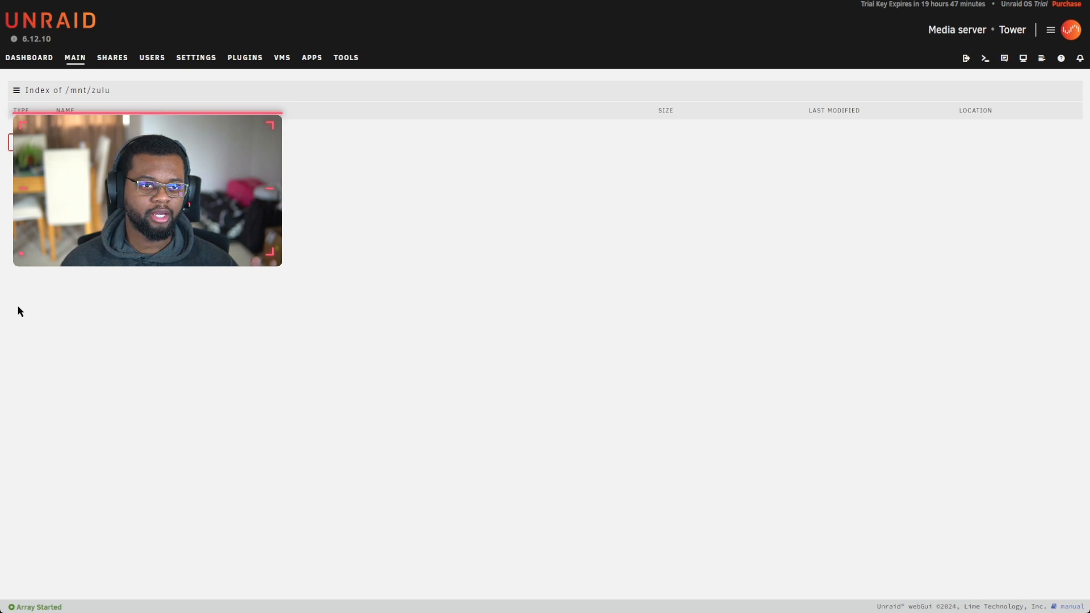
click(75, 142)
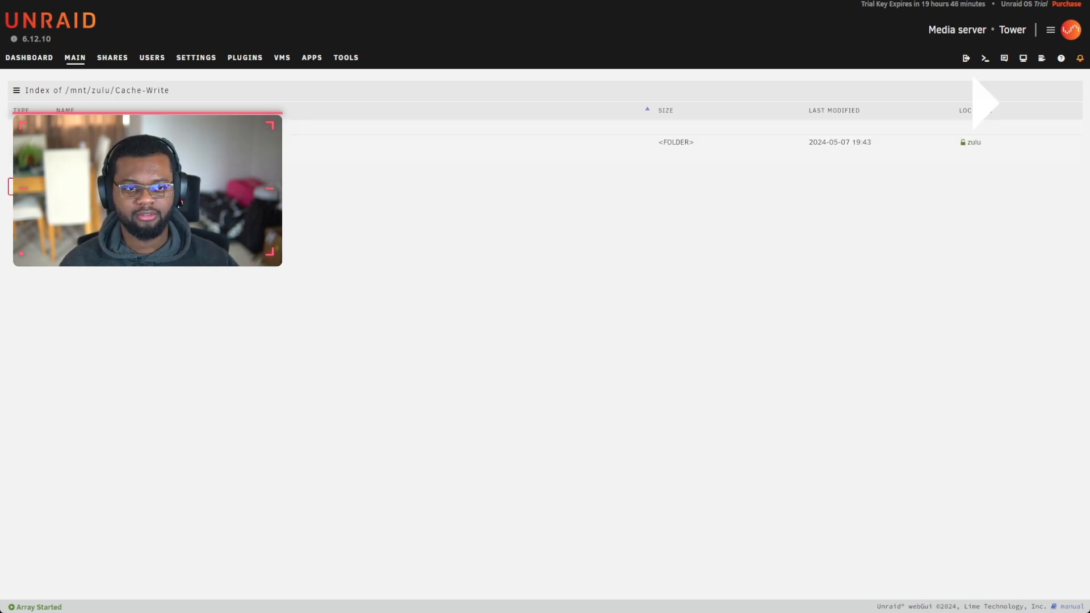
click(75, 143)
click(75, 128)
click(75, 129)
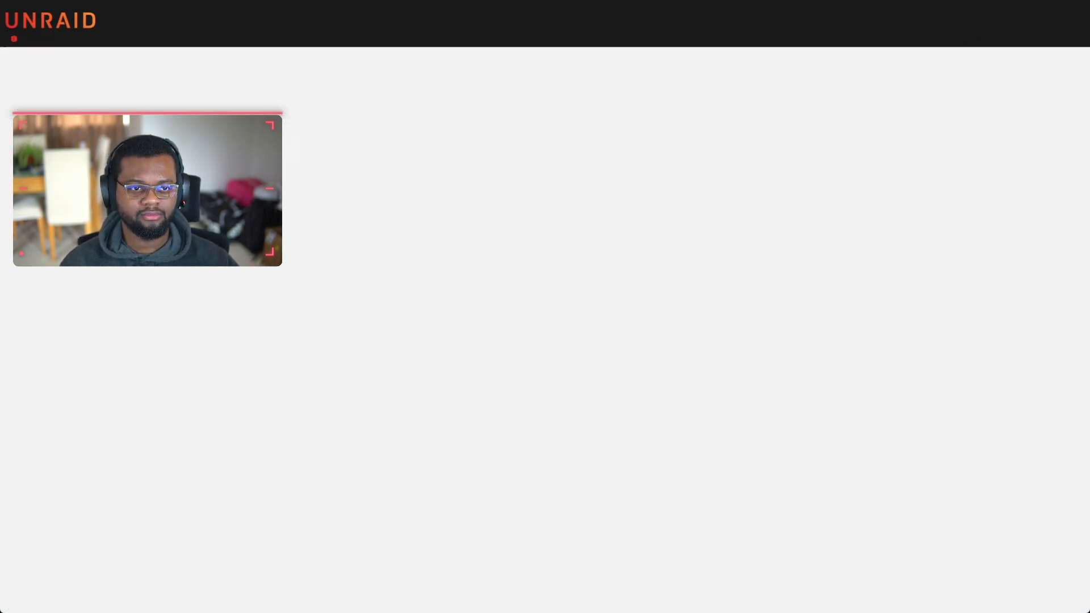
Step: Set Enable Docker to Yes in the Docker settings and apply it
click(75, 143)
click(75, 142)
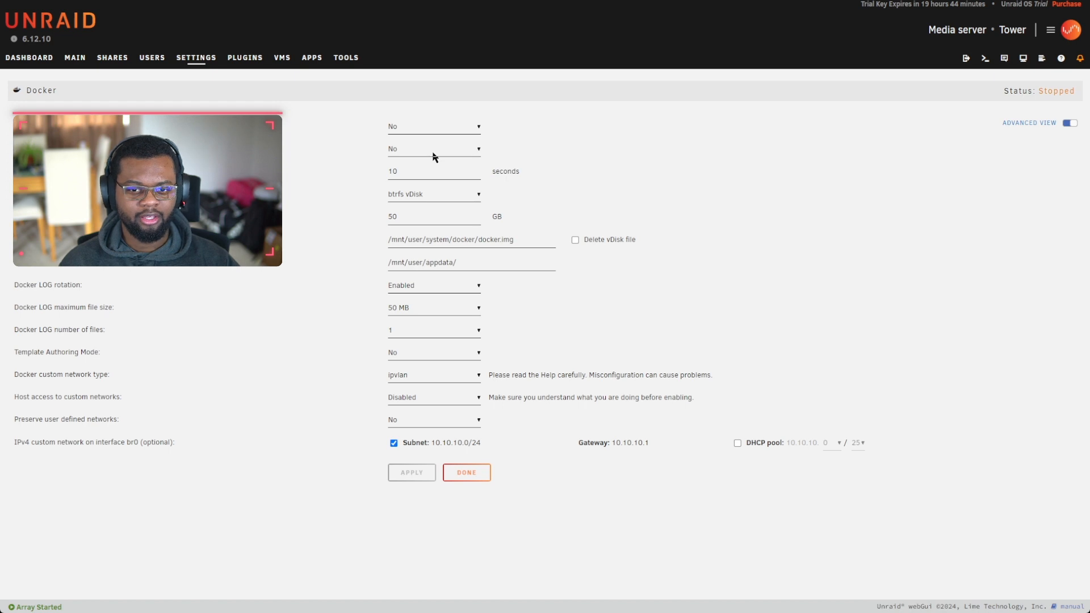
click(434, 156)
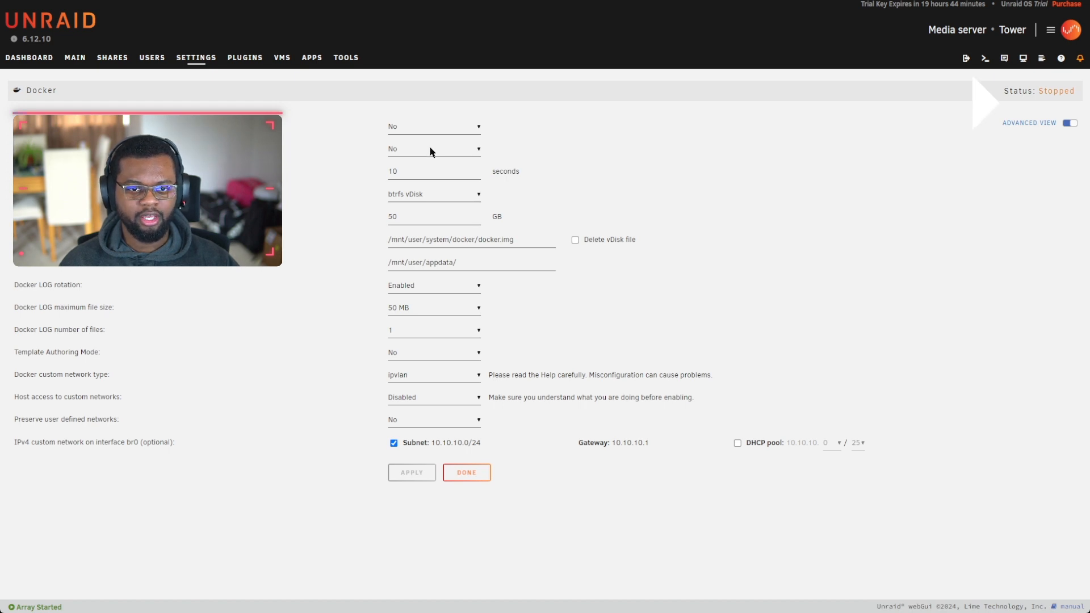
click(414, 473)
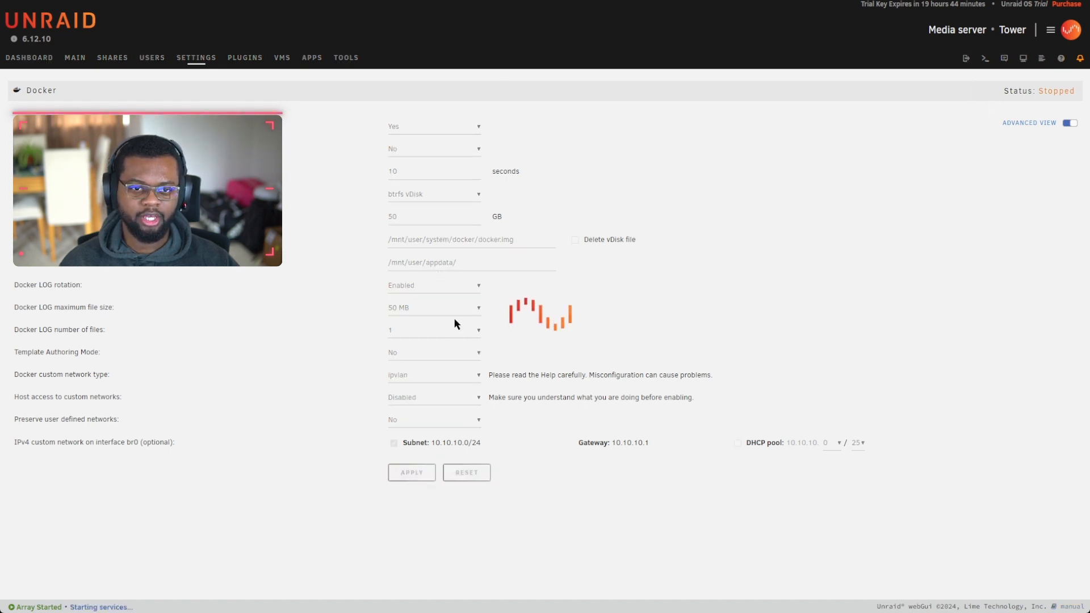
Step: Search Apps for 'radarr' and install hotio's radarr container on the Default branch
click(354, 57)
click(162, 89)
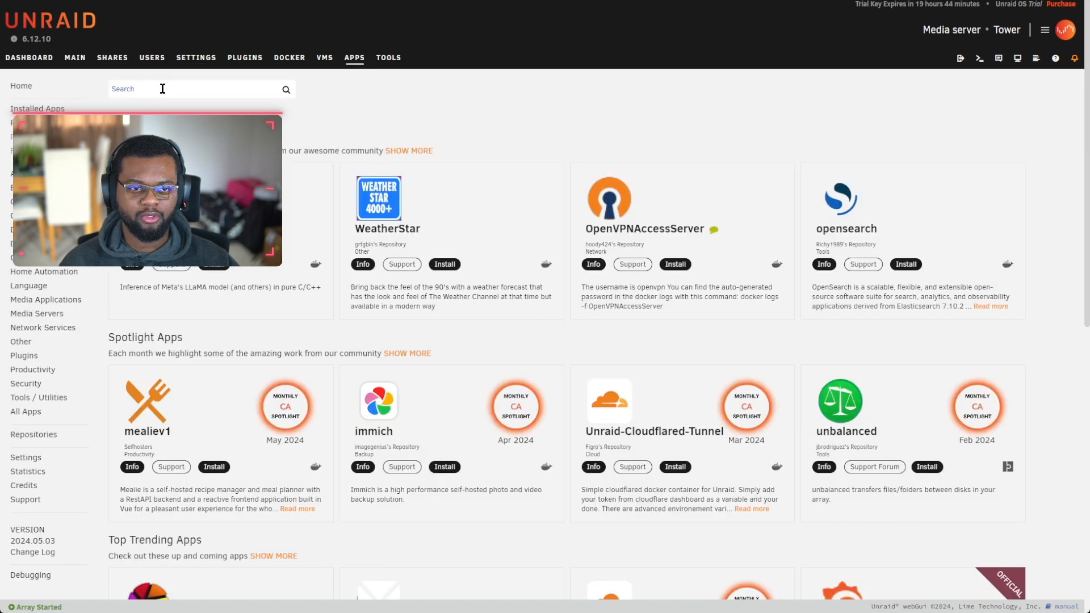
text(radarr)
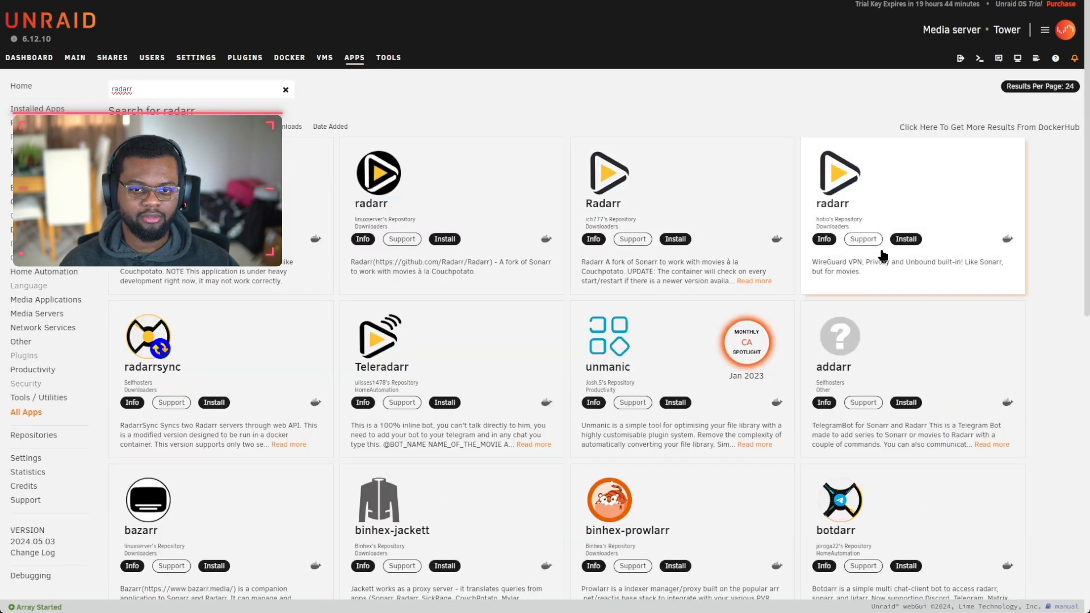
click(906, 239)
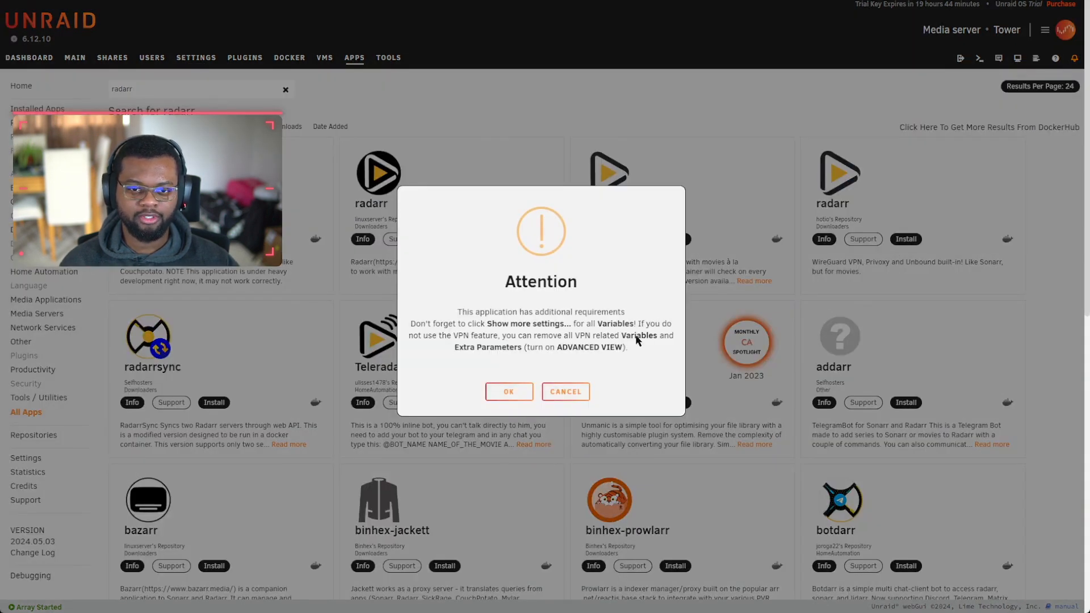
click(512, 394)
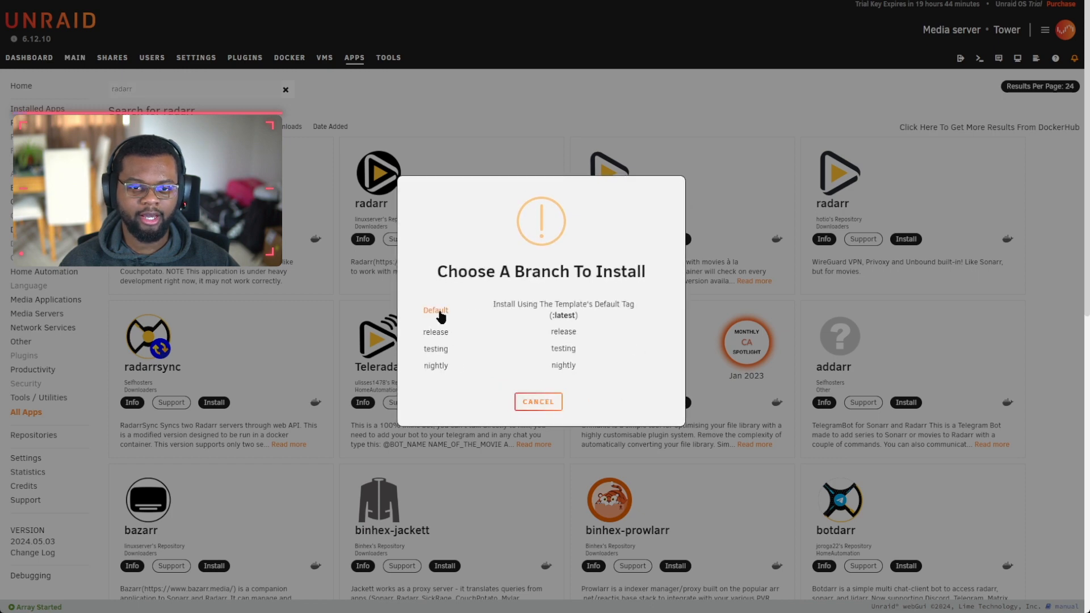
click(443, 312)
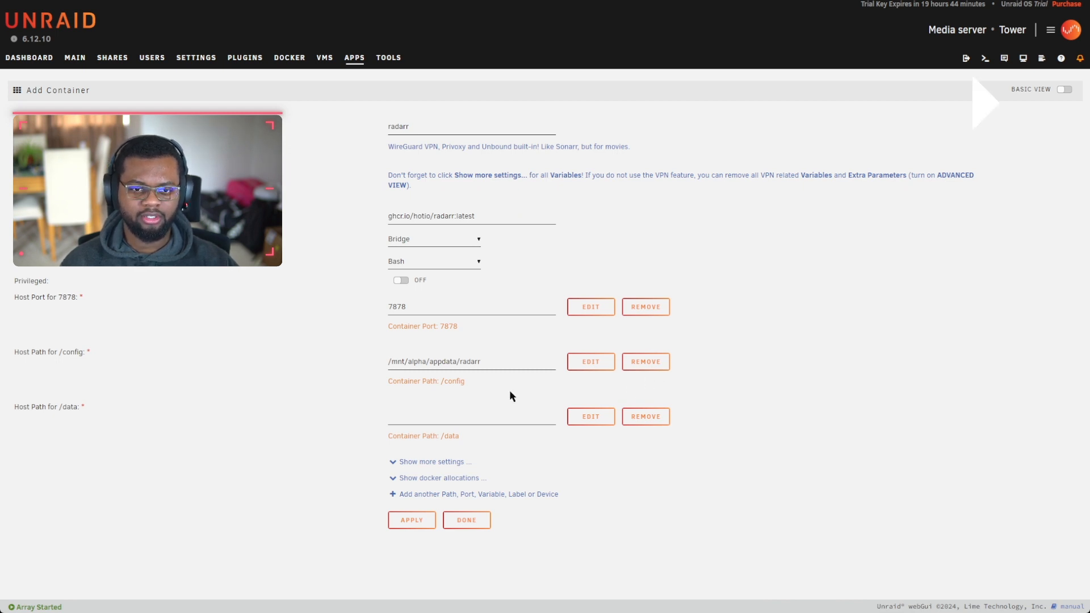
Step: Rename the container from radarr to Radarr-2160p-MN
click(533, 361)
click(390, 126)
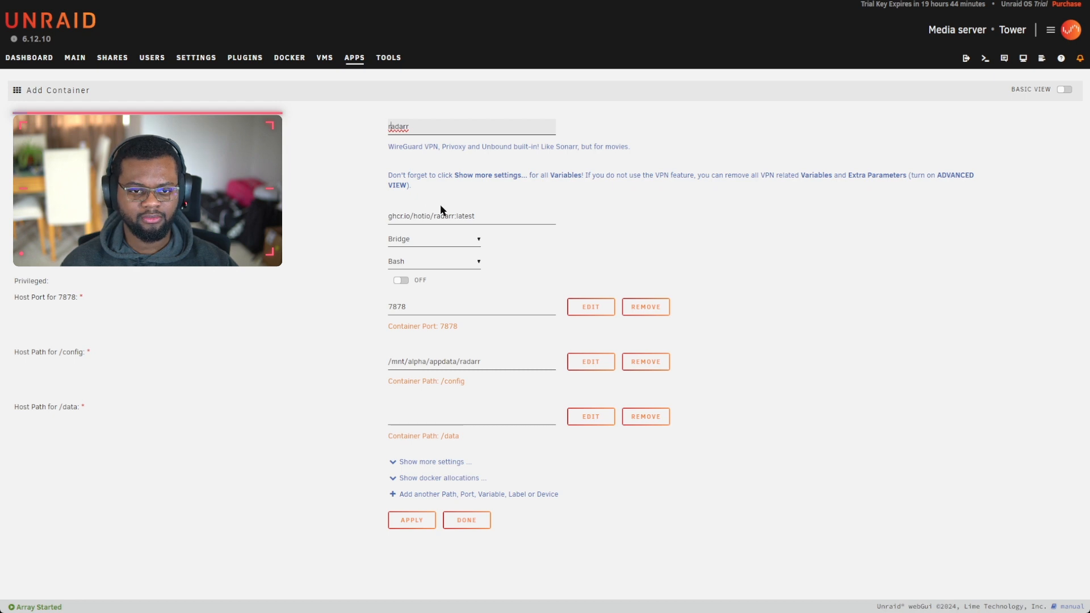
key(Delete)
text(R)
click(427, 127)
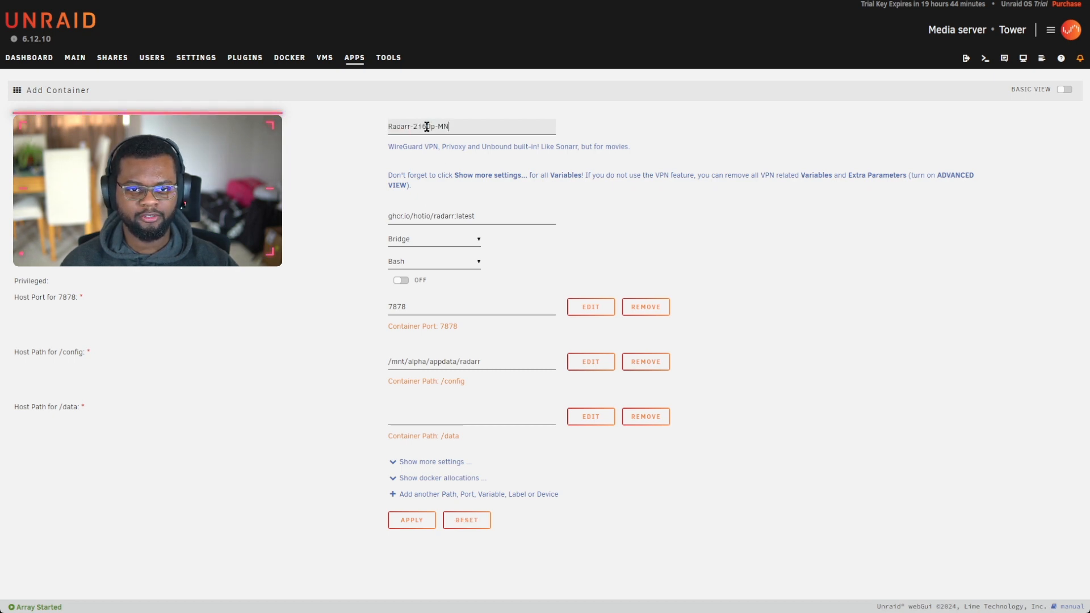
double_click(423, 128)
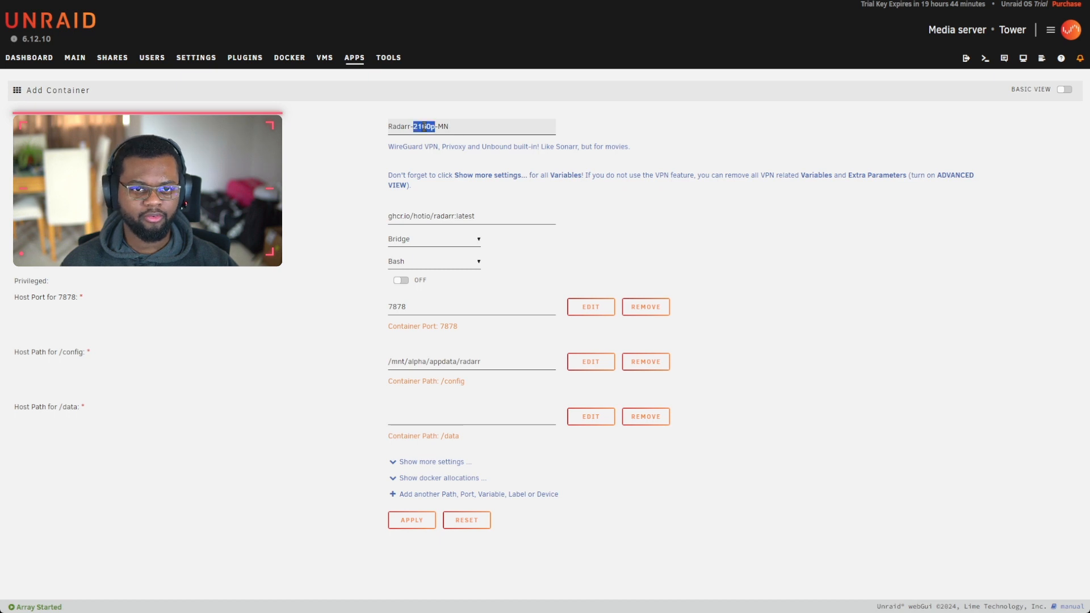
double_click(442, 126)
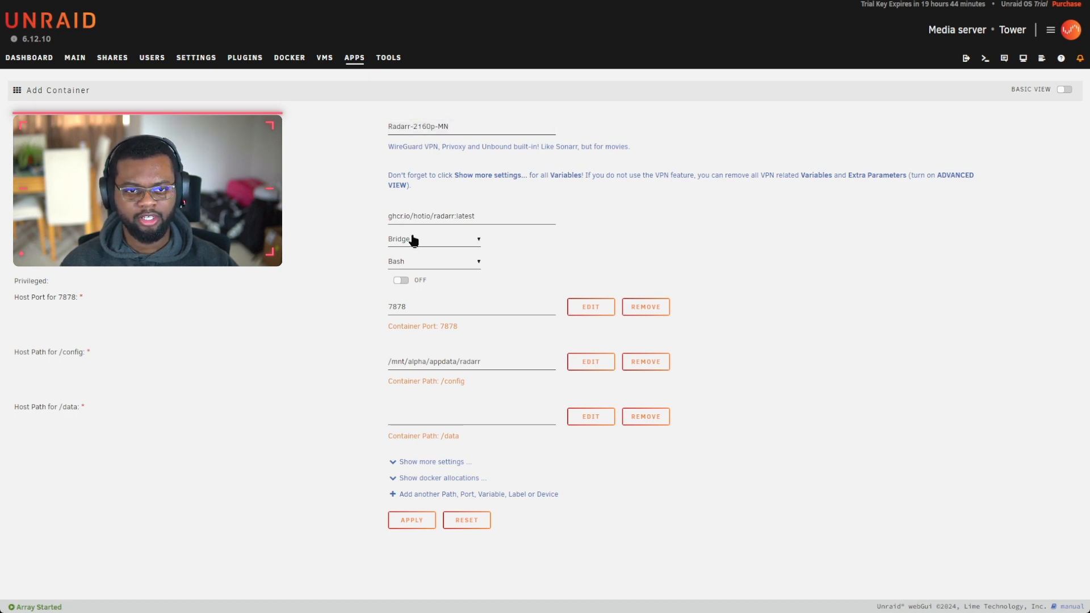
Step: Copy the name and paste it over 'radarr' to make config path /mnt/alpha/appdata/Radarr-2160p-MN
click(466, 365)
triple_click(394, 123)
key(ctrl+c)
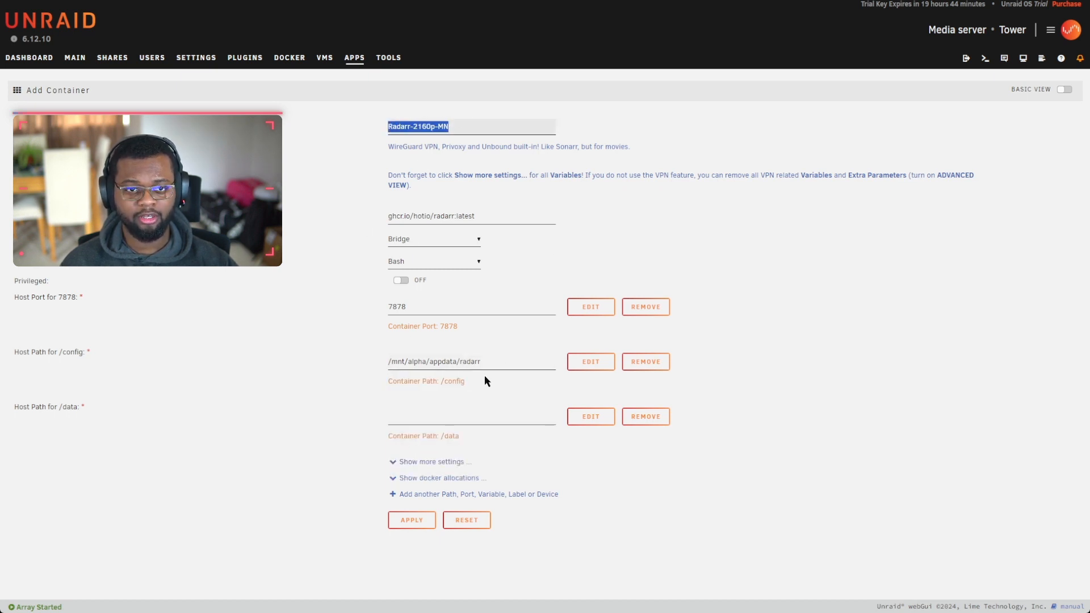
double_click(533, 362)
key(ctrl+v)
click(832, 488)
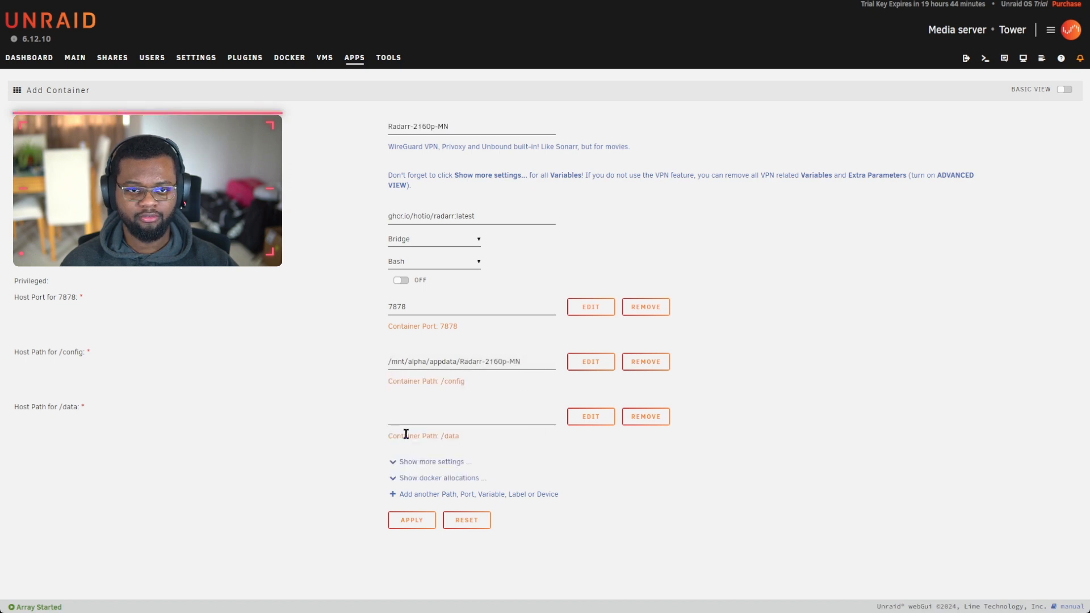
Step: Focus the /data host path and briefly show, then hide, the extra container variables
click(453, 418)
click(40, 393)
click(466, 461)
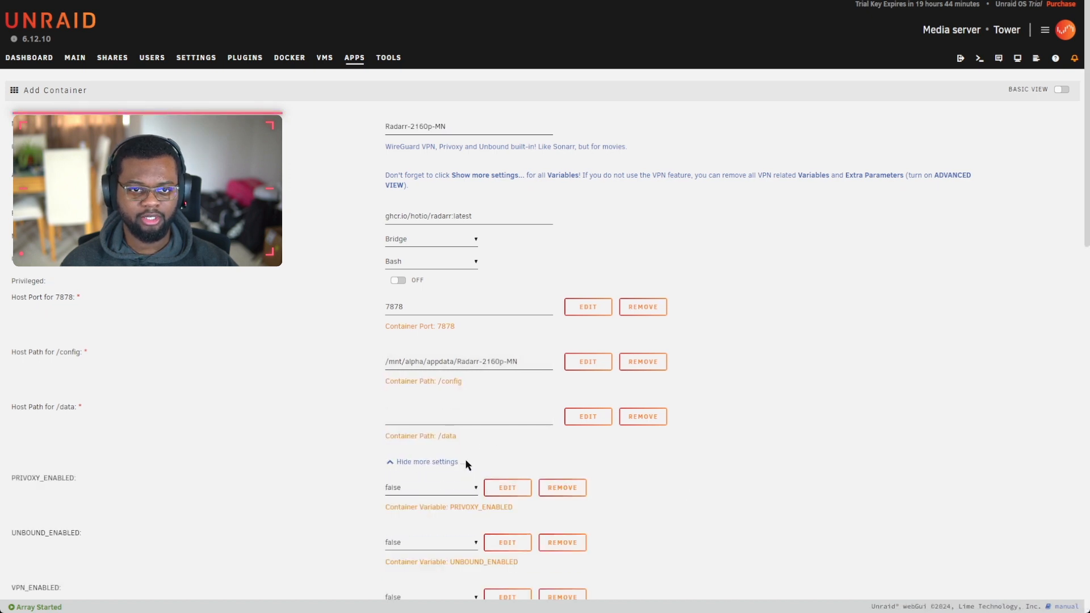
scroll(466, 461, down, 2)
click(409, 349)
Step: Edit /data to use host path Media-Large and container path /Media-Large/, then save
click(590, 416)
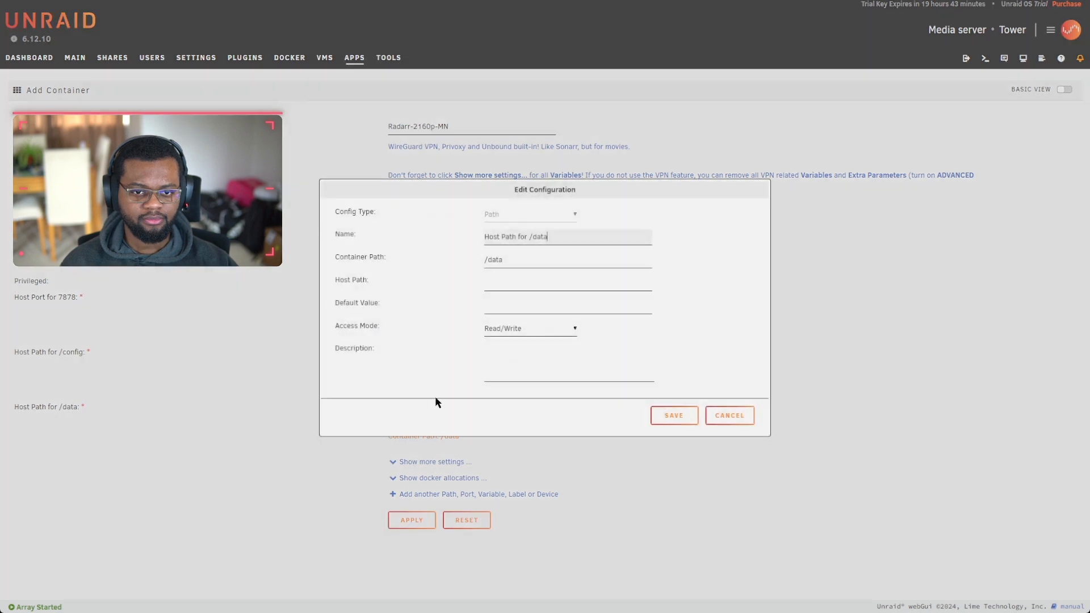
click(514, 282)
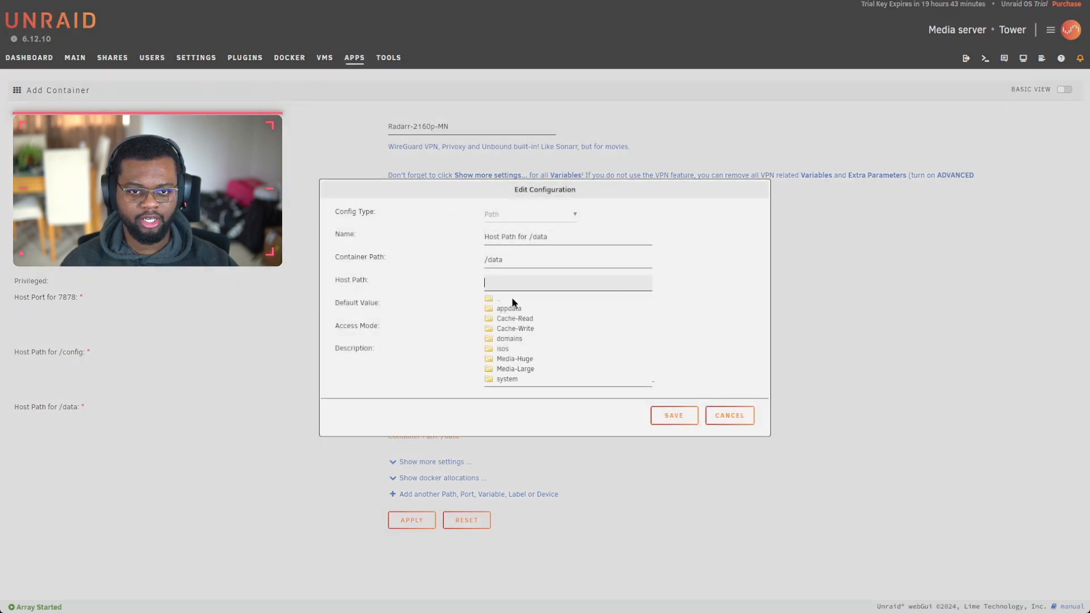
click(516, 368)
click(586, 286)
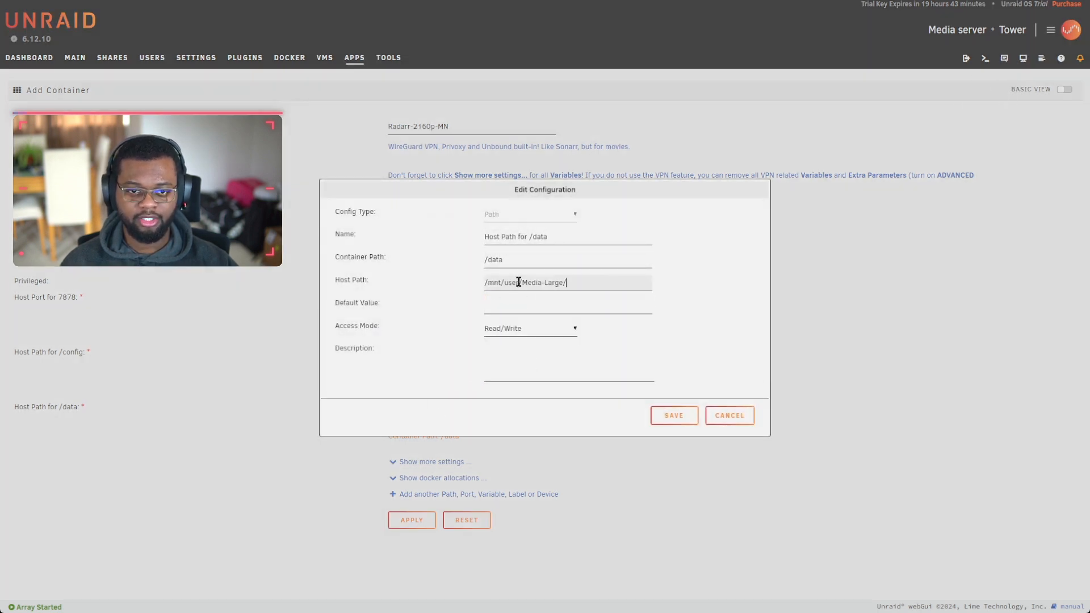
drag(520, 283, 585, 289)
click(518, 261)
key(ctrl+a)
key(ctrl+v)
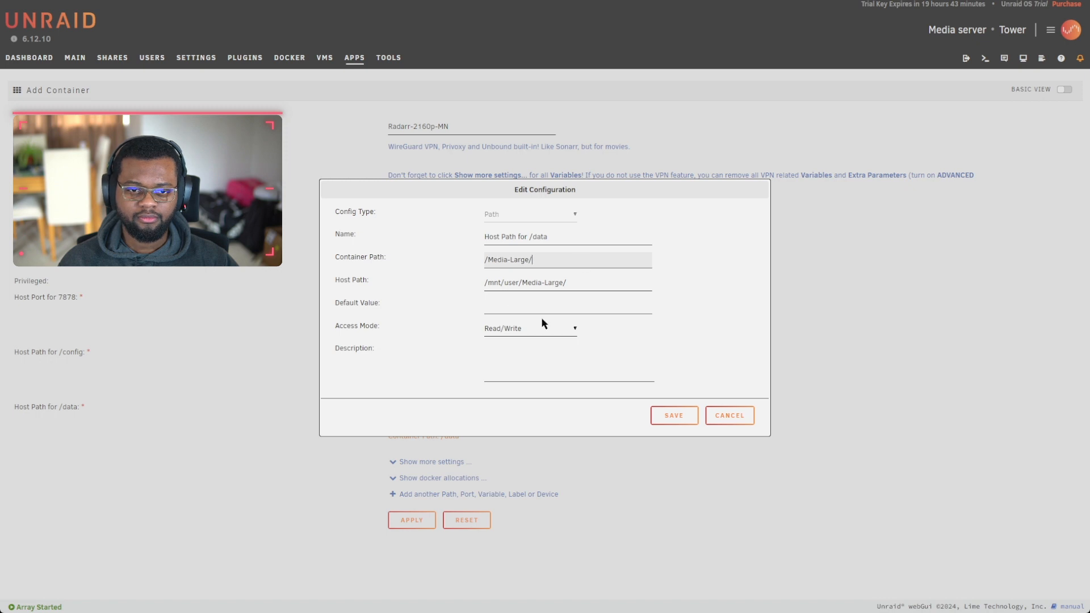
click(674, 415)
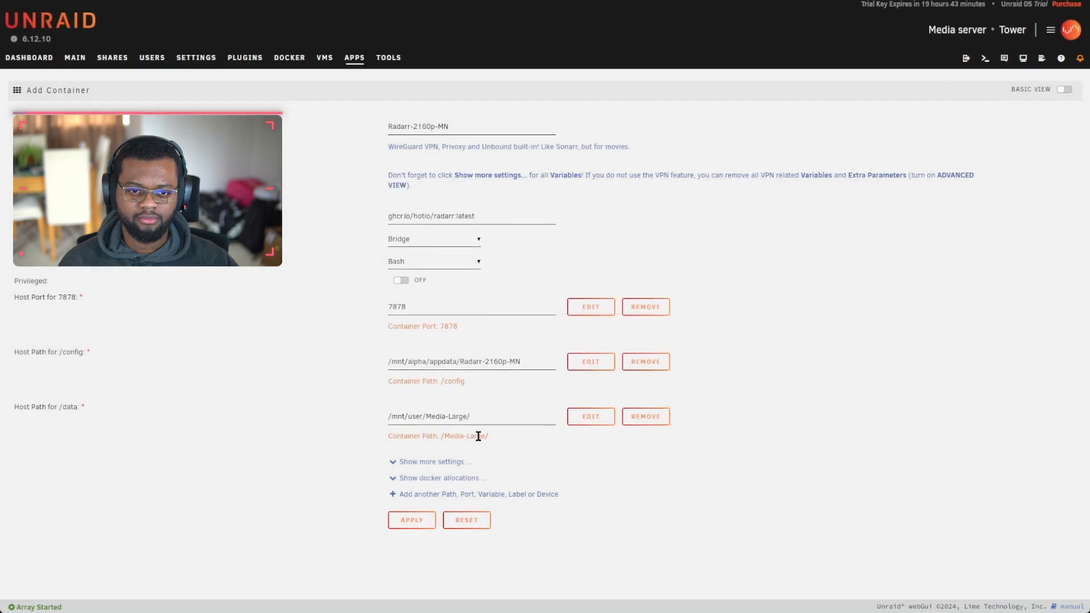
Step: Confirm /mnt/user/Media-Large/ as the data host path and close the folder list
click(513, 418)
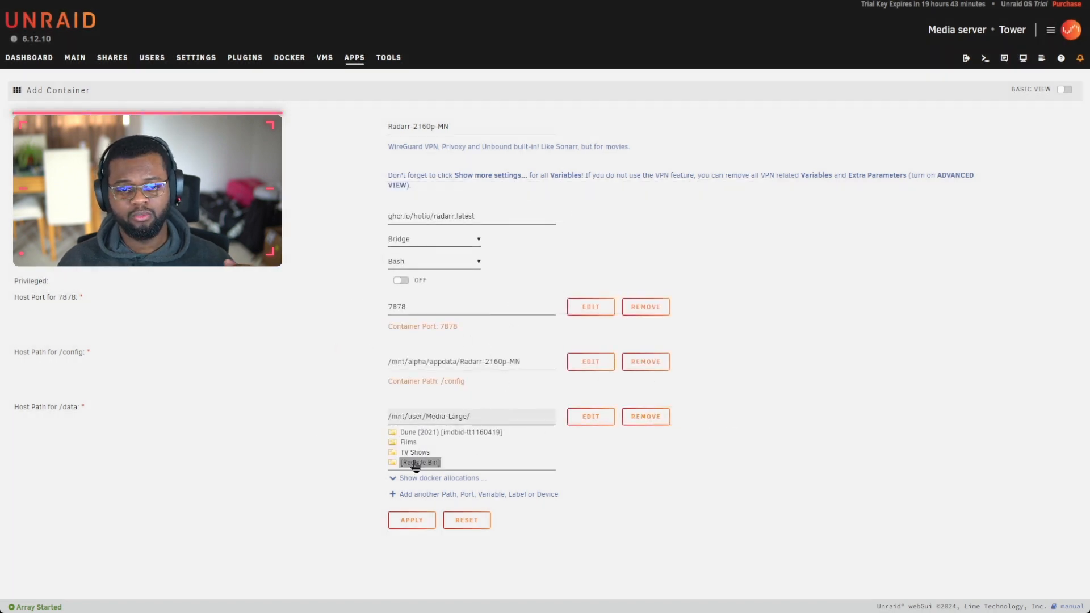
click(686, 464)
drag(425, 416, 477, 417)
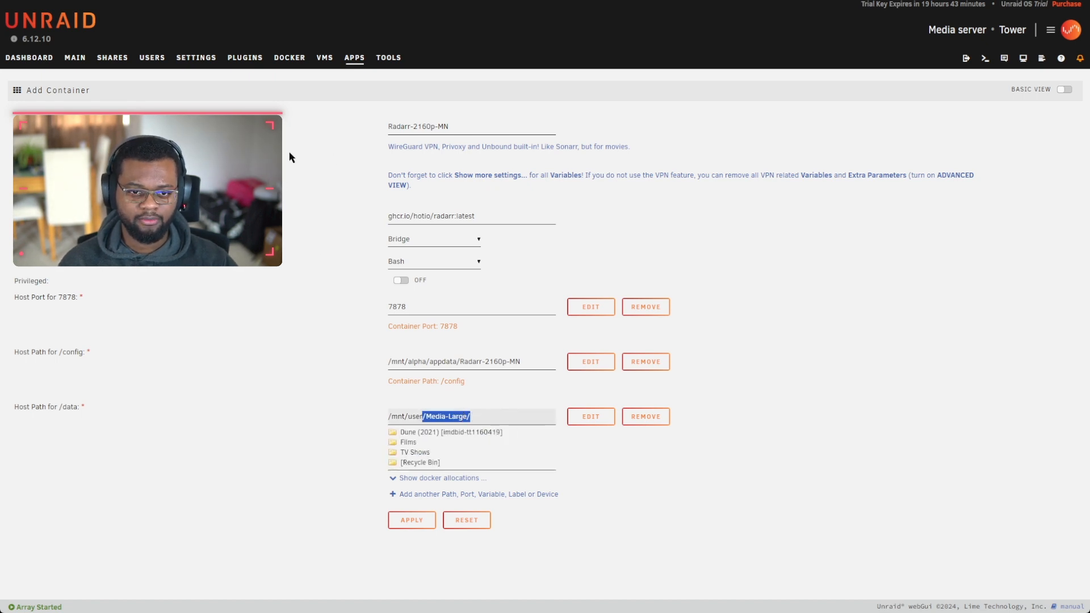
drag(401, 126, 410, 126)
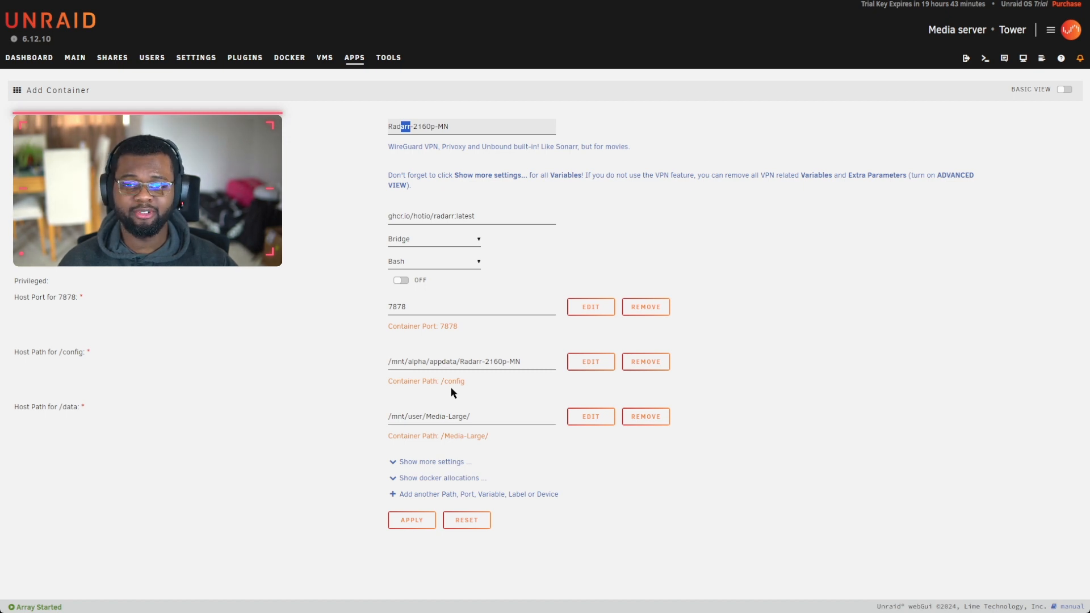
click(455, 418)
drag(423, 417, 477, 416)
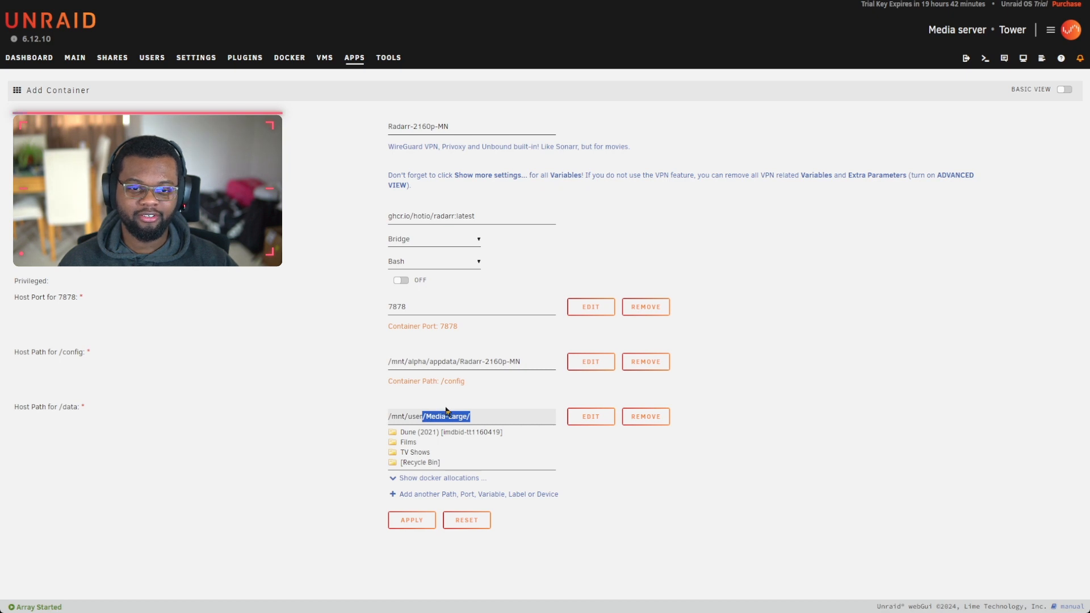
click(581, 445)
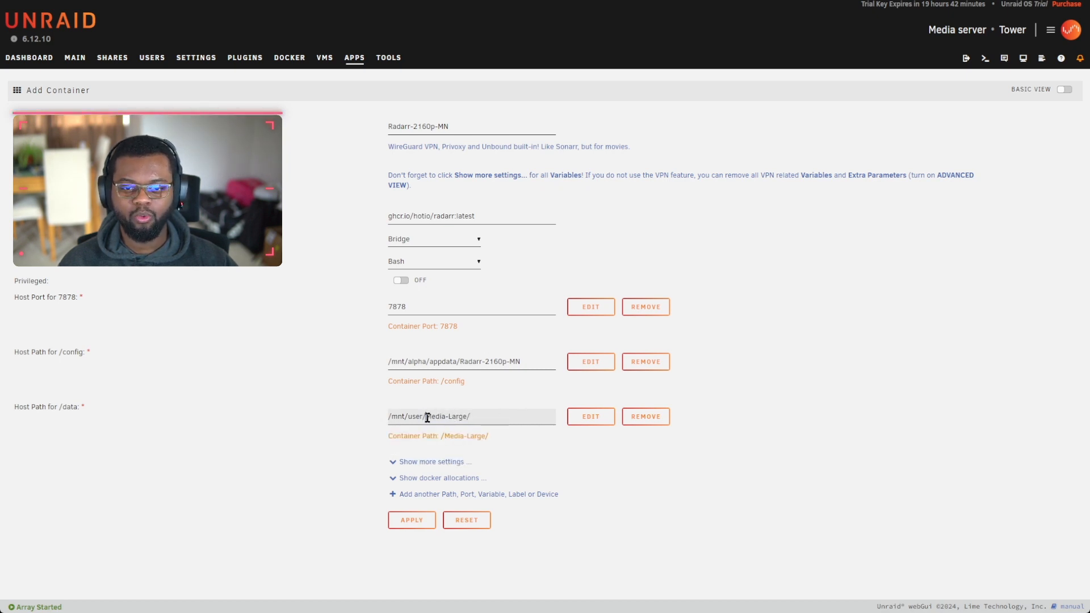
click(426, 417)
click(581, 445)
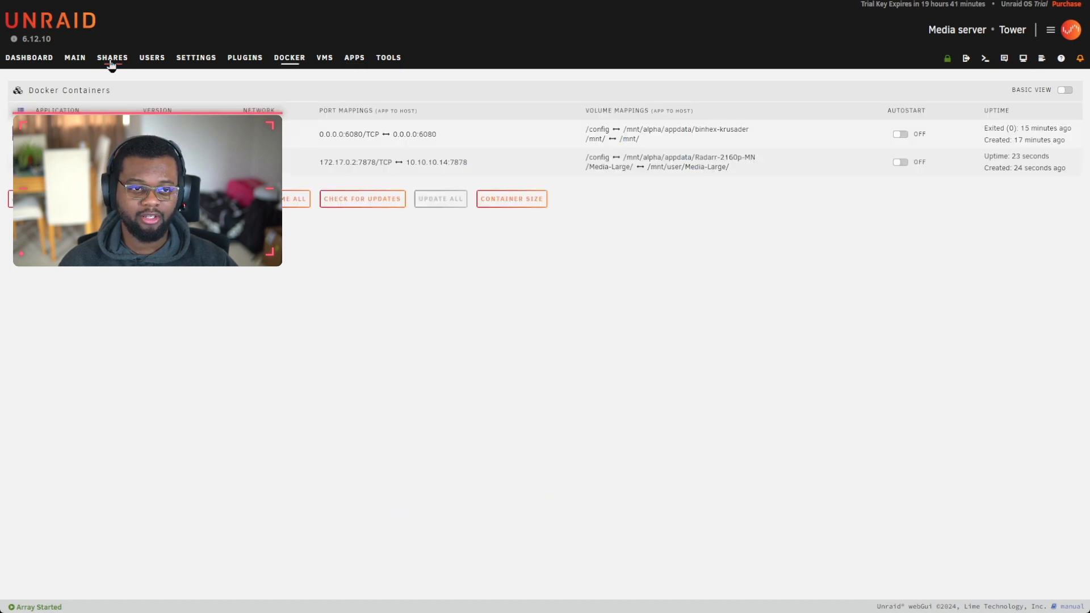
Step: Apply the Radarr-2160p-MN container and open the appdata share's settings
click(112, 57)
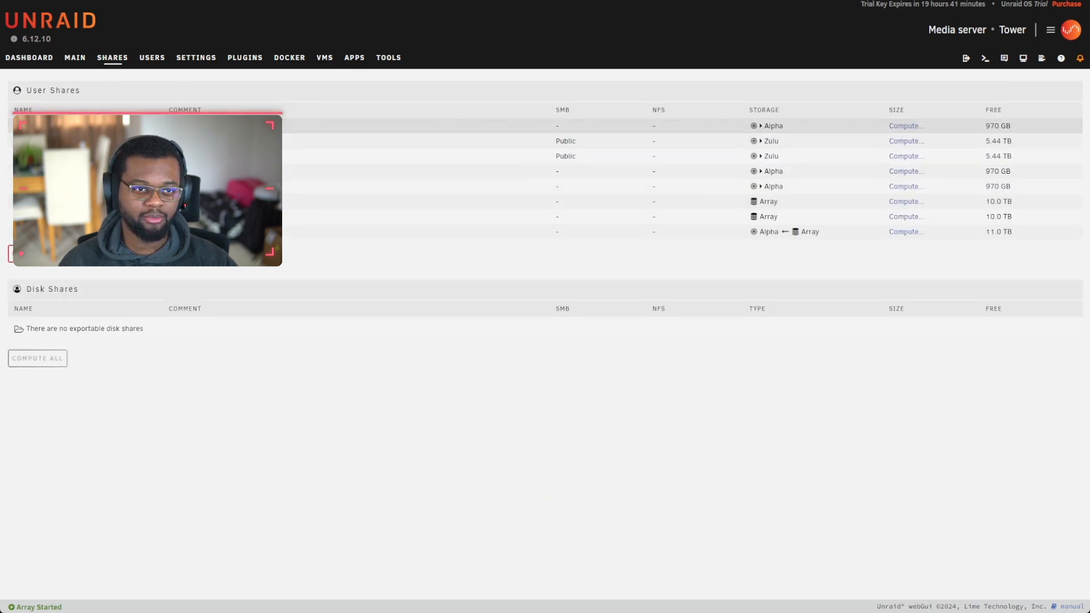
click(43, 126)
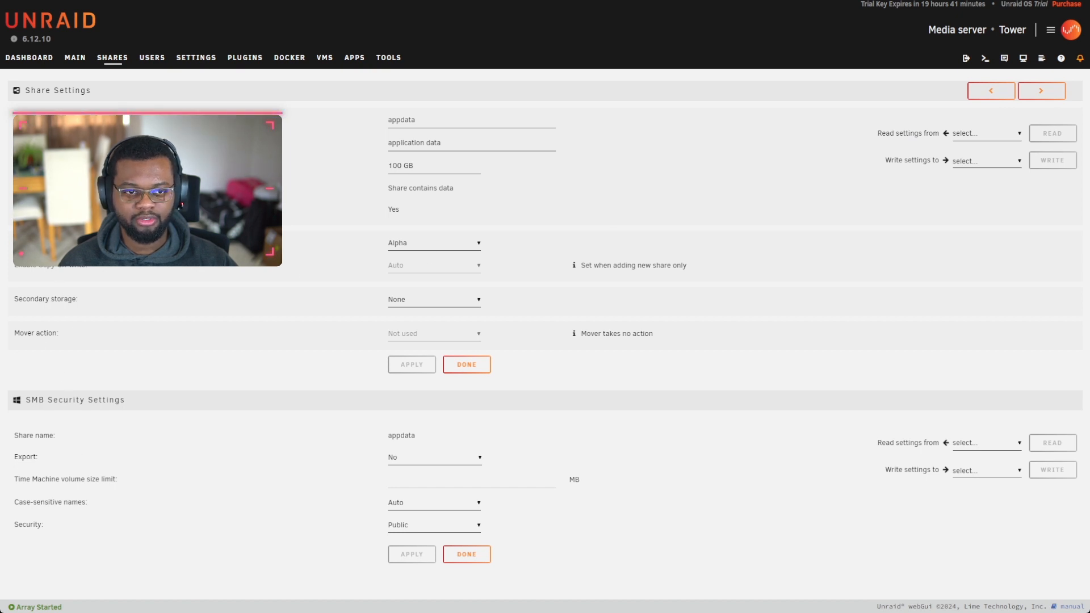
double_click(393, 209)
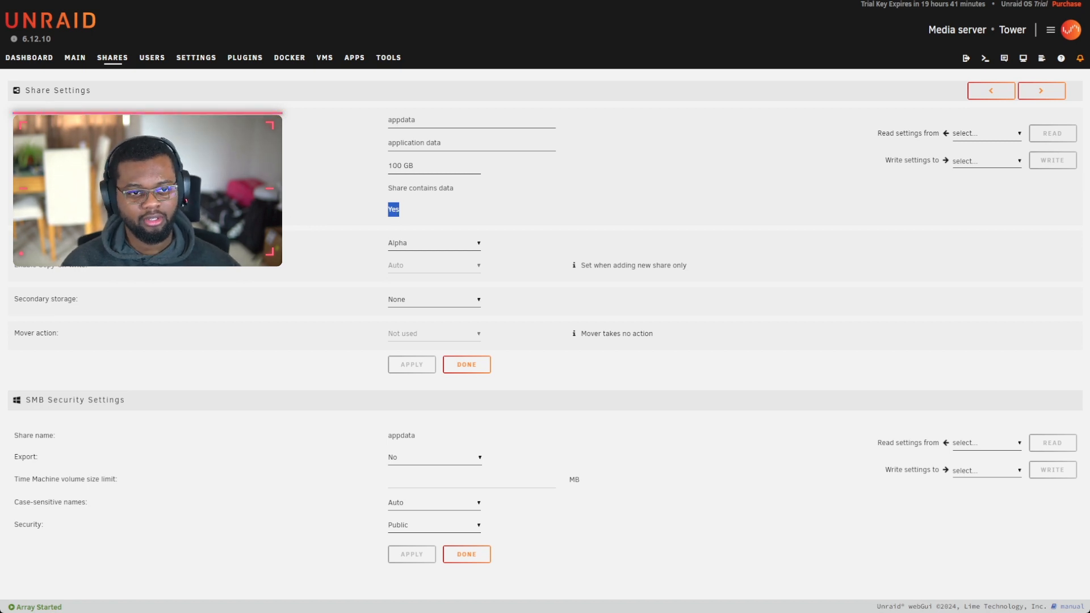
Step: Page through the Cache-Read, domains, Media-Huge and system shares, then return to the shares list
click(1058, 93)
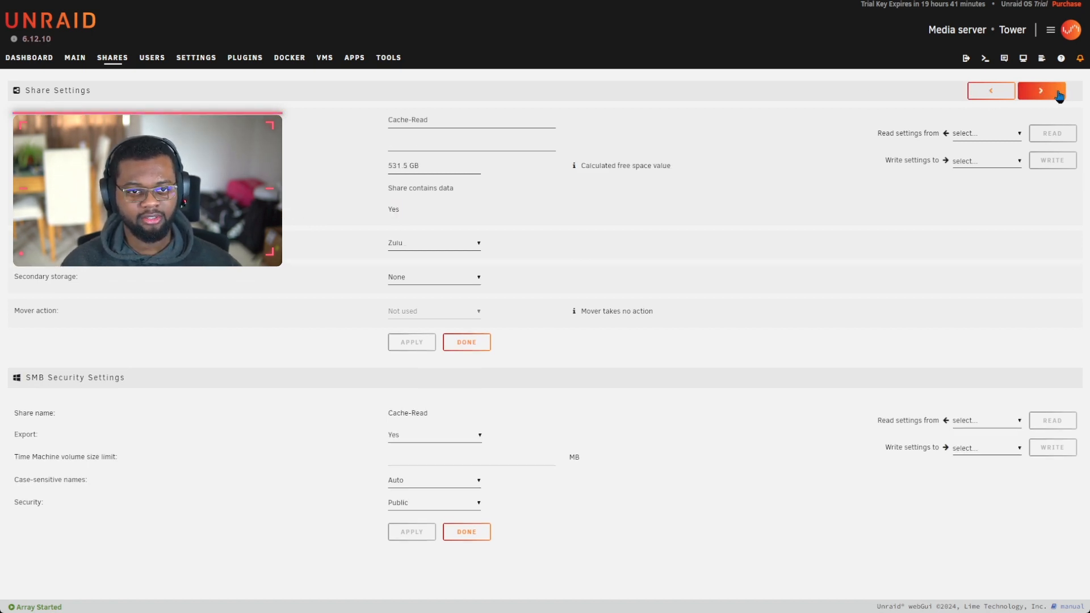
click(1035, 94)
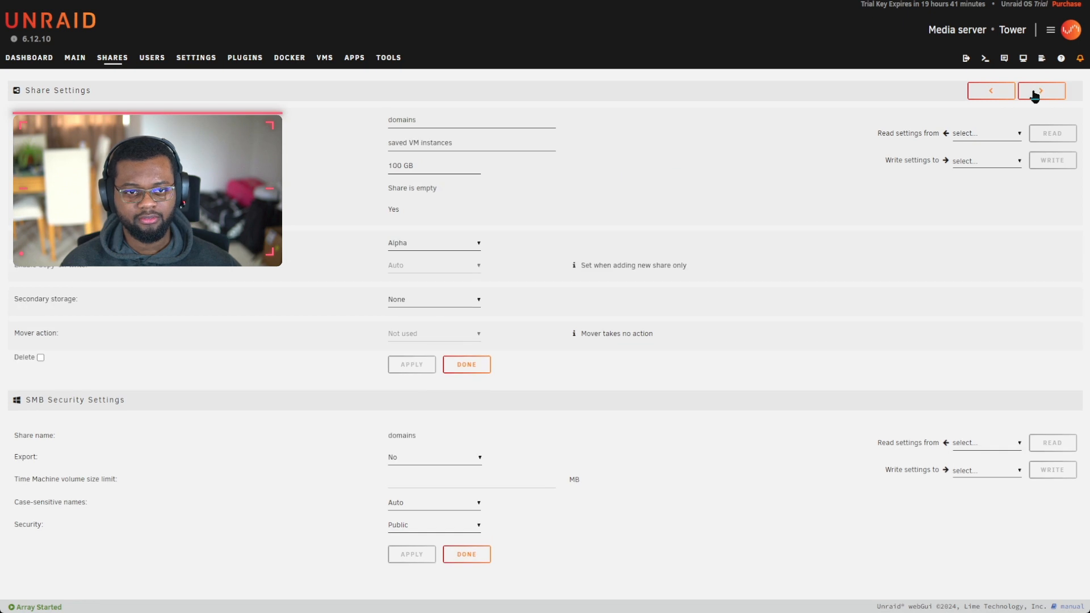
click(1034, 94)
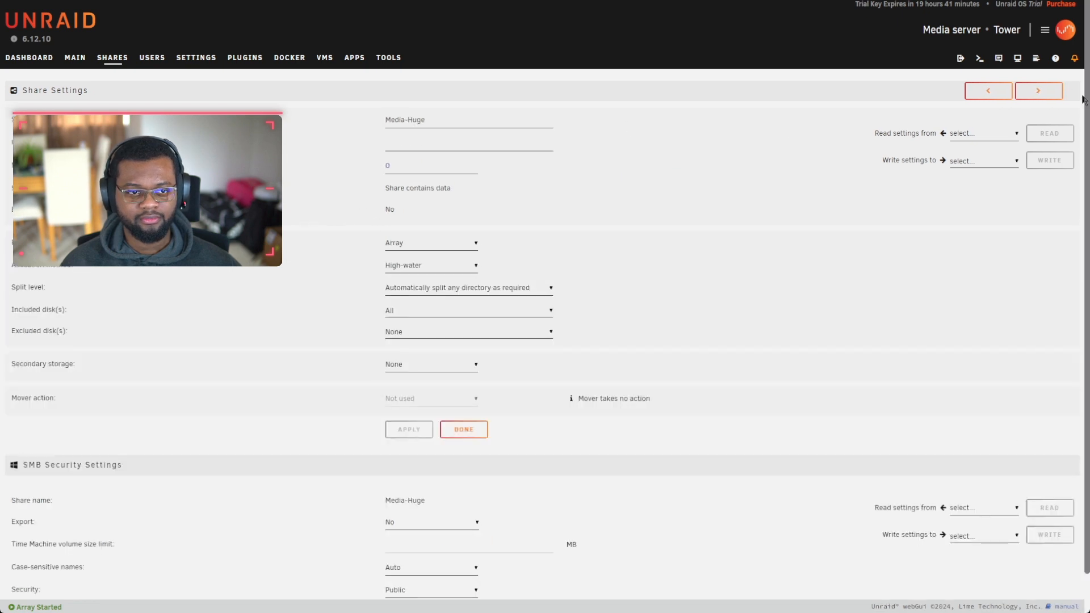
click(1048, 94)
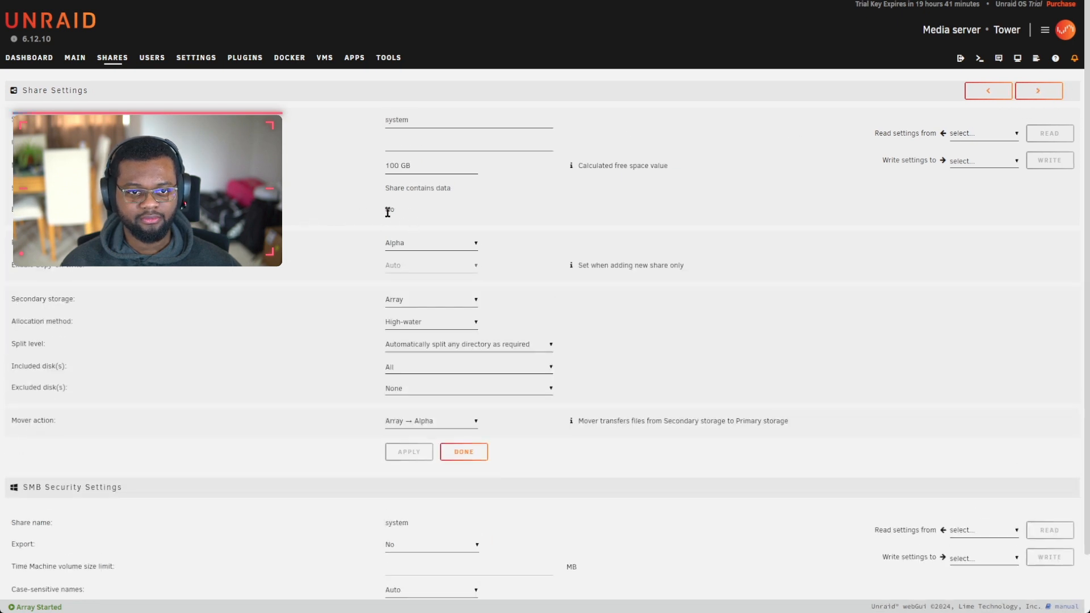
click(117, 59)
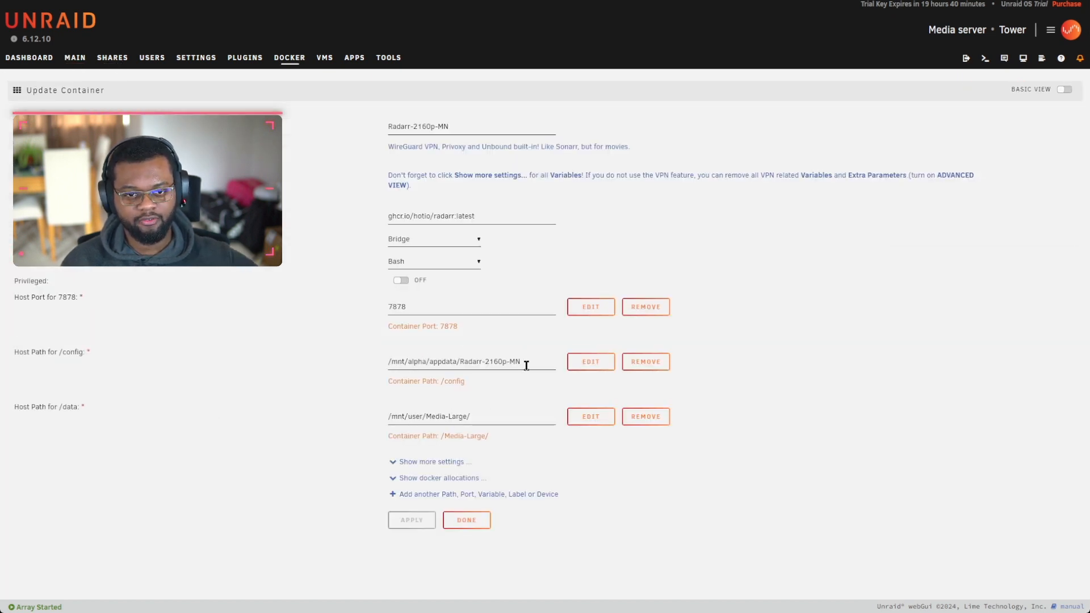
Step: Open the /config path mapping editor and cancel without changes
click(590, 361)
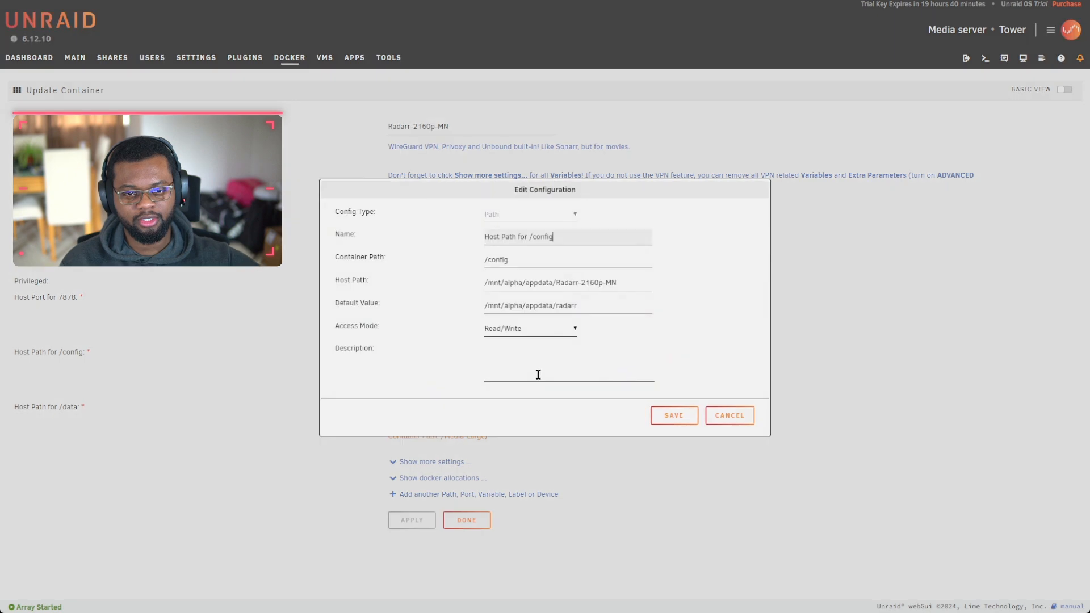
click(500, 285)
click(728, 416)
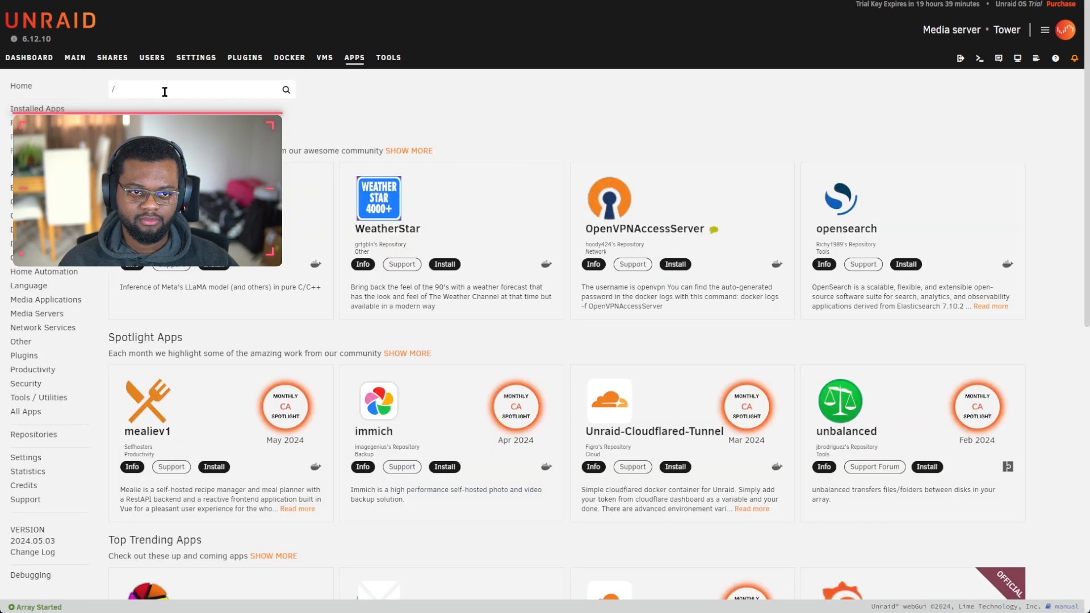
Step: Search the apps for 'sonarr', install hotio's sonarr and acknowledge the notice
key(BackSpace)
text(sonarr)
key(Return)
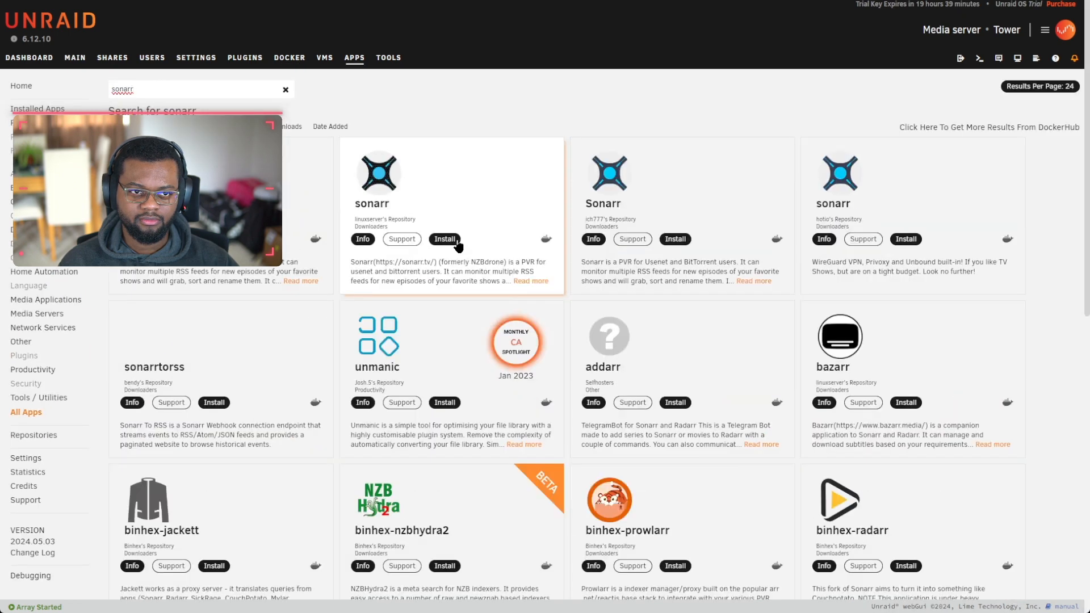
click(903, 240)
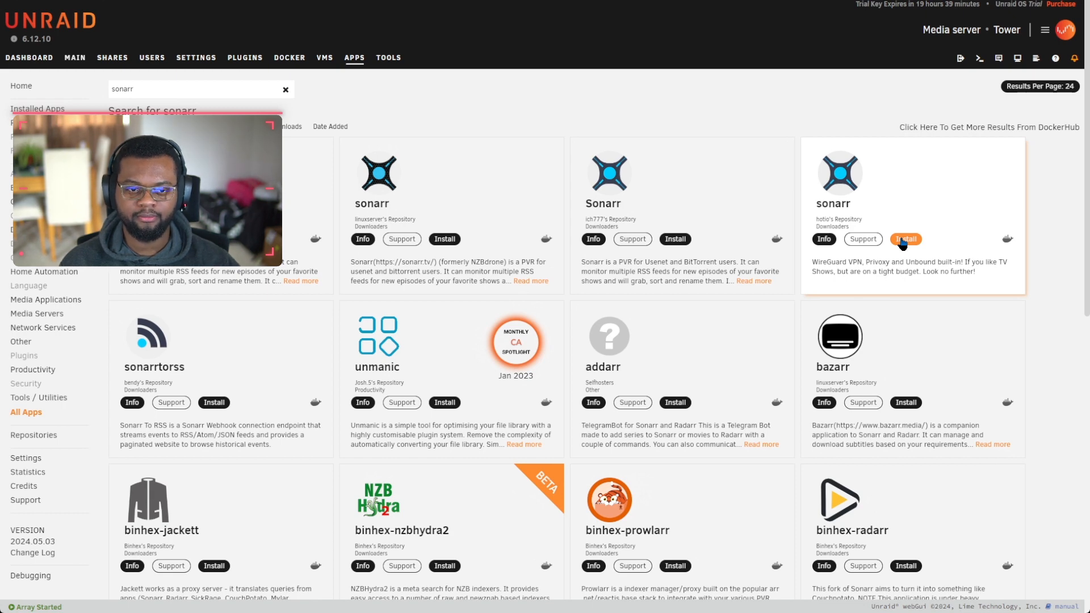
click(904, 239)
click(508, 392)
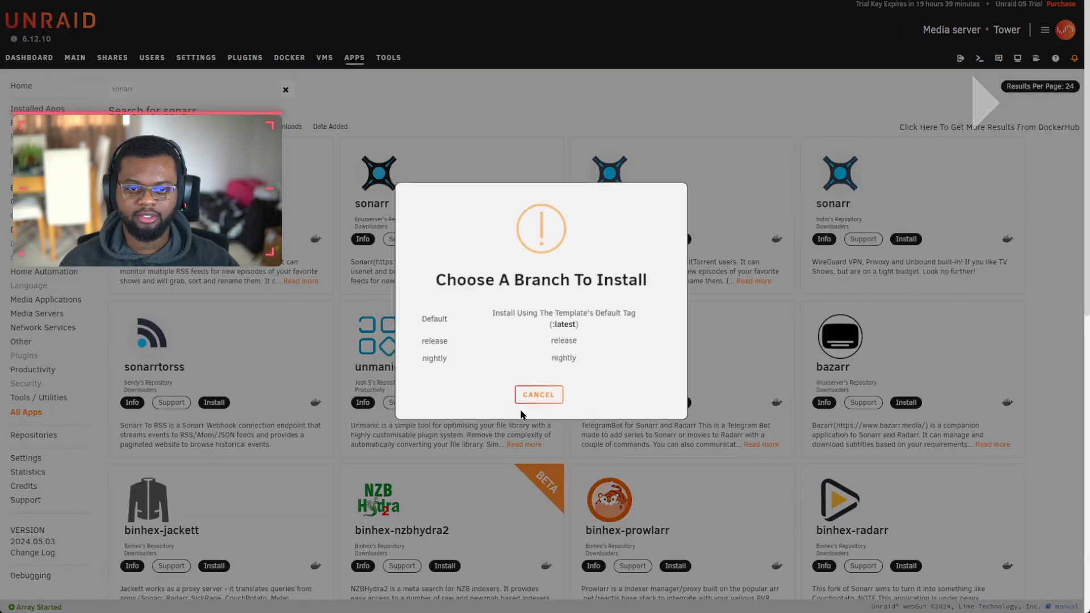
Step: Install with the default branch to open the sonarr container template
click(435, 315)
click(465, 420)
click(521, 393)
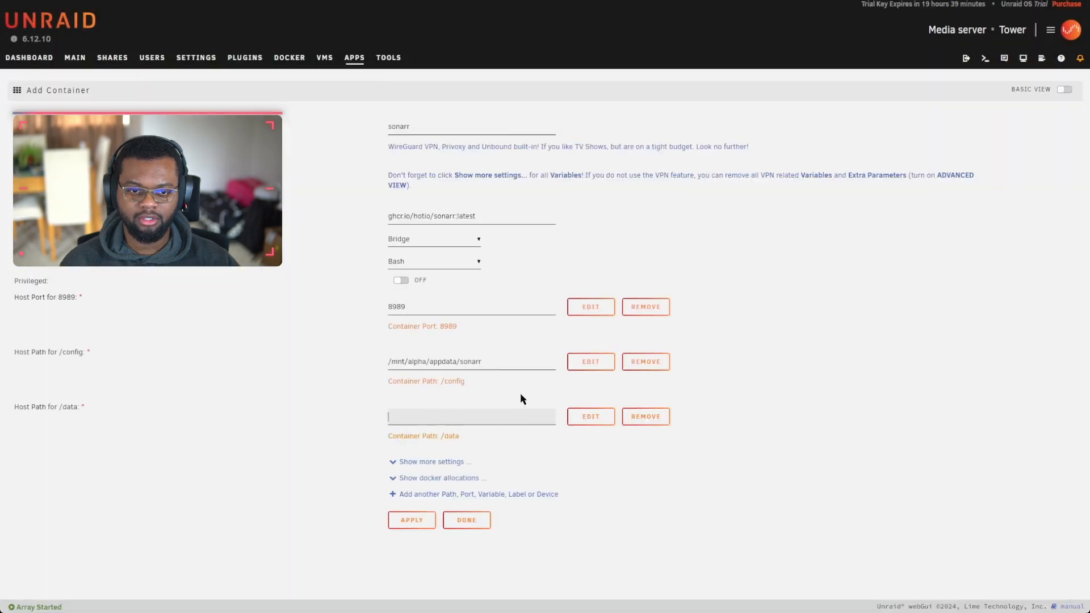
click(444, 358)
Step: Rename the container to Sonarr-2160p-MN and paste that name into the /config host path
drag(393, 129, 367, 140)
text(Sonarr)
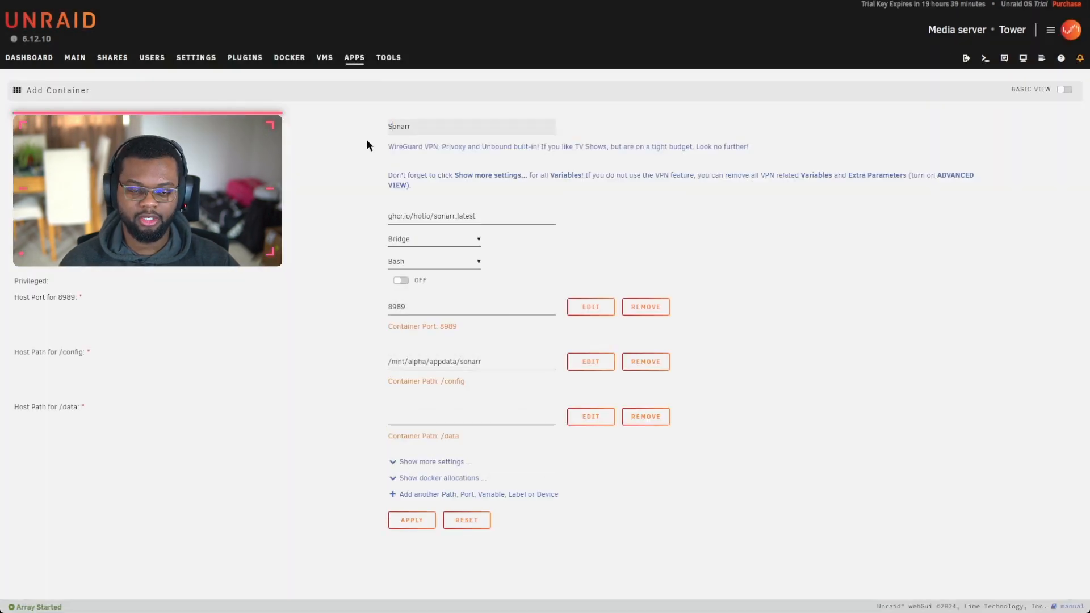
text(-2160)
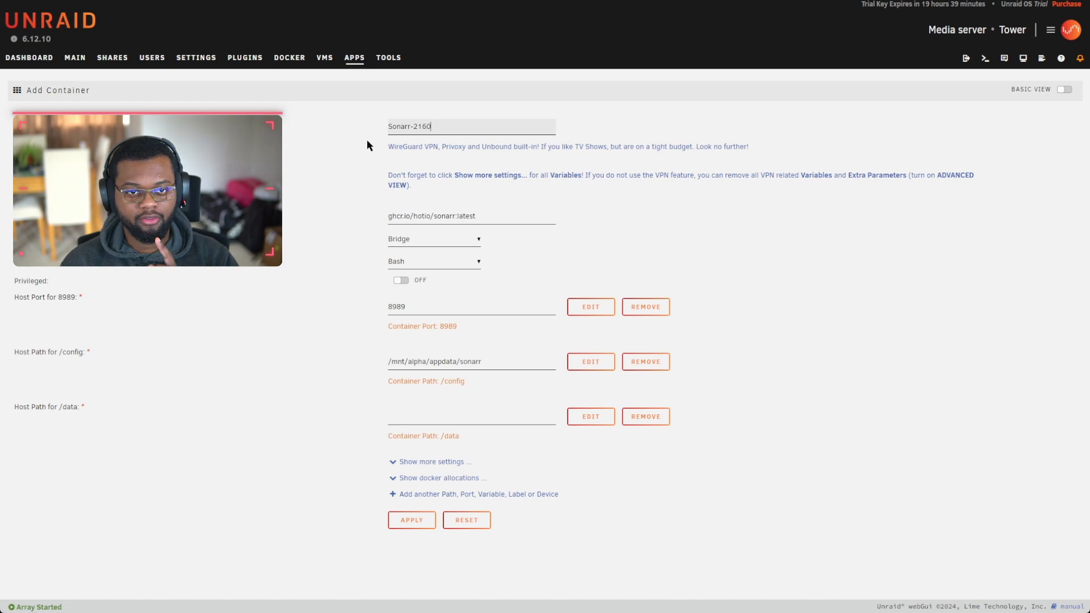
text(p-MN)
triple_click(462, 127)
key(ctrl+c)
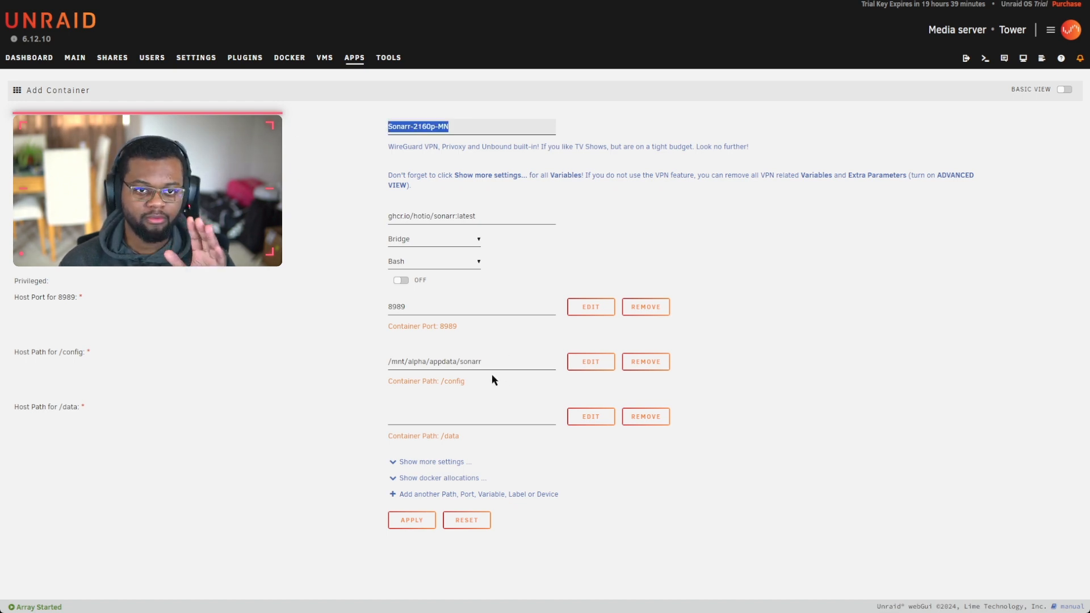
double_click(473, 362)
key(ctrl+v)
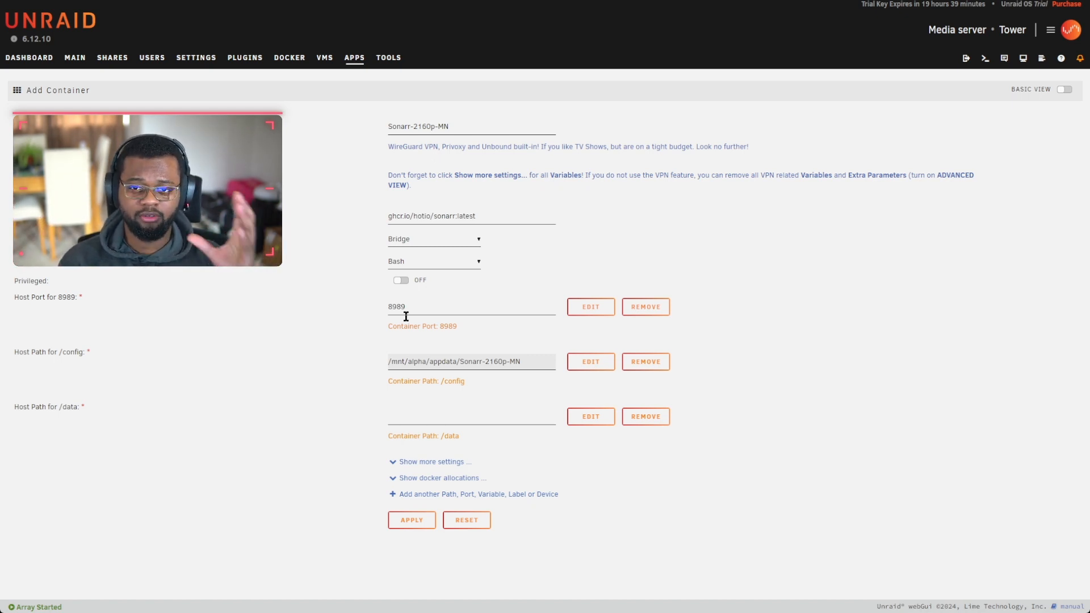
Step: Change the host port to 8991 and pick Media-Large as the /data host path
drag(397, 307, 445, 325)
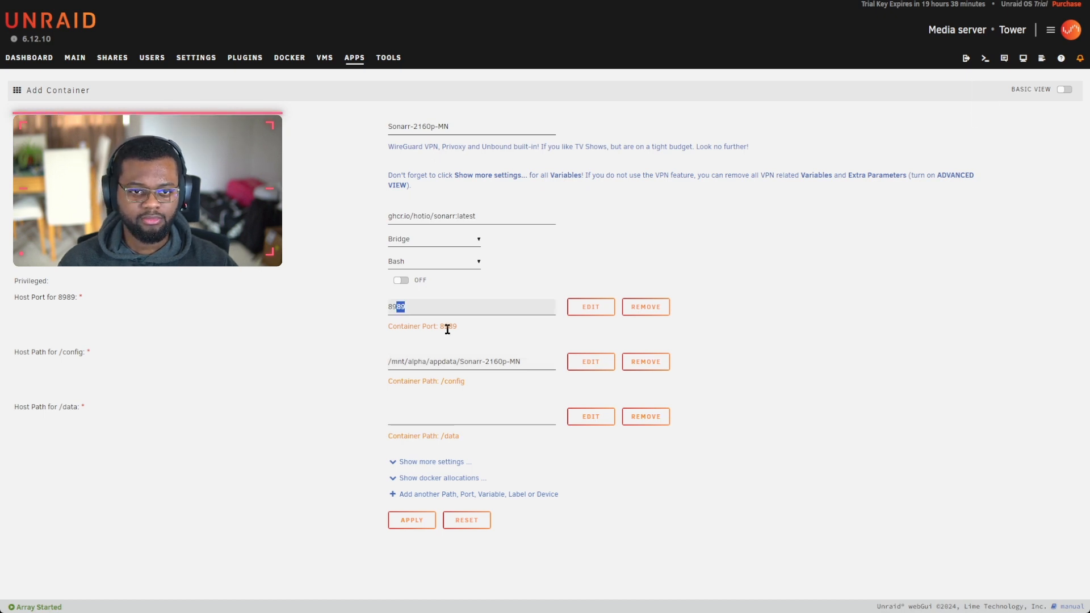
click(591, 416)
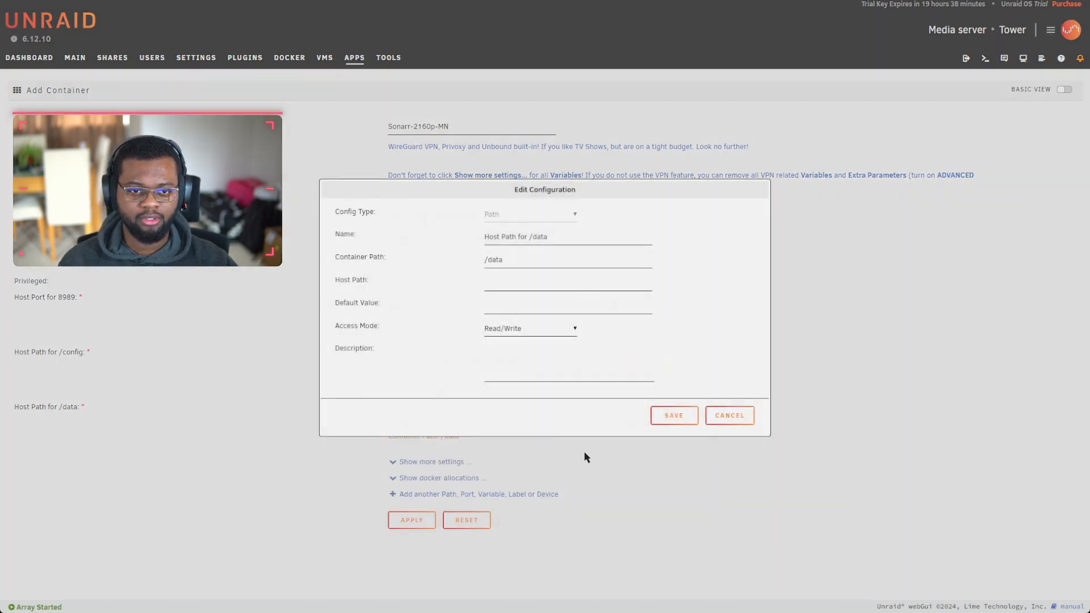
click(499, 283)
click(513, 369)
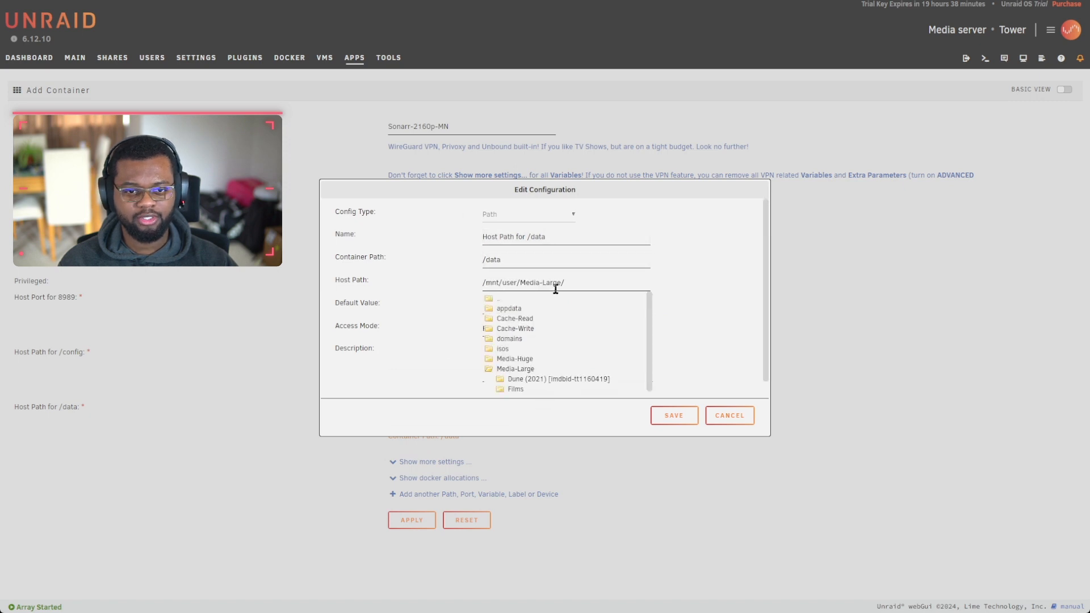
click(555, 289)
Step: Set the container path to /Media-Large/, save the mapping, and apply to create the container
drag(518, 282, 618, 296)
key(ctrl+c)
triple_click(511, 259)
key(ctrl+v)
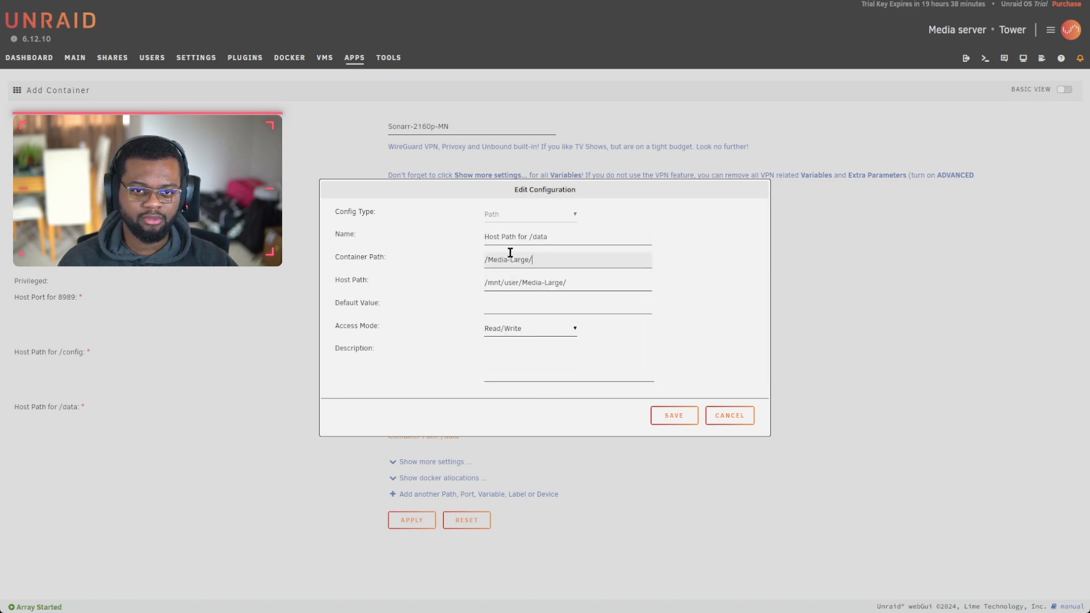
click(673, 415)
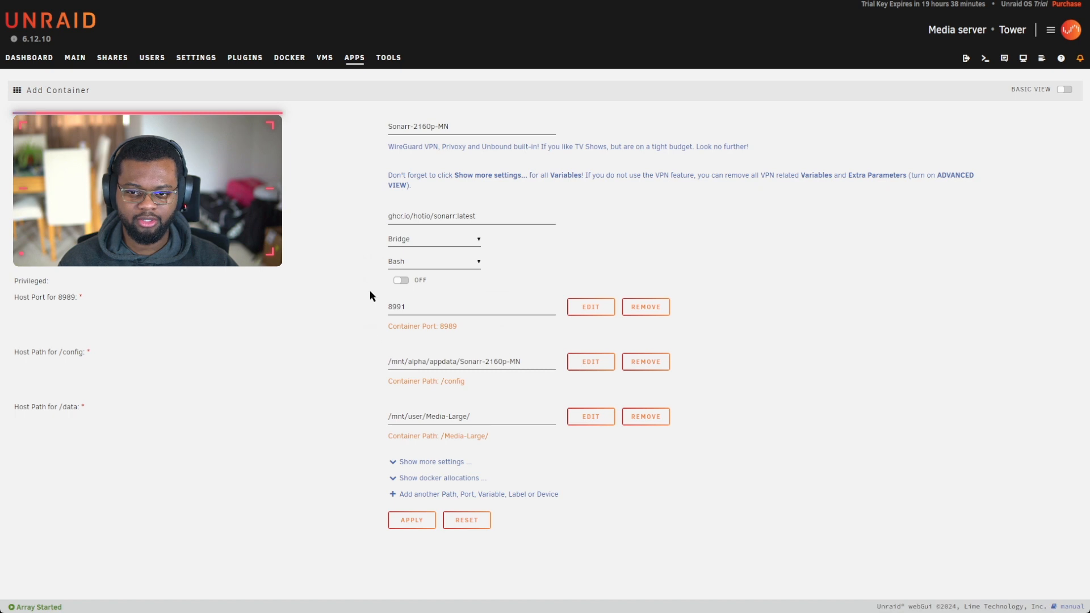
click(413, 519)
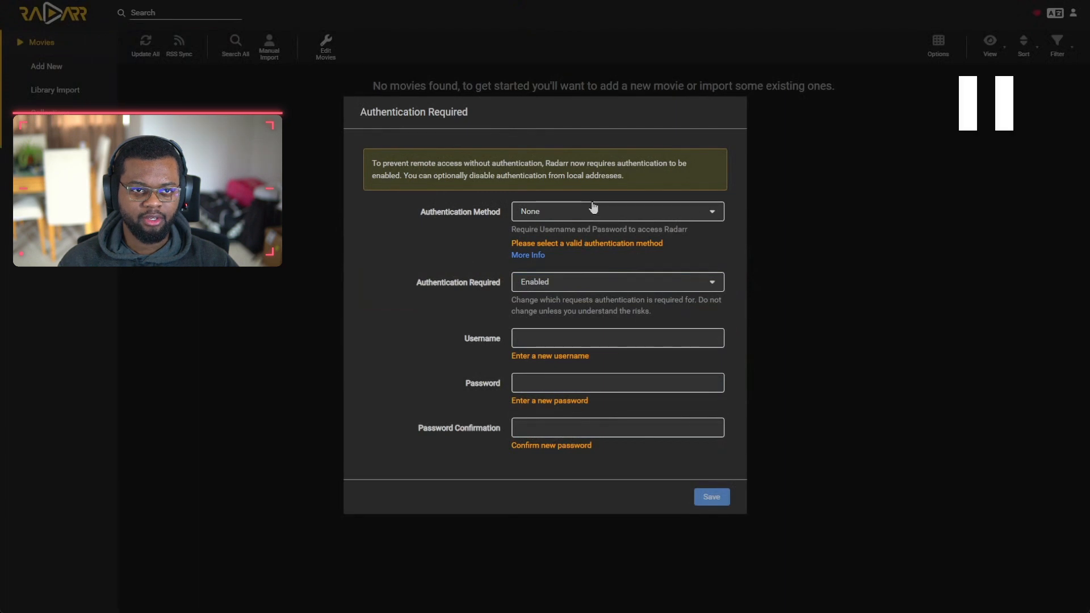
Step: Choose Forms (Login Page) authentication, keep it Enabled, and move to the Username field
click(591, 210)
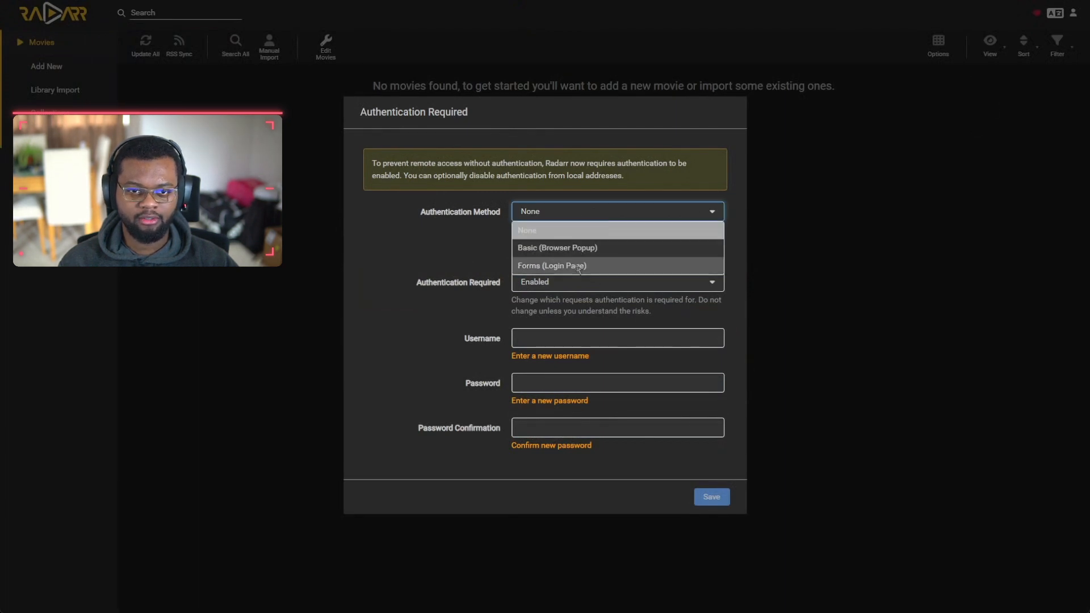
click(578, 266)
click(589, 276)
click(545, 291)
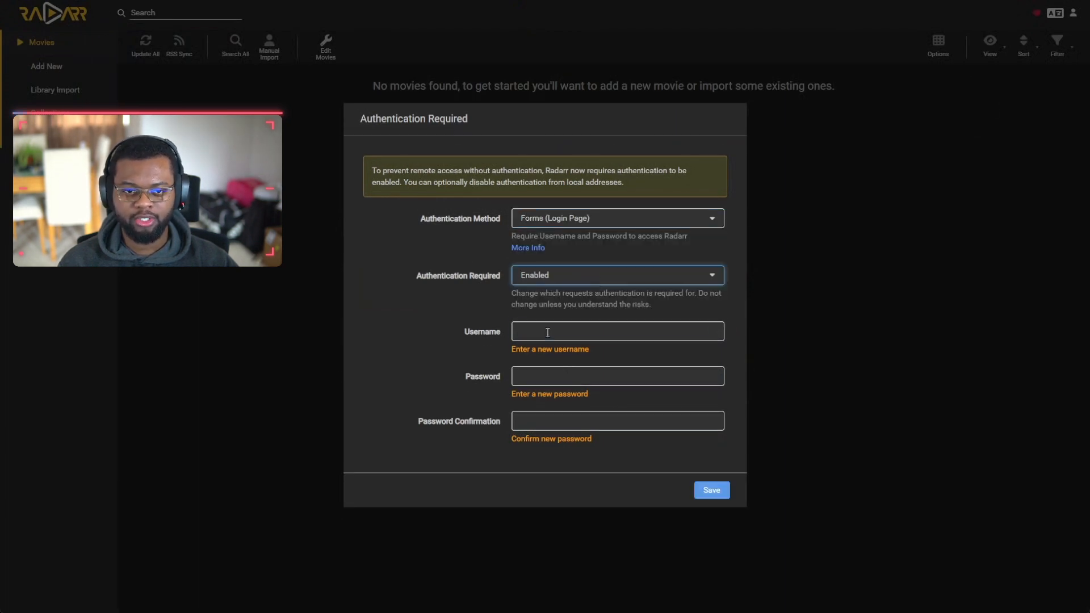
click(547, 332)
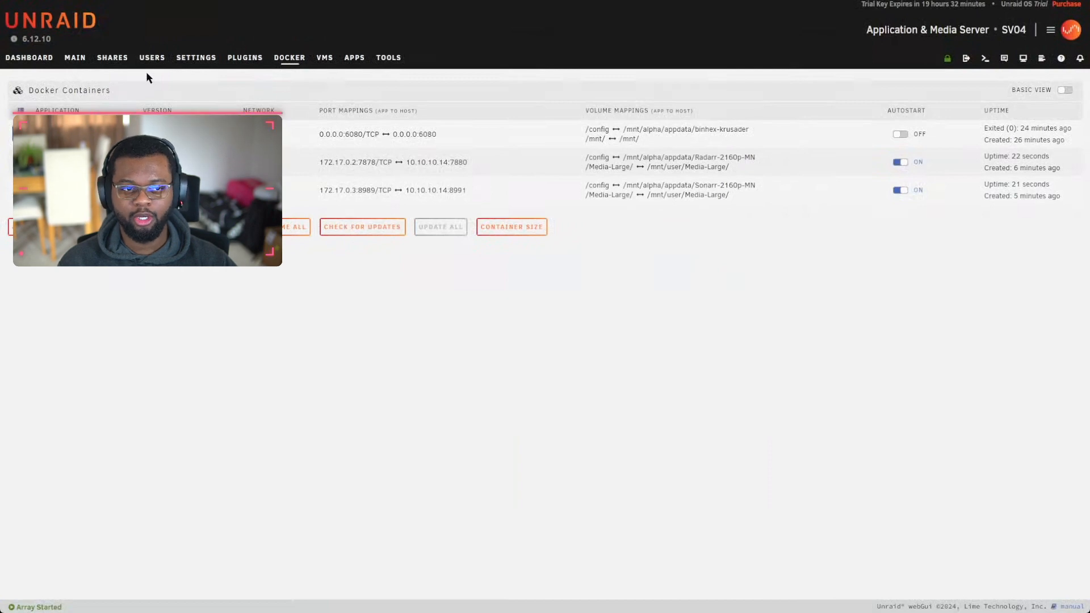
Step: Open the Alpha pool device's settings from the Main page
click(75, 58)
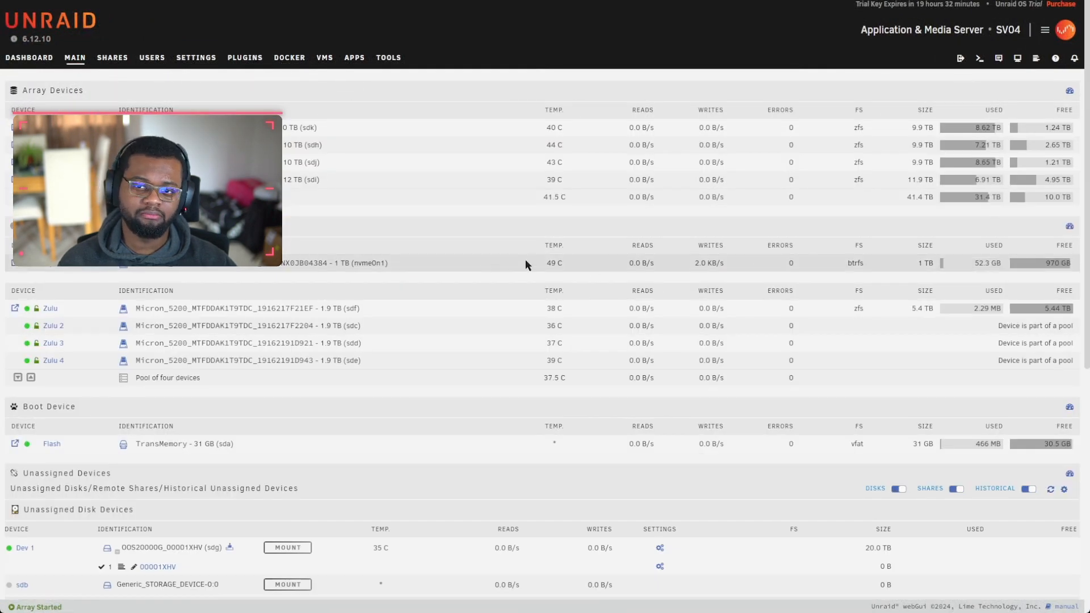
click(47, 265)
scroll(619, 412, down, 4)
scroll(568, 369, up, 2)
scroll(404, 291, down, 4)
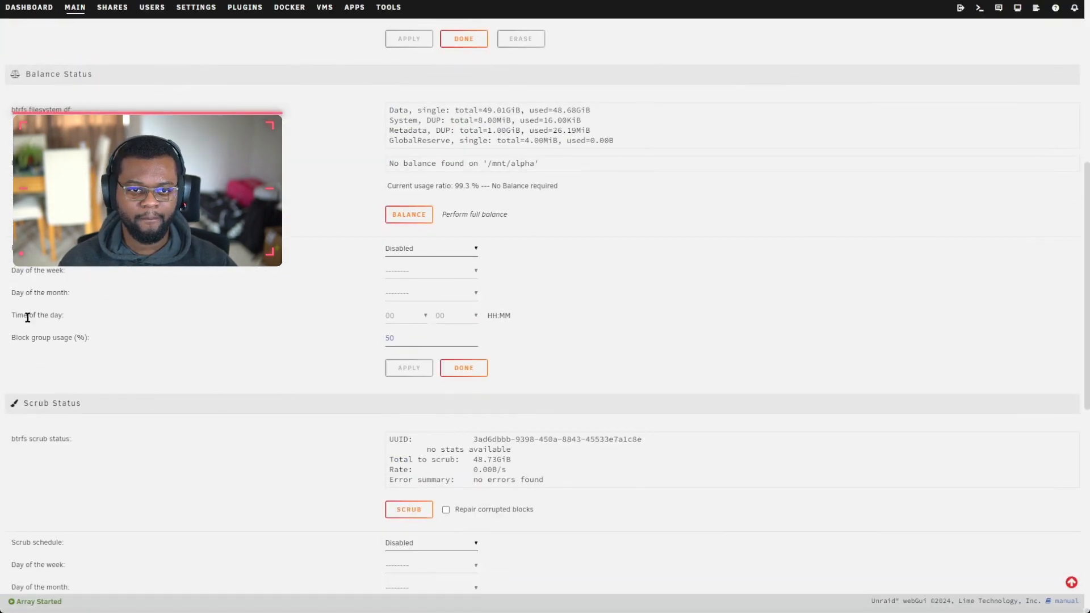
scroll(494, 463, down, 4)
scroll(445, 380, up, 11)
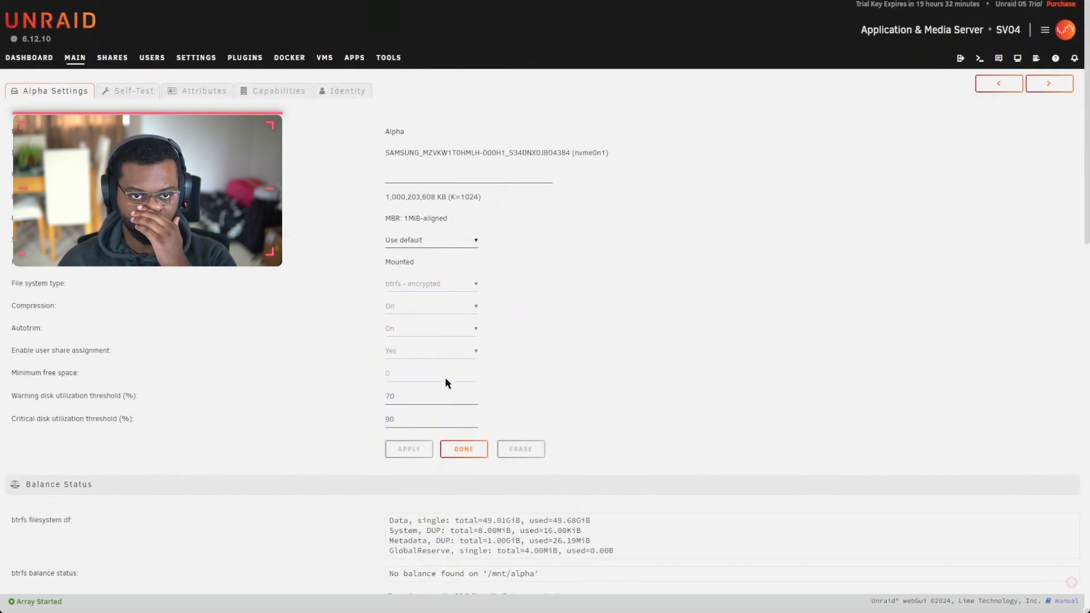
scroll(462, 397, down, 15)
Step: Set warning temperature 55 and critical 60, apply, and return to Main
click(414, 342)
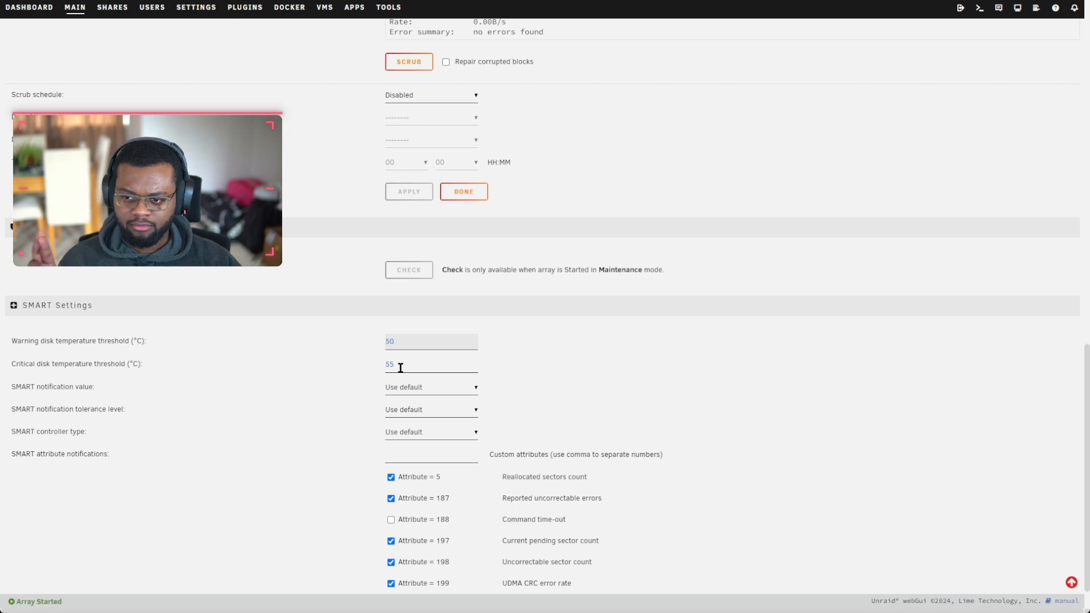
key(BackSpace)
text(5)
click(400, 368)
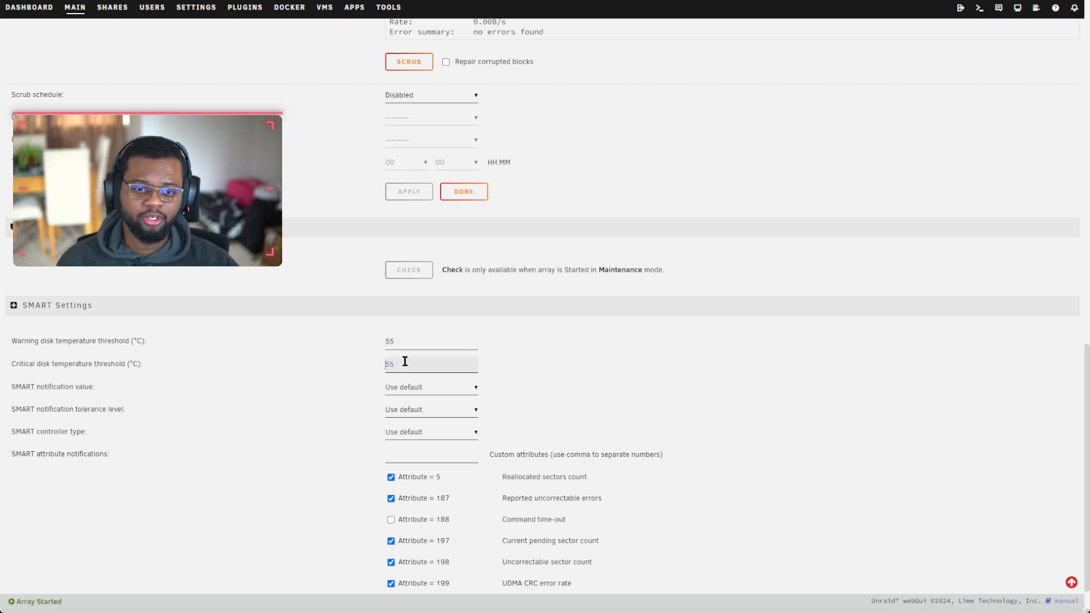
text(60)
scroll(588, 409, down, 3)
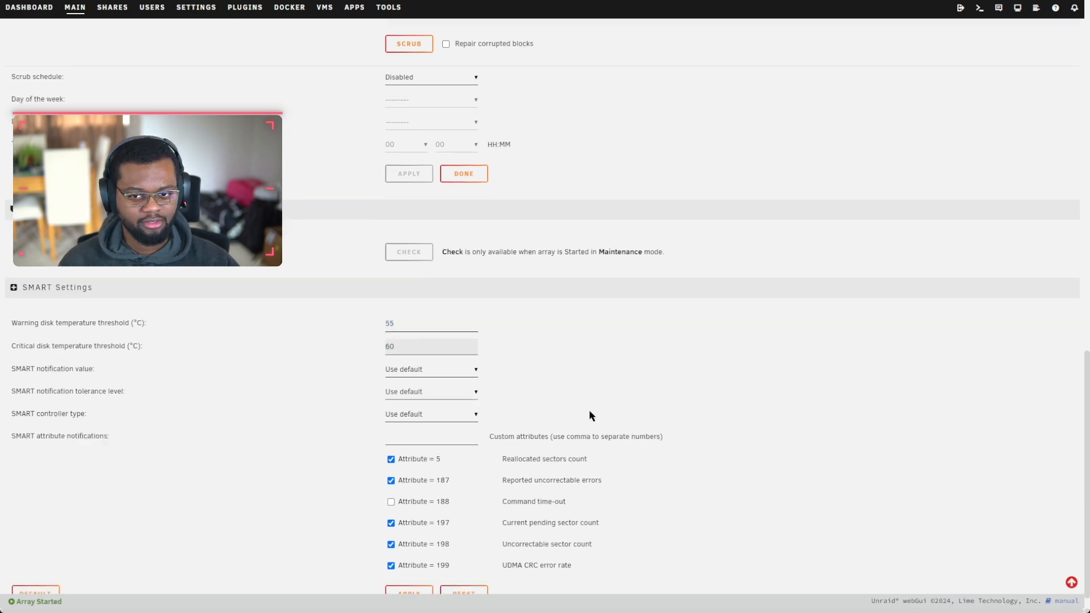
click(424, 564)
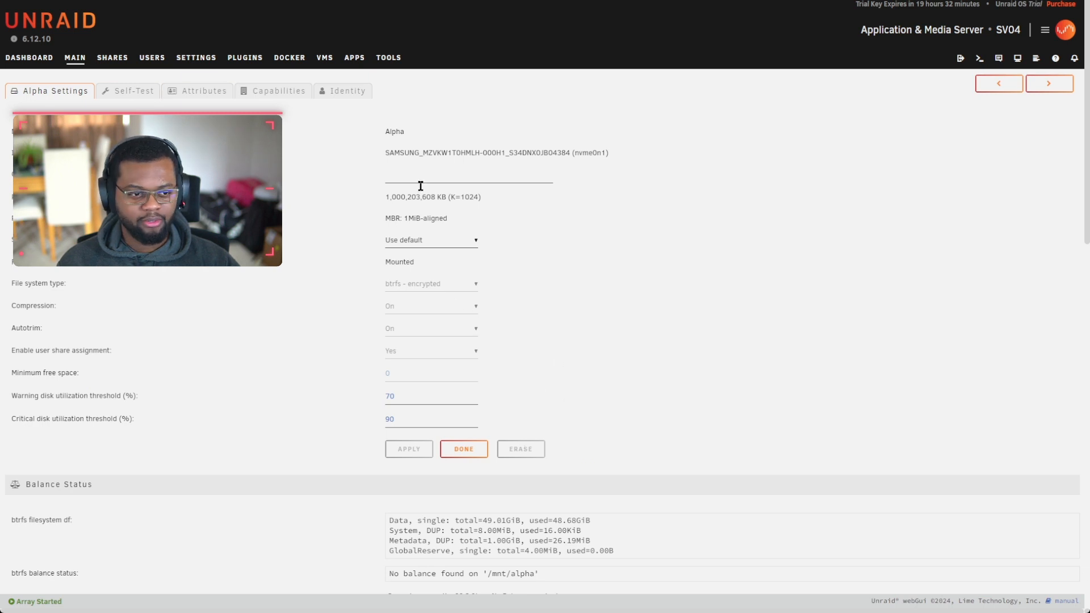
click(464, 449)
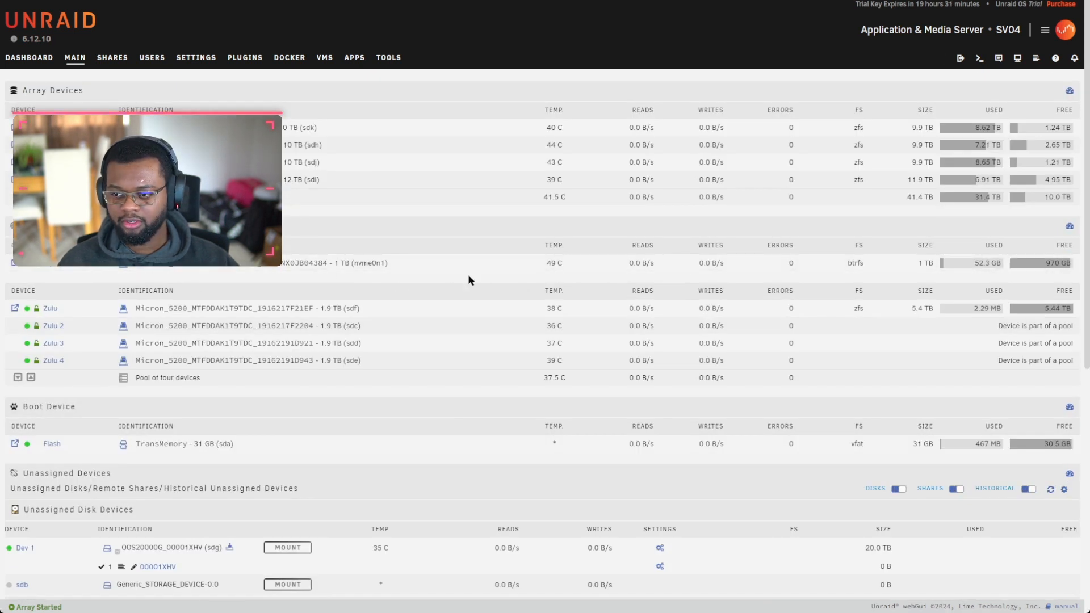
click(354, 58)
click(75, 58)
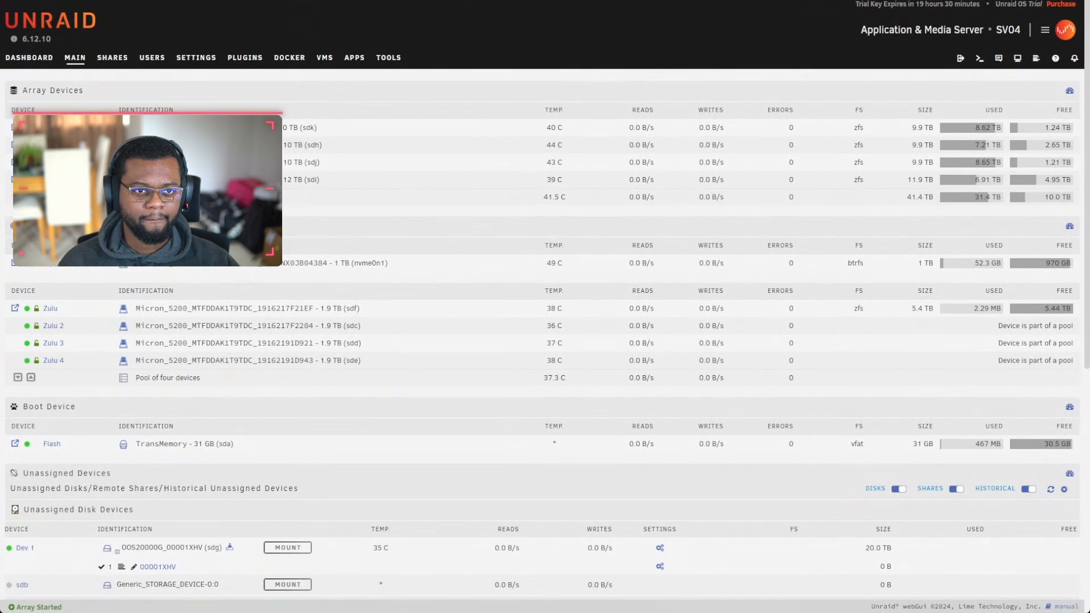
Step: In Media Management, enable Rename Movies and paste the new movie file and folder formats
click(283, 66)
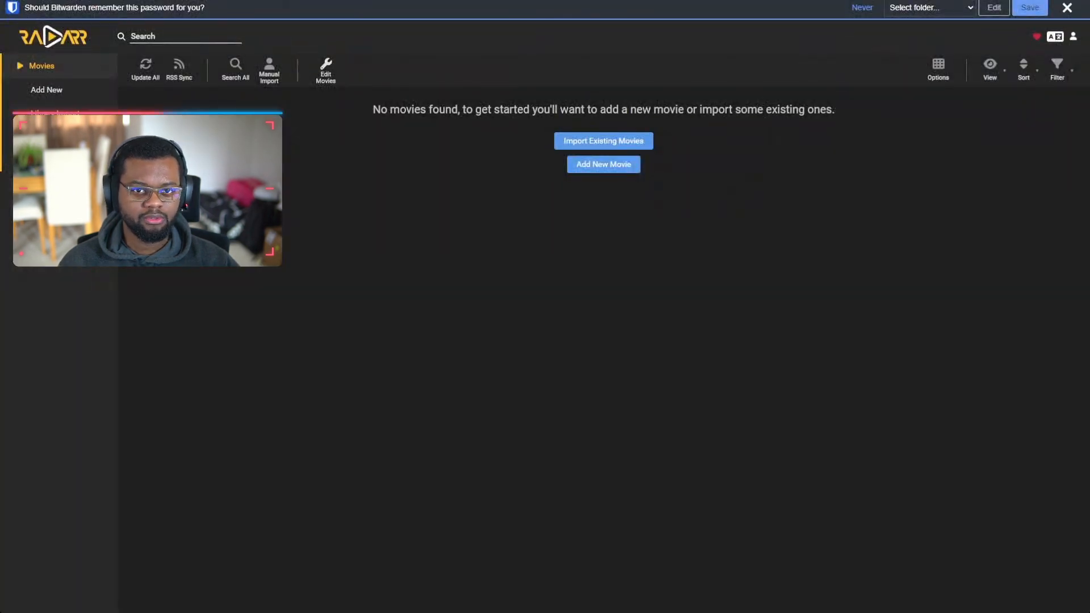
click(43, 234)
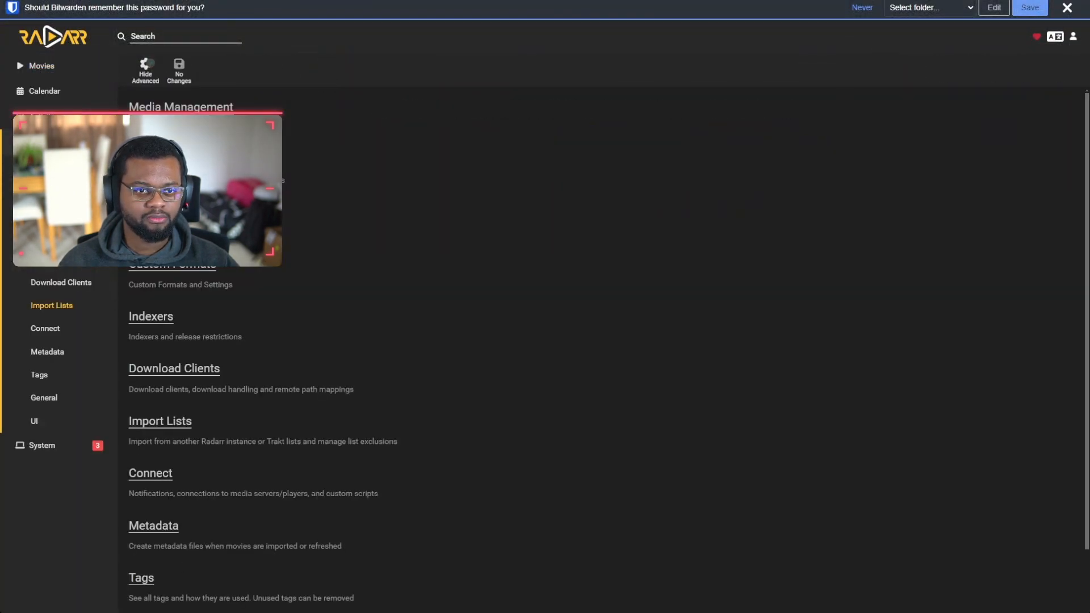
click(181, 107)
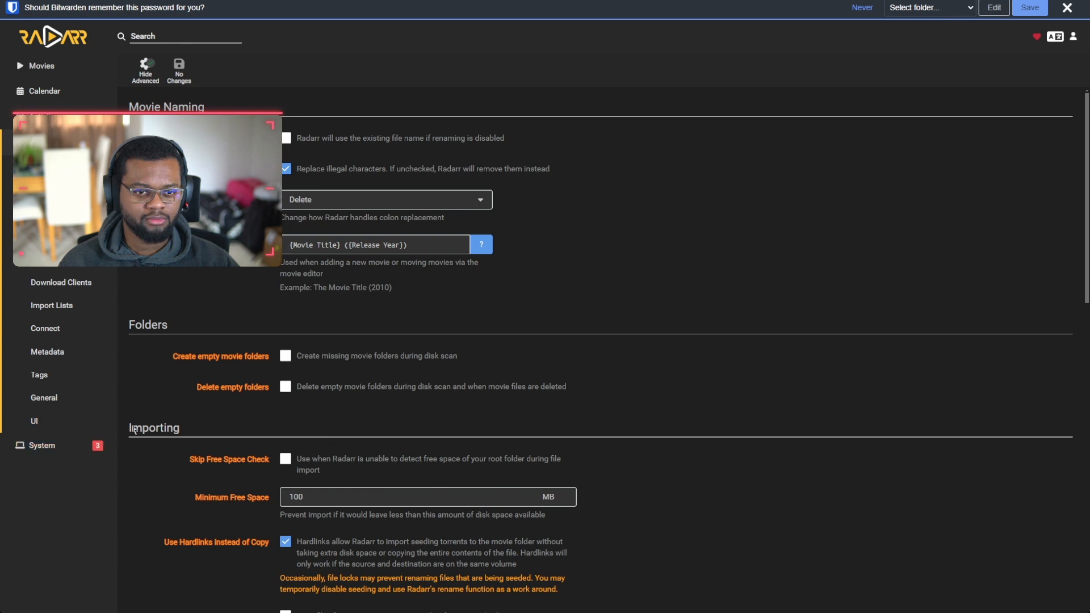
click(286, 137)
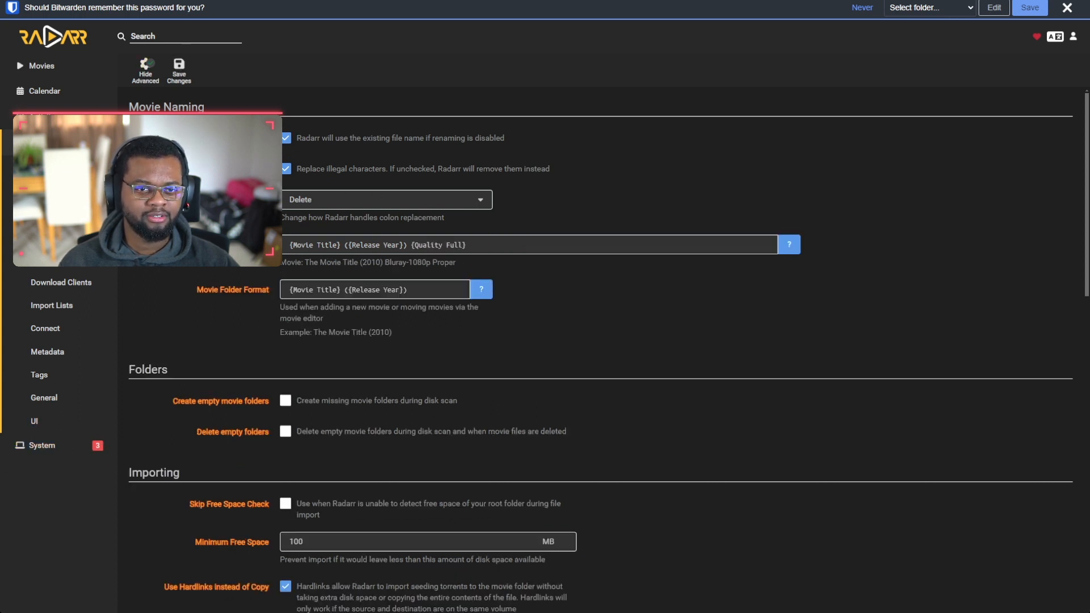
drag(470, 246, 282, 247)
key(ctrl+v)
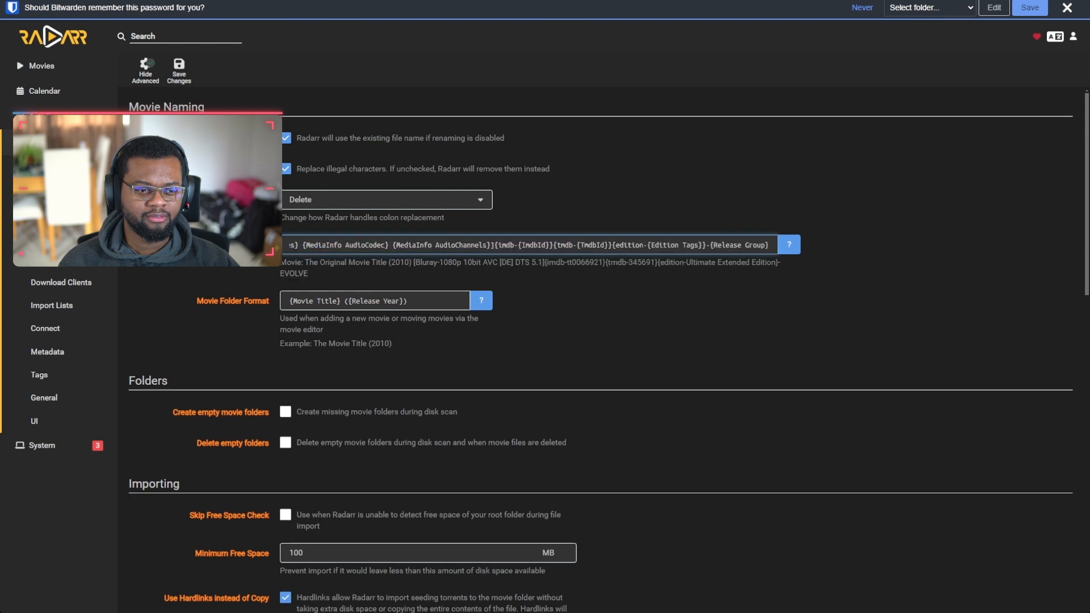
click(398, 300)
key(ctrl+a)
key(ctrl+v)
click(324, 390)
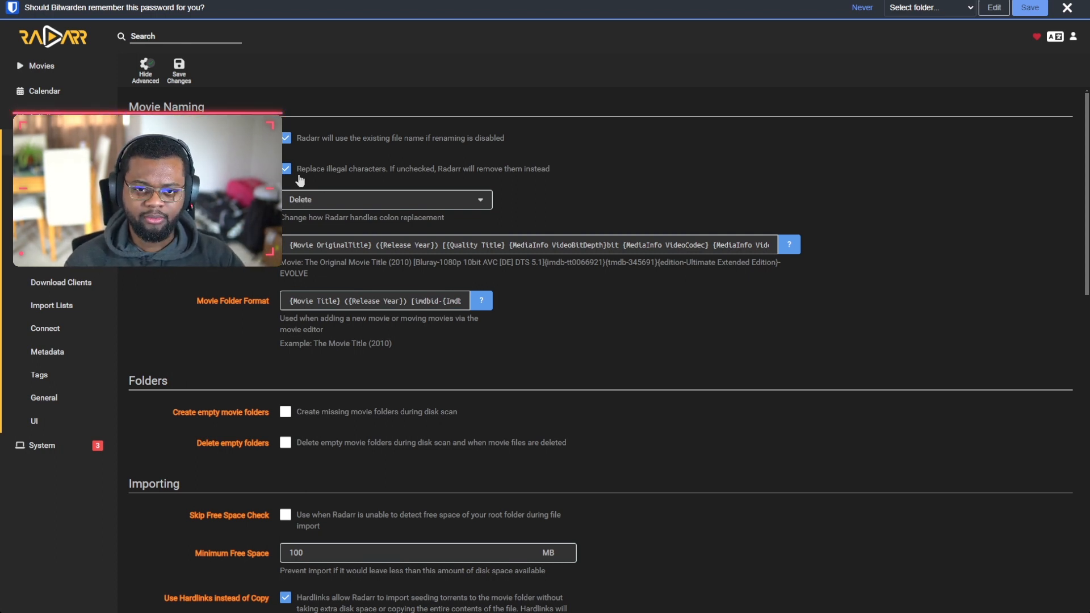
Step: Set Colon Replacement to Replace with Dash and enable deleting empty folders
click(389, 205)
click(341, 234)
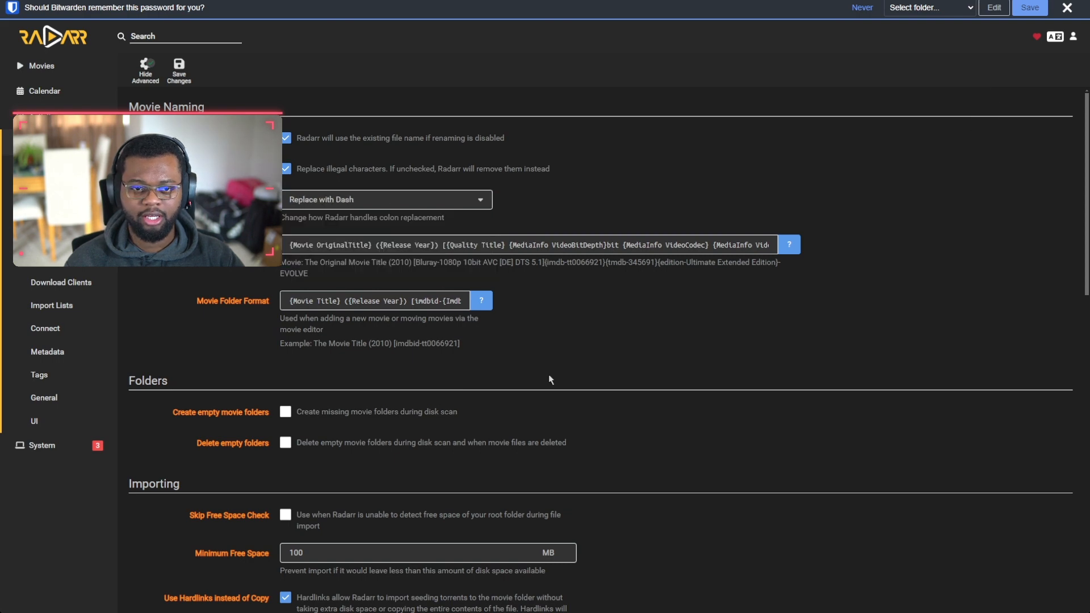
scroll(258, 267, down, 3)
scroll(311, 228, down, 3)
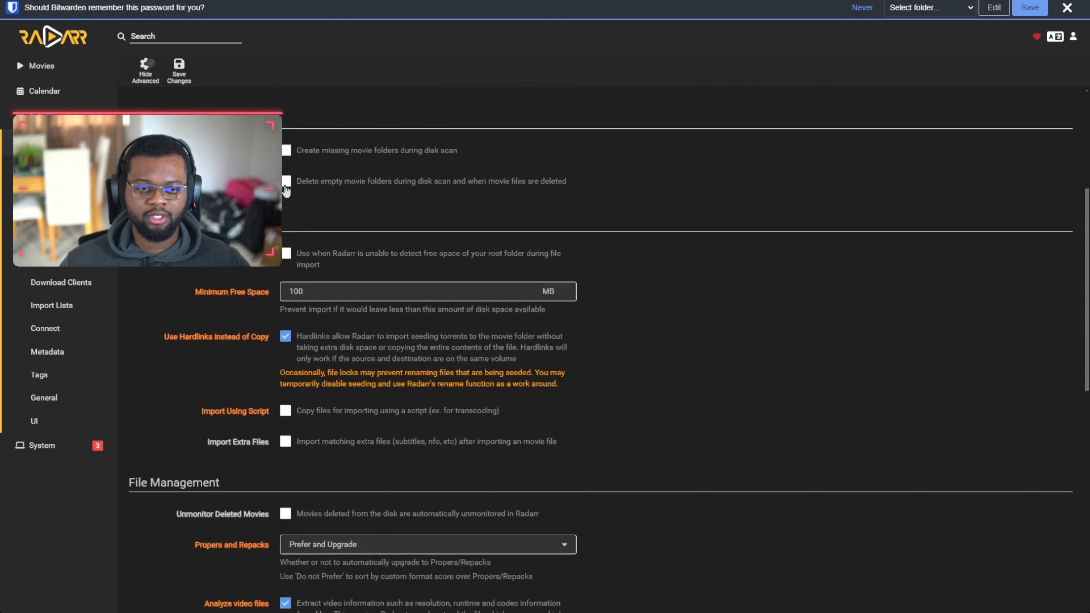
click(286, 181)
Step: Enable Import Extra Files and set Change File Date to Physical Release Date
scroll(364, 307, down, 4)
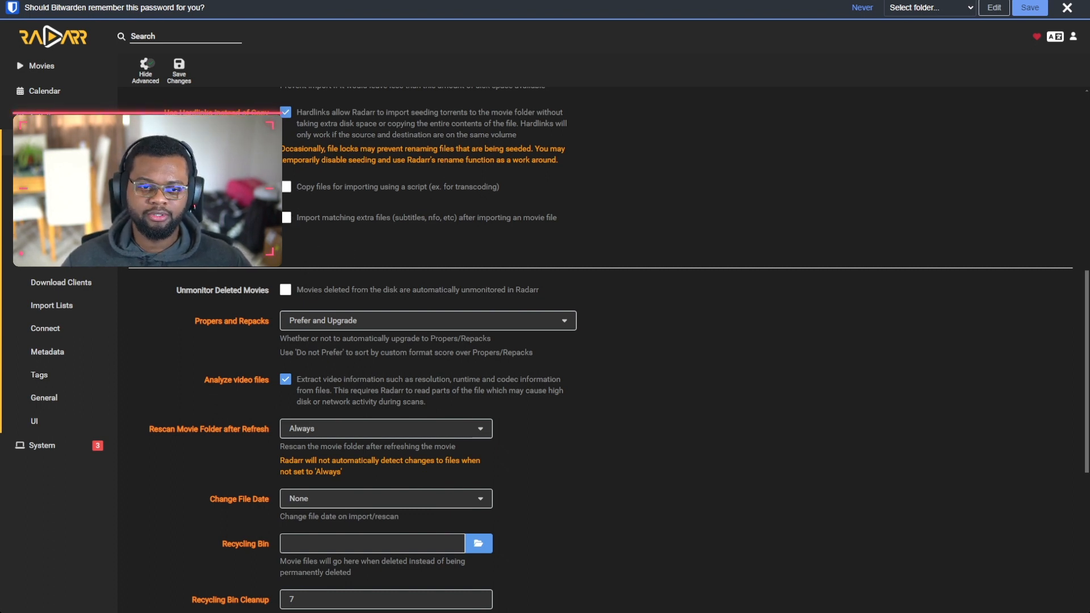
click(286, 217)
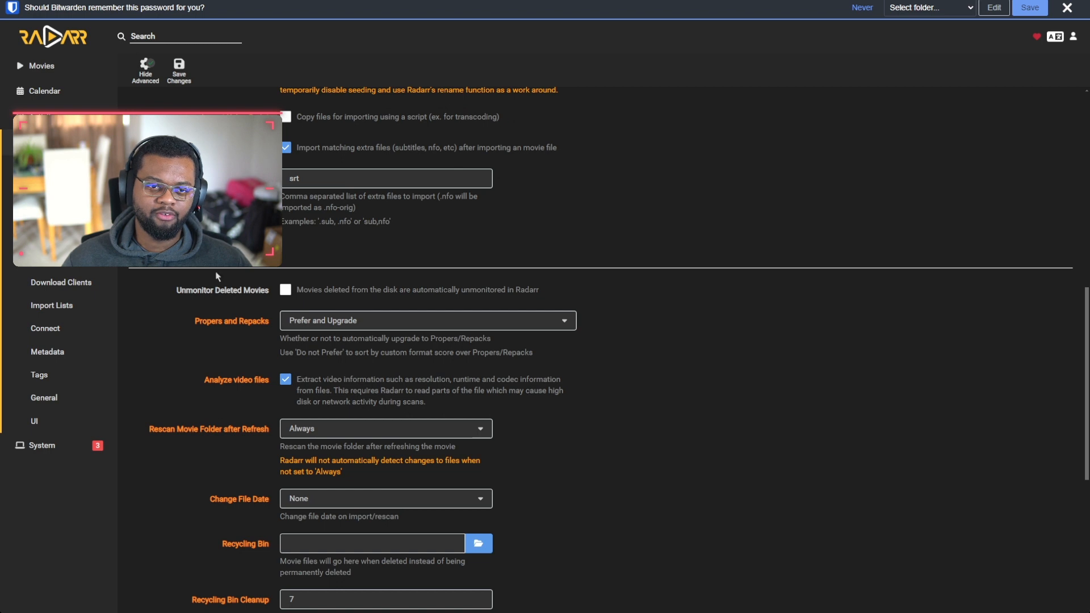
scroll(287, 226, down, 2)
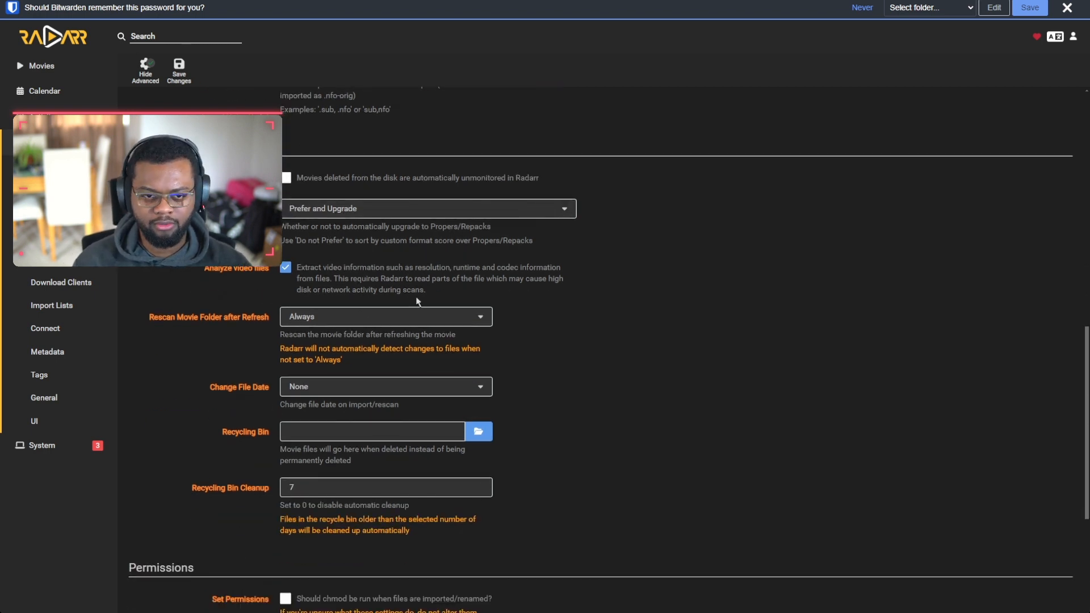
click(318, 388)
click(317, 441)
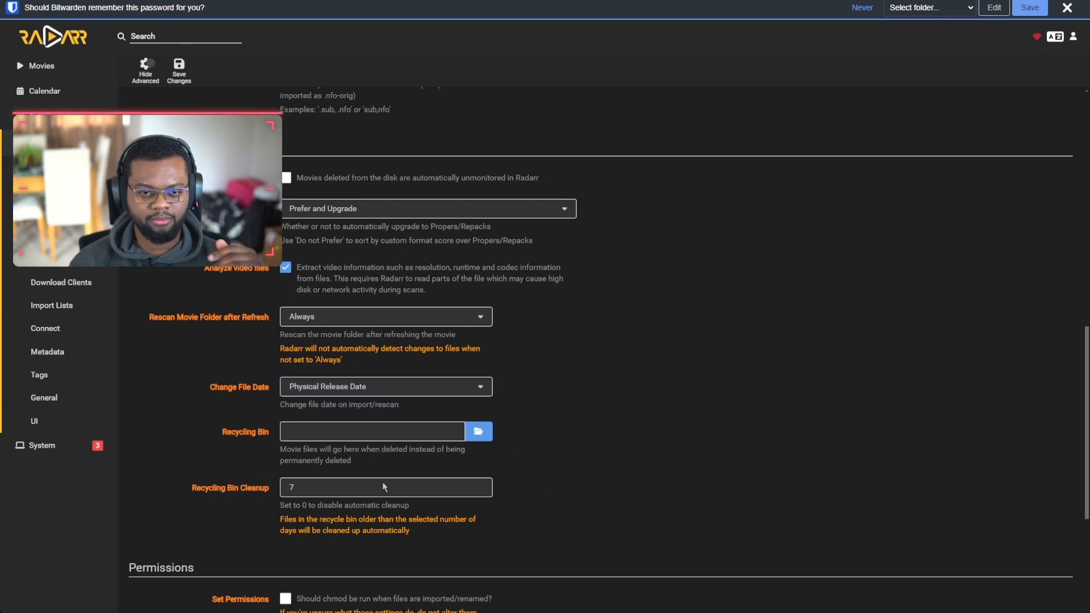
Step: Point the recycling bin at /Media-Large/[Recycle Bin]/Radarr-2160p-MN/
click(480, 408)
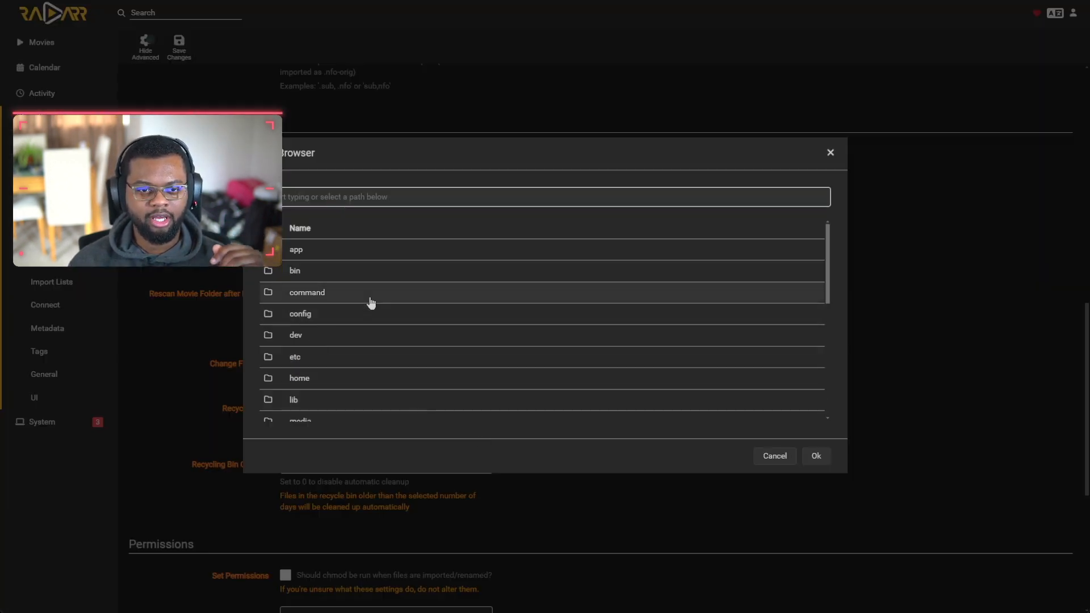
scroll(328, 284, down, 5)
click(329, 257)
click(336, 271)
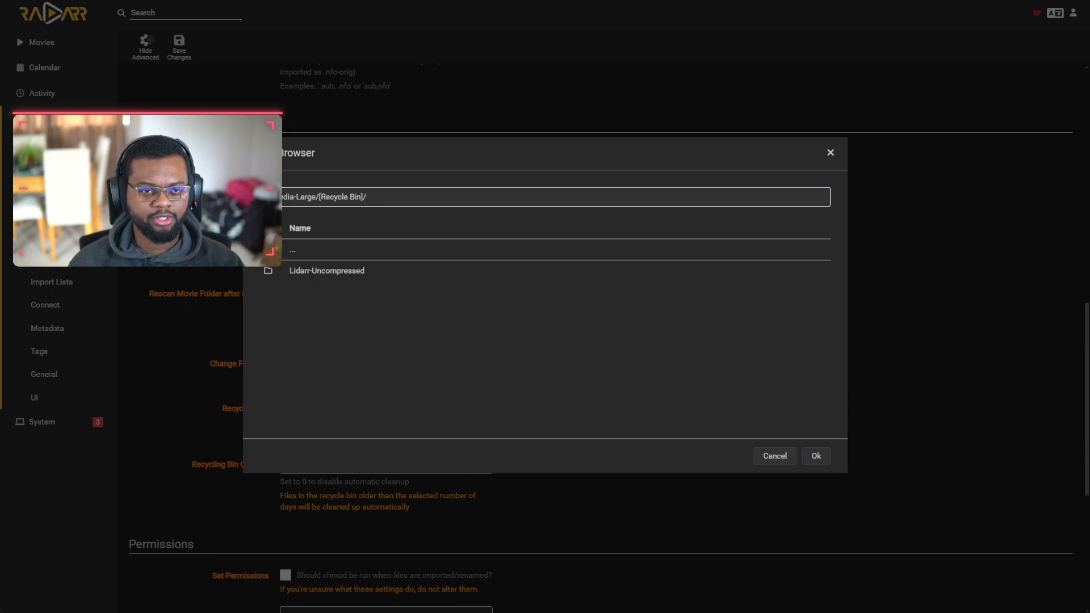
click(309, 250)
click(309, 272)
click(332, 291)
click(815, 456)
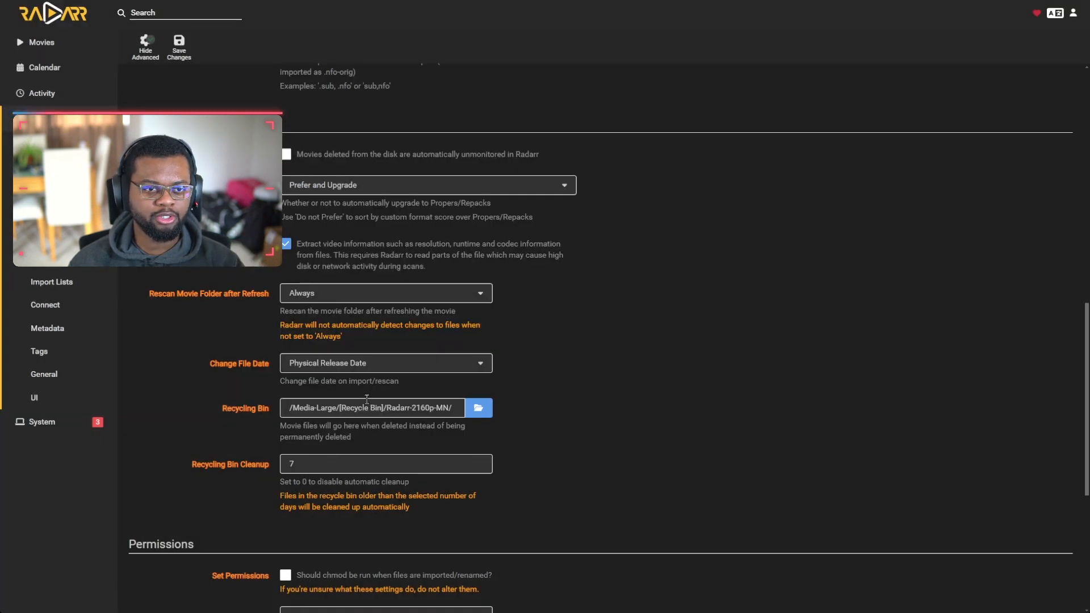
Step: Save the media management settings and return to the Movies page
scroll(367, 399, down, 5)
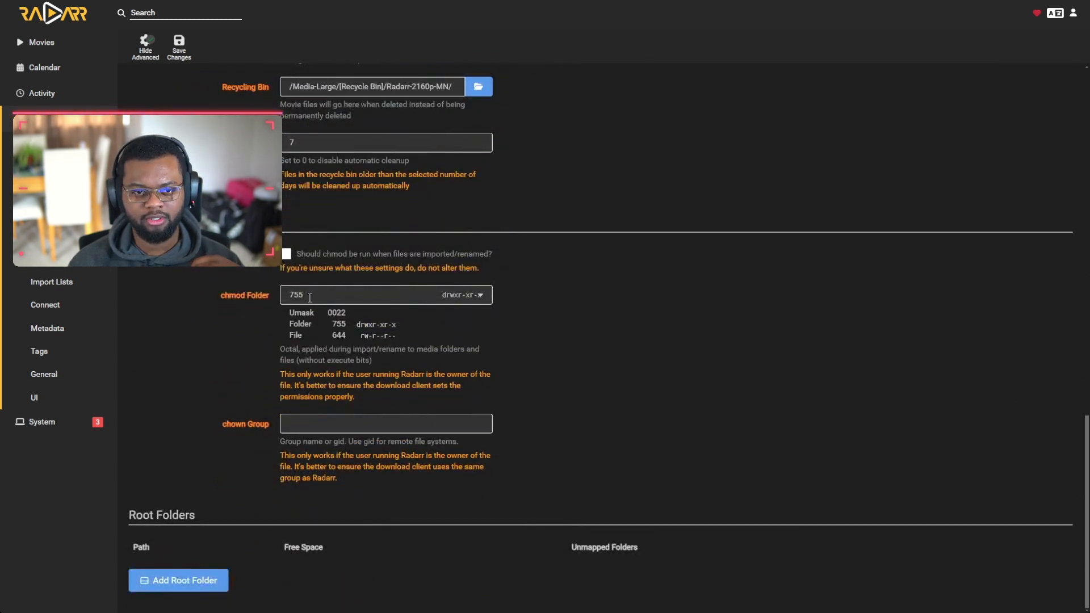
click(188, 56)
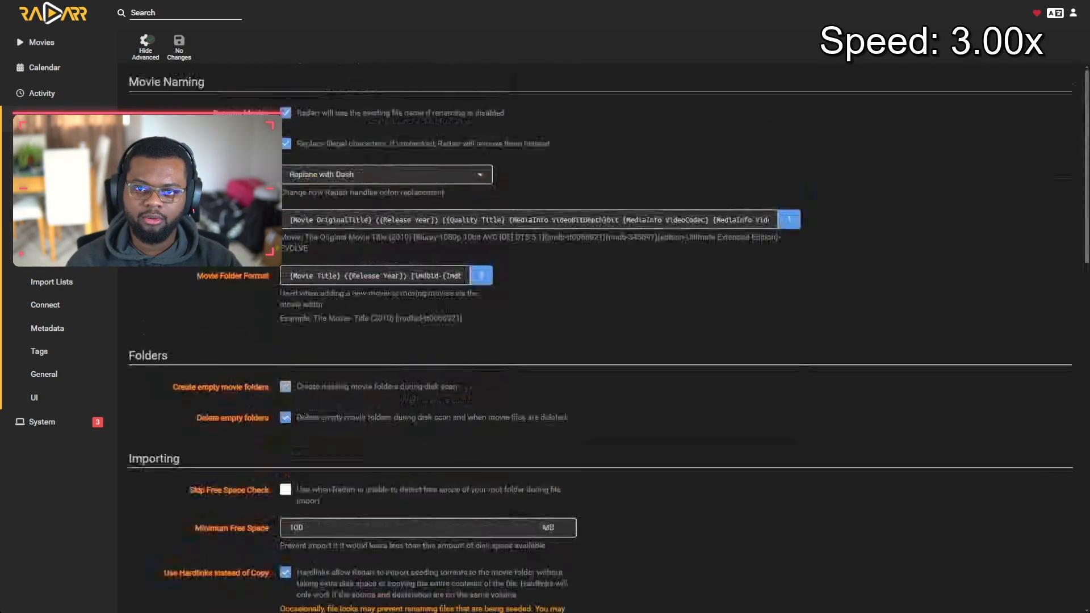
click(42, 42)
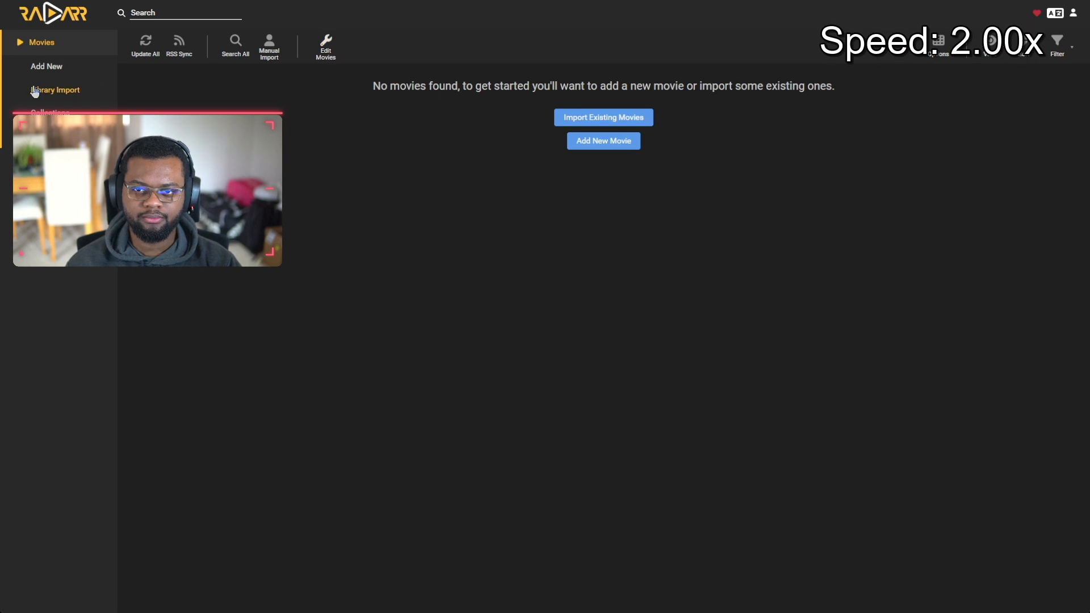
Step: Start a Library Import and browse the folder picker to /Media-Large/Films/
click(59, 88)
click(623, 186)
scroll(346, 301, down, 3)
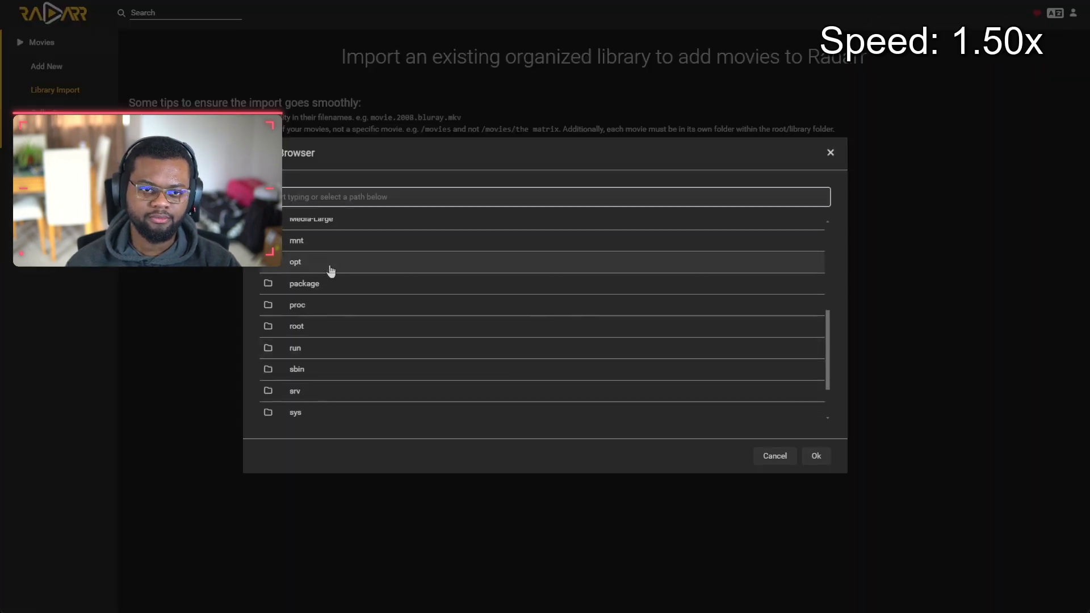
scroll(340, 275, up, 1)
click(346, 278)
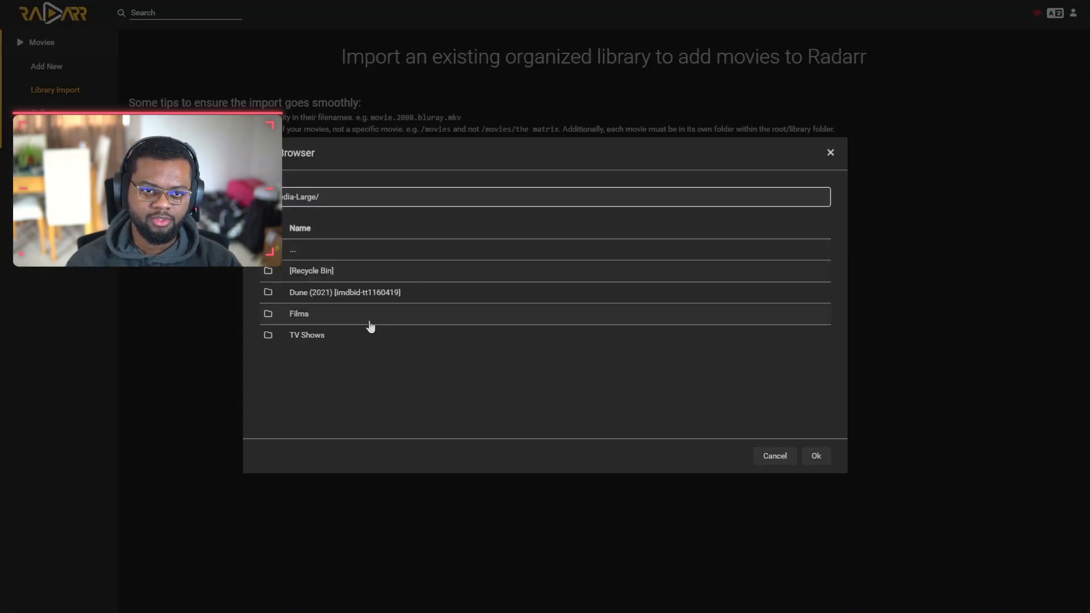
click(317, 321)
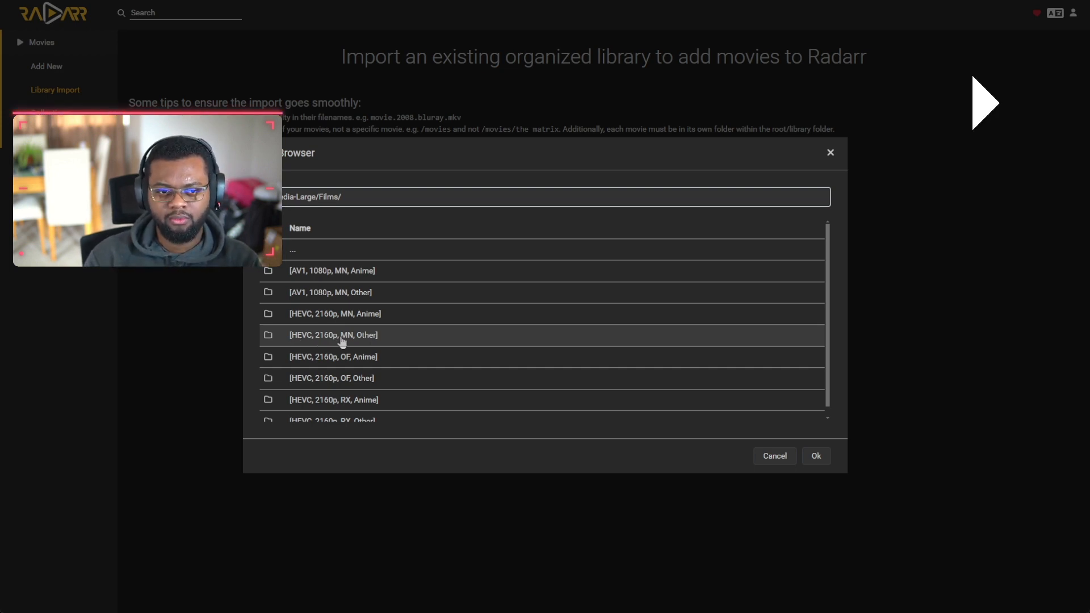
scroll(377, 342, down, 1)
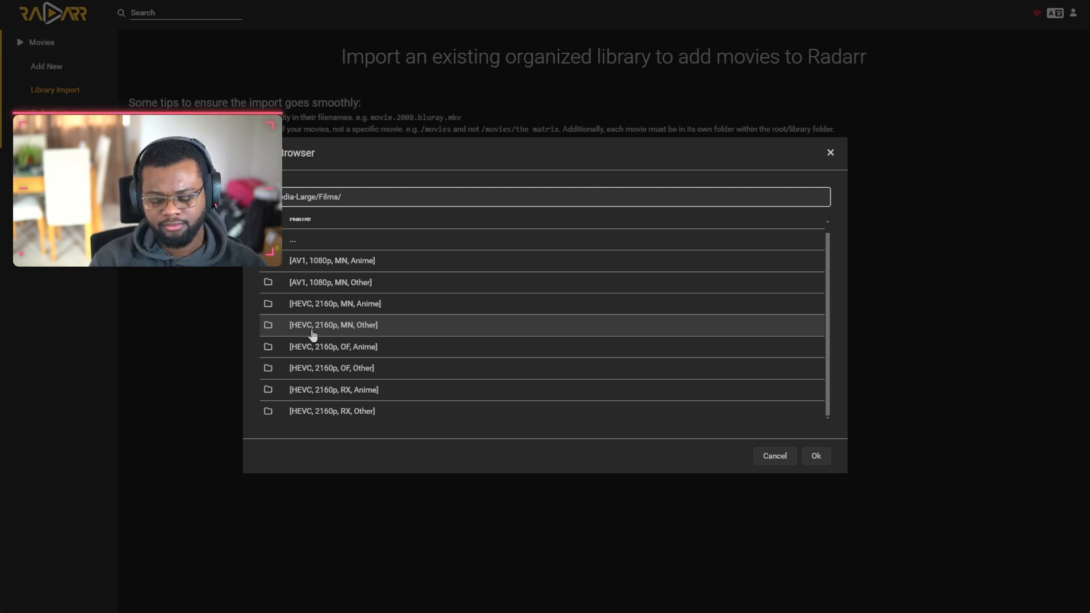
Step: Choose /Media-Large/Films/[HEVC, 2160p, MN, Other]/ as the import root folder
click(344, 335)
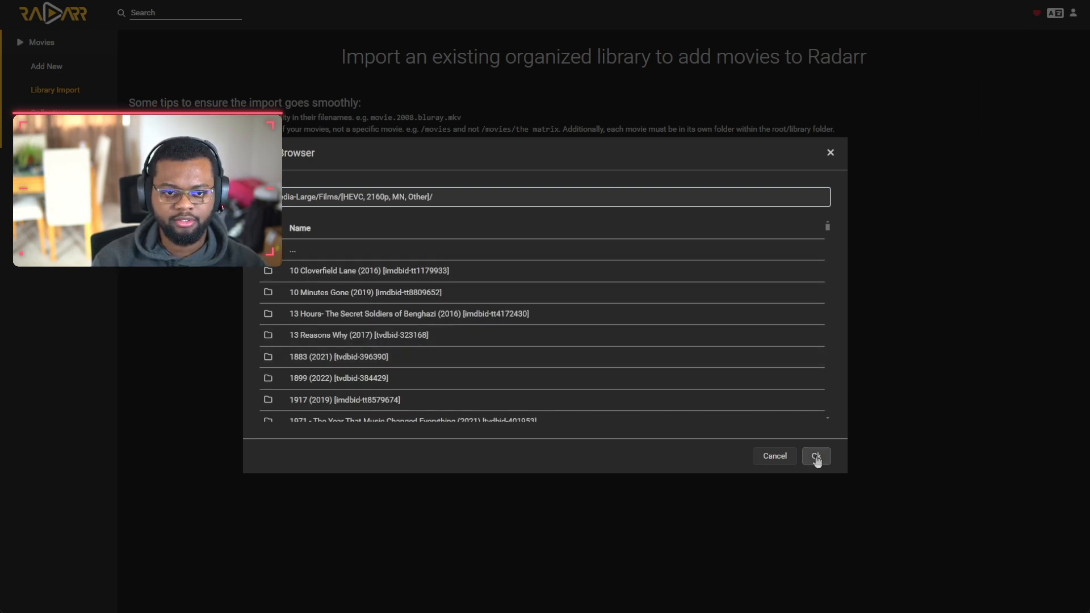
scroll(387, 267, down, 5)
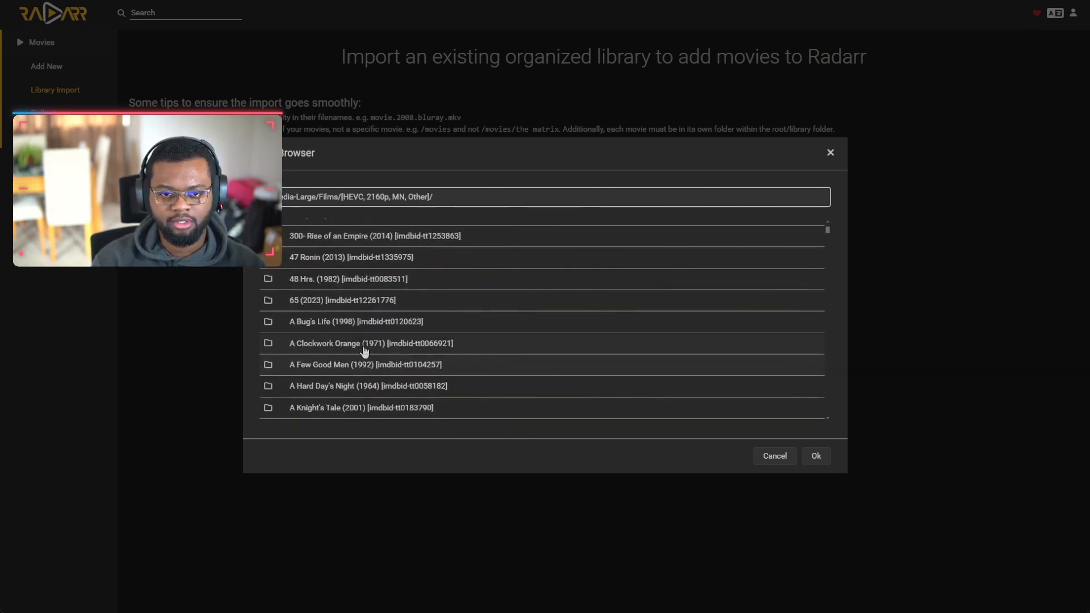
scroll(389, 358, down, 10)
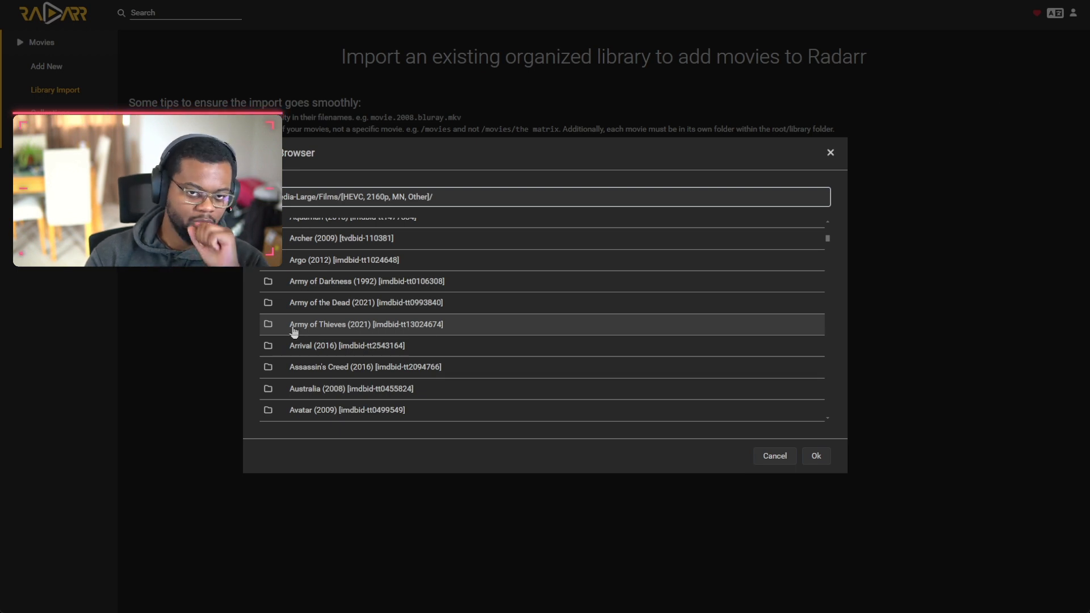
click(812, 458)
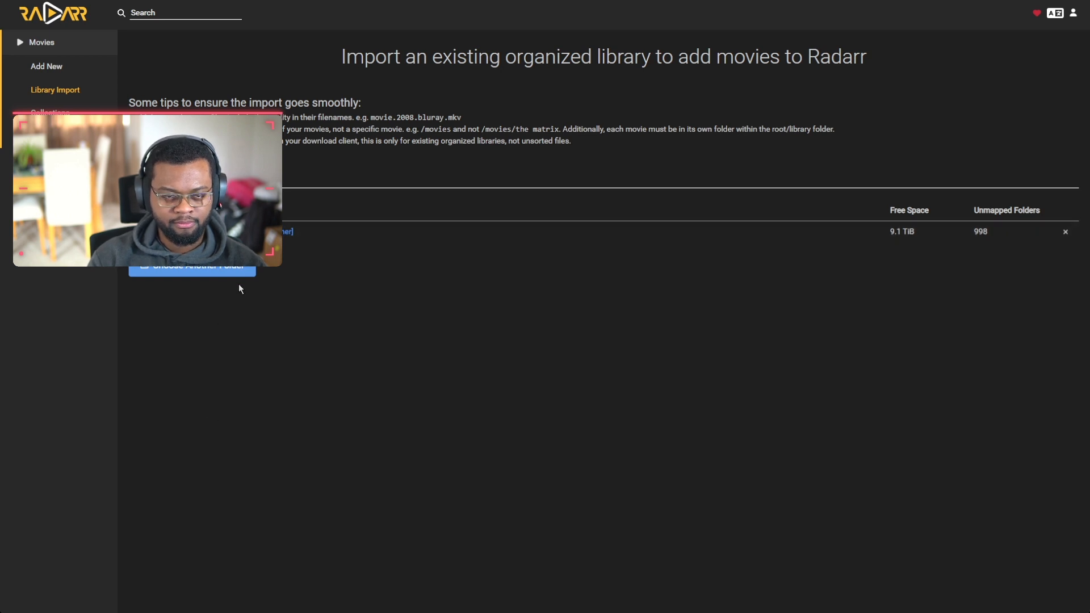
click(284, 232)
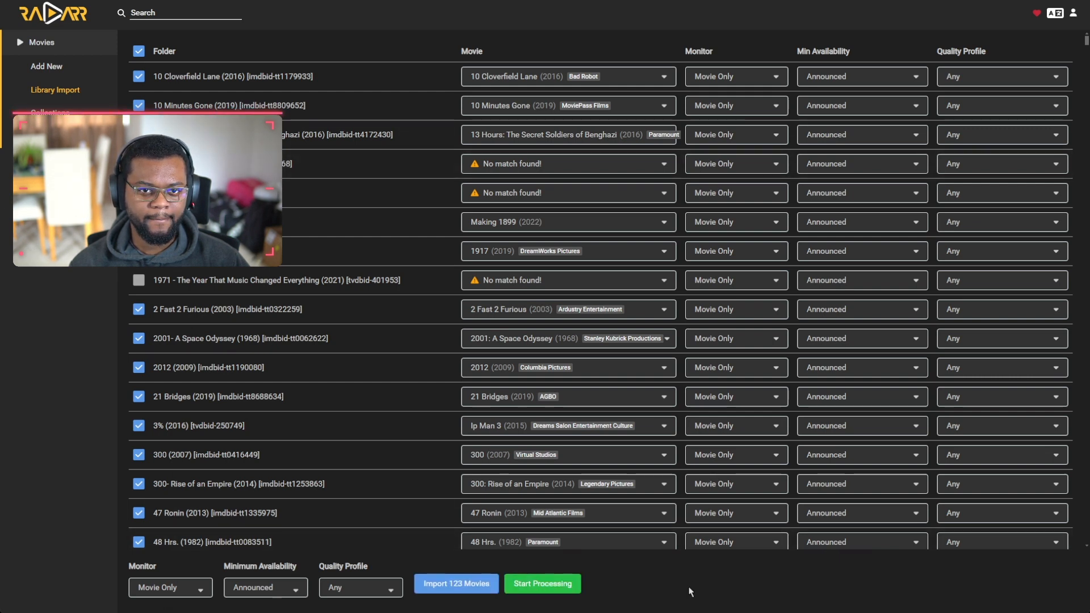
scroll(214, 321, down, 3)
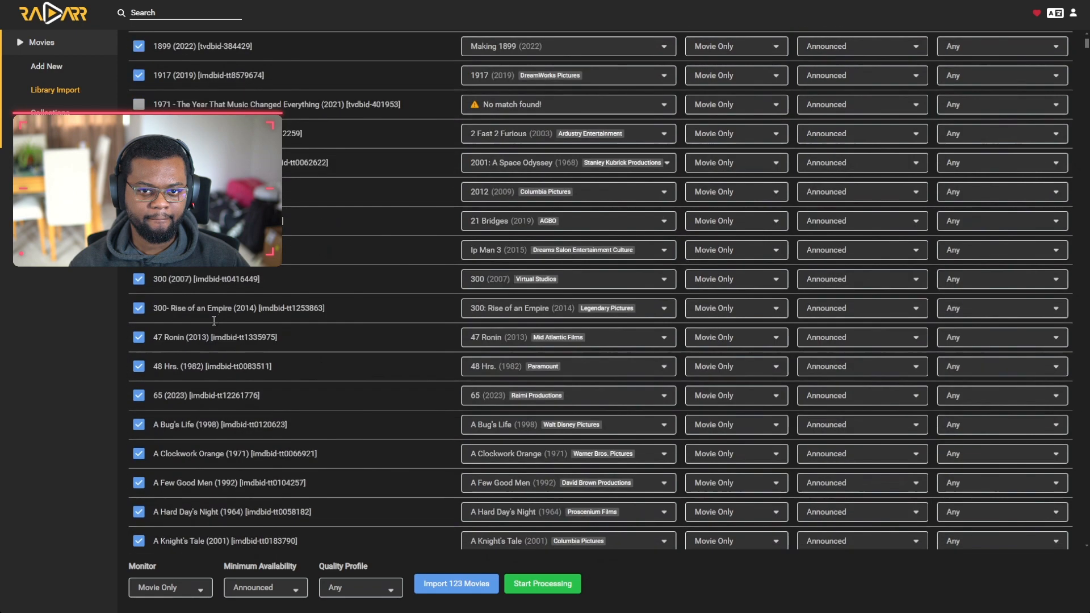
scroll(214, 321, down, 2)
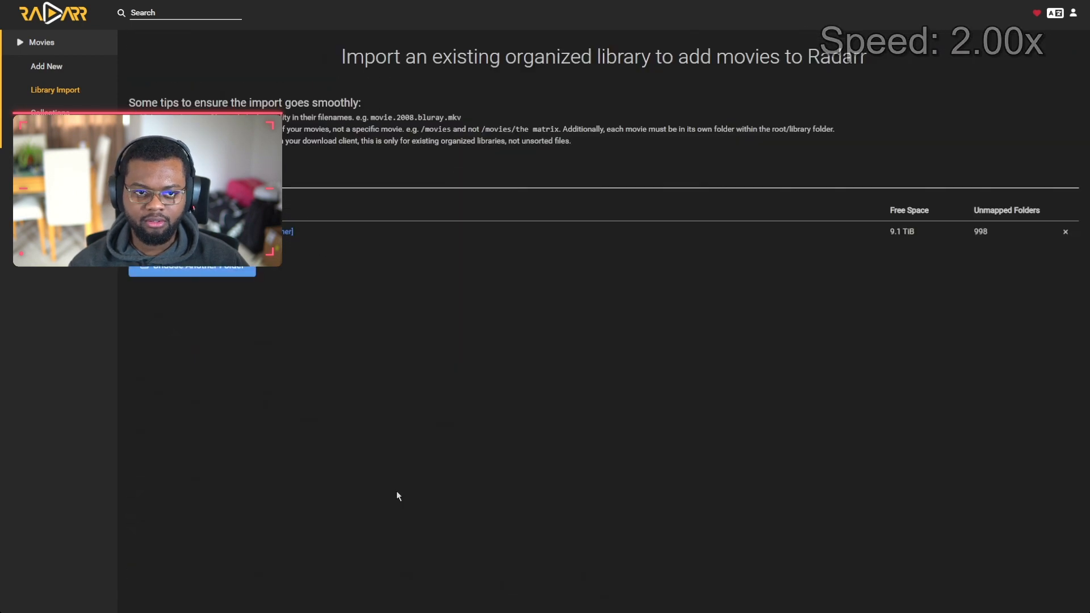
Step: Open the 2160p root folder's import table, reload after the error, and let matches reach 411 movies
click(382, 233)
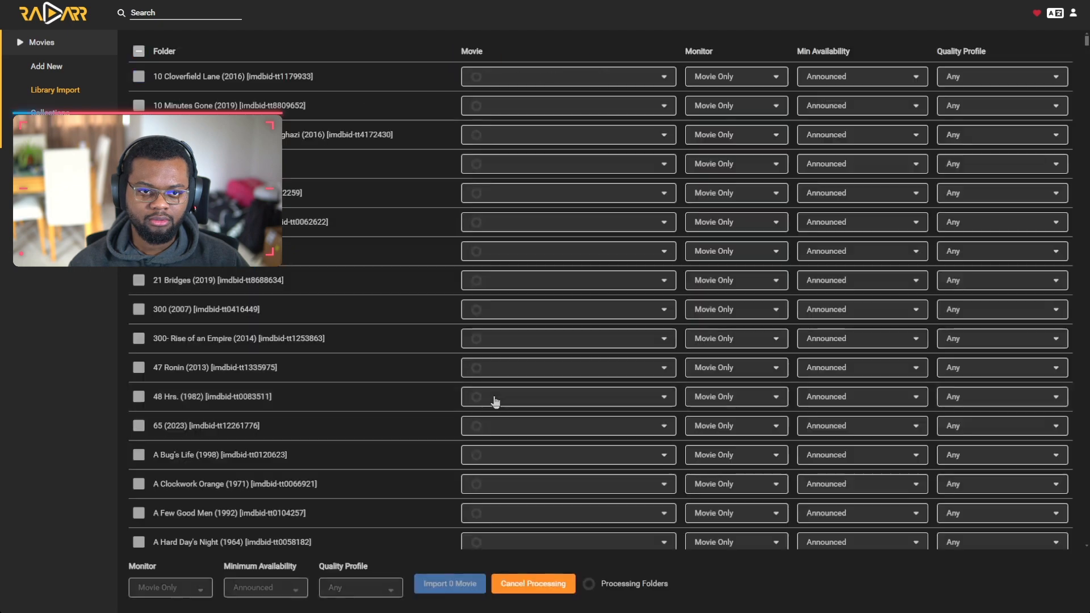
key(F5)
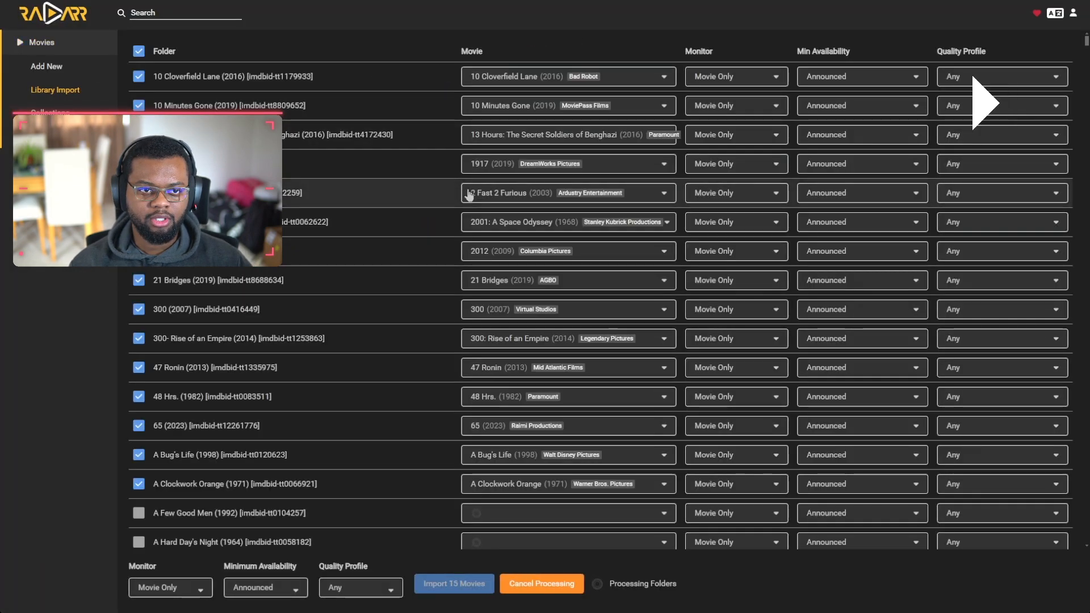
scroll(470, 195, down, 15)
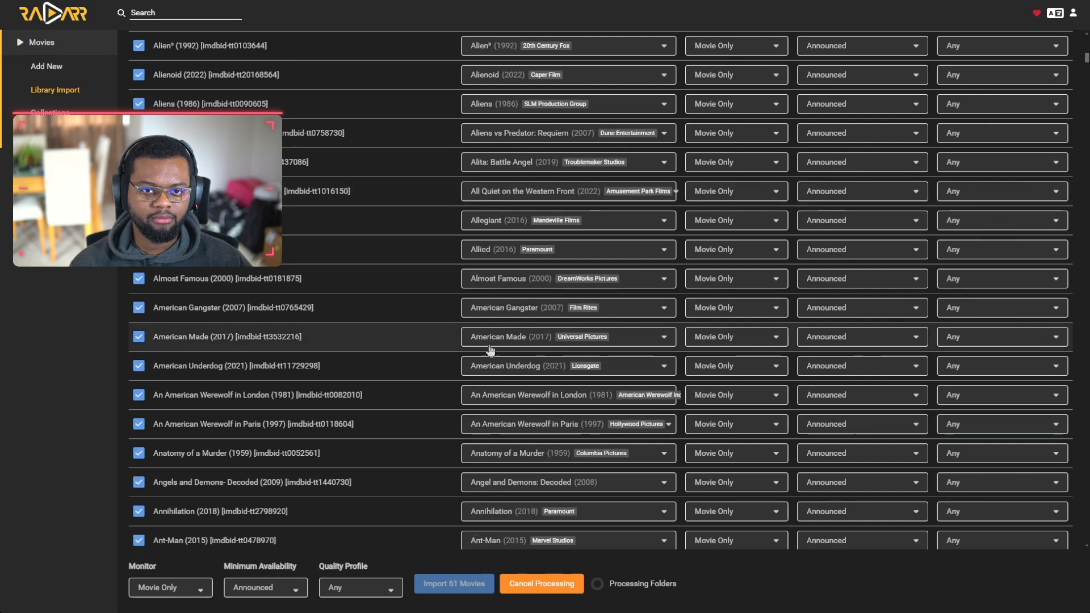
scroll(479, 329, down, 20)
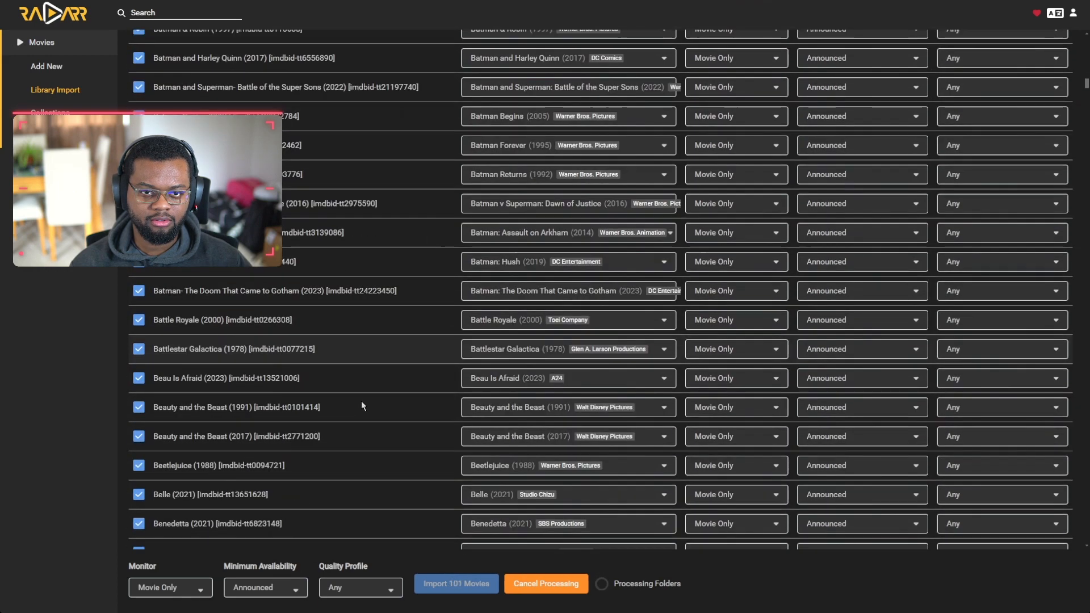
scroll(363, 386, down, 20)
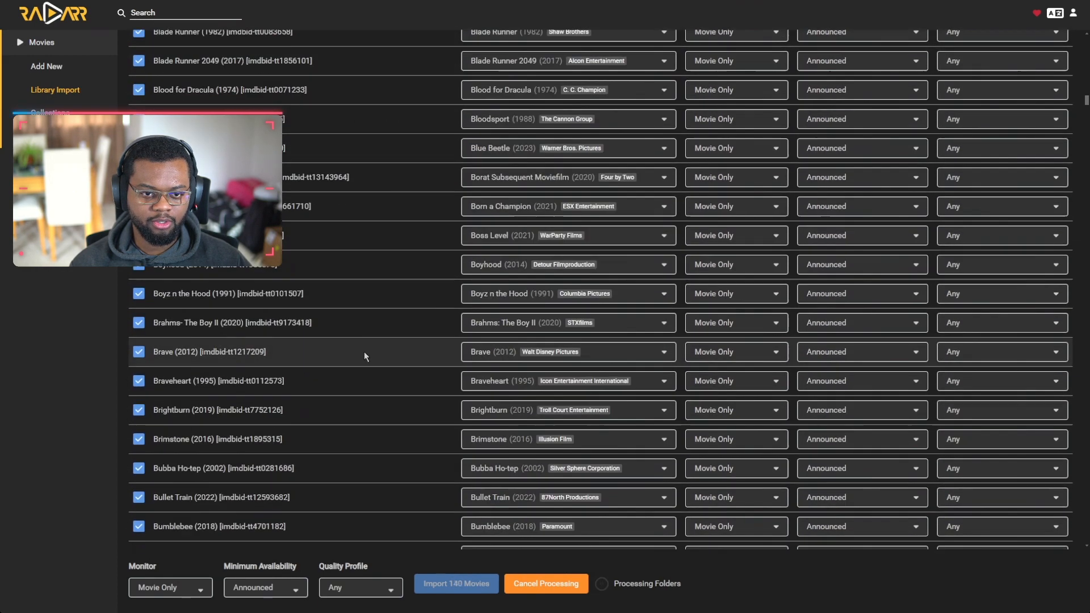
scroll(363, 352, down, 20)
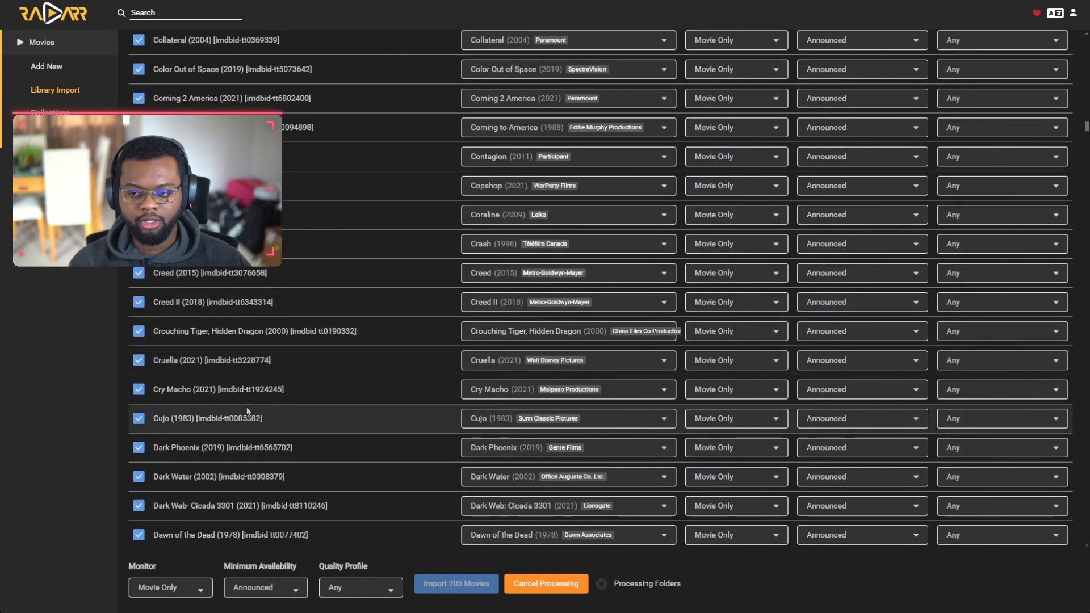
scroll(445, 433, down, 15)
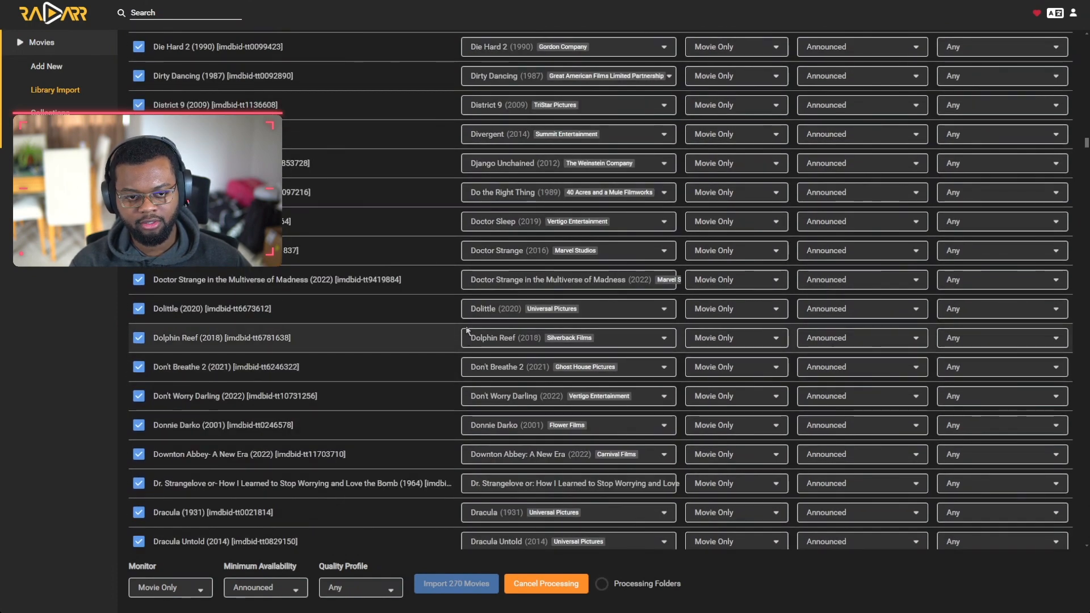
scroll(467, 330, down, 10)
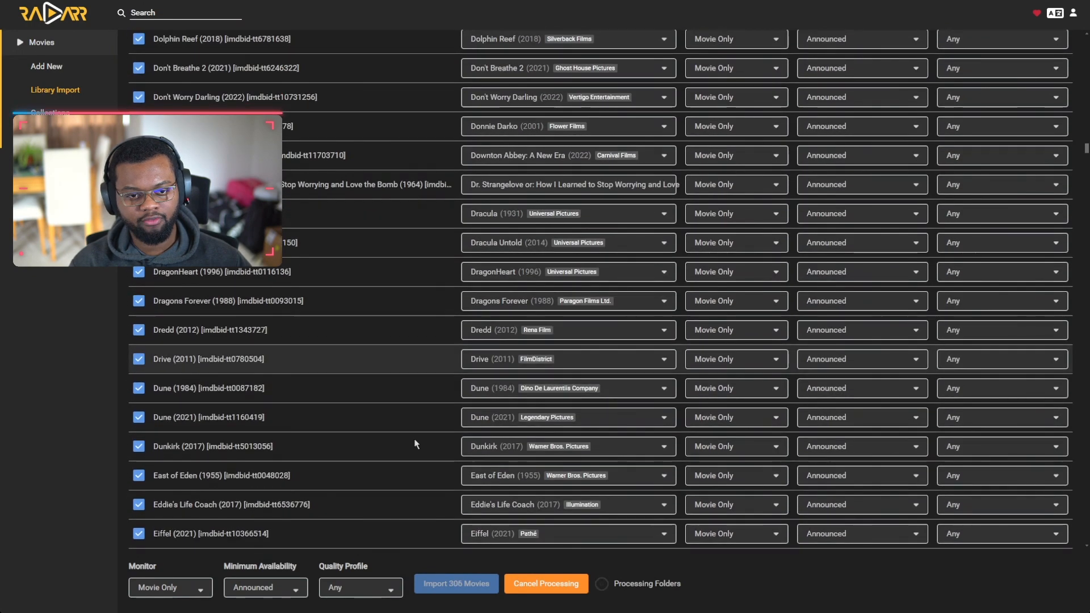
scroll(345, 323, down, 4)
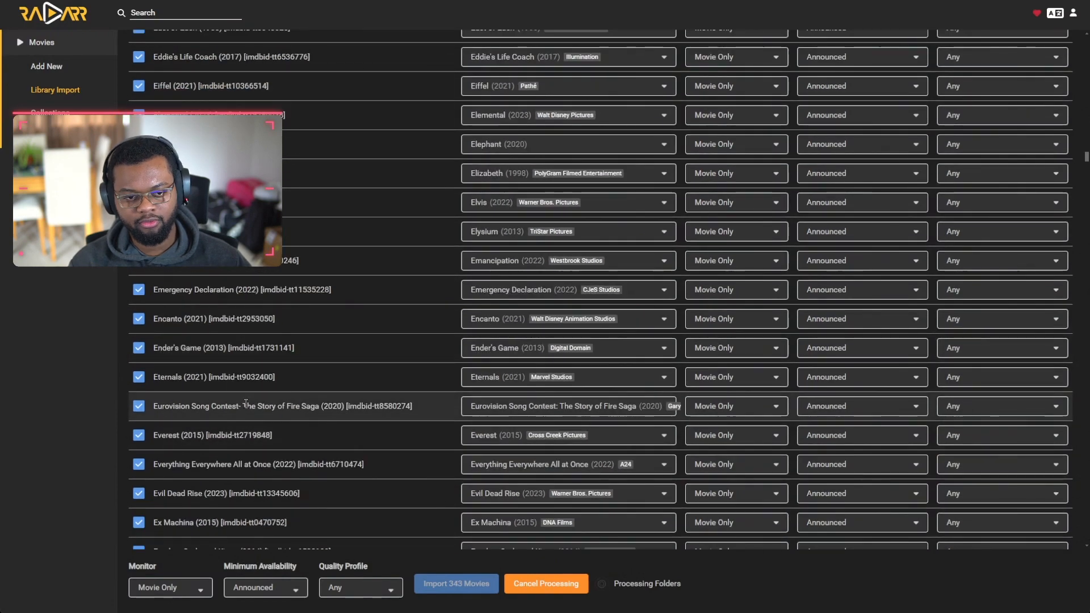
scroll(325, 349, down, 10)
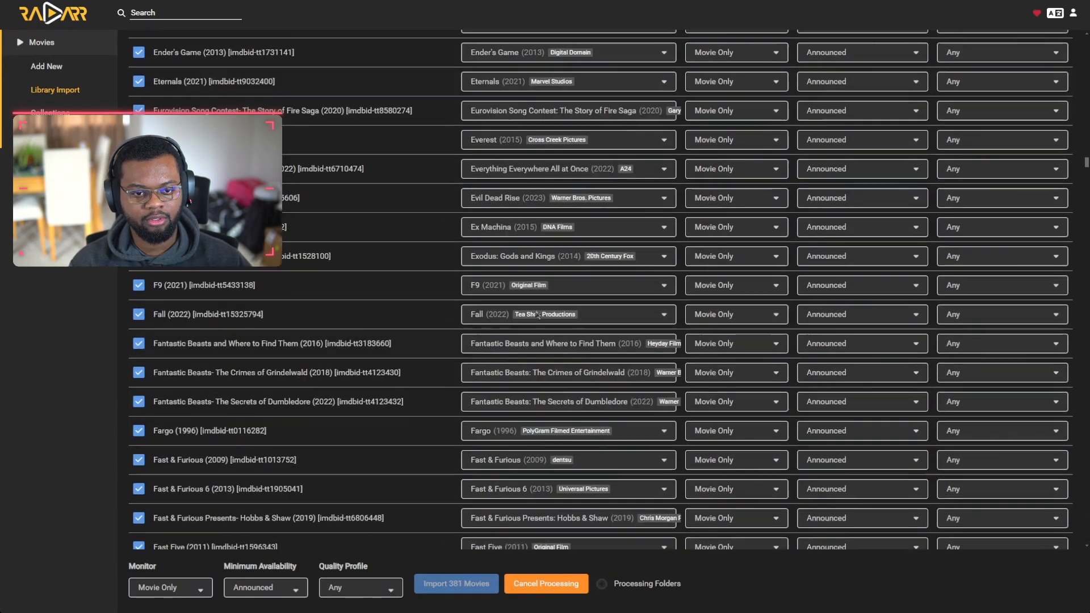
scroll(328, 340, down, 10)
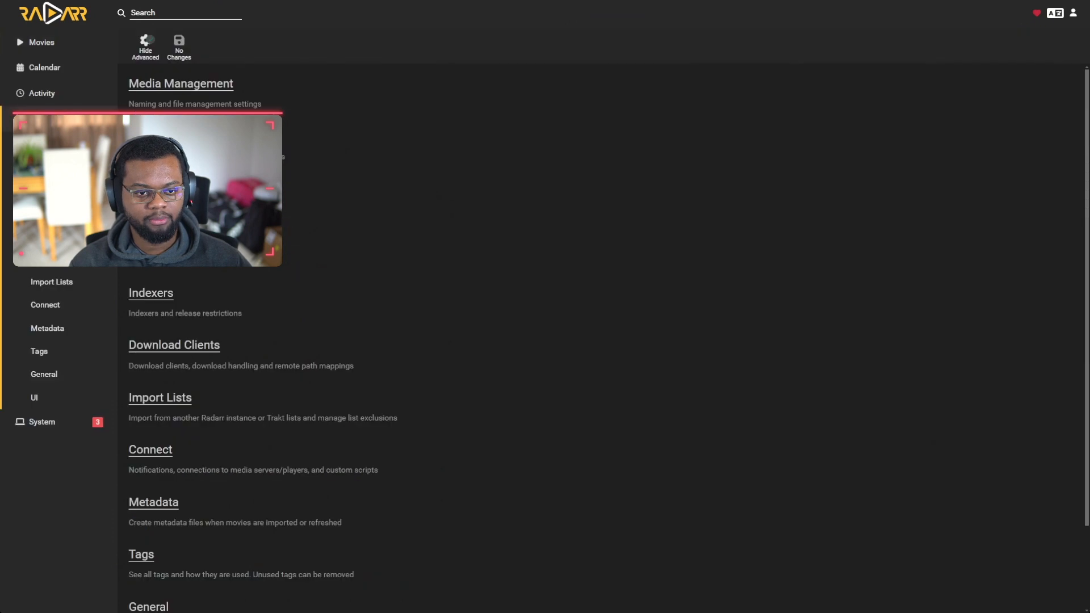
Step: In Media Management, highlight the title, quality/codec and IMDb/TMDb parts of the example filename
click(227, 91)
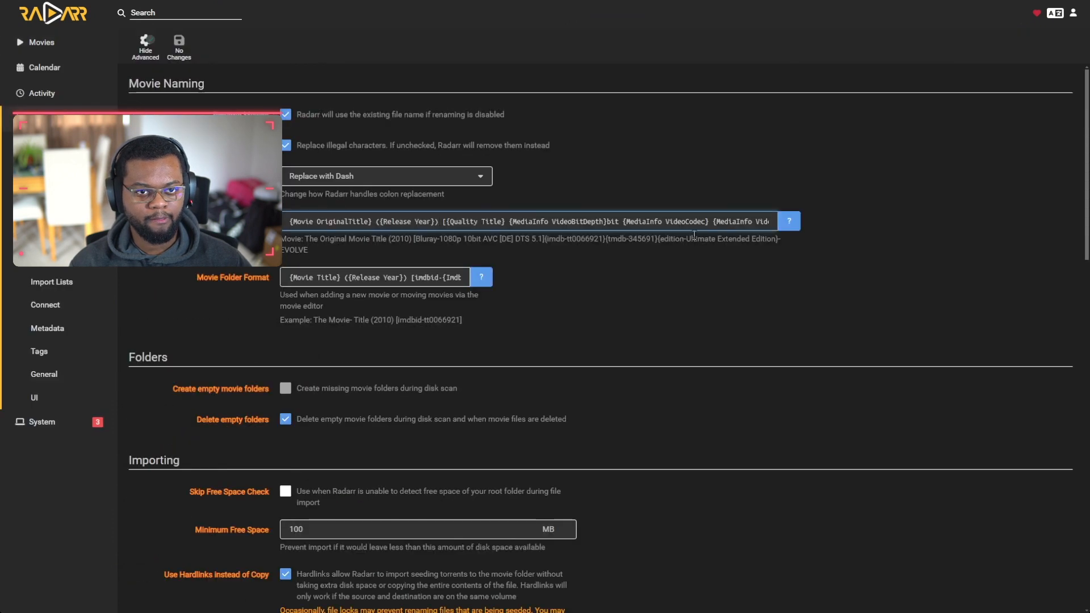
drag(282, 239, 403, 242)
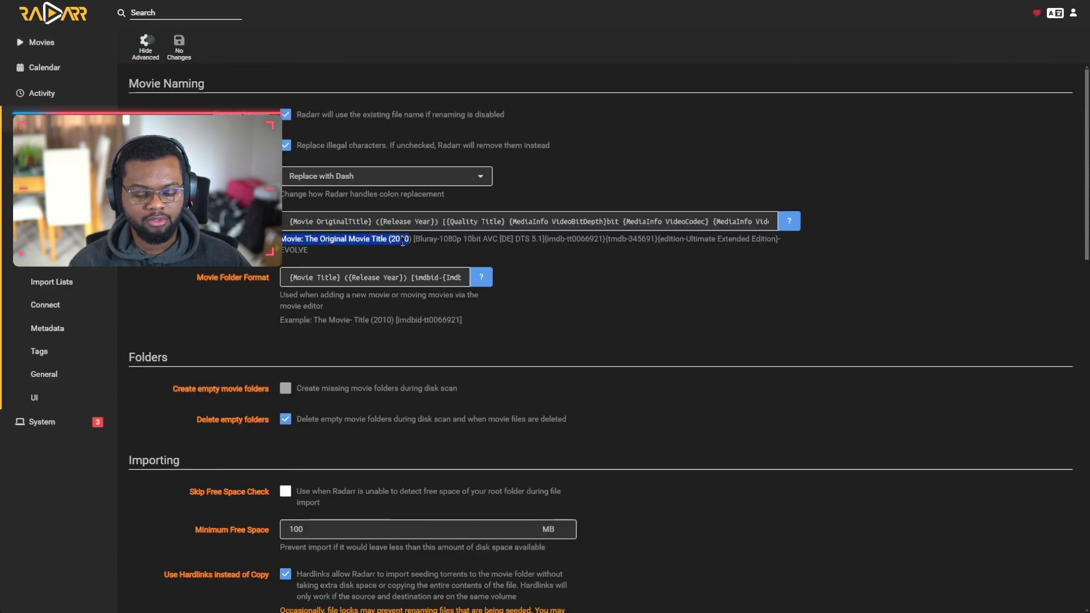
click(412, 239)
key(XF86AudioRaiseVolume)
key(XF86AudioRaiseVolume)
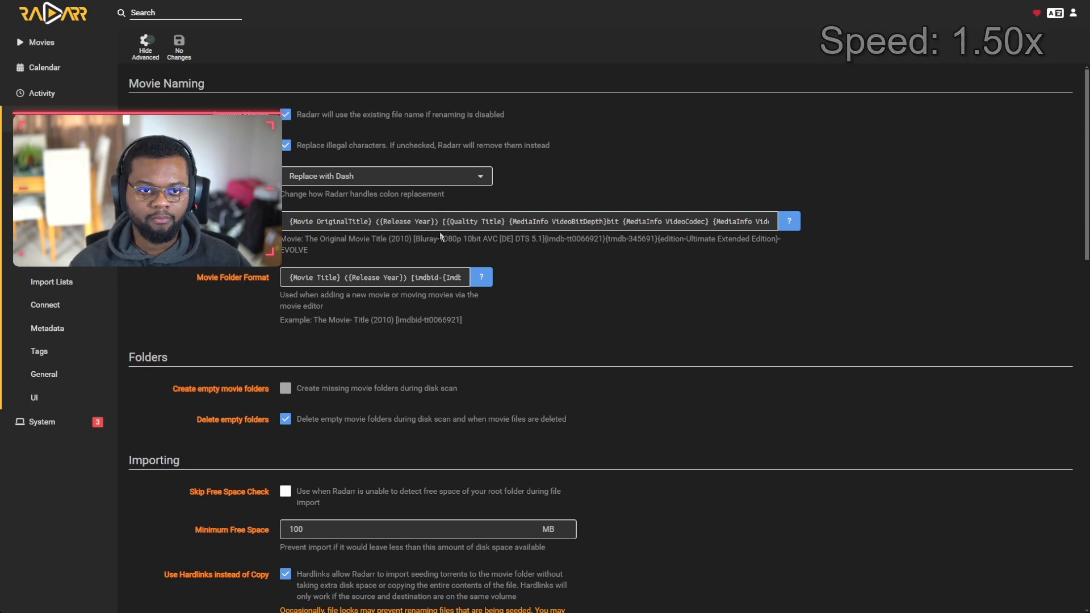
drag(282, 239, 783, 253)
click(306, 255)
double_click(293, 239)
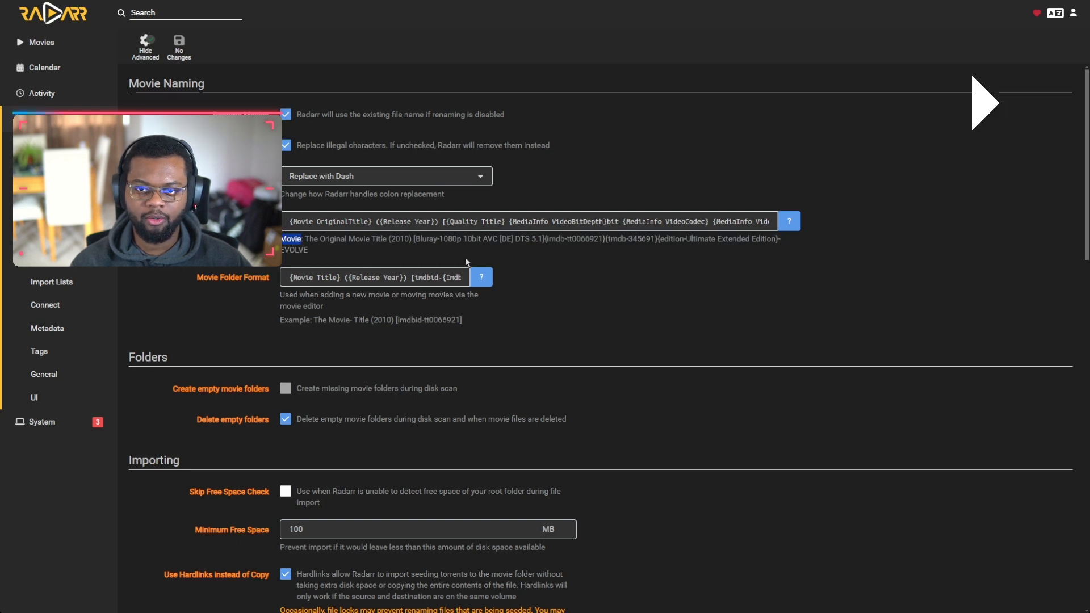
drag(413, 239, 543, 244)
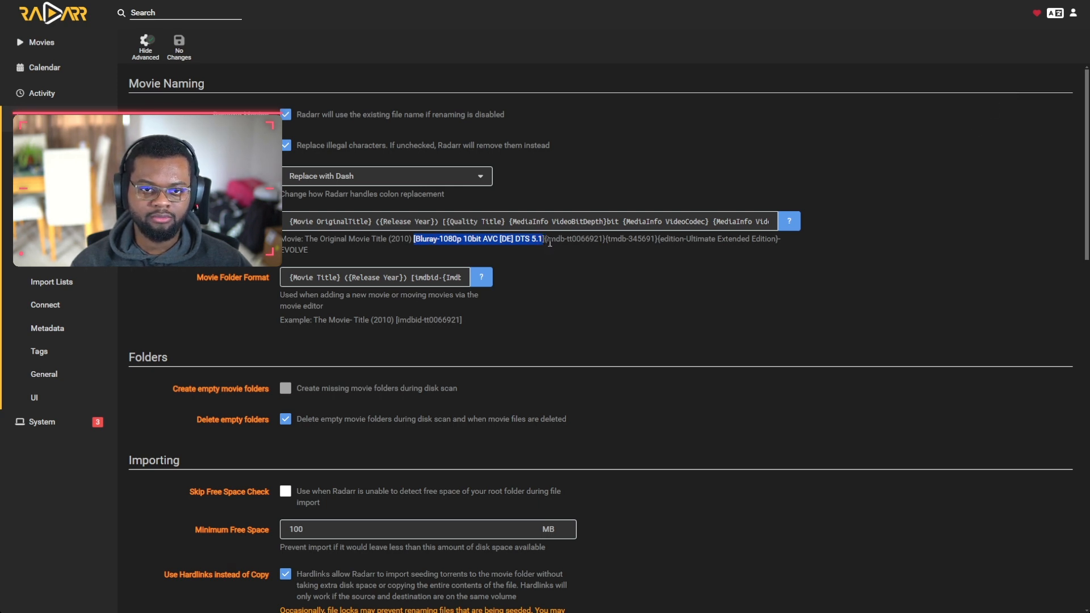
drag(603, 238, 776, 239)
Step: Move from Media Management via the Library Import table to the quality Profiles settings
click(336, 251)
click(42, 119)
click(180, 83)
click(41, 42)
click(55, 90)
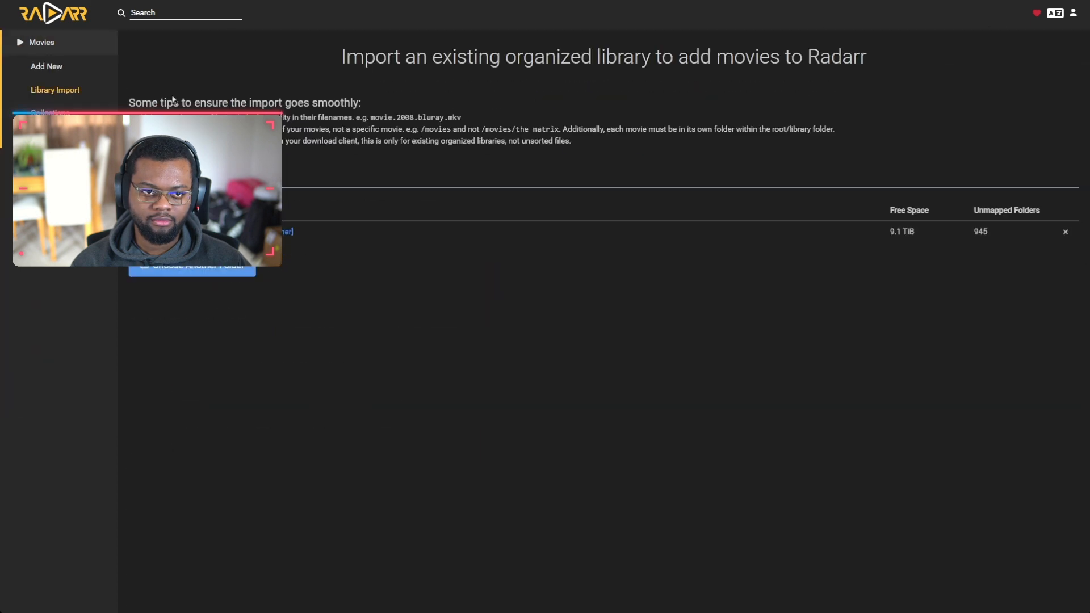
click(284, 232)
click(42, 212)
click(145, 135)
Step: Delete the Any and HD - 720p/1080p quality profiles
click(219, 148)
click(224, 566)
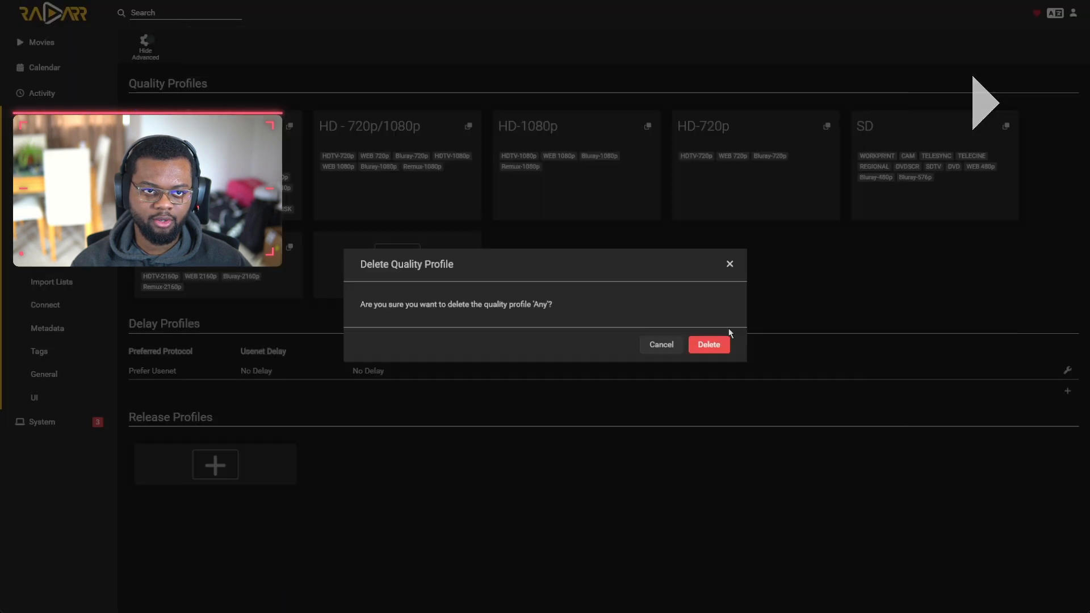
click(708, 345)
click(227, 147)
click(229, 569)
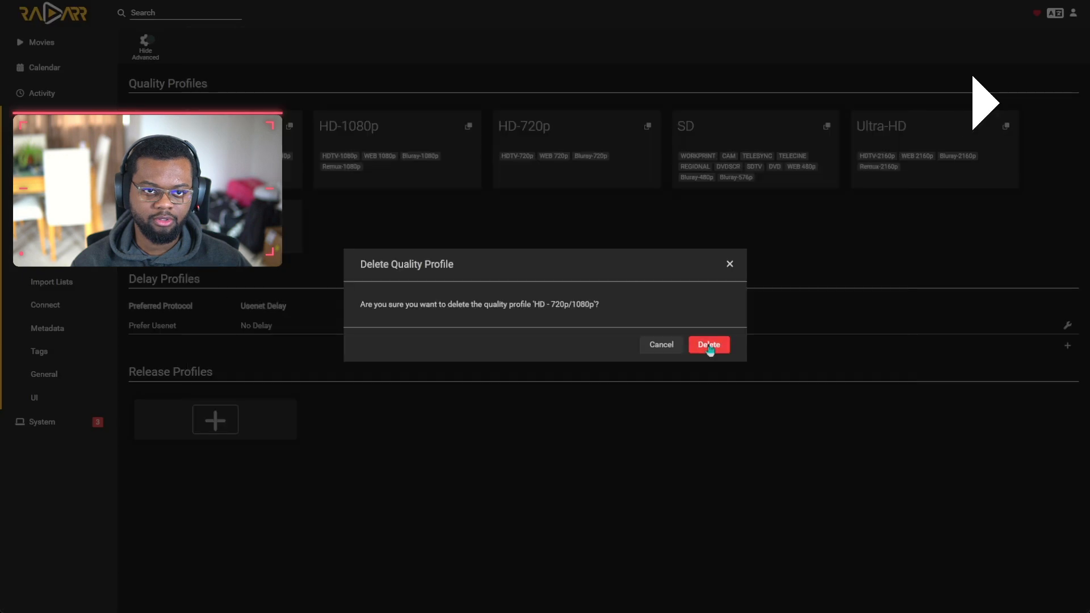
click(708, 345)
Step: Delete the SD, HD-720p and HD-1080p quality profiles, leaving Ultra-HD to review
click(544, 149)
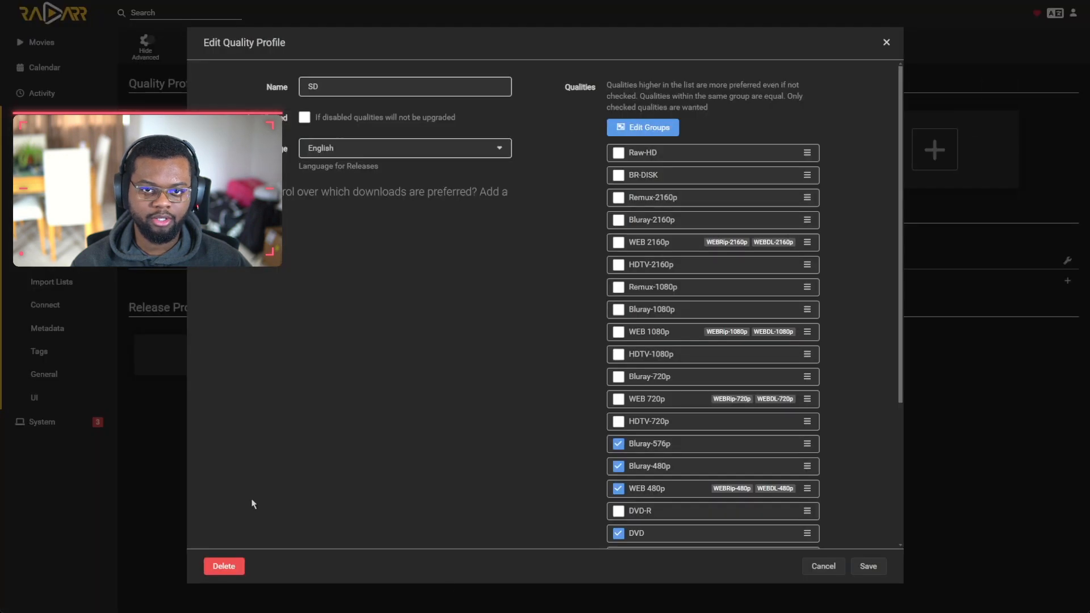
click(224, 565)
click(709, 346)
click(397, 147)
click(230, 567)
click(709, 346)
click(227, 148)
click(227, 567)
click(712, 347)
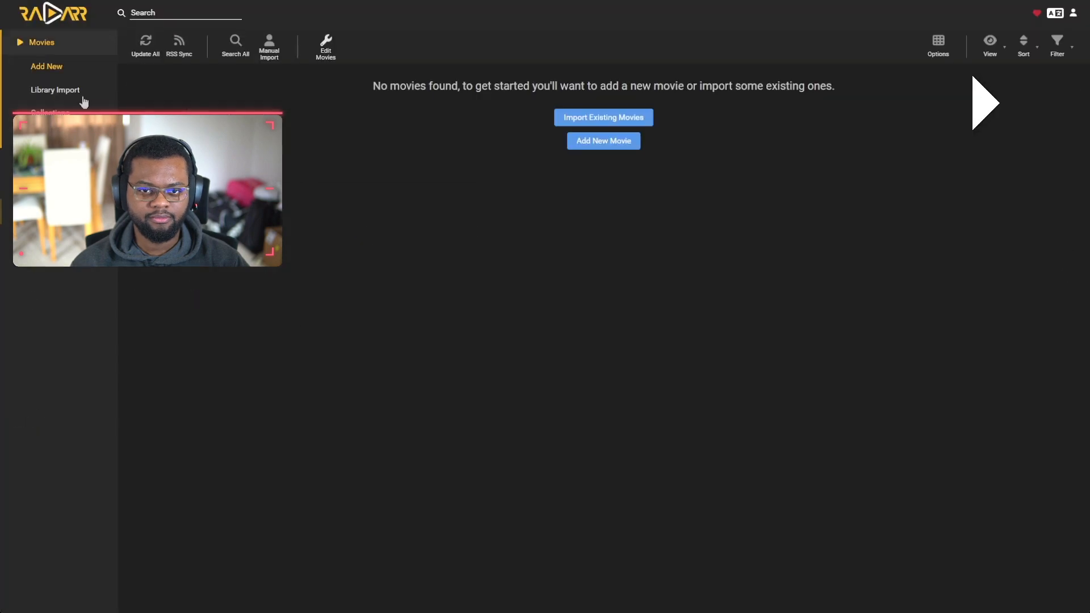
Step: Open Library Import for the 2160p root folder and scroll through the matched films
click(55, 90)
click(341, 231)
scroll(523, 296, down, 10)
scroll(523, 295, down, 20)
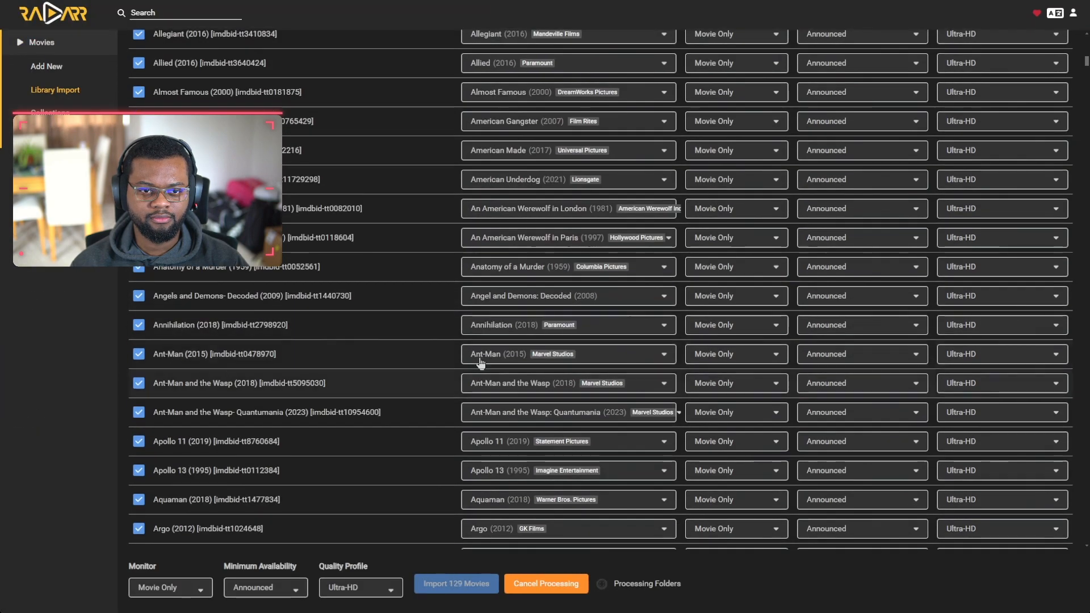
scroll(394, 319, down, 20)
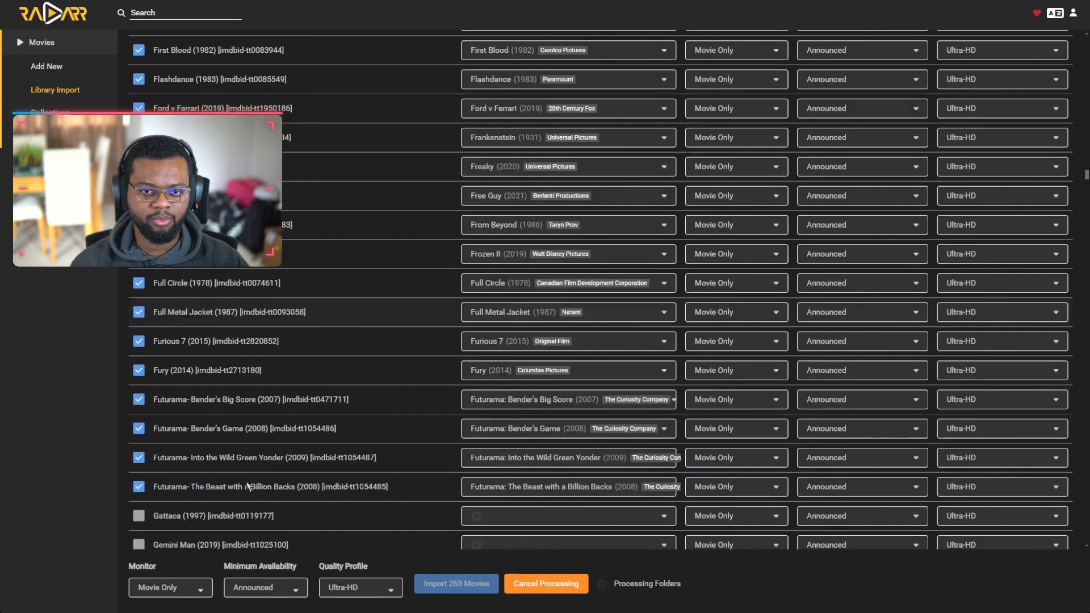
scroll(358, 273, up, 15)
drag(1085, 163, 1086, 38)
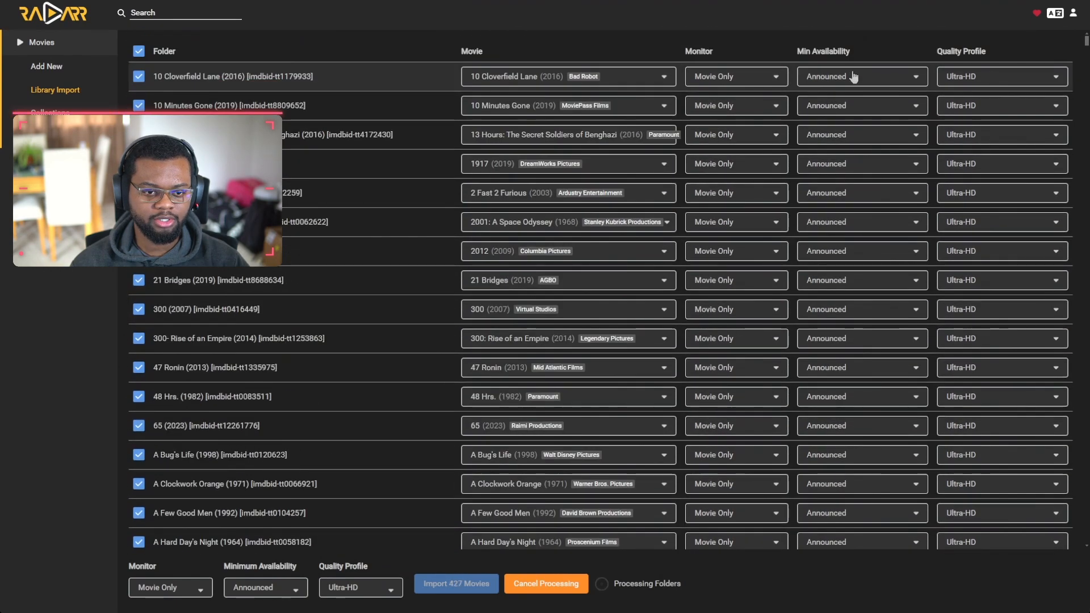
Step: Set all films to Movie and Collection monitoring with Released availability and import all 945
click(265, 588)
click(250, 565)
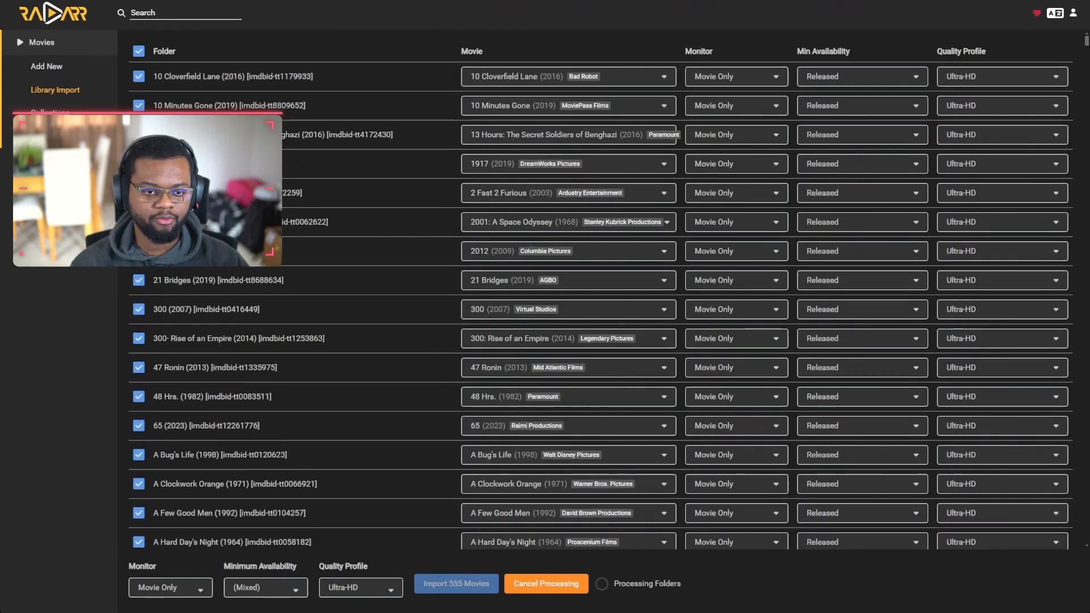
drag(1086, 41, 1086, 539)
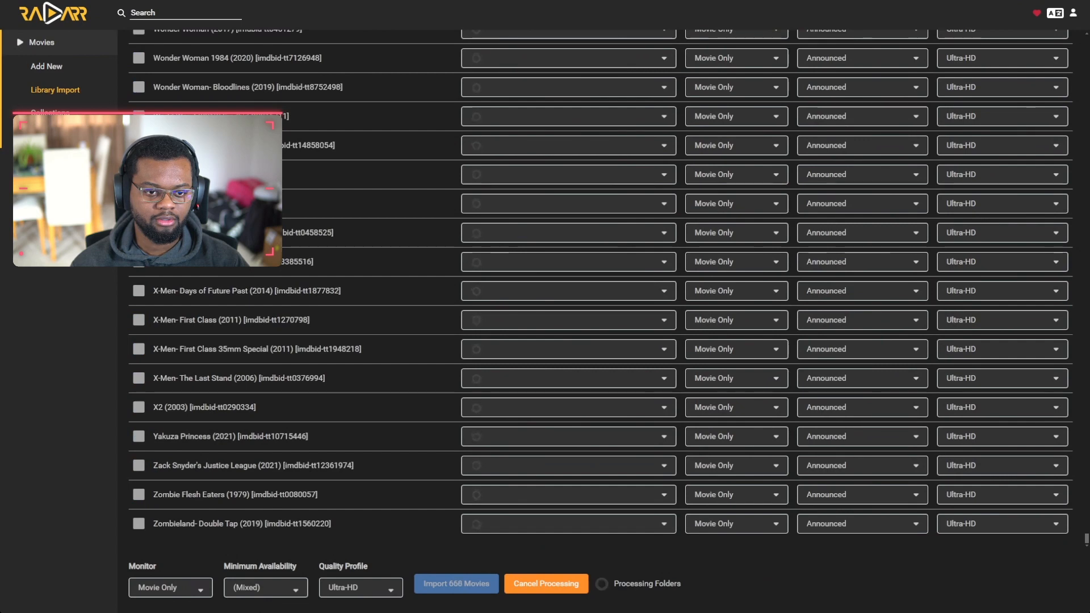
click(170, 587)
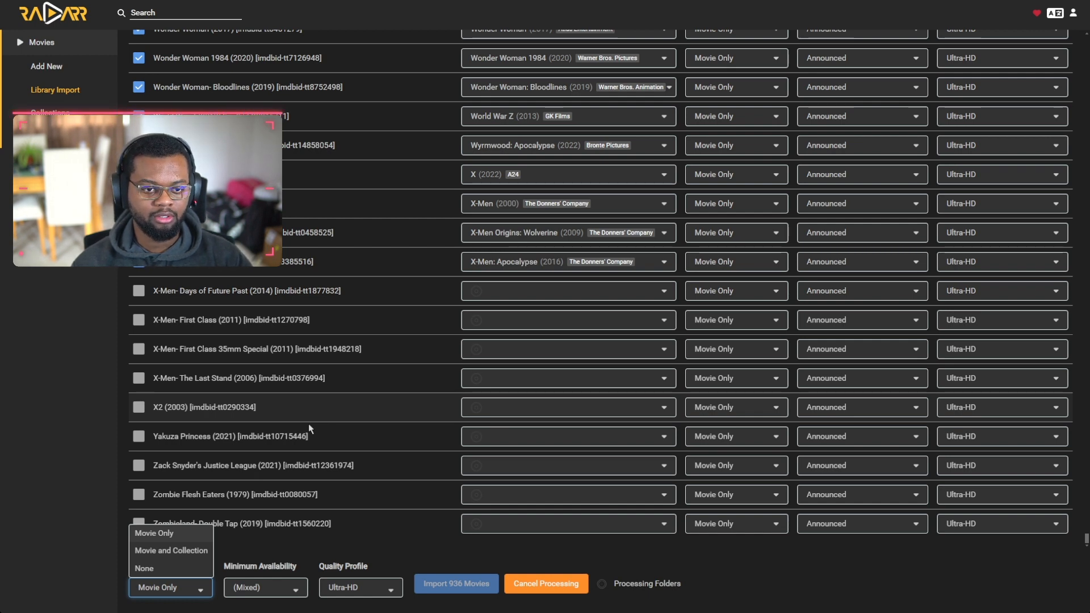
click(171, 550)
click(284, 588)
click(273, 551)
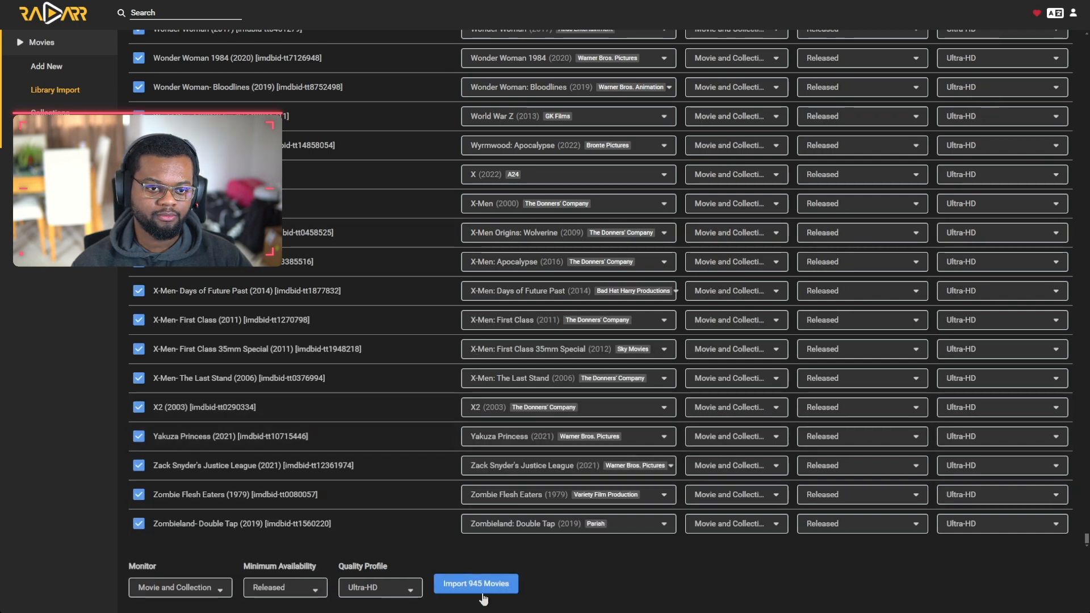
click(470, 583)
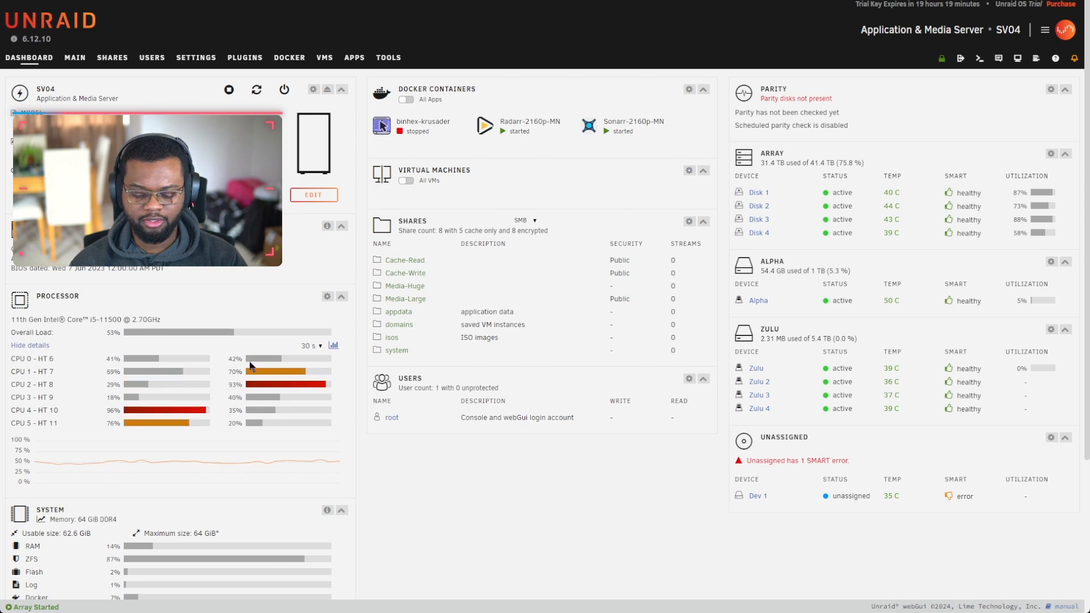
drag(90, 319, 121, 320)
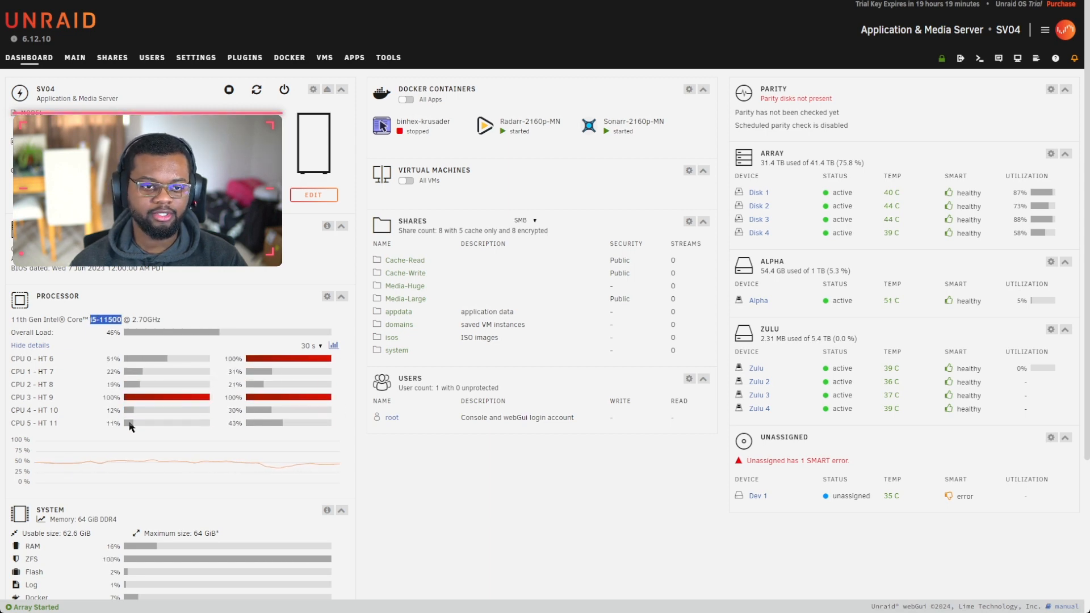
scroll(278, 456, down, 1)
scroll(236, 412, down, 5)
scroll(236, 412, up, 5)
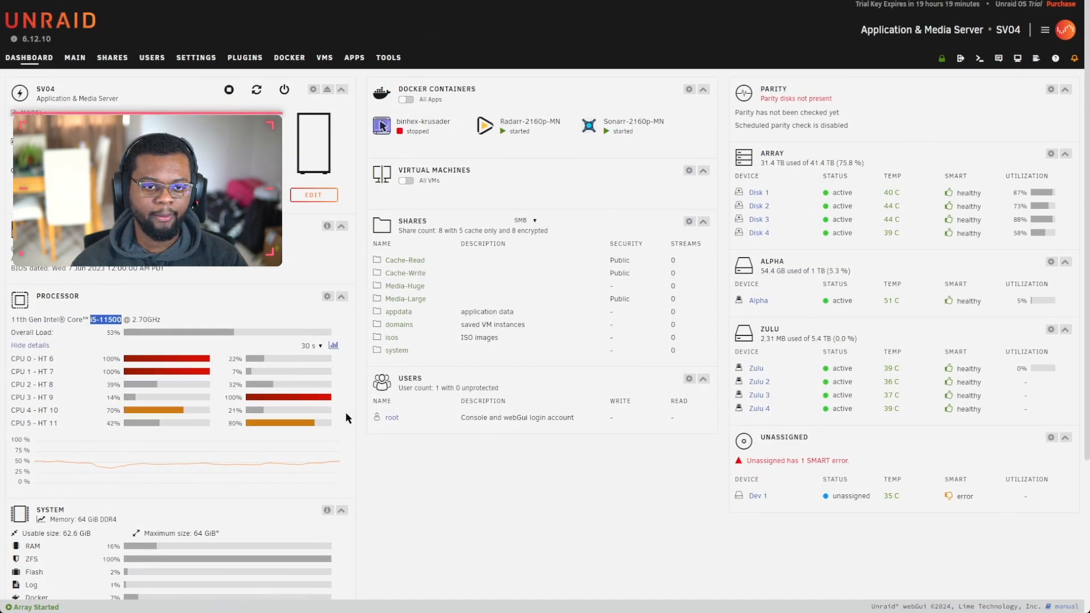
scroll(345, 411, down, 5)
scroll(185, 328, up, 5)
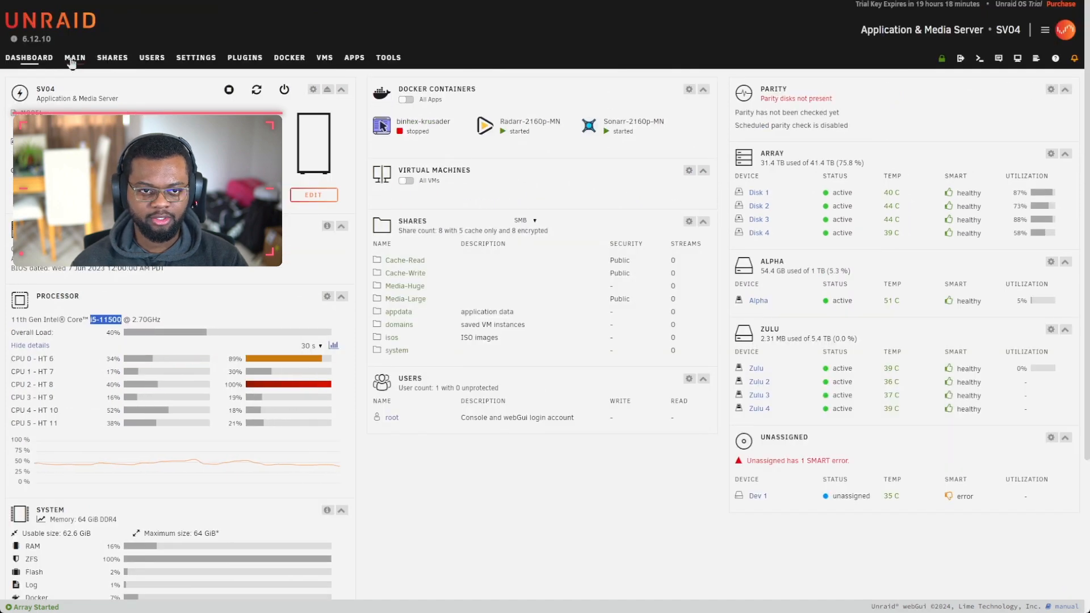
click(74, 56)
click(196, 58)
click(155, 130)
click(77, 59)
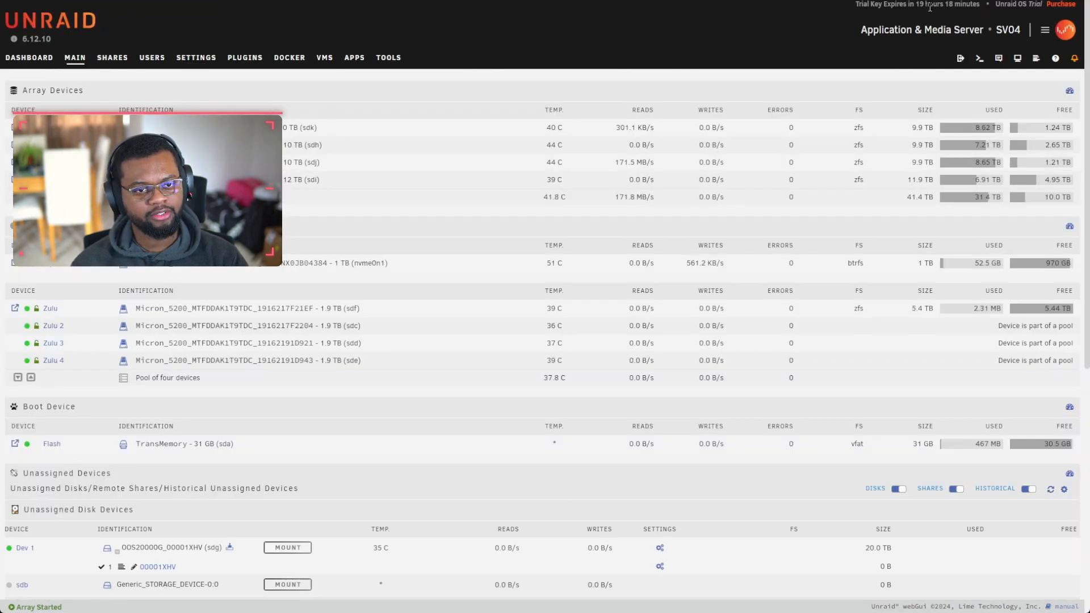
click(29, 58)
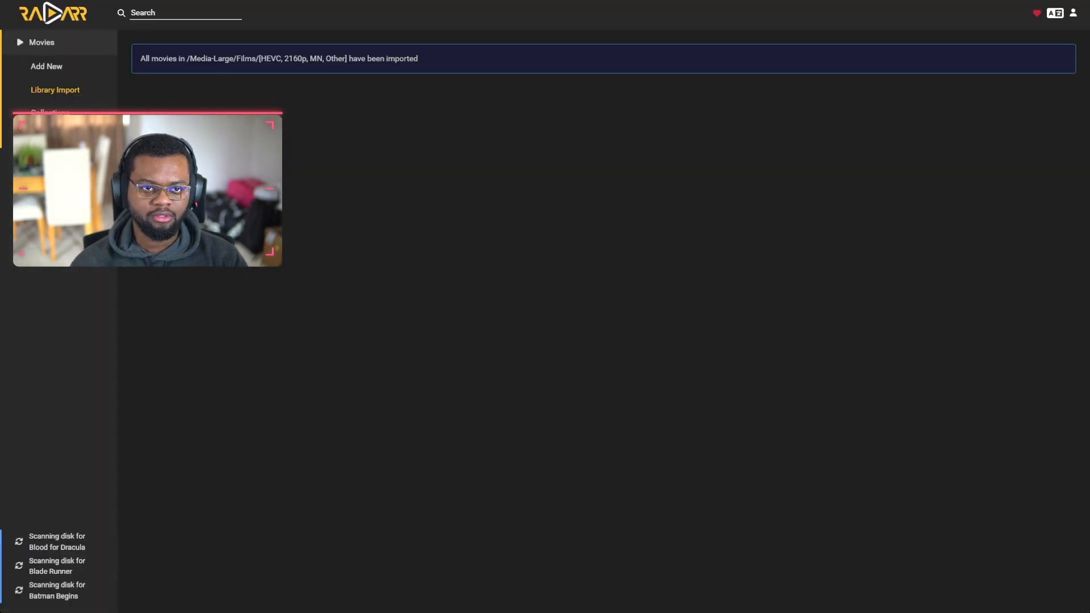
Step: Enable the Kodi (XBMC) / Emby metadata option and save it
click(46, 213)
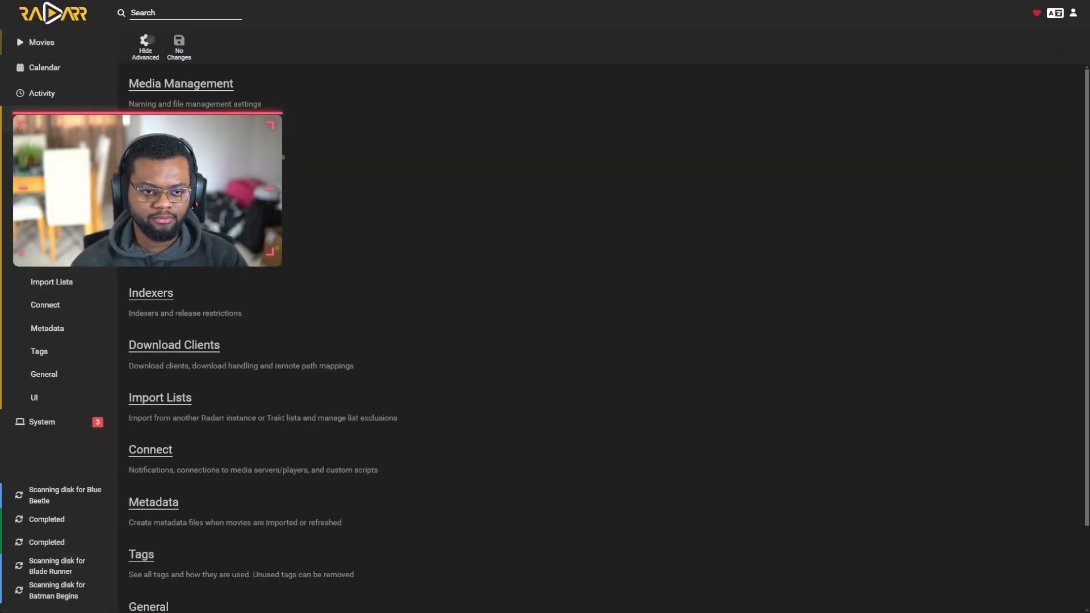
click(45, 329)
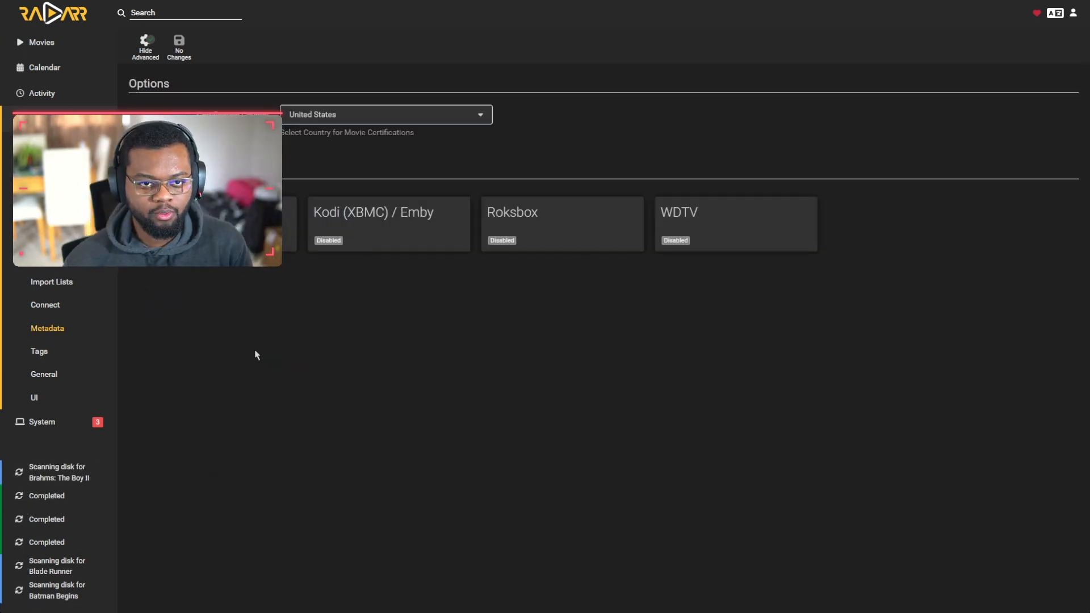
click(409, 246)
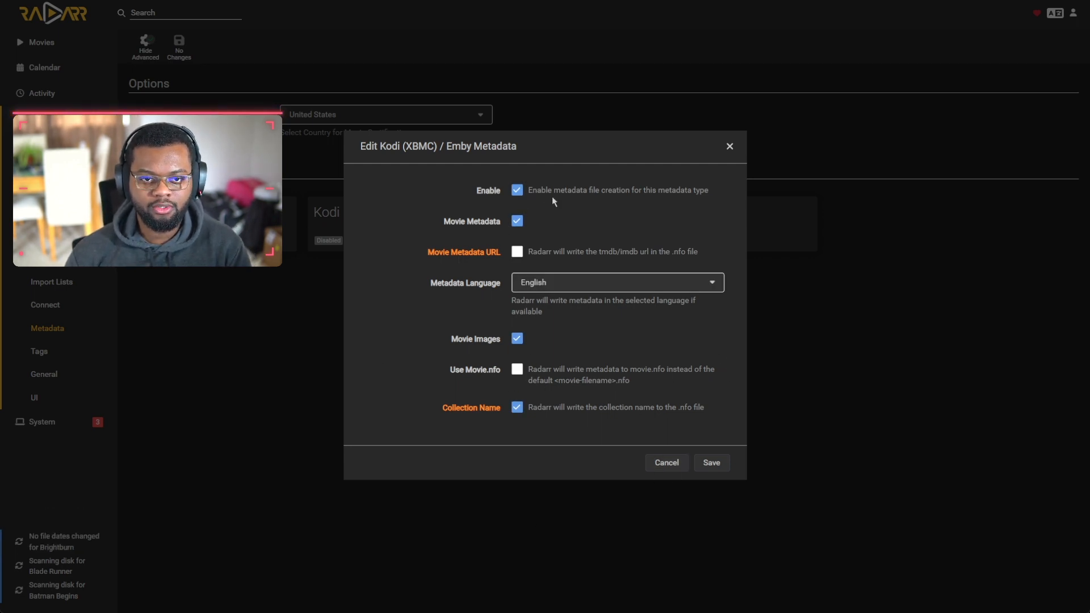
click(711, 465)
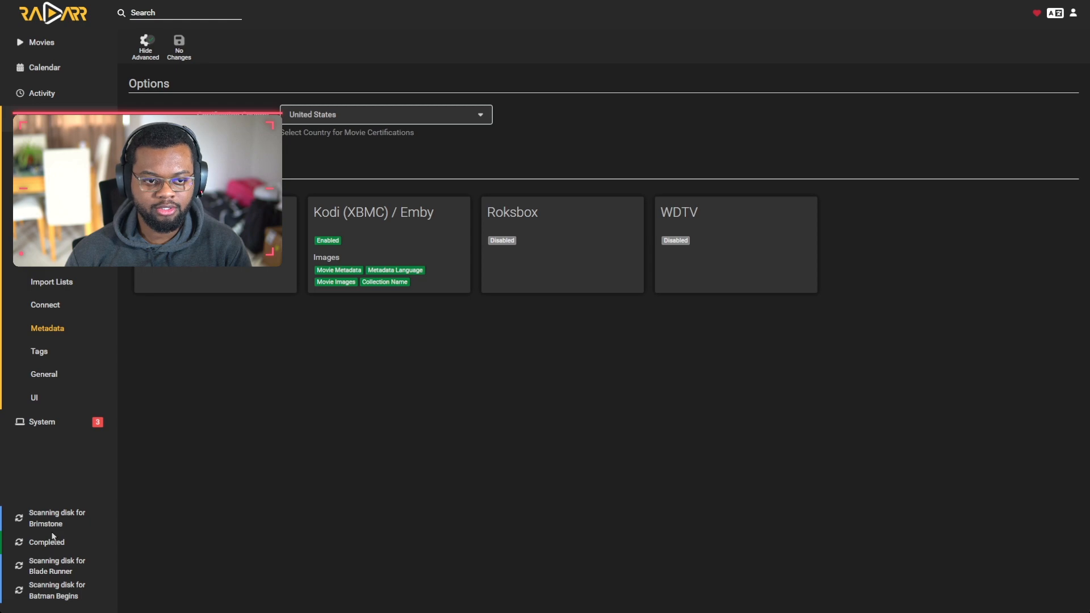
Step: Confirm 48 Hrs. has its fanart and poster files, then start installing hotio radarr
click(73, 53)
scroll(203, 351, down, 3)
scroll(202, 351, up, 3)
click(202, 351)
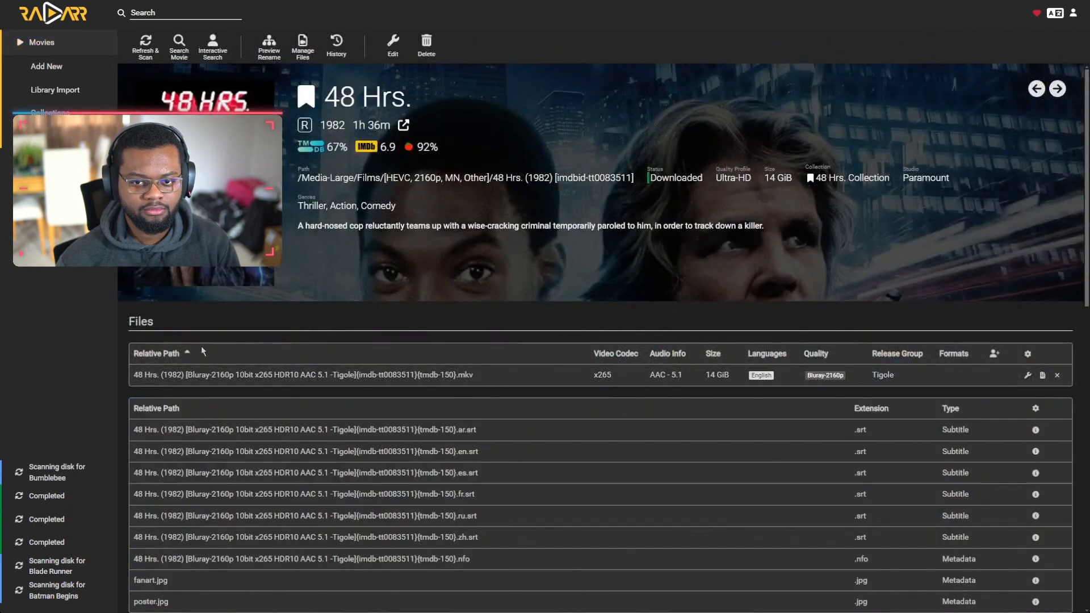
scroll(203, 351, down, 1)
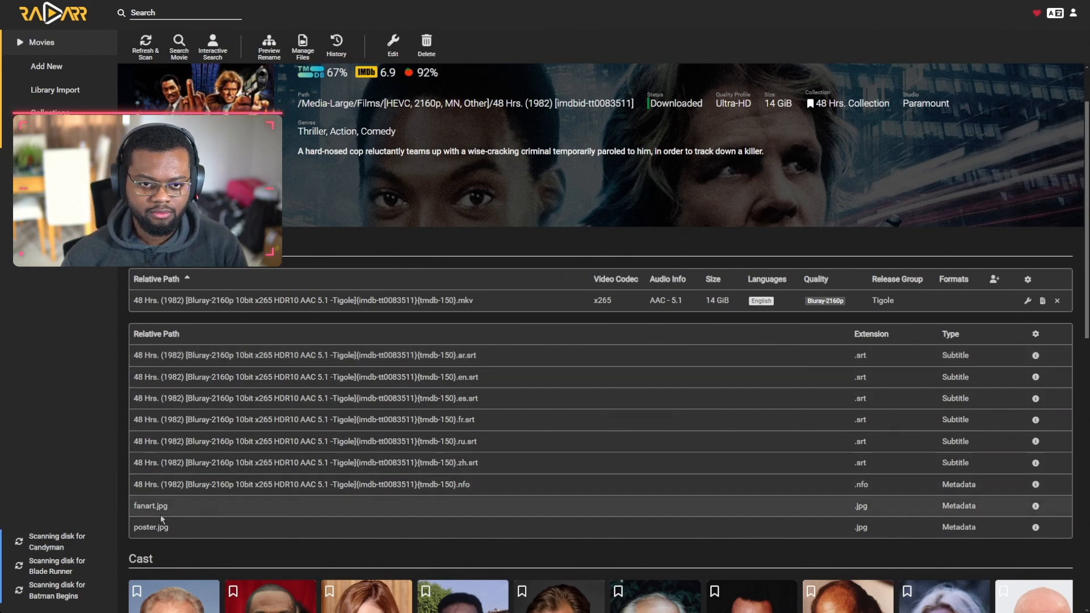
double_click(143, 505)
scroll(164, 442, down, 2)
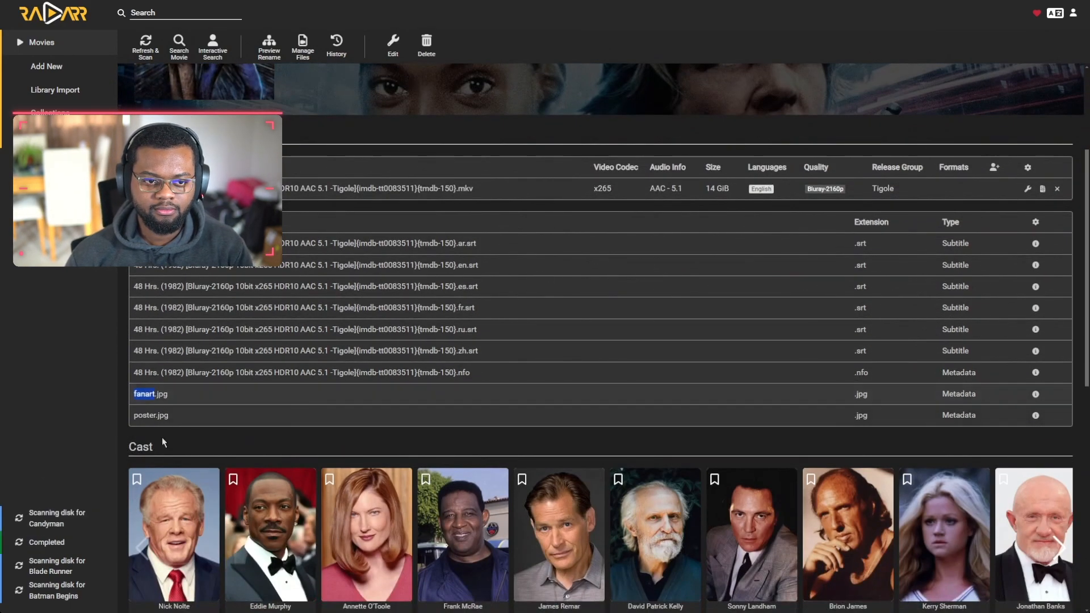
double_click(144, 415)
scroll(397, 371, up, 3)
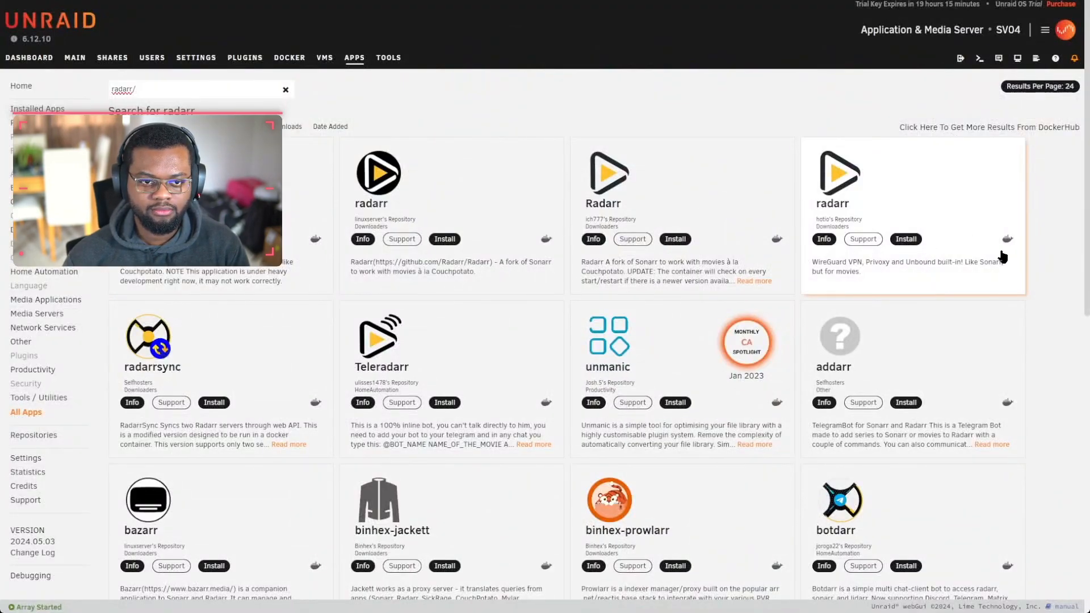
click(906, 239)
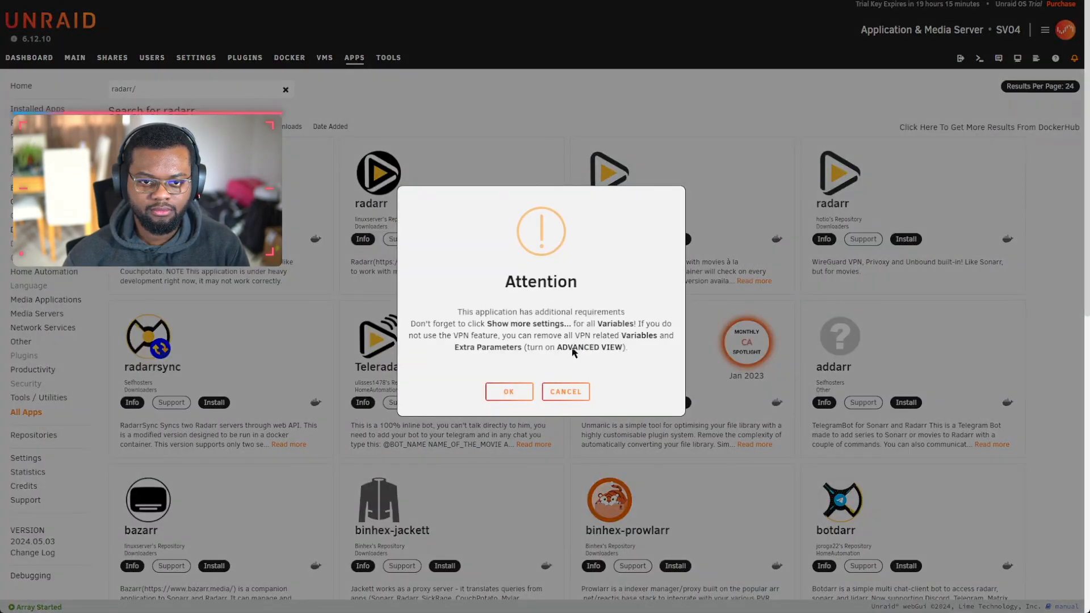
Step: Create the Radarr-2160p-OF container on the default branch with host port 7881
click(509, 391)
click(437, 313)
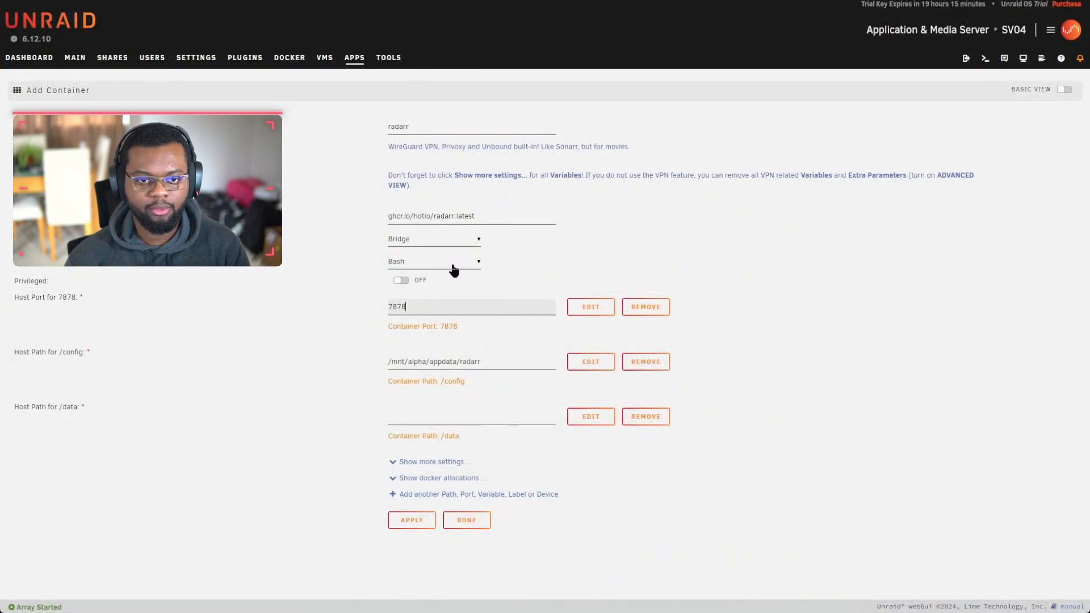
drag(397, 308, 402, 307)
text(0)
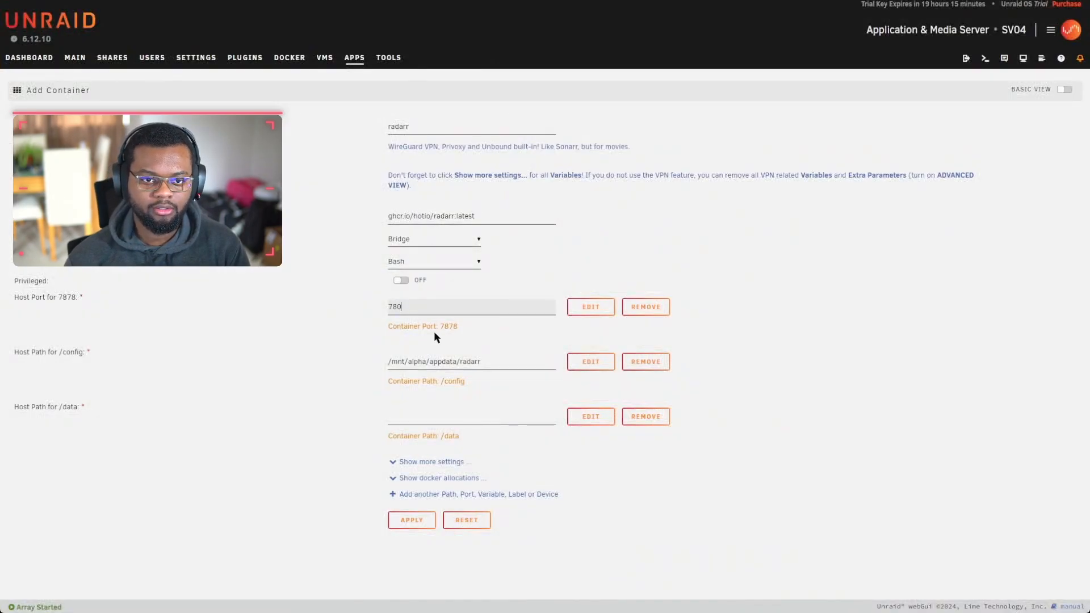
text(81)
drag(392, 128, 351, 134)
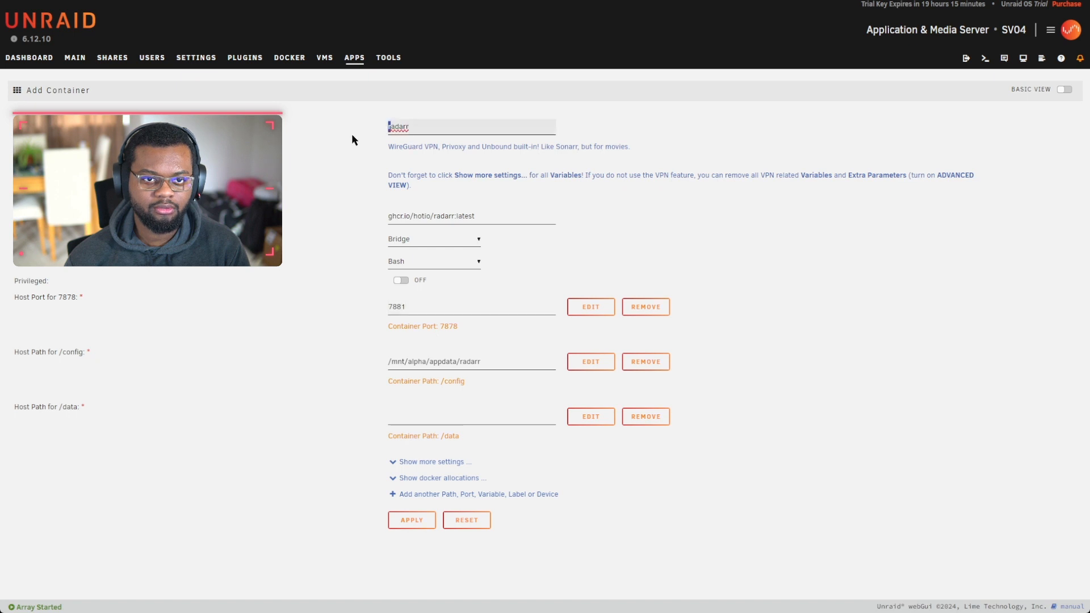
text(R)
click(441, 127)
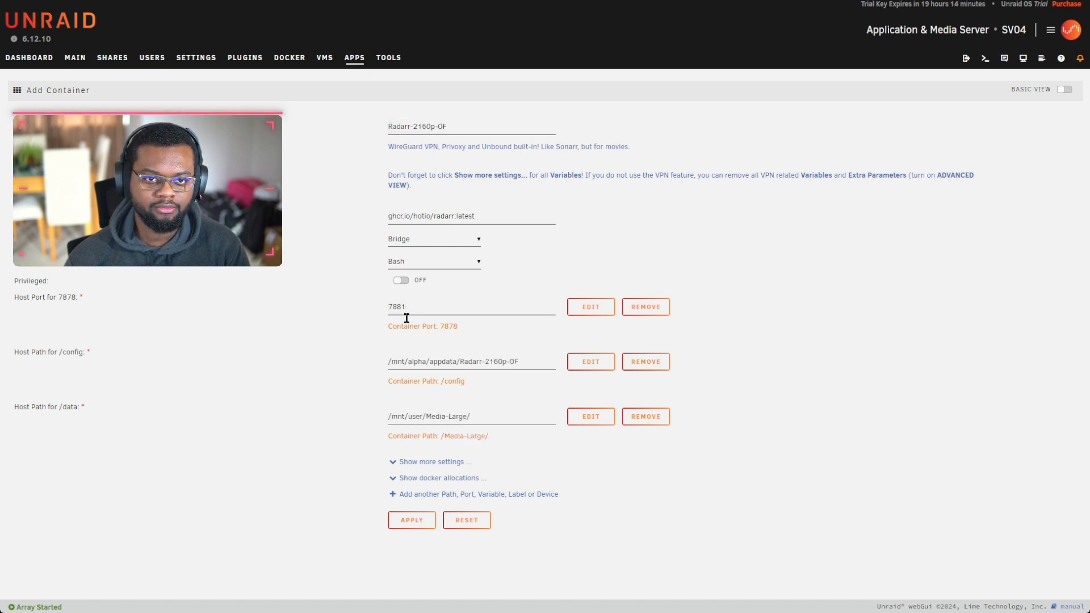
click(415, 520)
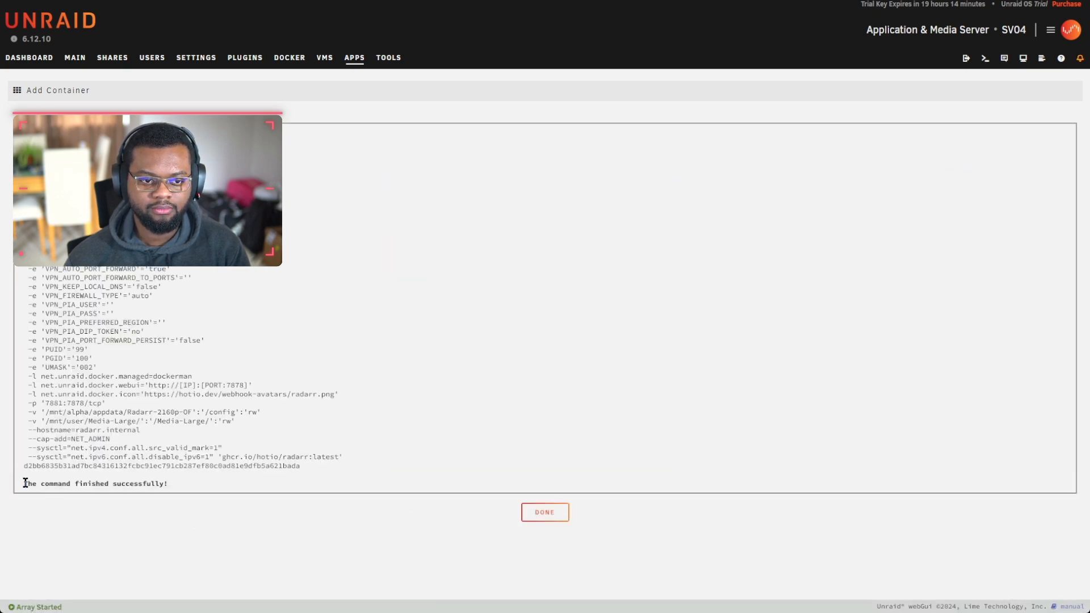
click(539, 512)
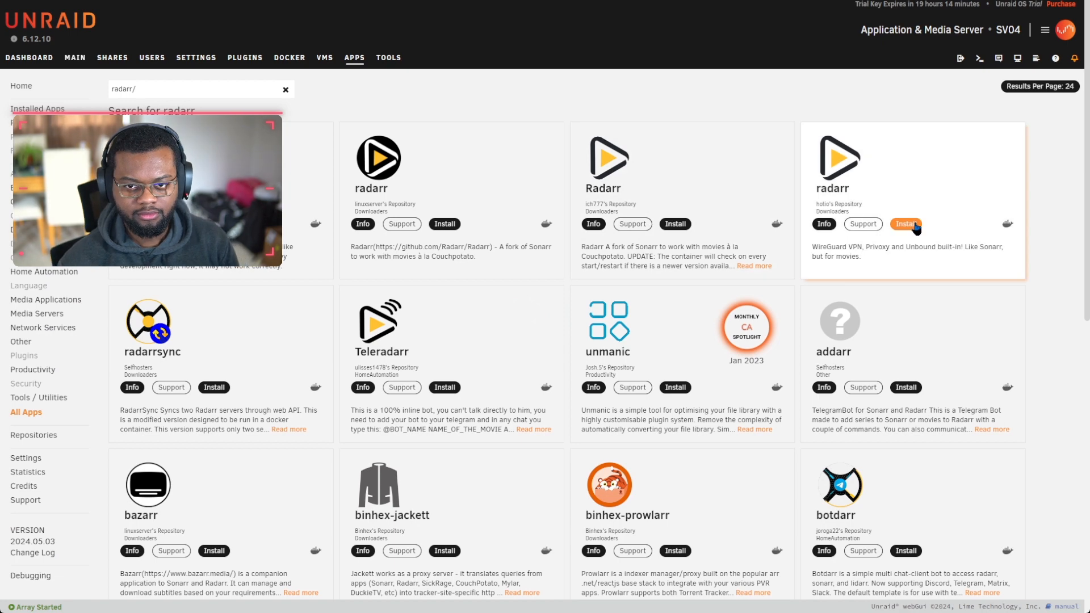
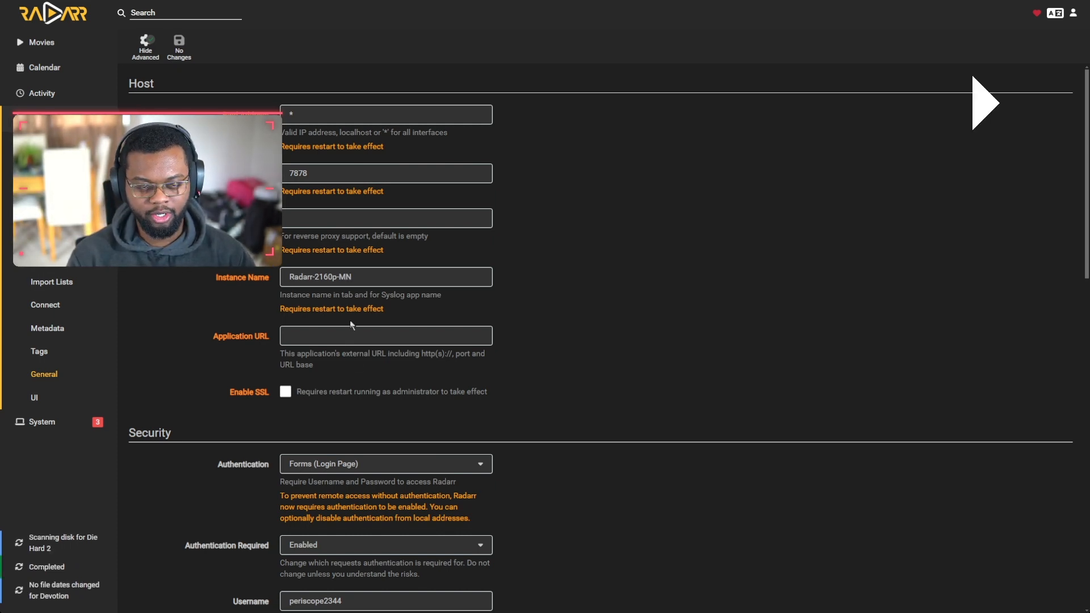
Step: Review the port 7878 and Radarr-2160p-MN instance name values in the template
double_click(299, 173)
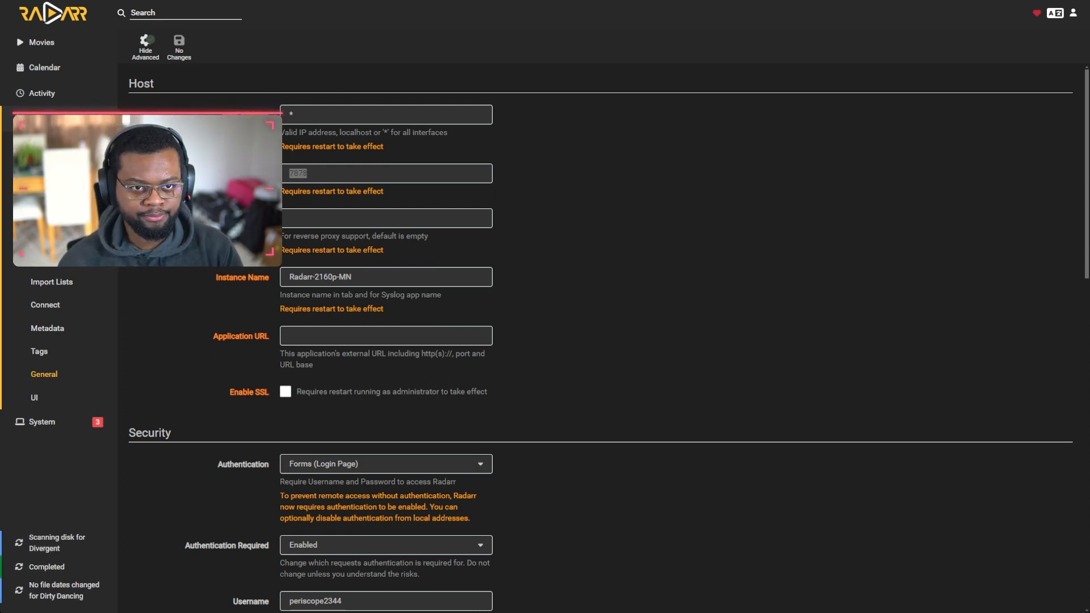
click(584, 284)
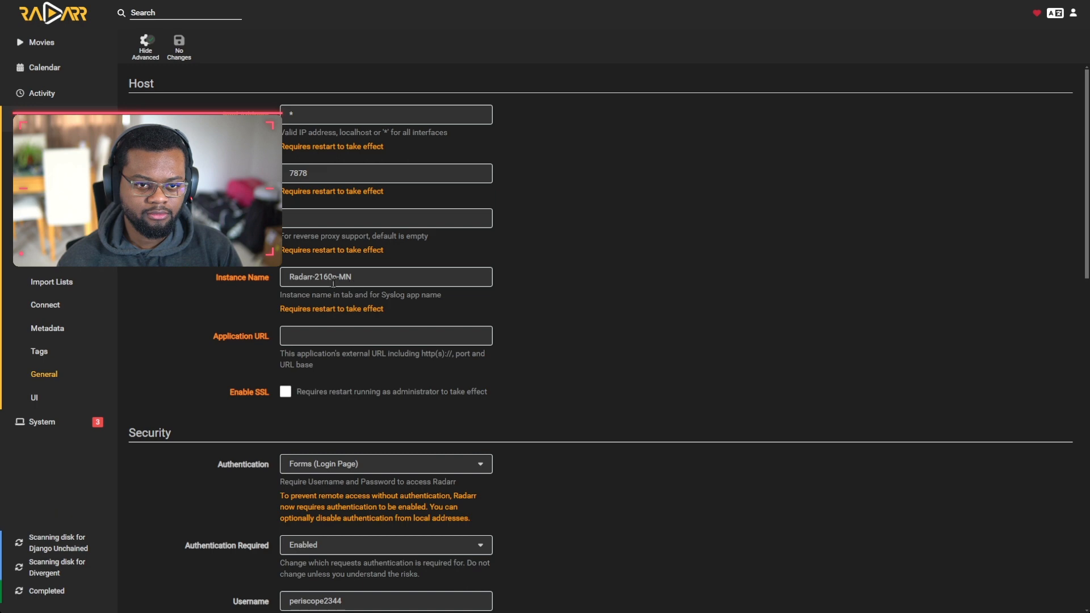
triple_click(311, 282)
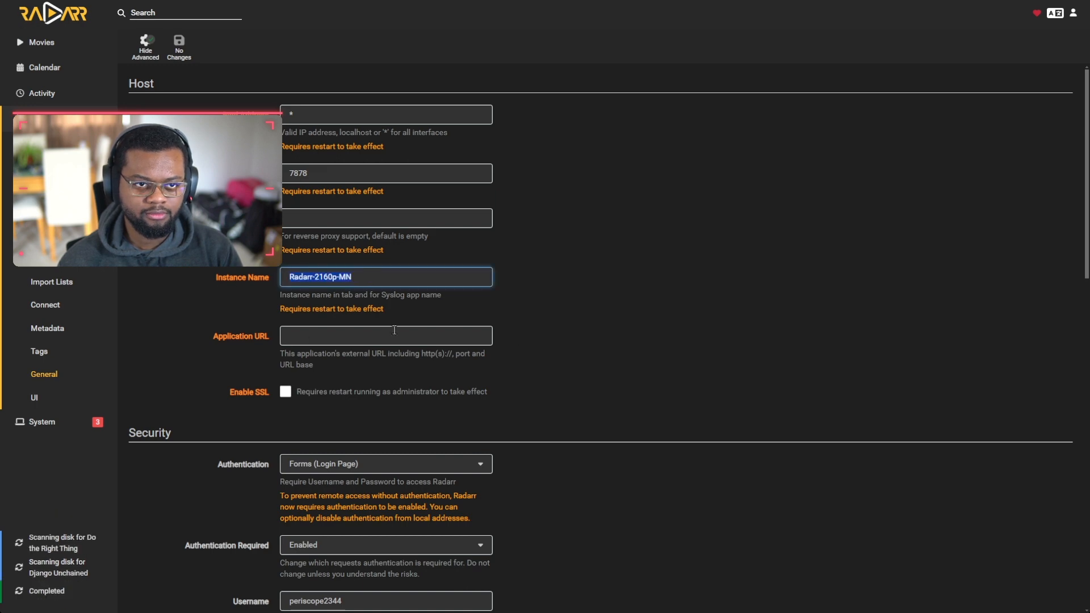
scroll(454, 403, down, 5)
scroll(425, 397, up, 5)
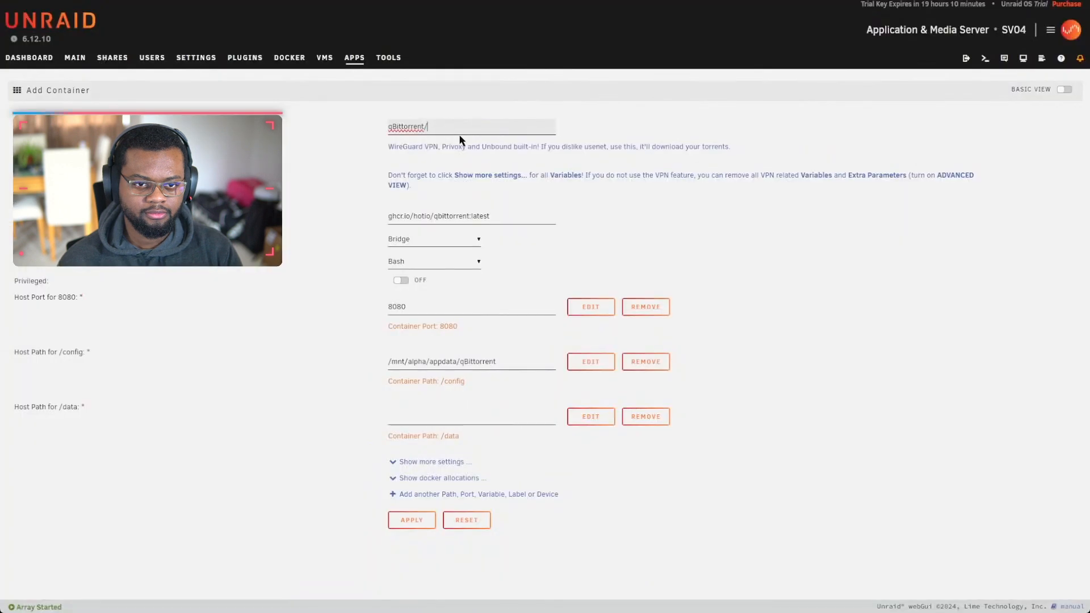
Step: Remap the /data path to host /mnt/user/Cache-Write/ with container path /Cache-Write/
double_click(410, 127)
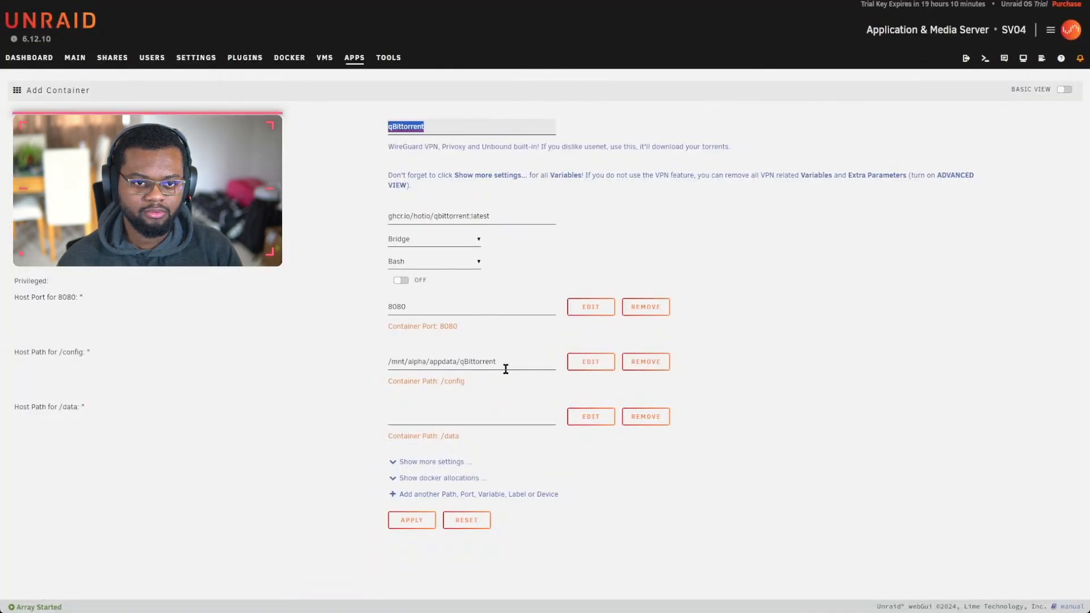
double_click(481, 362)
click(481, 360)
click(477, 416)
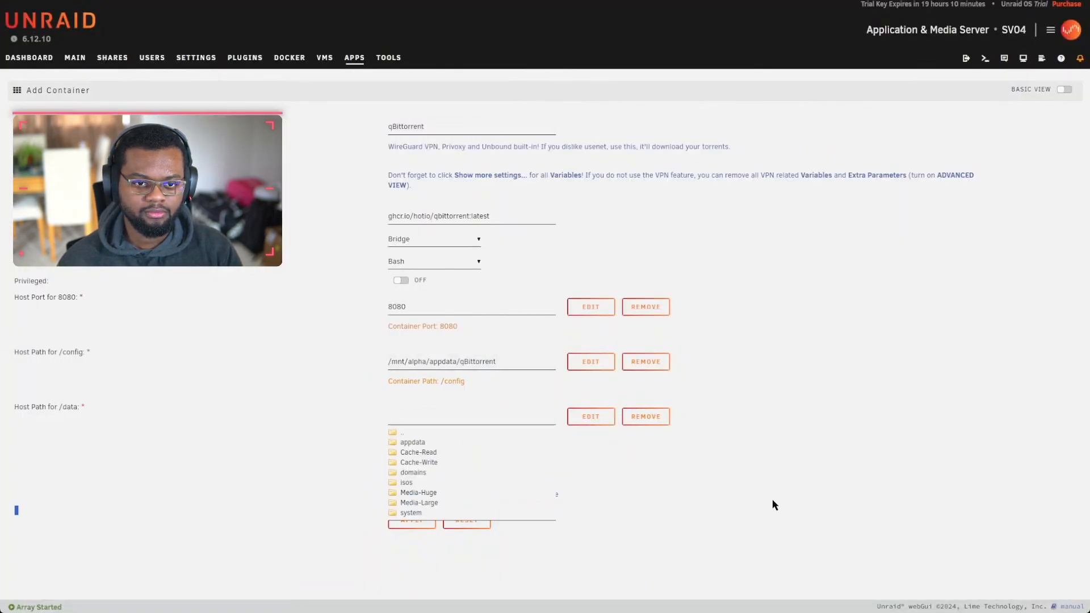
click(595, 417)
click(506, 281)
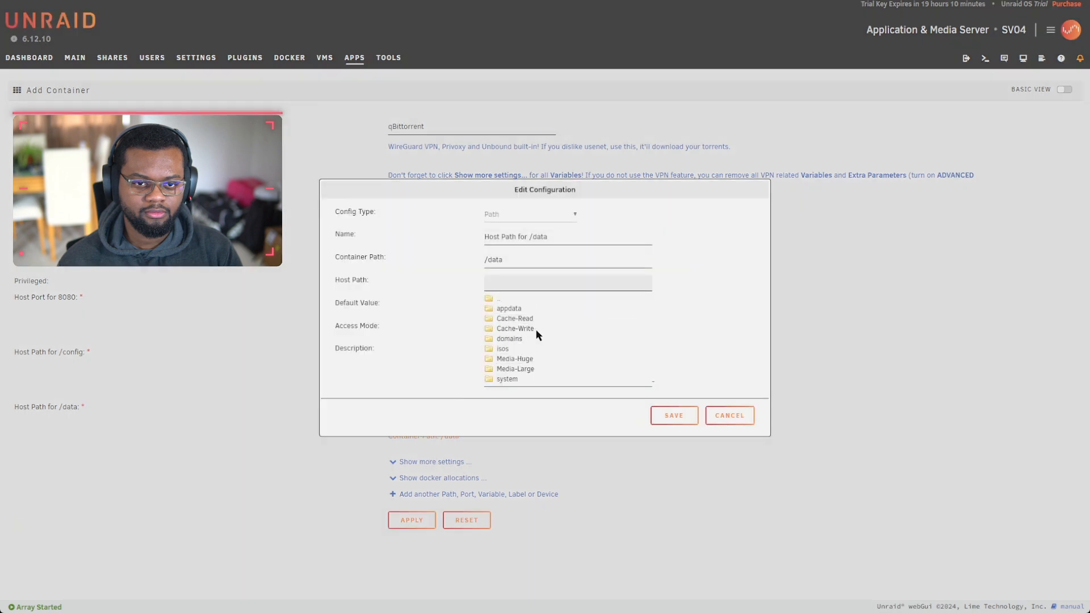
click(515, 329)
click(535, 286)
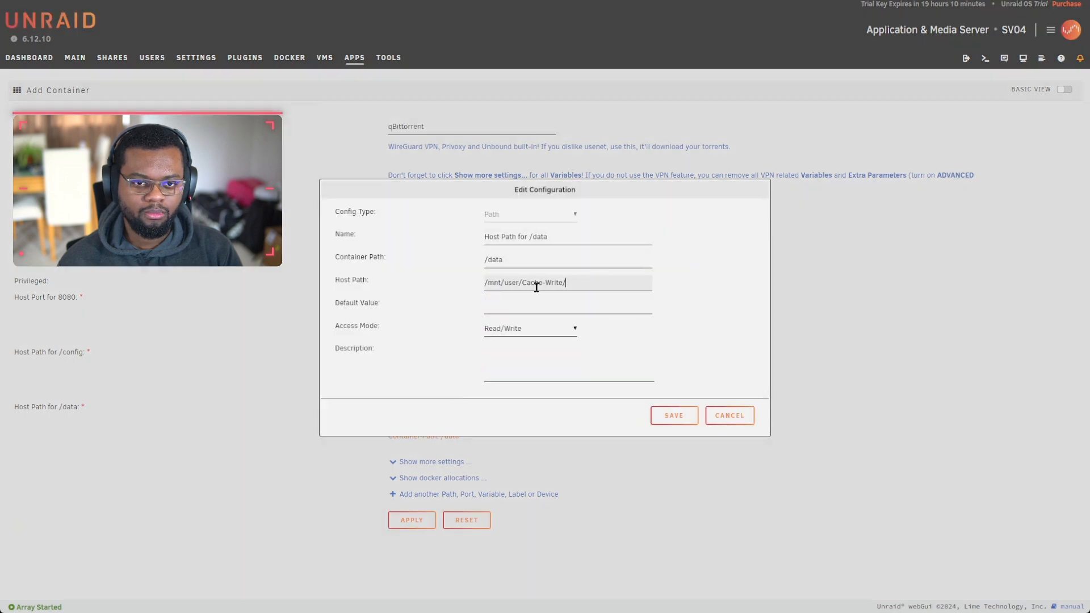
click(525, 284)
drag(518, 283, 628, 290)
key(ctrl+c)
drag(506, 263, 476, 261)
key(ctrl+v)
click(675, 420)
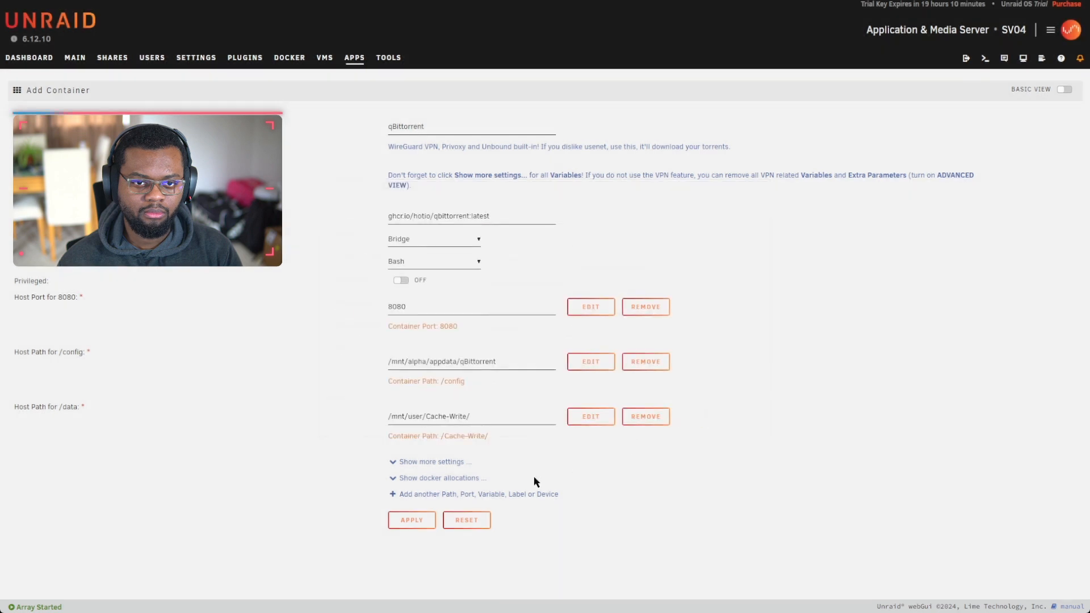
Step: Add a path named Read mapping /mnt/user/Cache-Read/ to /Cache-Read/ and create the qBittorrent container
click(425, 495)
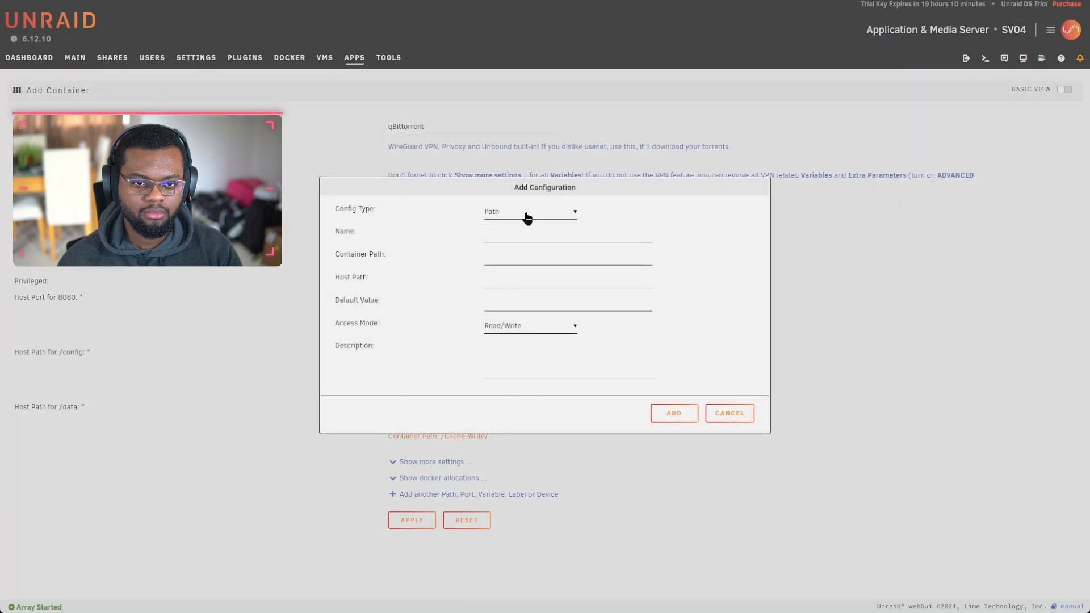
click(489, 279)
click(514, 316)
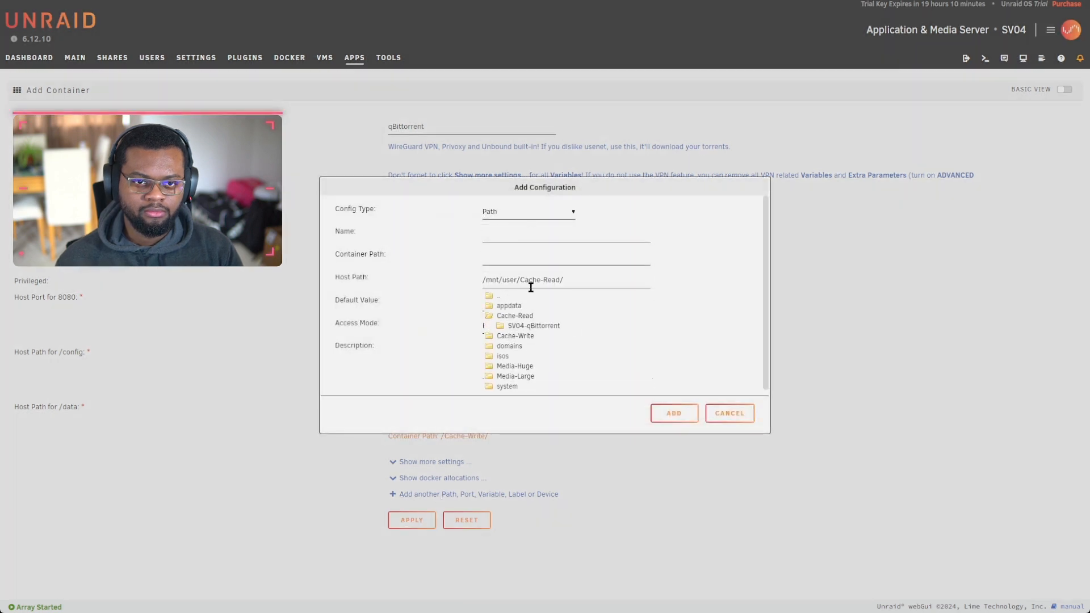
drag(518, 280, 607, 277)
key(ctrl+c)
click(500, 258)
key(ctrl+v)
click(495, 235)
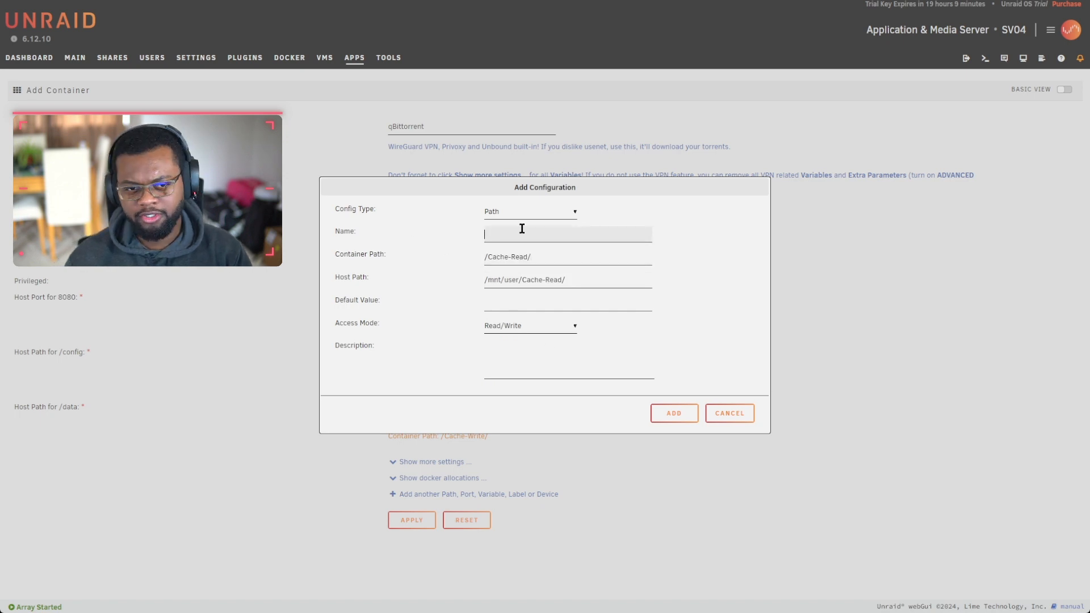
text(R)
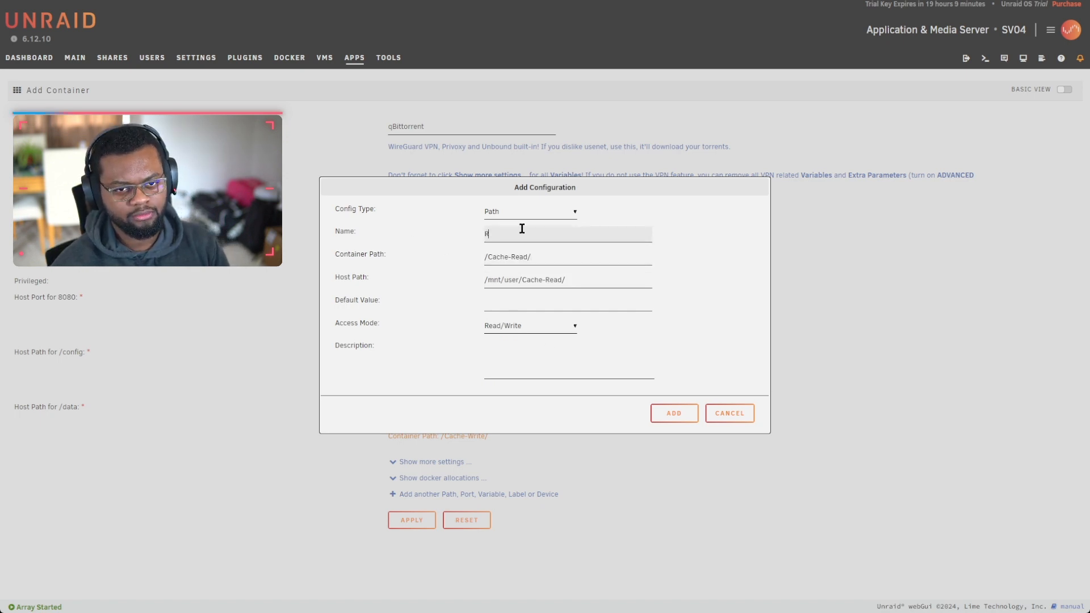
text(ead)
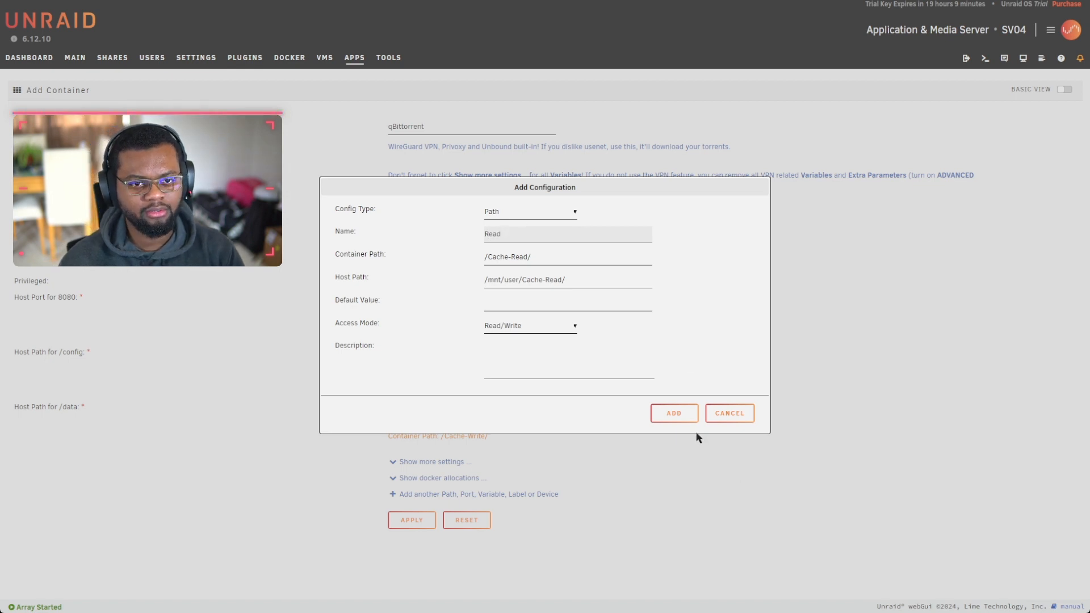
click(673, 412)
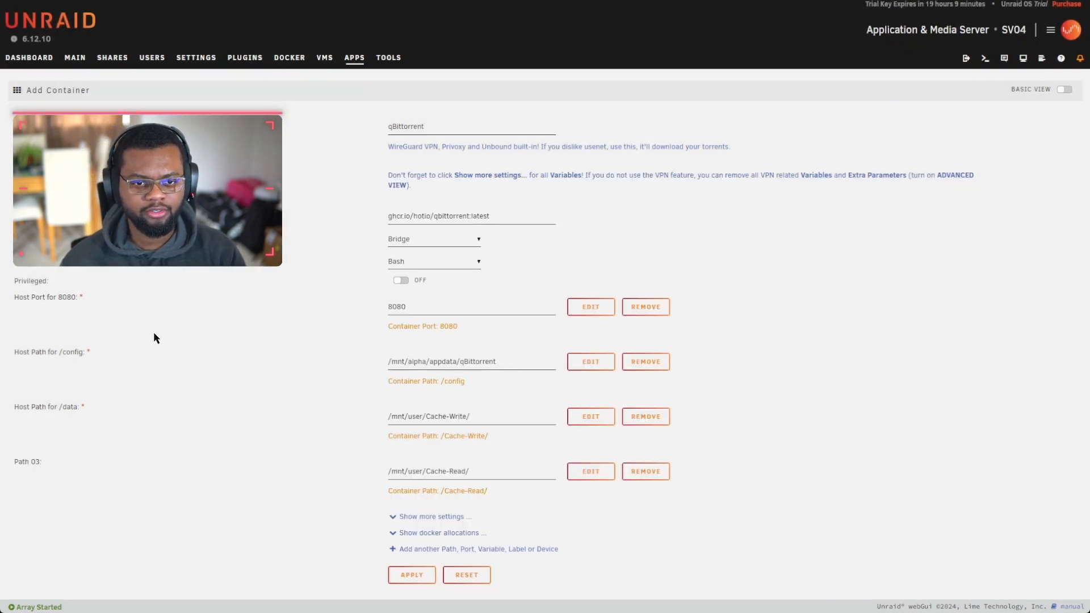
click(408, 585)
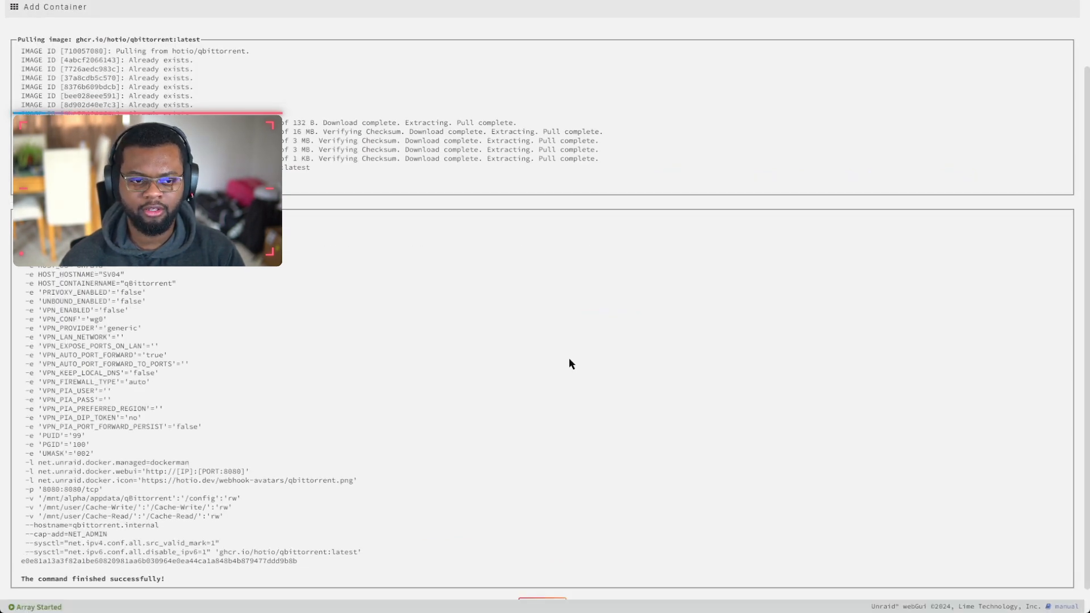
click(548, 582)
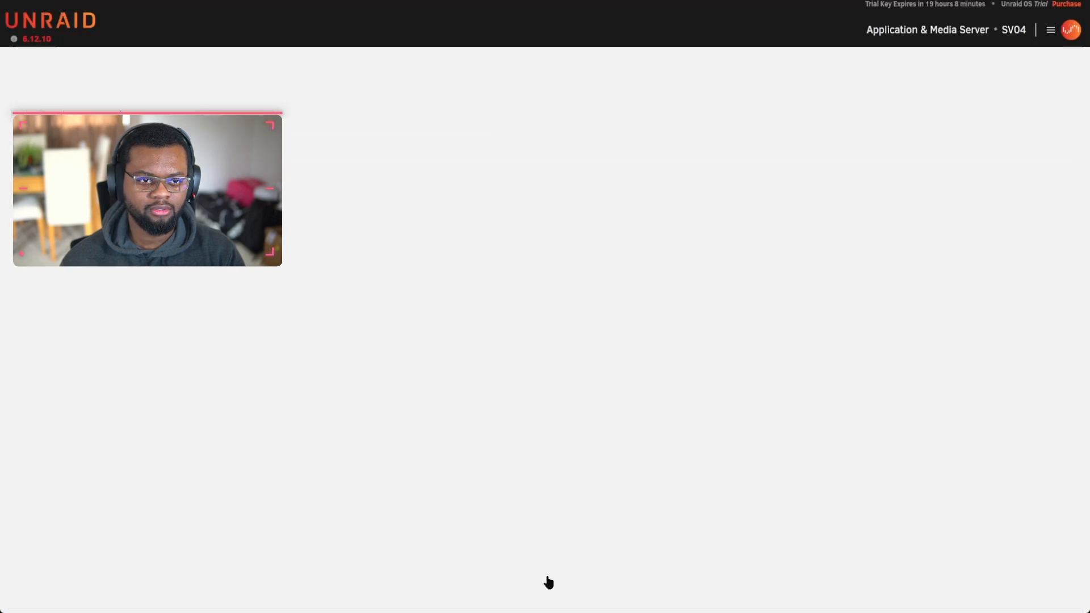
Step: Search Apps for sonarr, create Sonarr-2160p-OF on port 8992 with Media-Large, then go to Docker
double_click(180, 90)
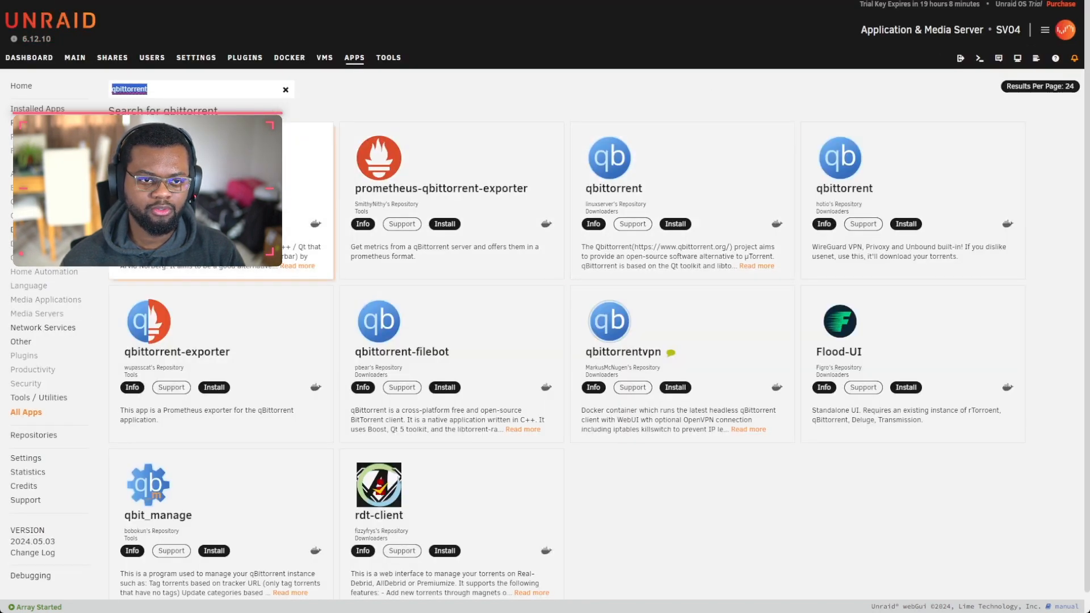
text(sonarr)
key(Return)
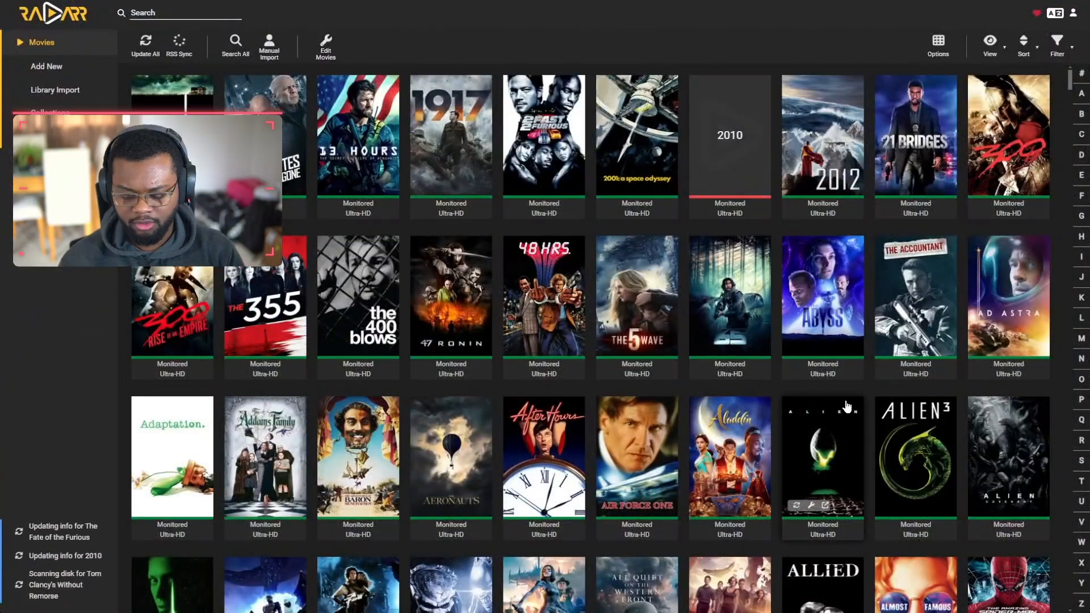
scroll(847, 407, down, 9)
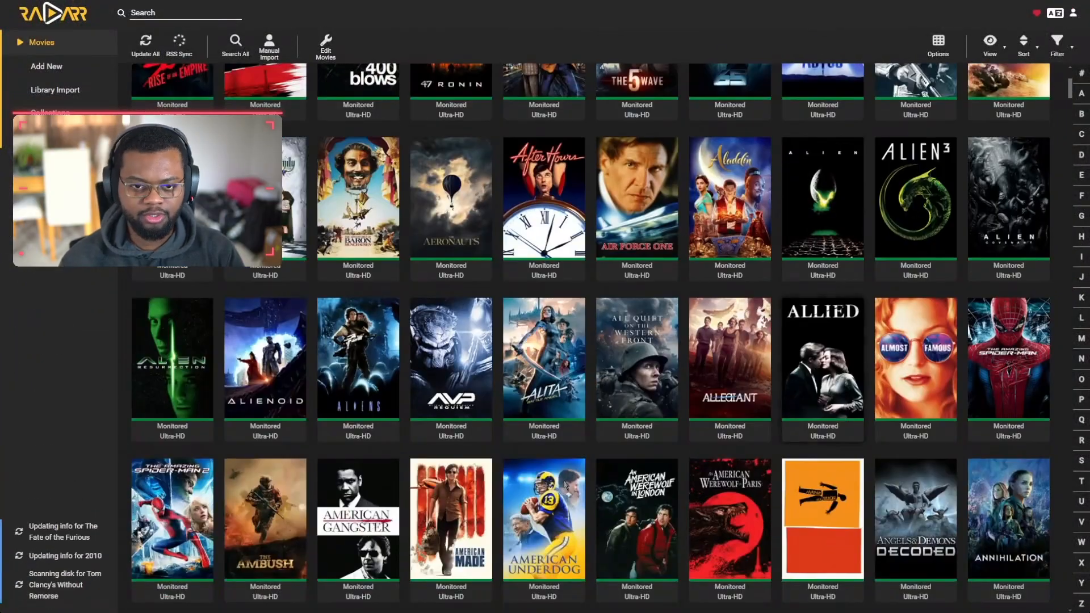
scroll(687, 376, down, 6)
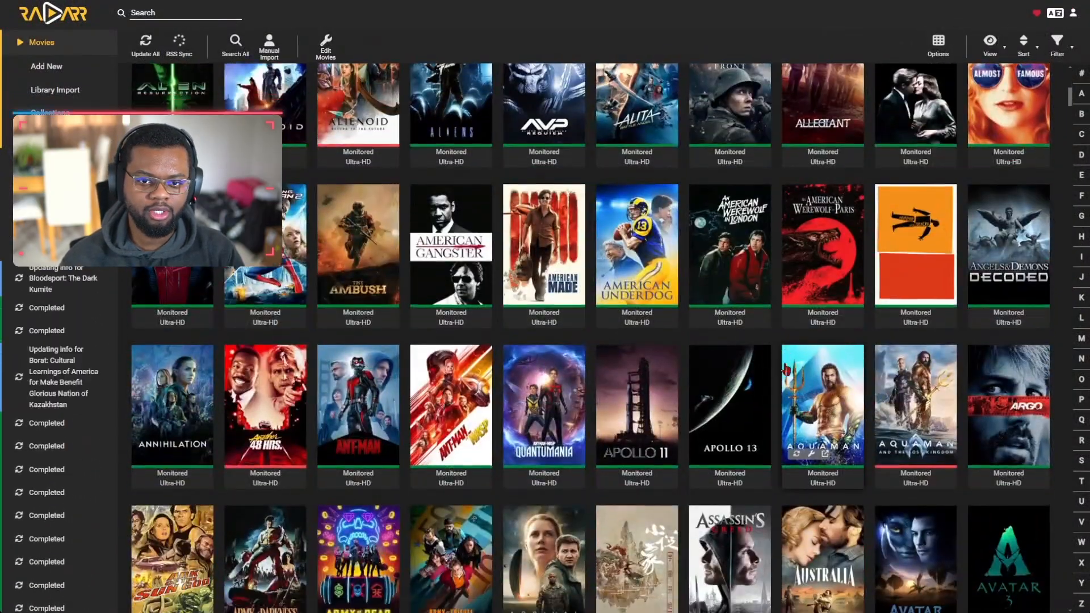
scroll(264, 396, down, 3)
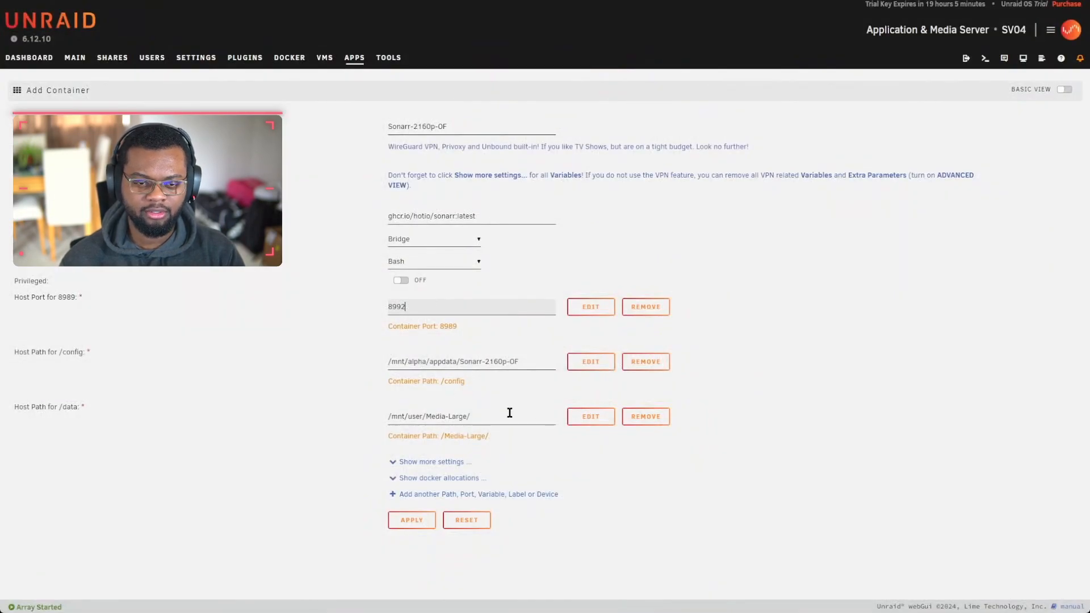
click(411, 520)
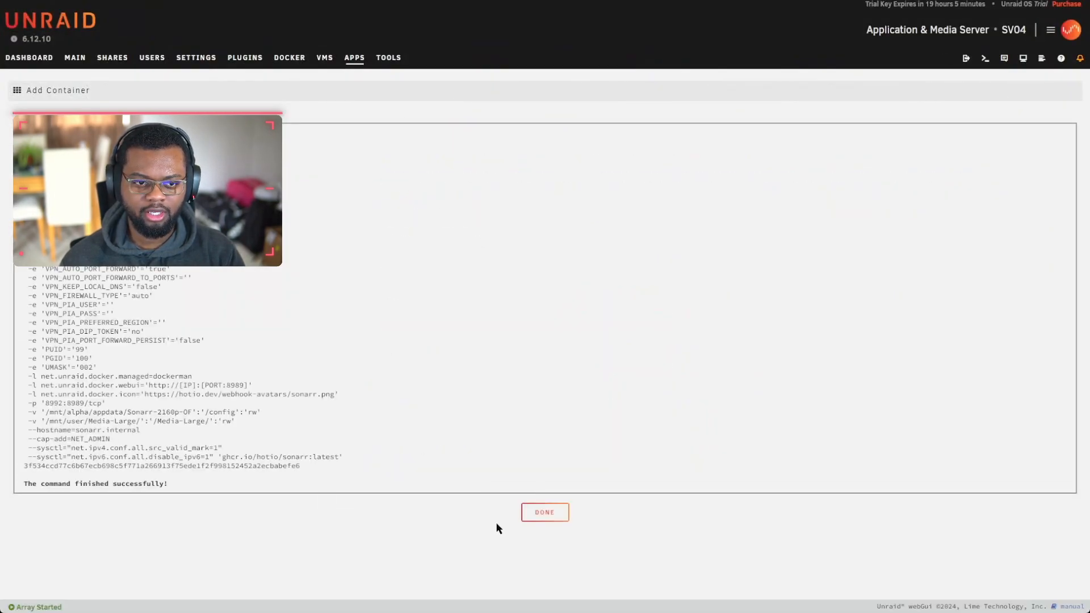
click(540, 513)
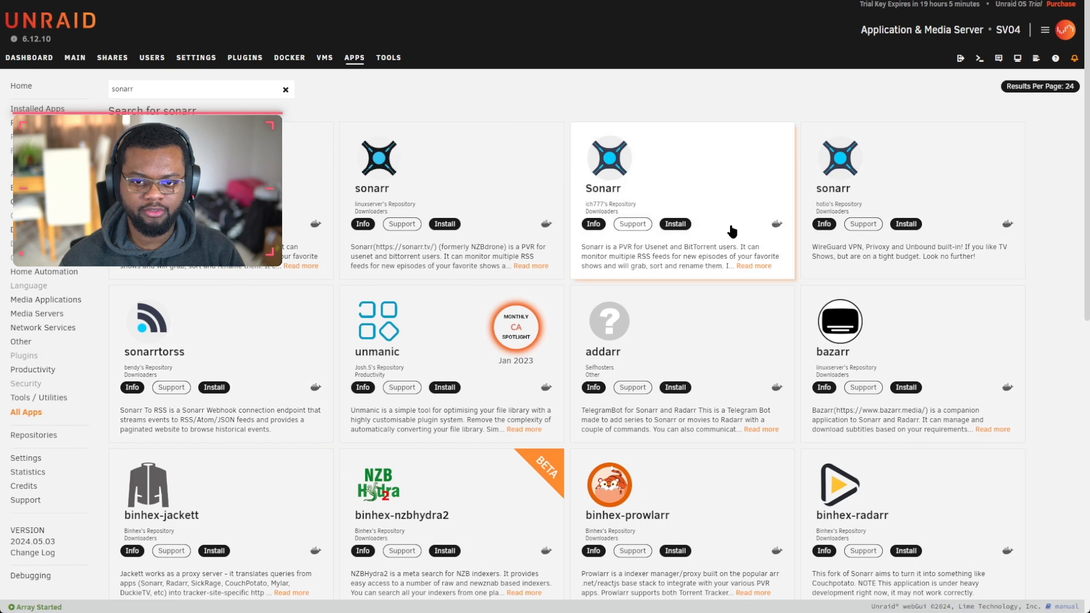
click(75, 58)
click(289, 57)
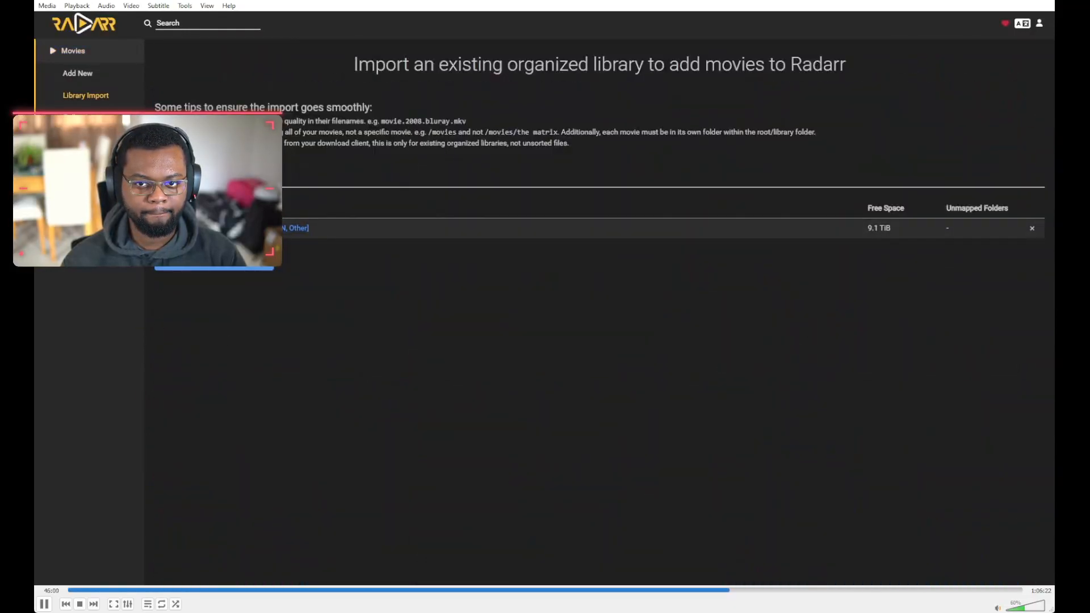
Step: Lower VLC playback speed to 3.00x
key(minus)
key(minus)
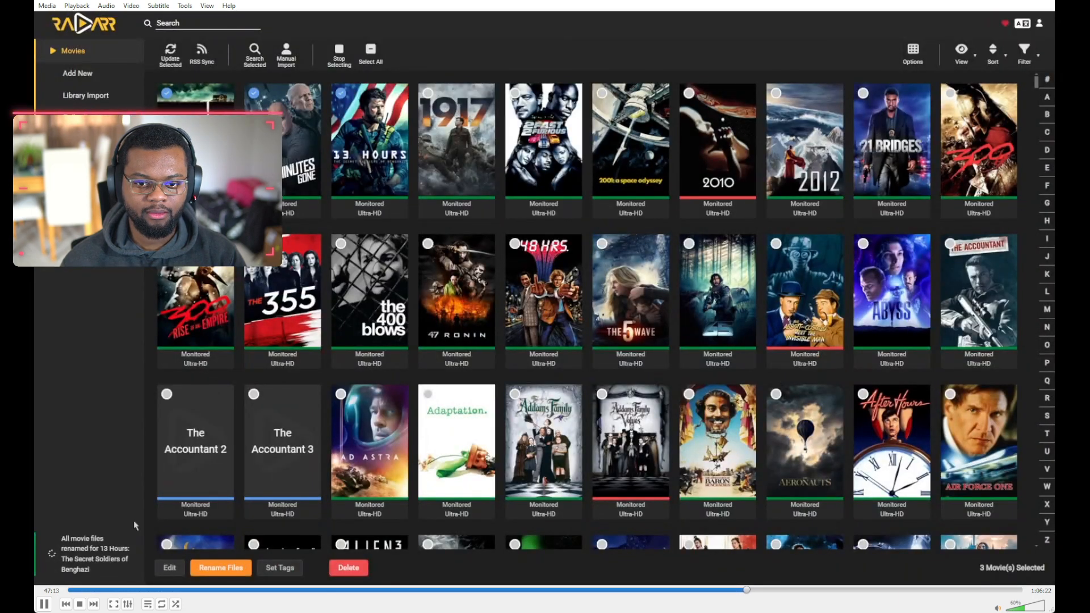
Step: Pause the recording, then resume playback
key(space)
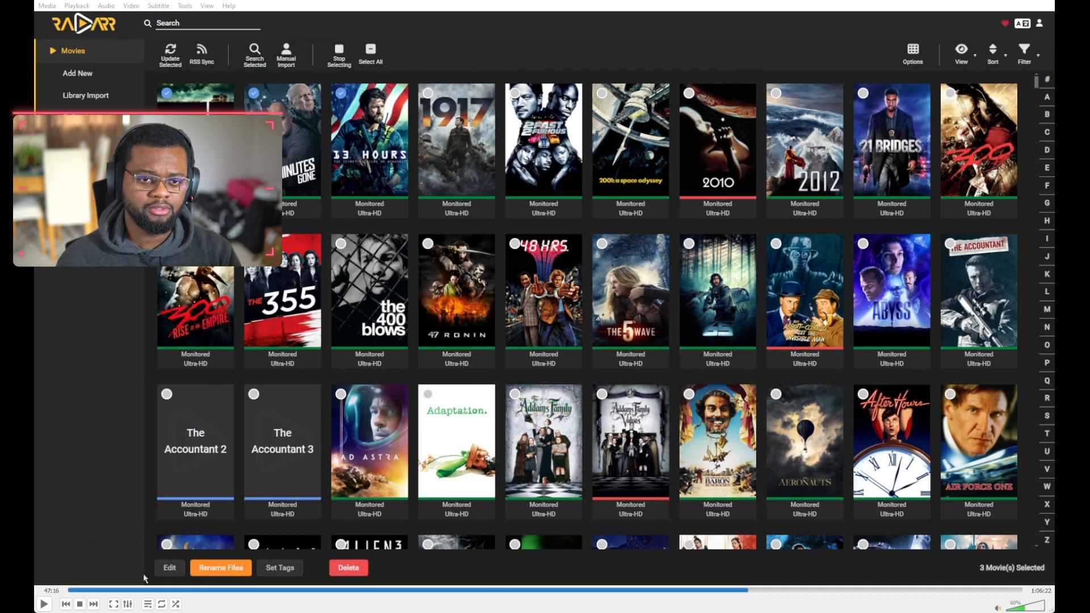
key(space)
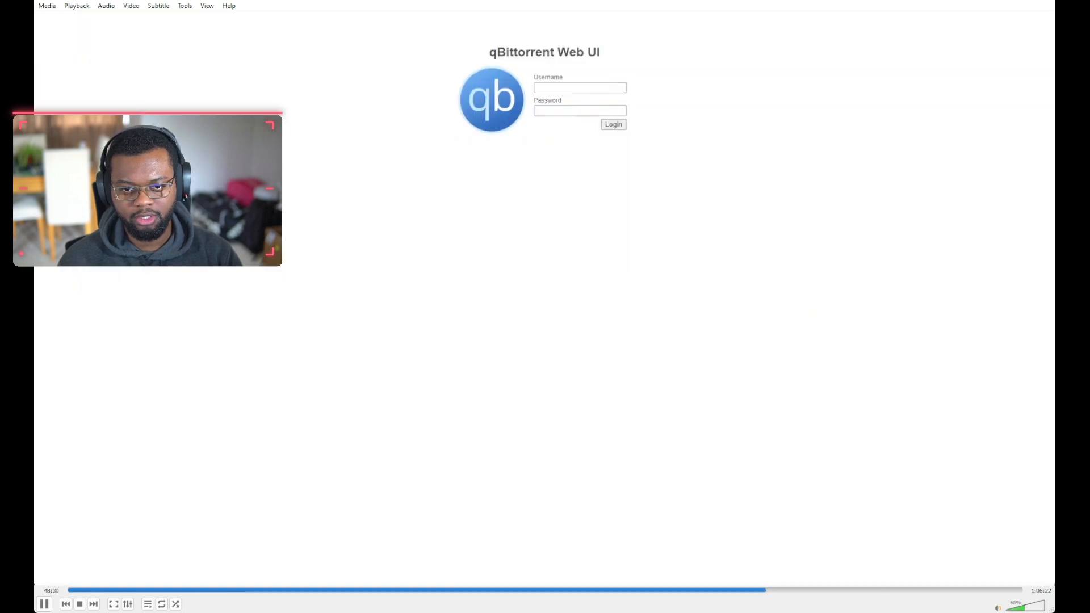
Step: Pause playback, then open and dismiss the Sonarr-2160p-OF container's options menu
key(space)
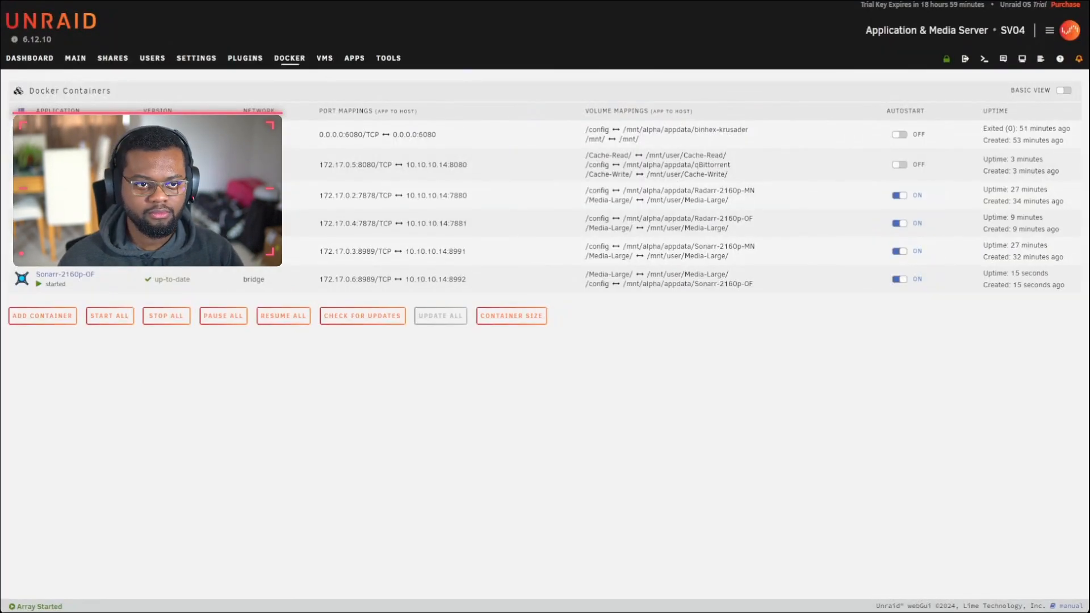
click(25, 164)
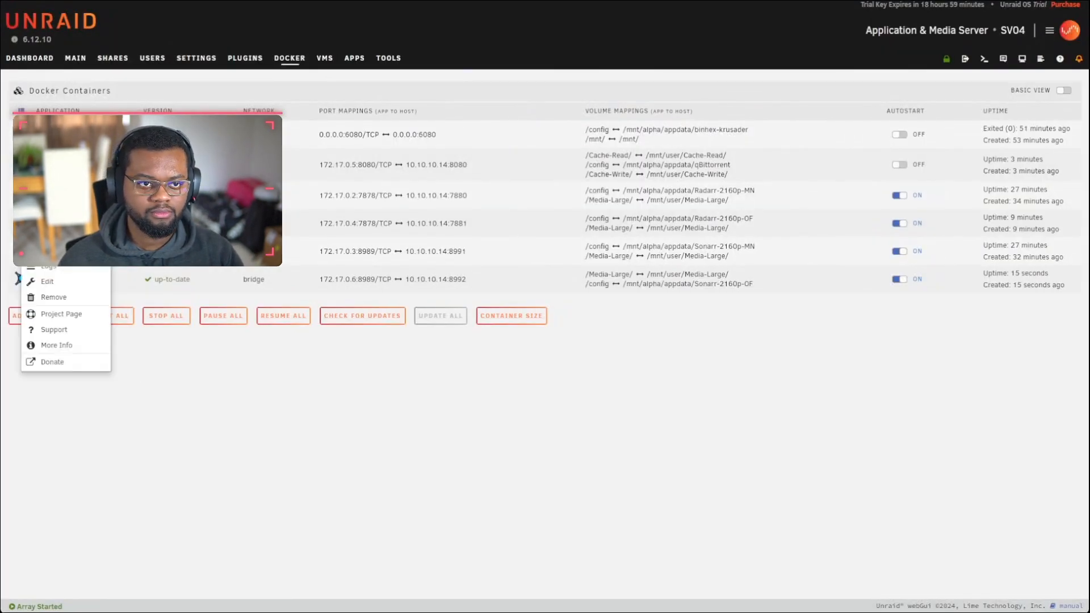
click(423, 389)
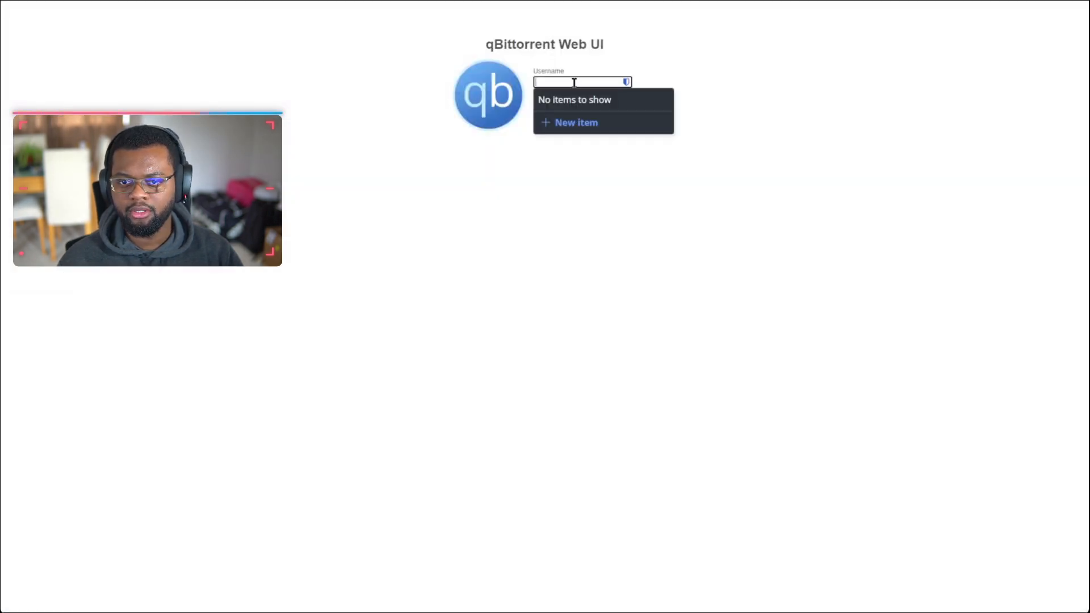
Step: Sign in to the qBittorrent Web UI with the username and password
text(admin)
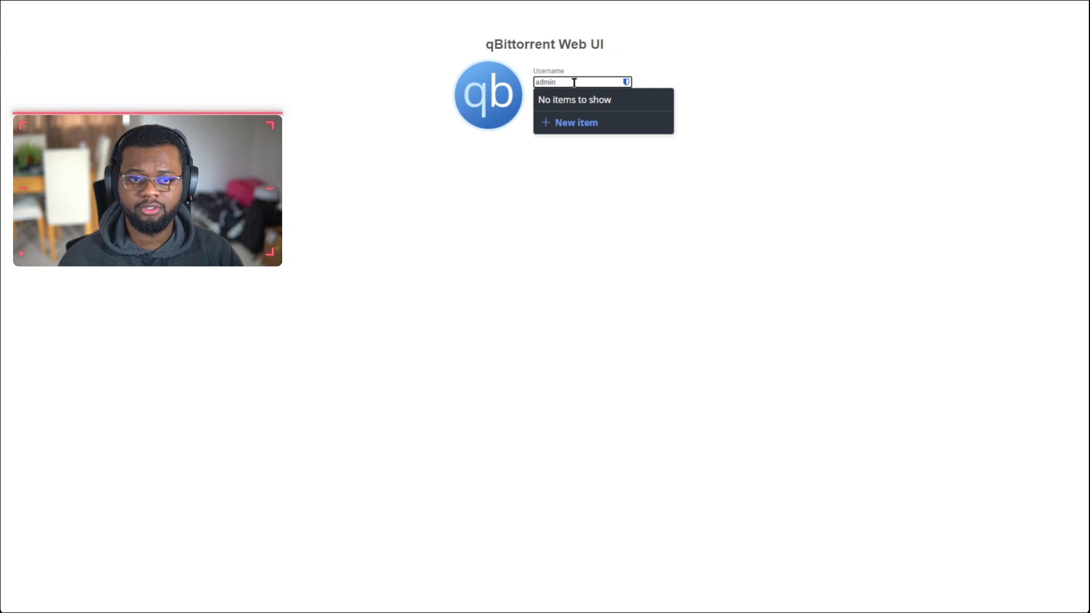
click(560, 108)
click(560, 108)
text(adminadmin)
key(Return)
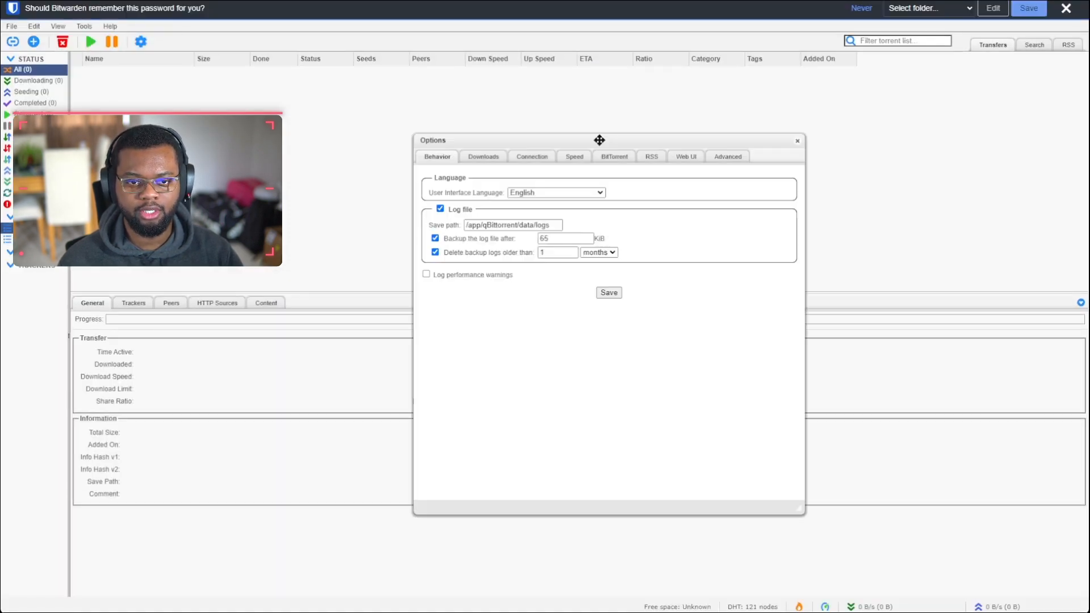
Step: Turn on logging of performance warnings in Behaviour options and save
drag(608, 139, 496, 118)
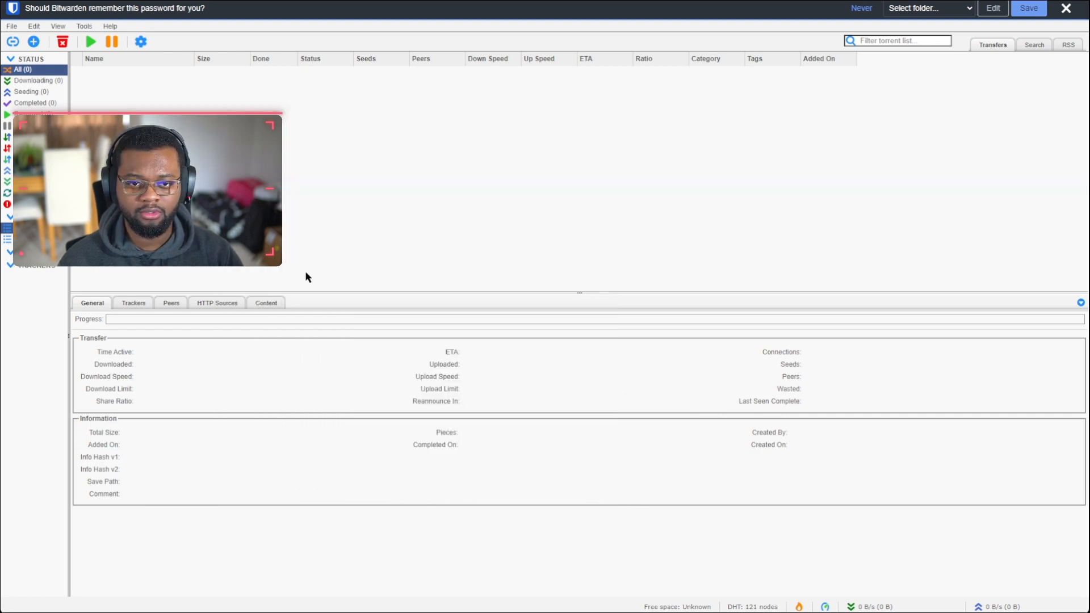
click(140, 42)
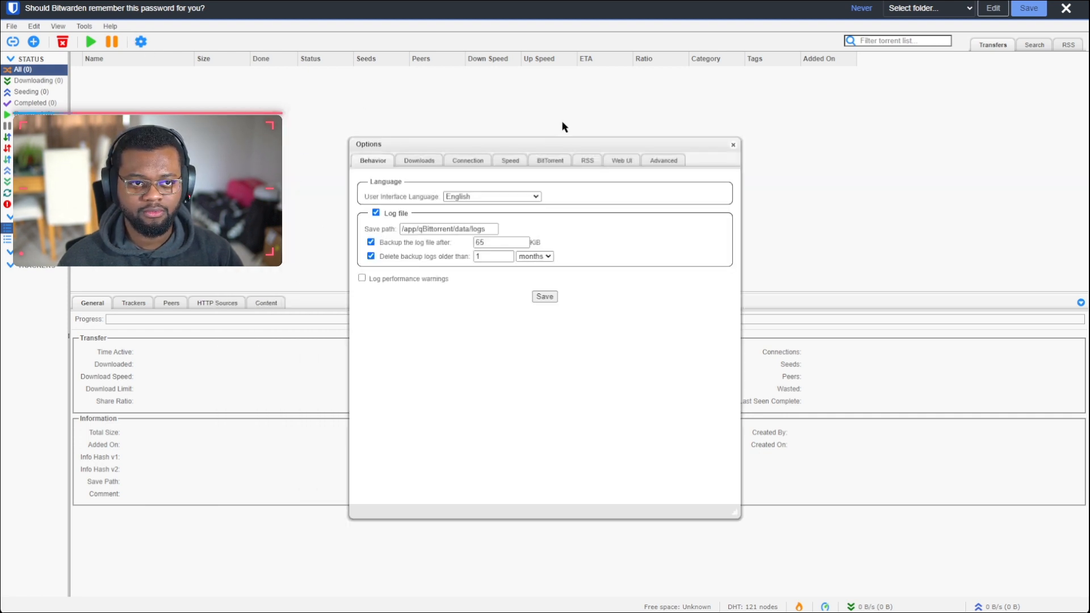
click(418, 163)
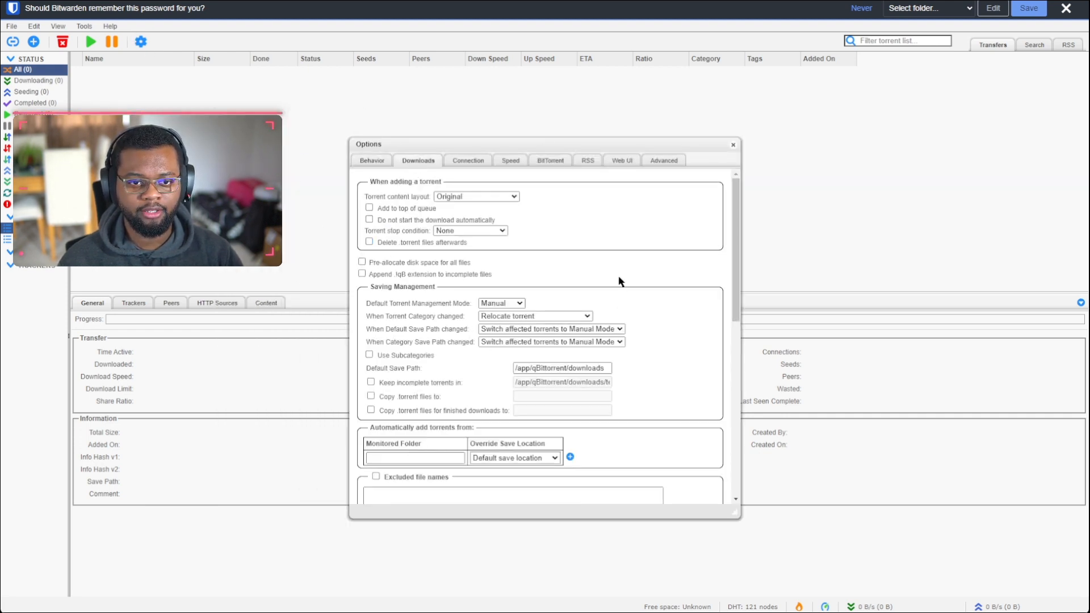
click(361, 162)
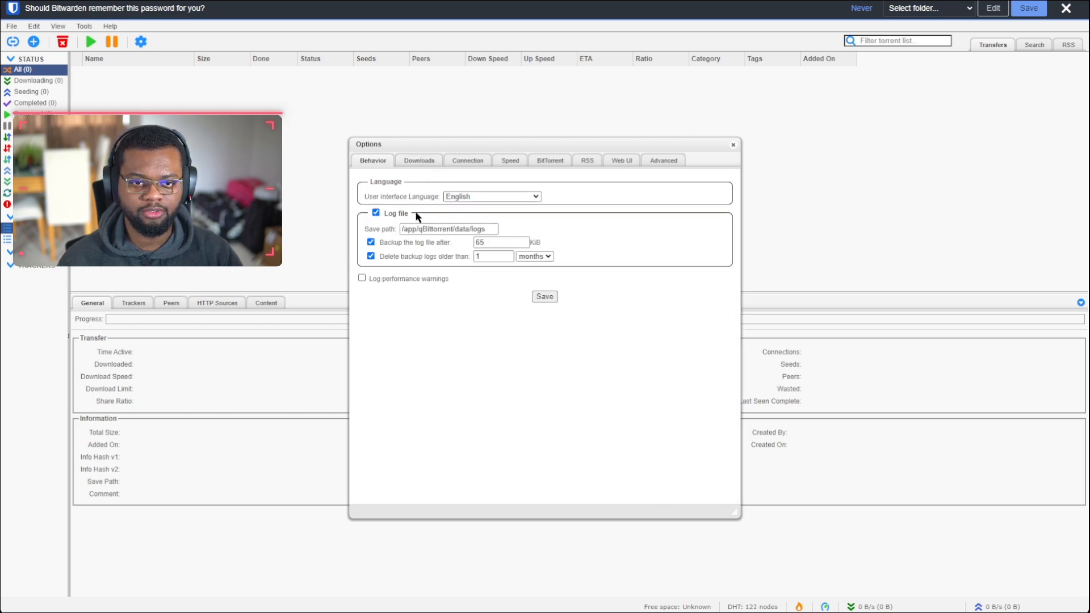
click(407, 280)
click(545, 296)
Step: Append .!qB to incomplete files, use Automatic mode, and relocate torrents on both save-path changes
click(84, 26)
click(119, 38)
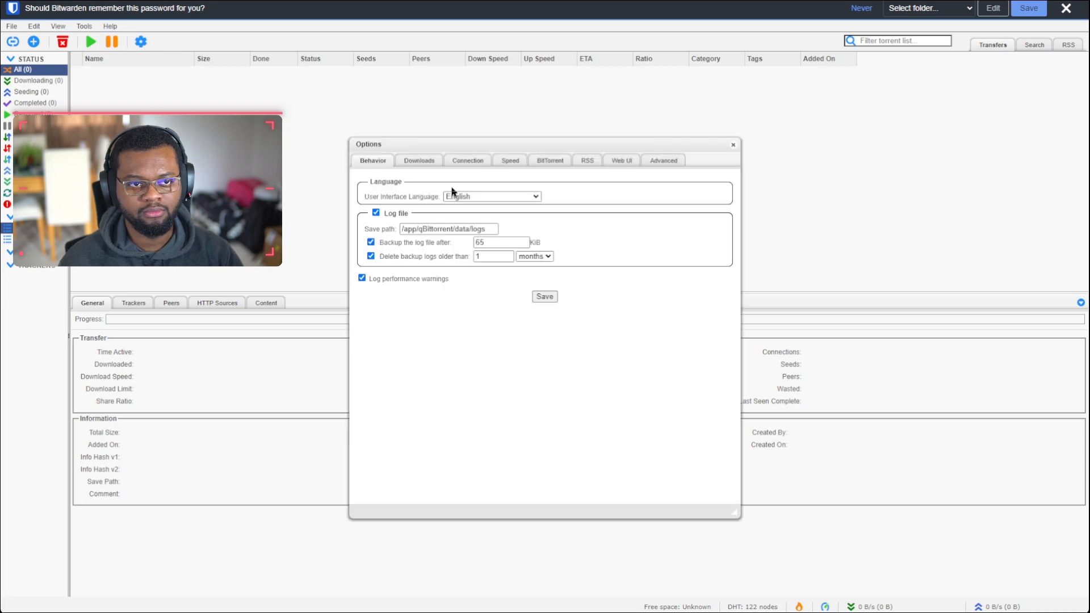
click(418, 161)
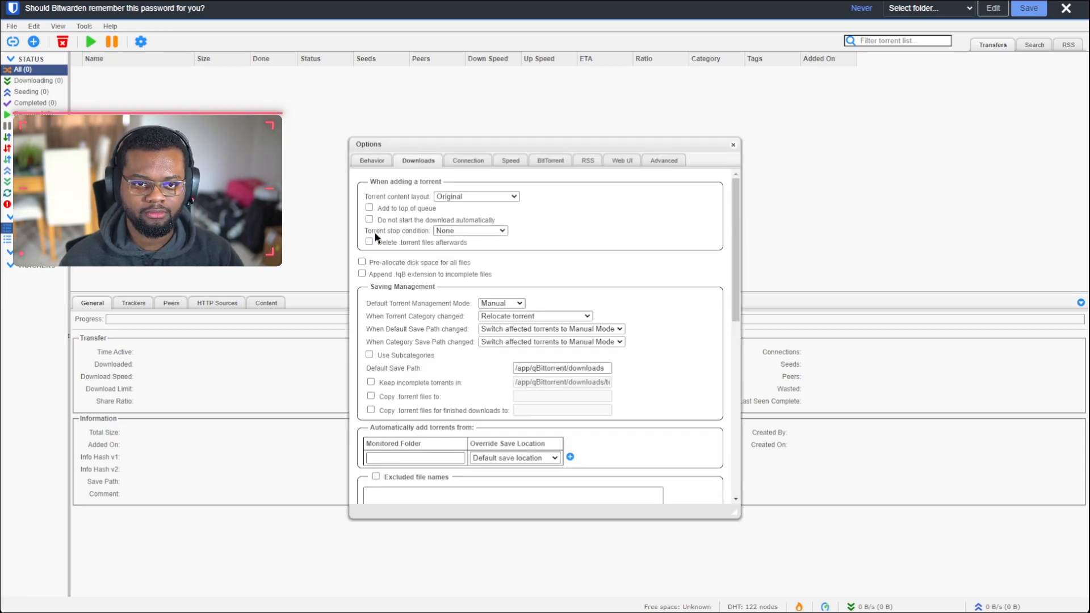
click(398, 274)
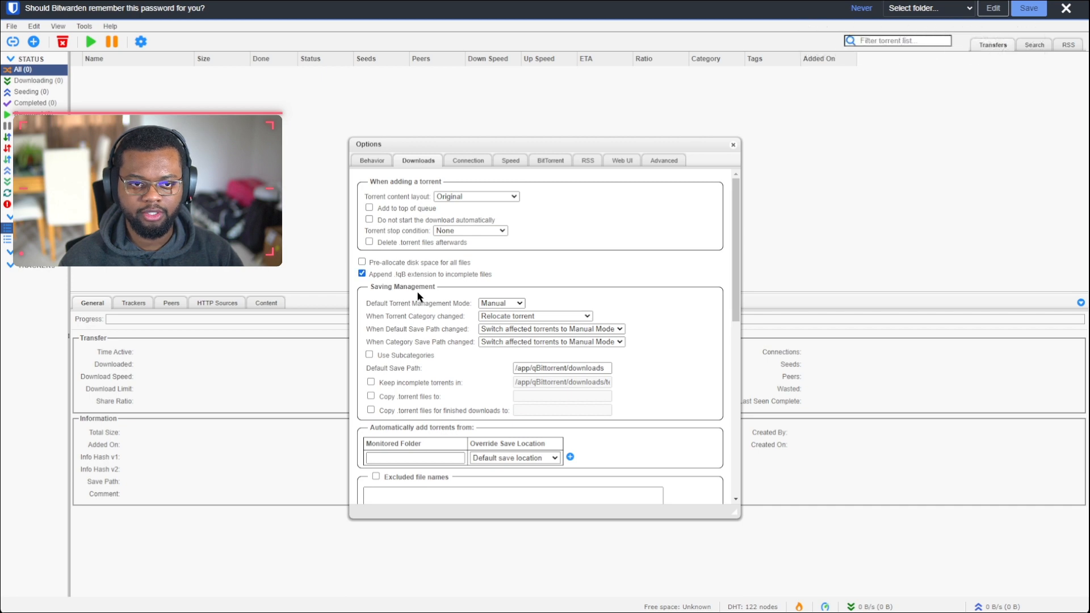
click(498, 305)
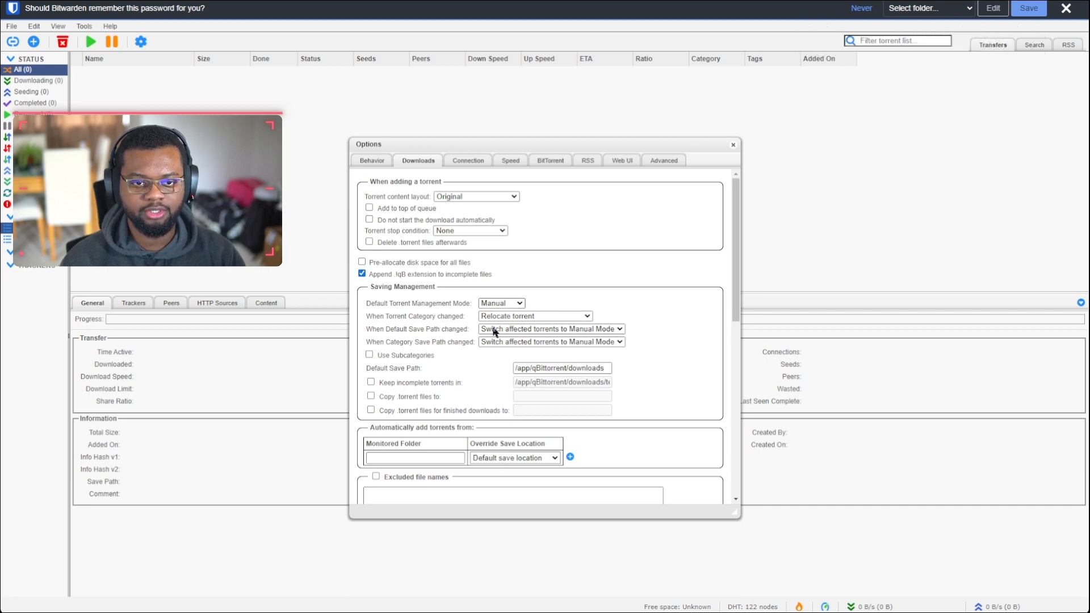
click(492, 332)
click(518, 333)
click(526, 342)
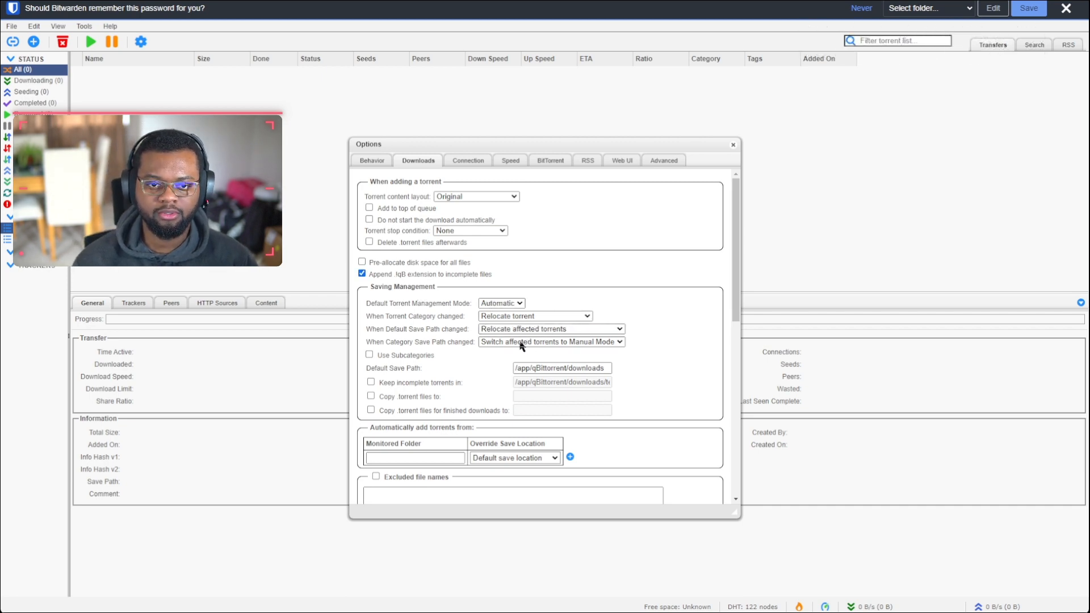
click(519, 341)
click(514, 350)
click(571, 369)
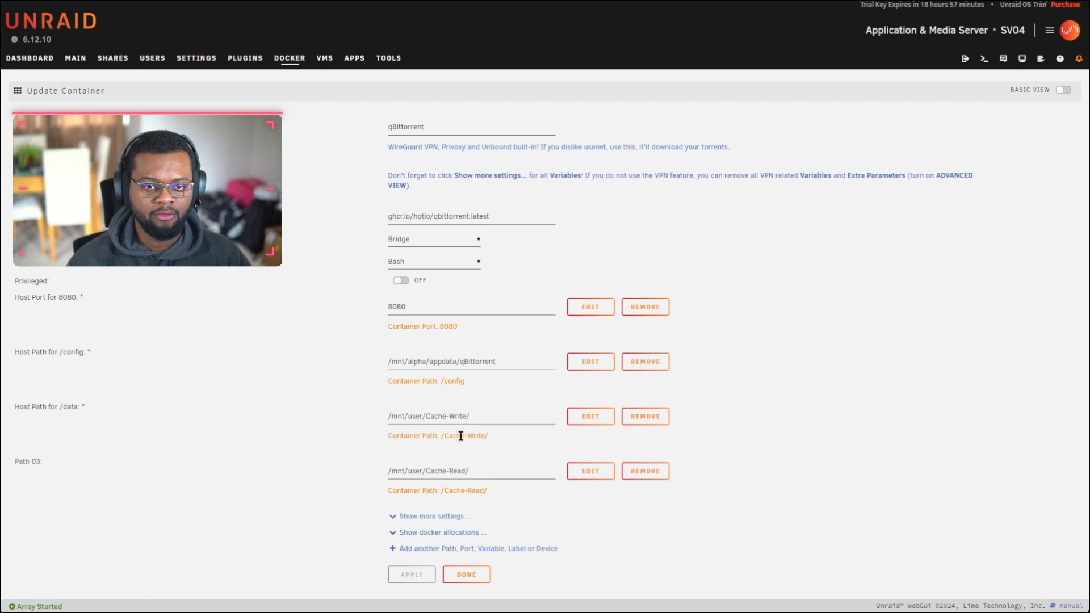
Step: Select the Cache-Write and Cache-Read host paths in the container's path mappings
click(463, 419)
click(472, 457)
drag(484, 416, 426, 416)
click(479, 473)
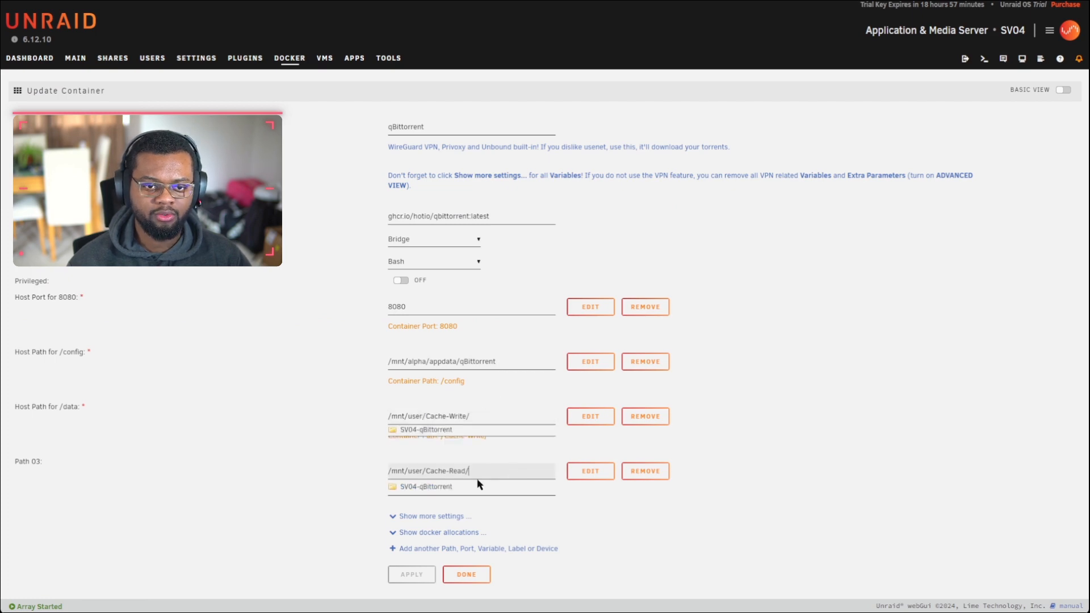
drag(473, 471, 423, 471)
click(499, 416)
drag(499, 415, 422, 416)
click(659, 102)
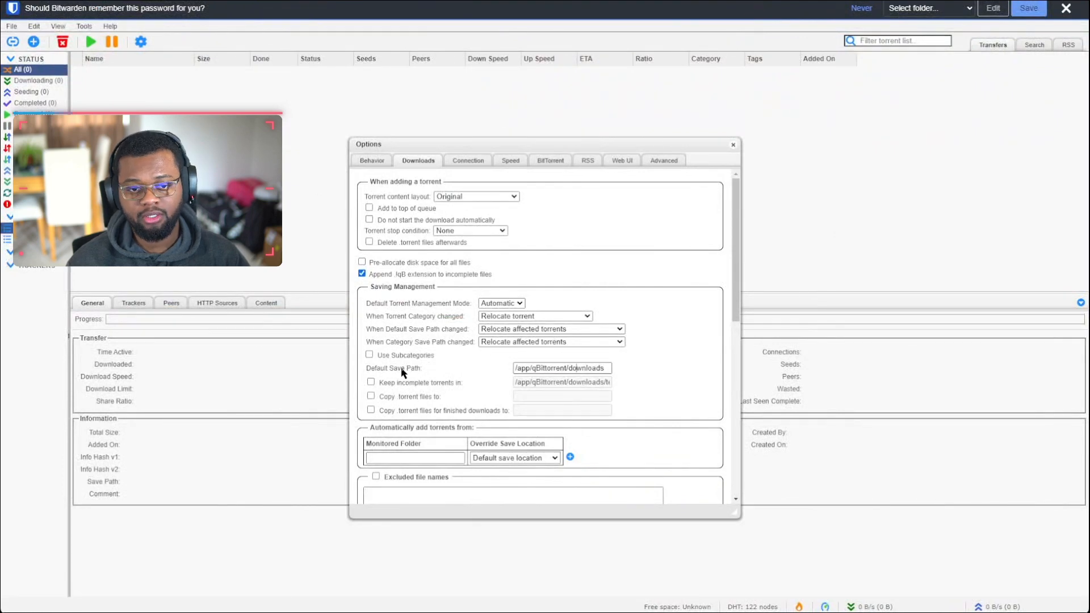
Step: Enable subcategories, default save path /Cache-Read/, and keep incomplete torrents in /Cache-Write/
click(369, 355)
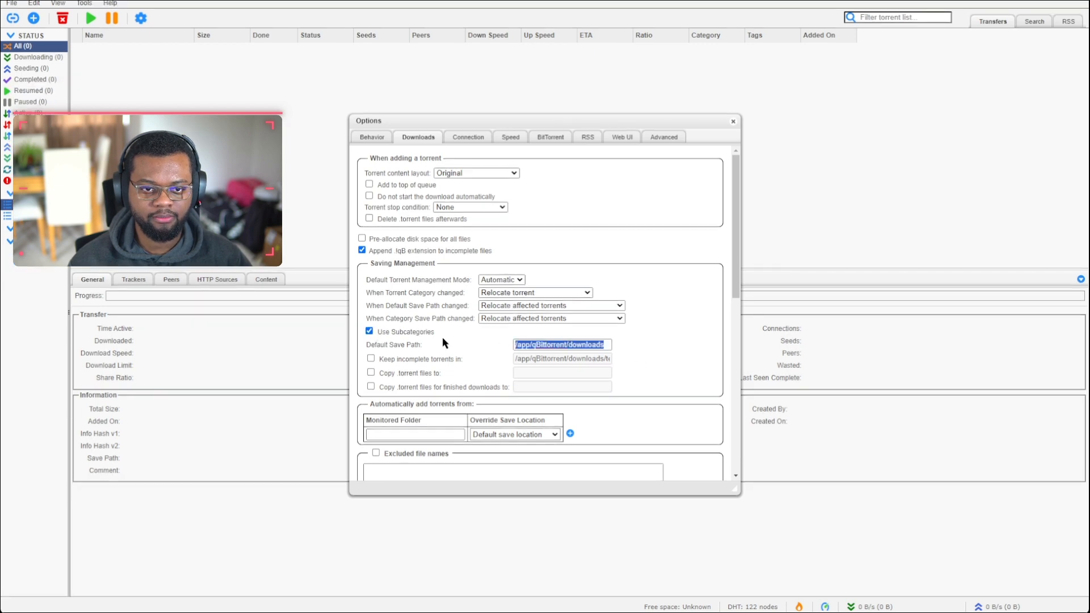
drag(607, 345, 447, 346)
text(/Cache-Read/)
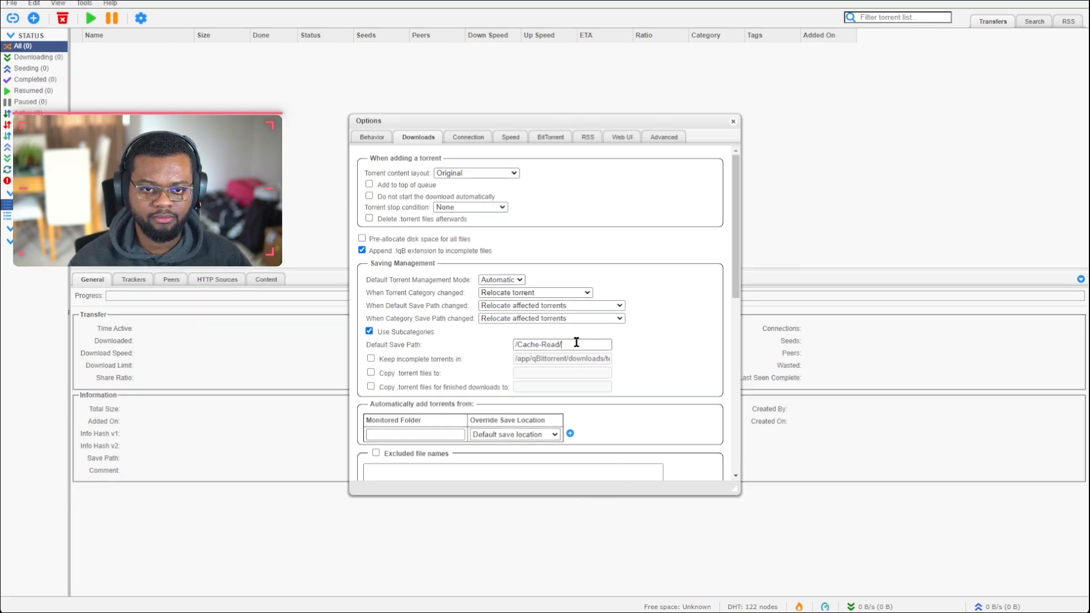
click(371, 358)
triple_click(596, 359)
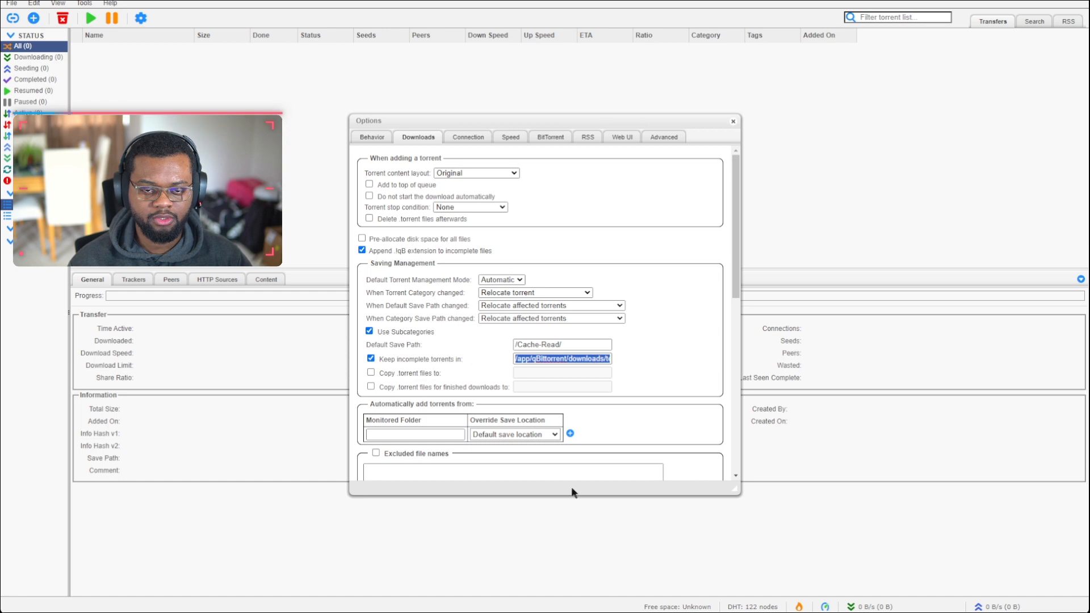
text(/Cache-Write/)
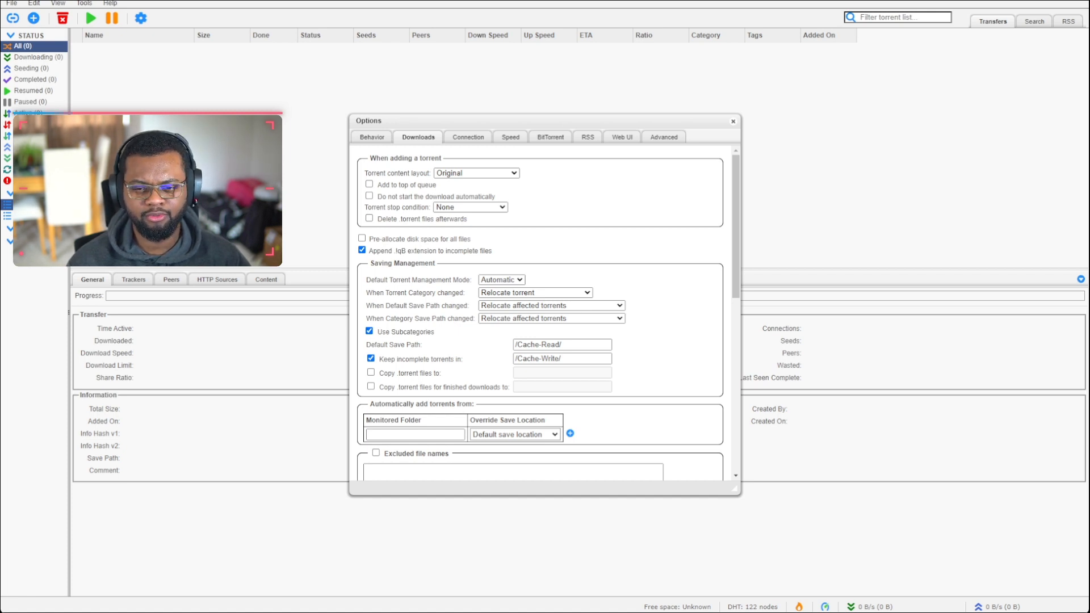
Step: Extend paths to /Cache-Read/SV04-qBittorrent/Uncategorized and /Cache-Write/SV04-qBittorrent
key(ctrl+v)
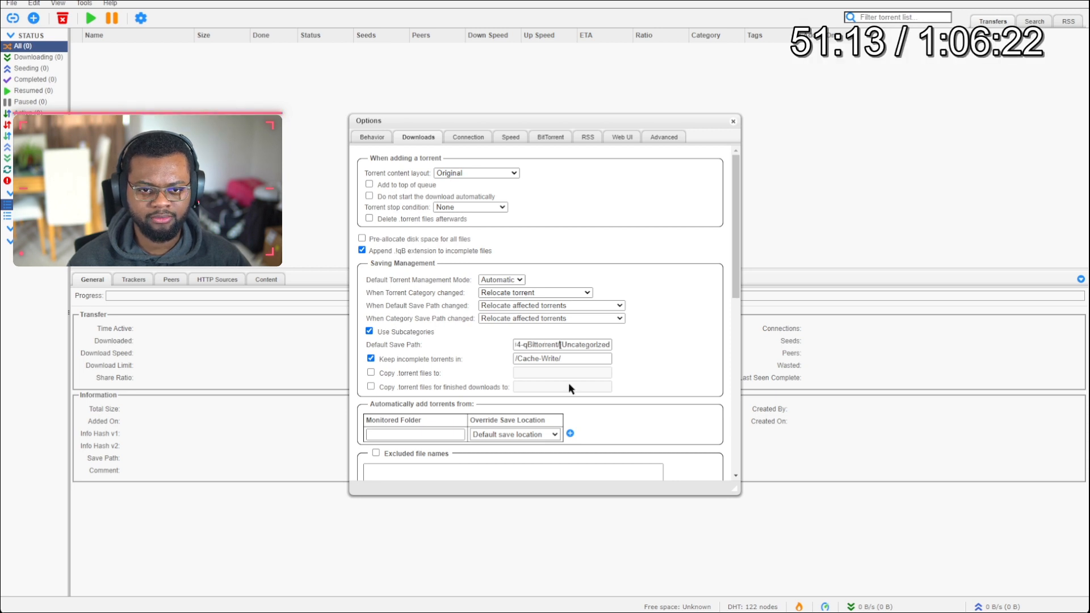
drag(567, 347, 607, 350)
click(572, 348)
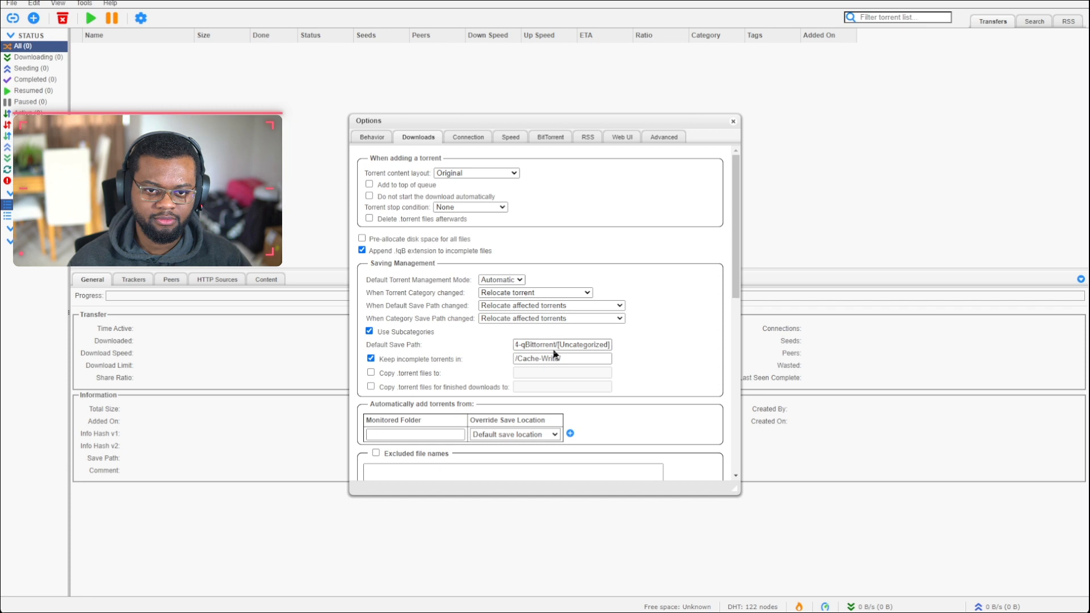
double_click(560, 346)
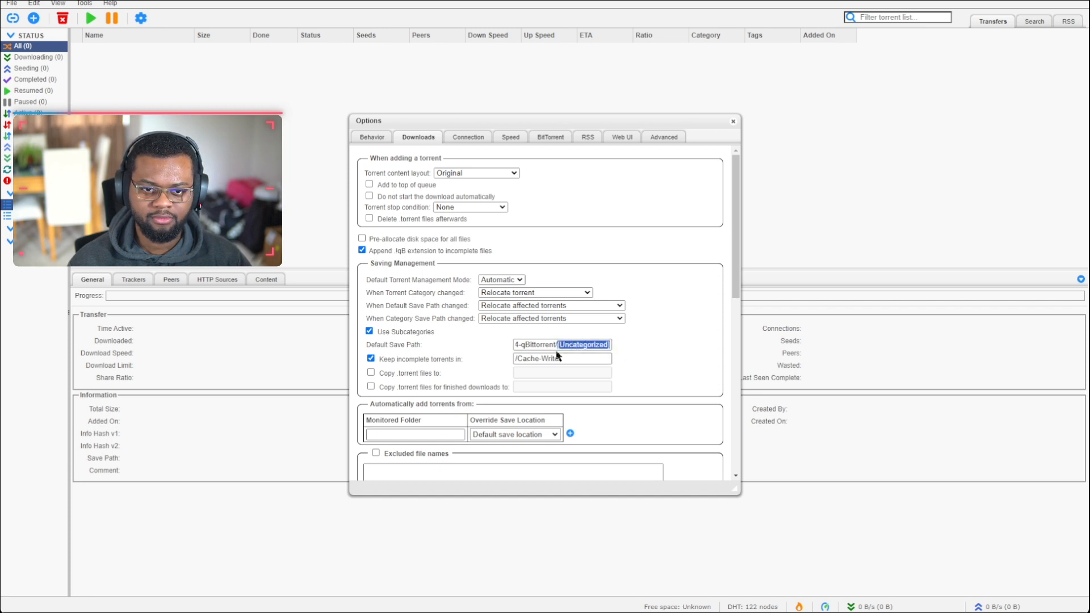
click(584, 361)
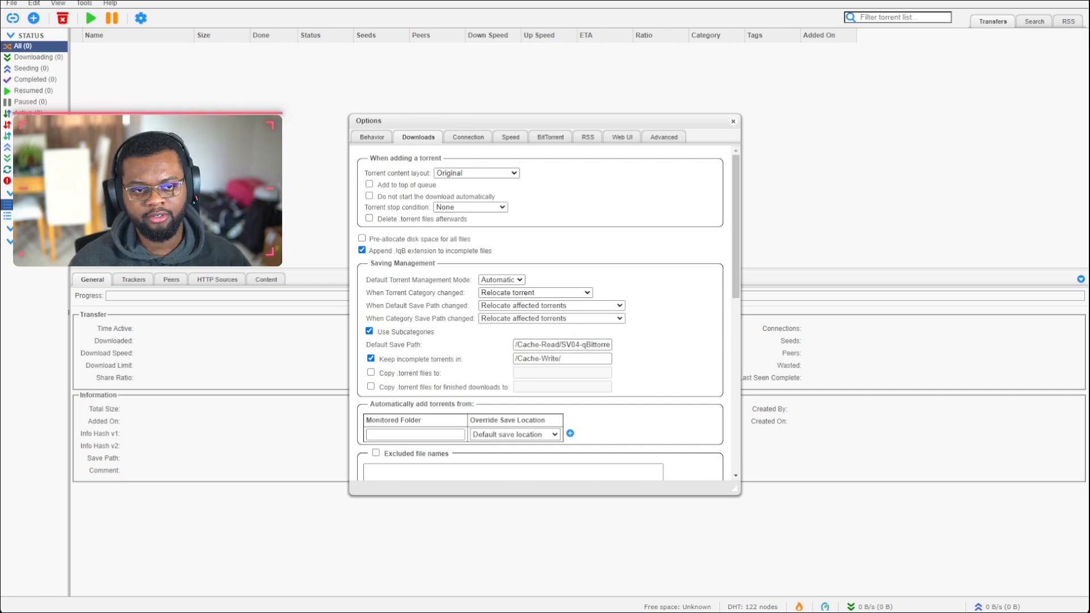
drag(515, 345, 628, 345)
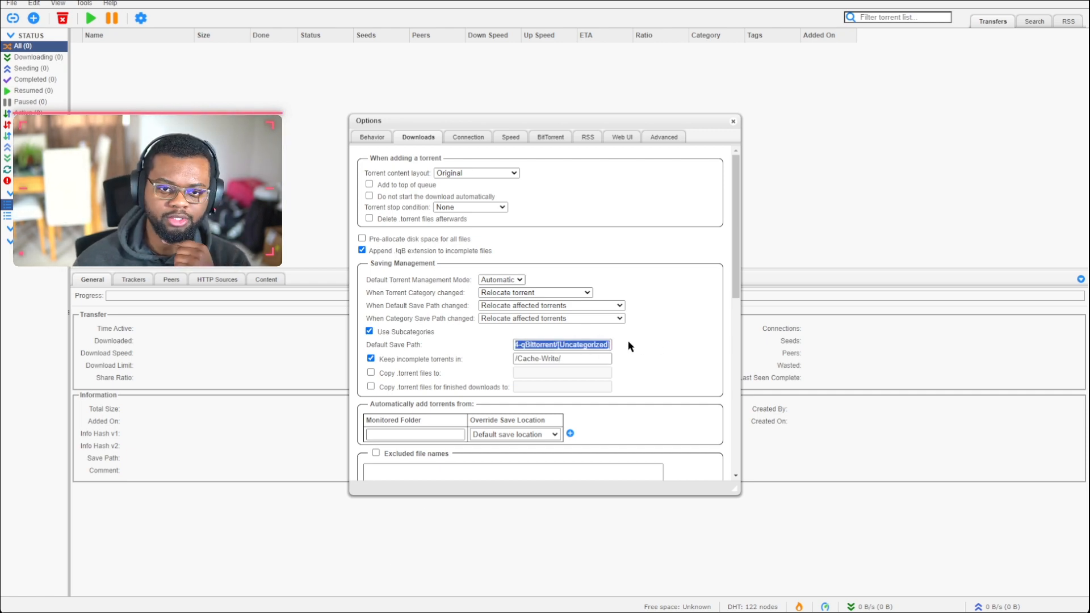
click(561, 362)
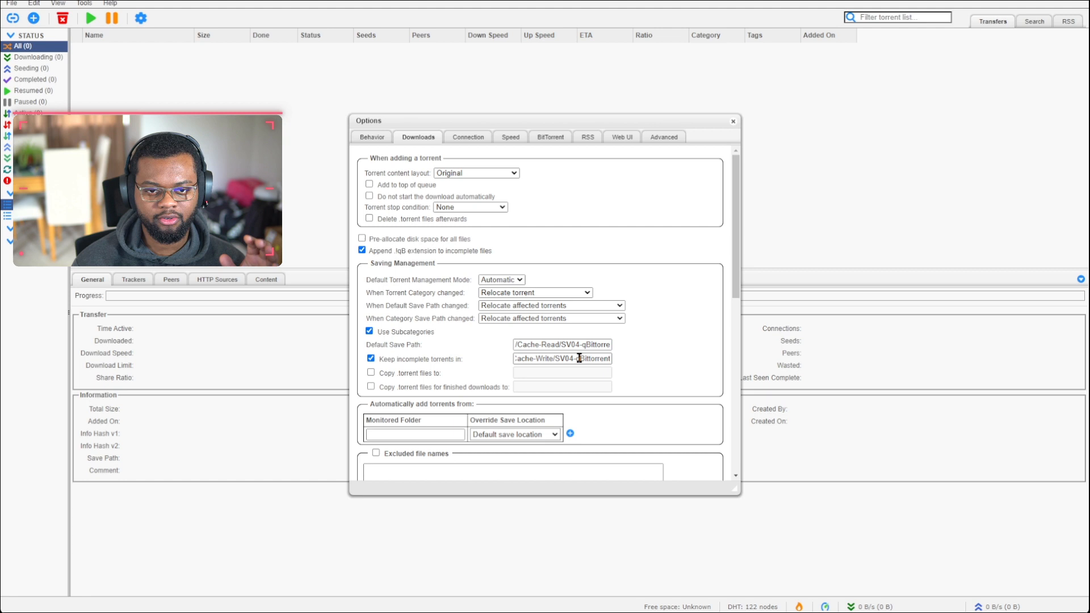
drag(568, 359, 630, 365)
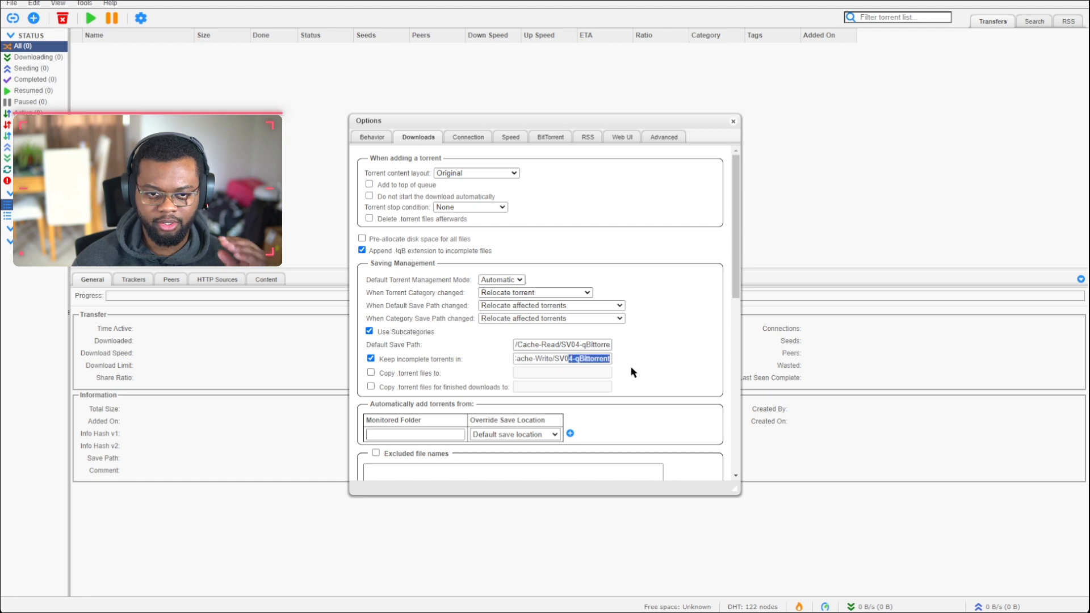
click(625, 359)
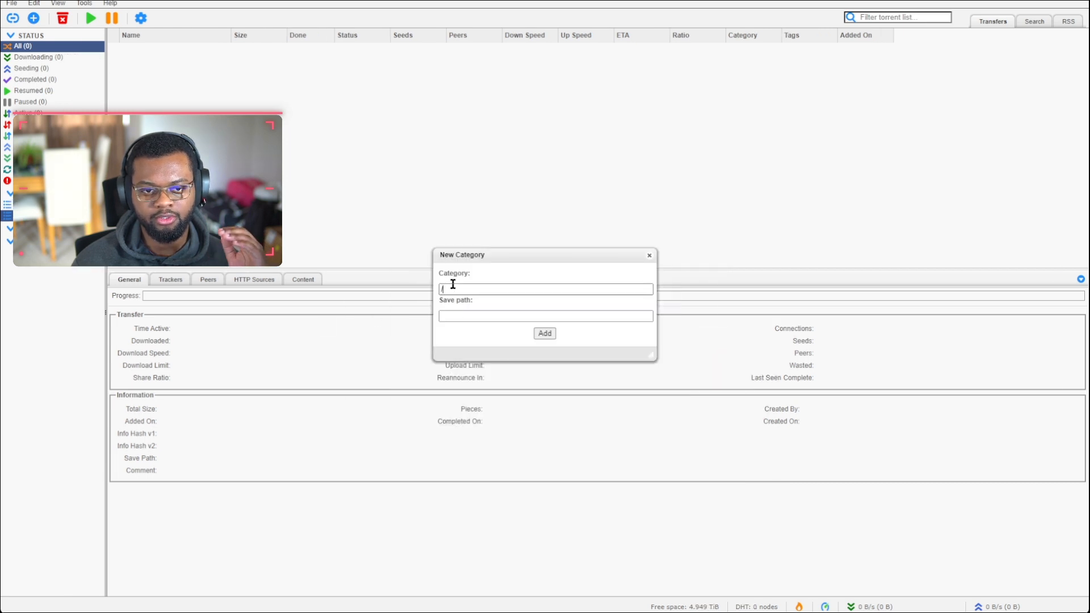
Step: Add category [Radarr-2160p-MN] saving to /Cache-Read/SV04-qBittorrent/[Radarr-2160p-MN], then edit it
click(458, 314)
text(/Cache-Read/SV04-qBittorrent/)
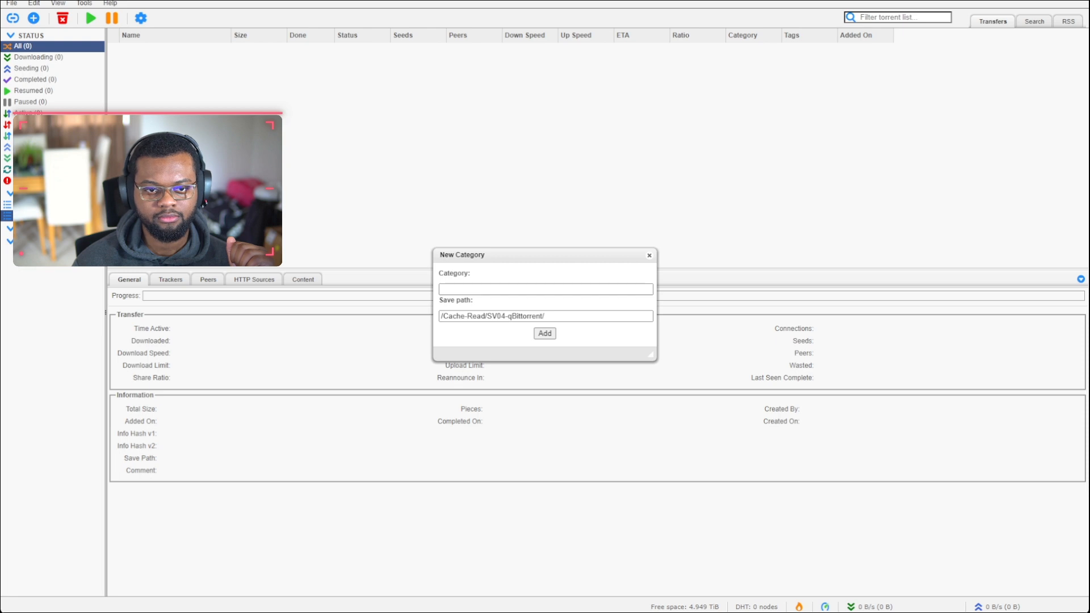
text([Radarr-2160p-MN])
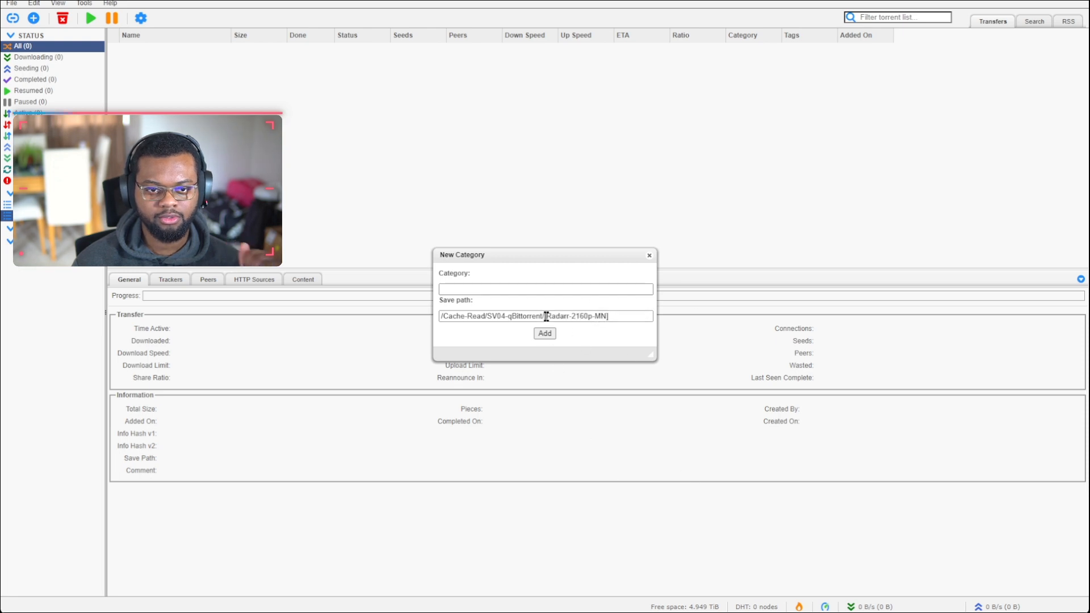
drag(612, 318, 544, 323)
key(ctrl+c)
click(476, 290)
key(ctrl+v)
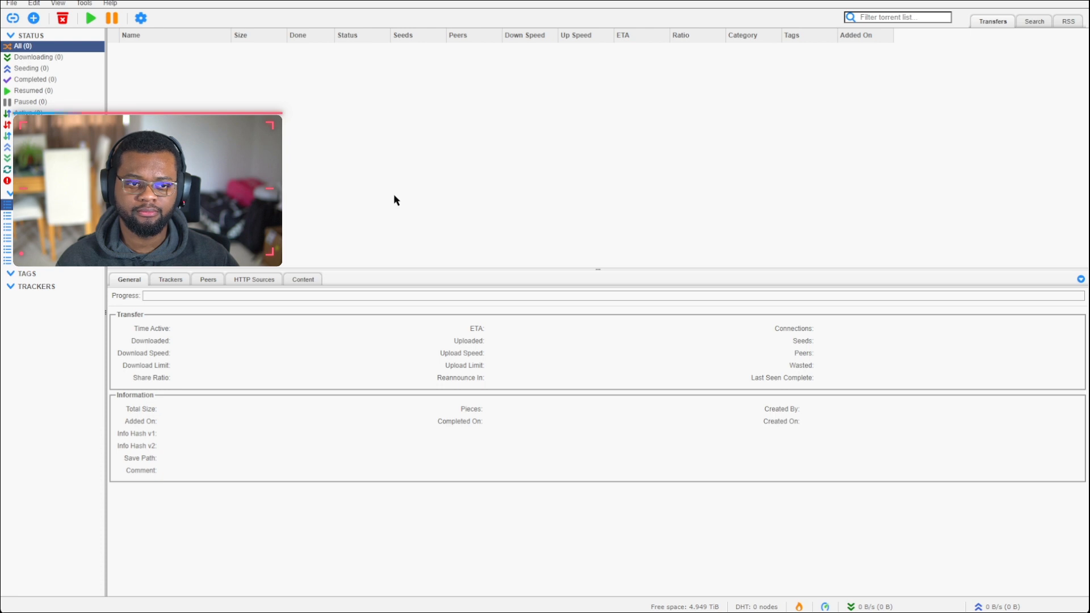
click(56, 228)
right_click(55, 227)
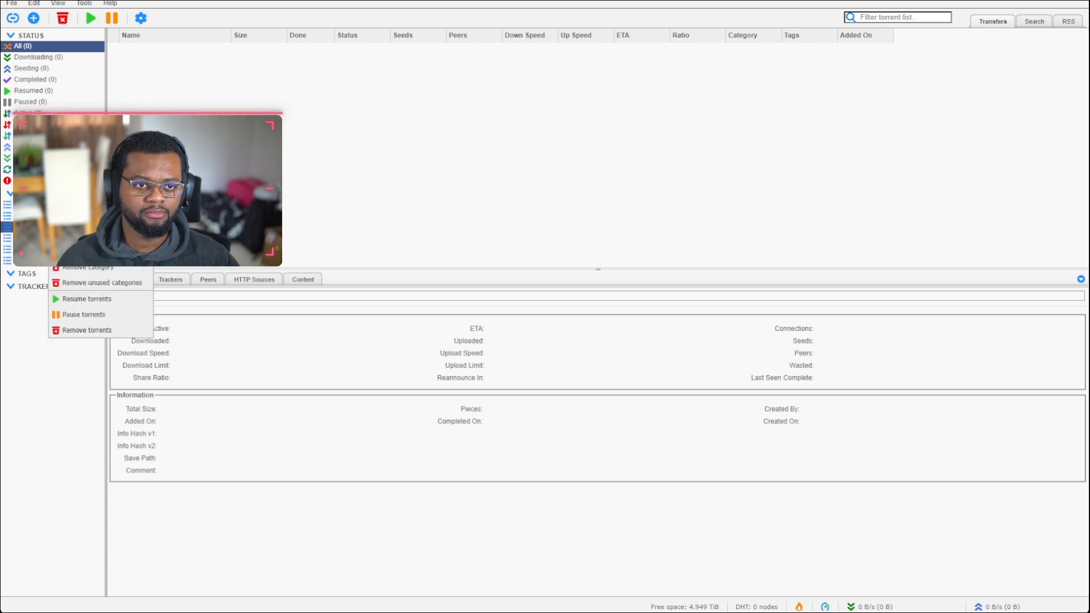
click(74, 251)
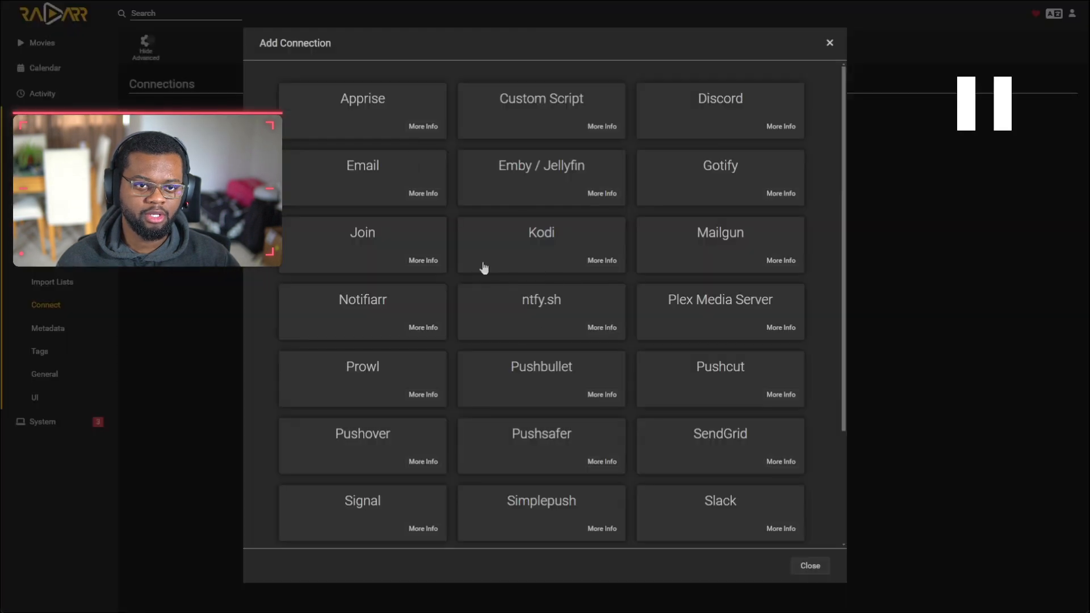
Step: Close the connection-type list and scroll down to the available download clients
scroll(613, 334, down, 5)
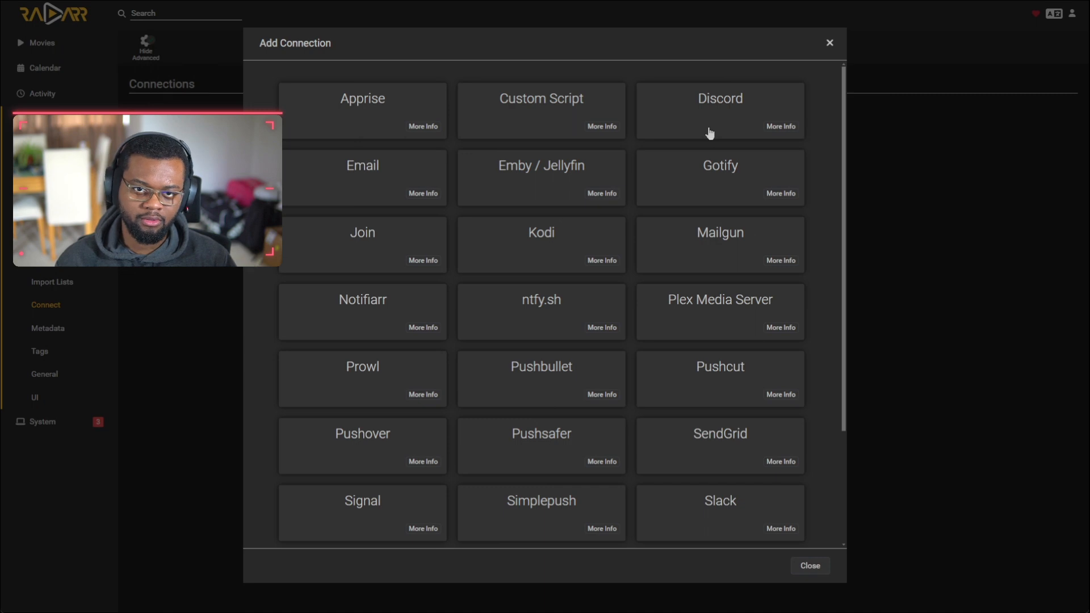
scroll(596, 359, down, 2)
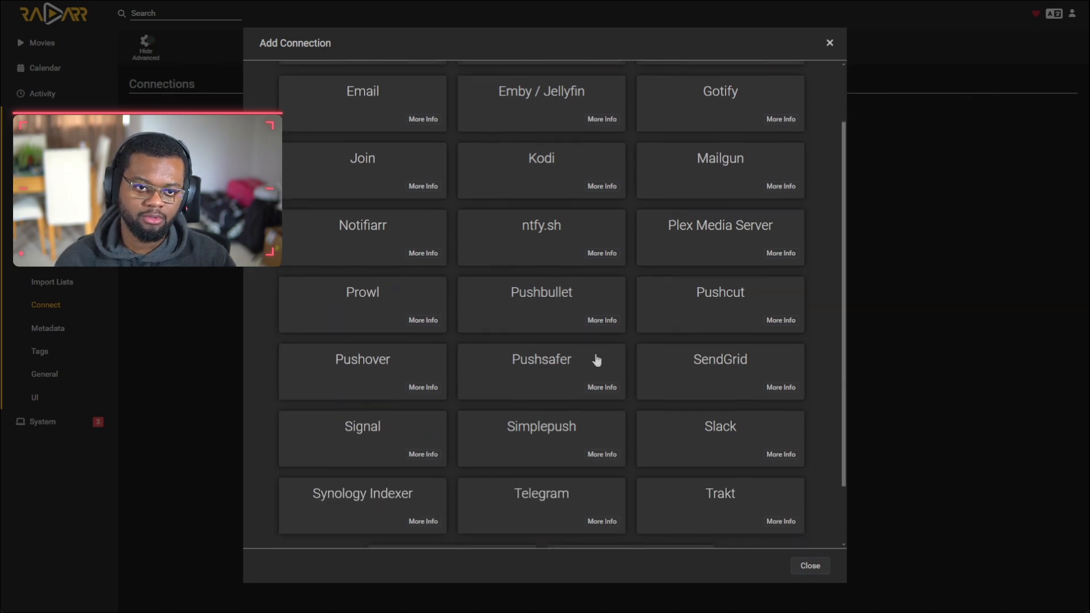
scroll(596, 359, down, 1)
click(829, 43)
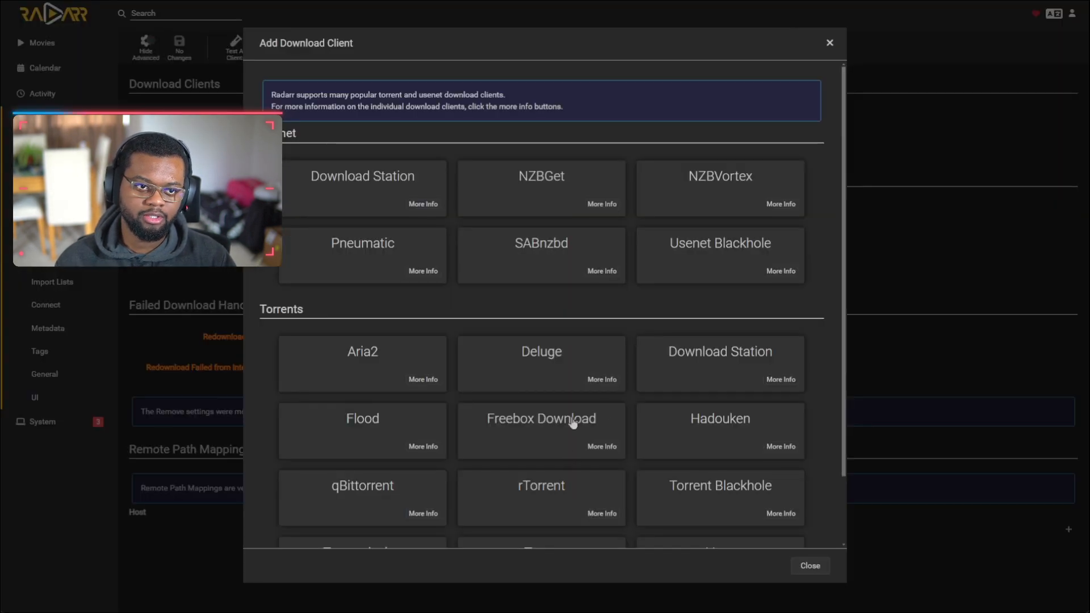
scroll(397, 340, down, 2)
Step: Choose qBittorrent and enter its username, password and [Radarr-2160p-MN] category
click(353, 440)
click(566, 148)
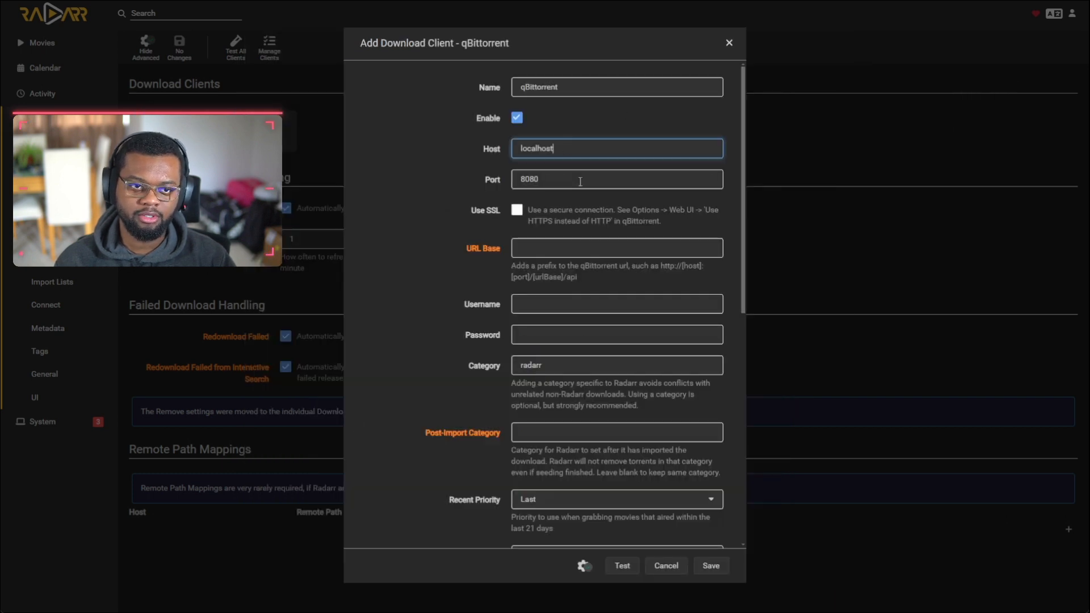
double_click(552, 149)
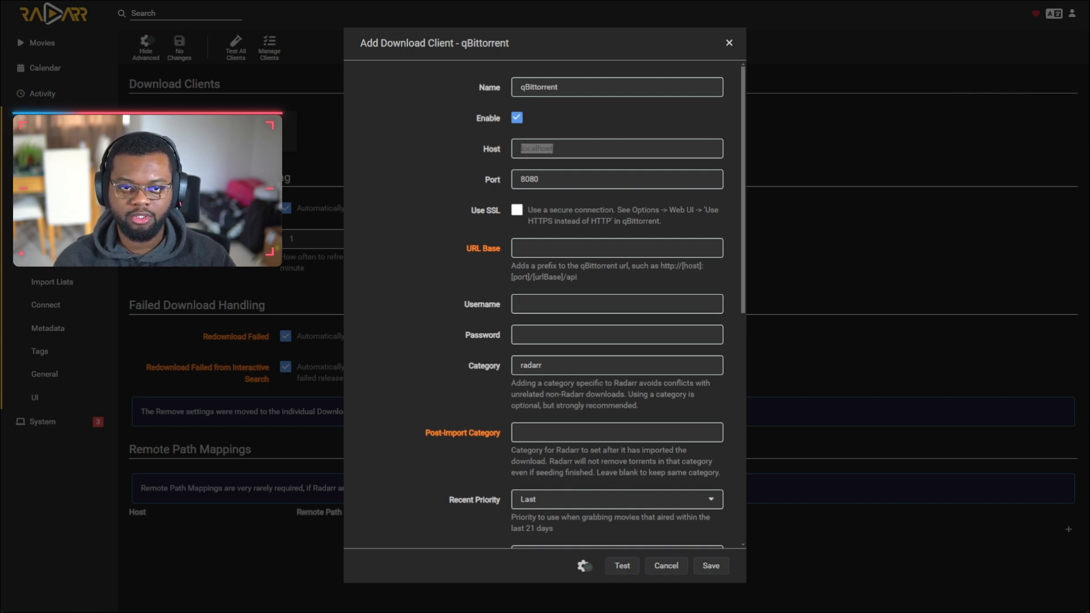
click(539, 316)
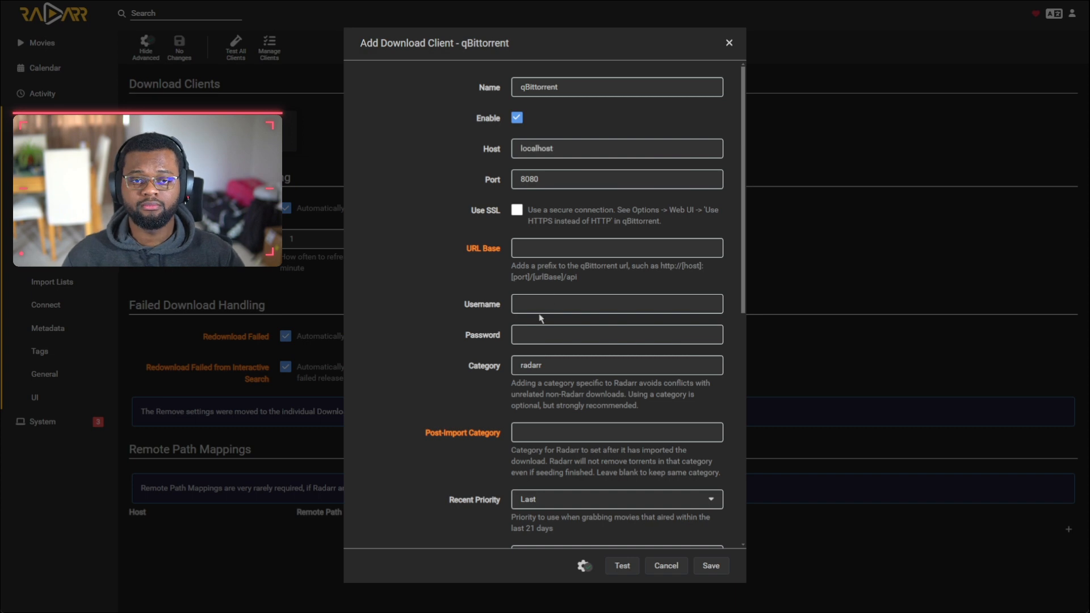
click(581, 309)
key(ctrl+v)
key(Tab)
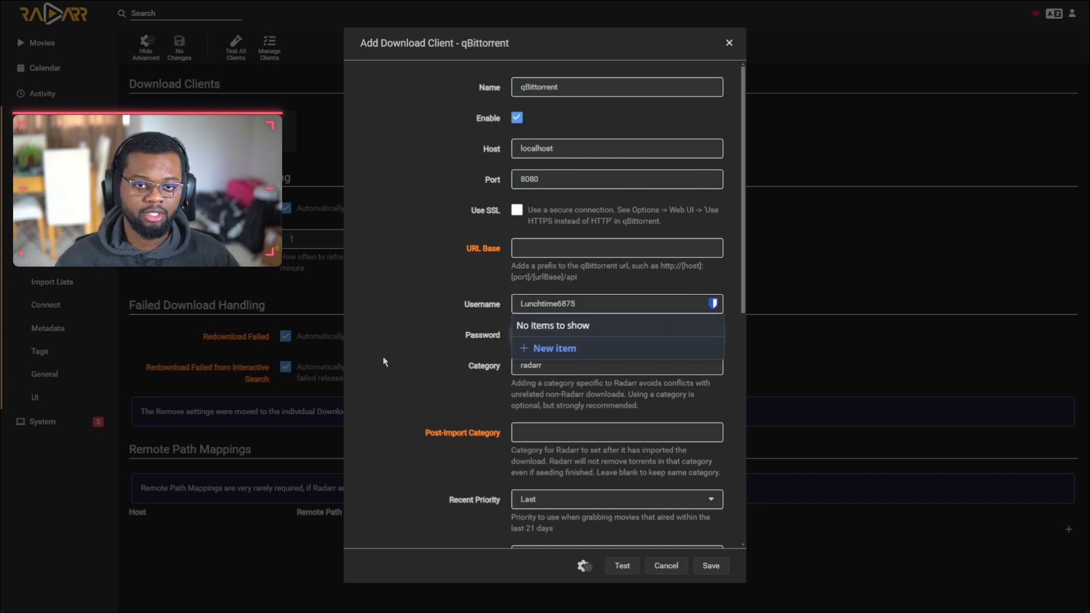
key(ctrl+v)
key(Tab)
key(ctrl+v)
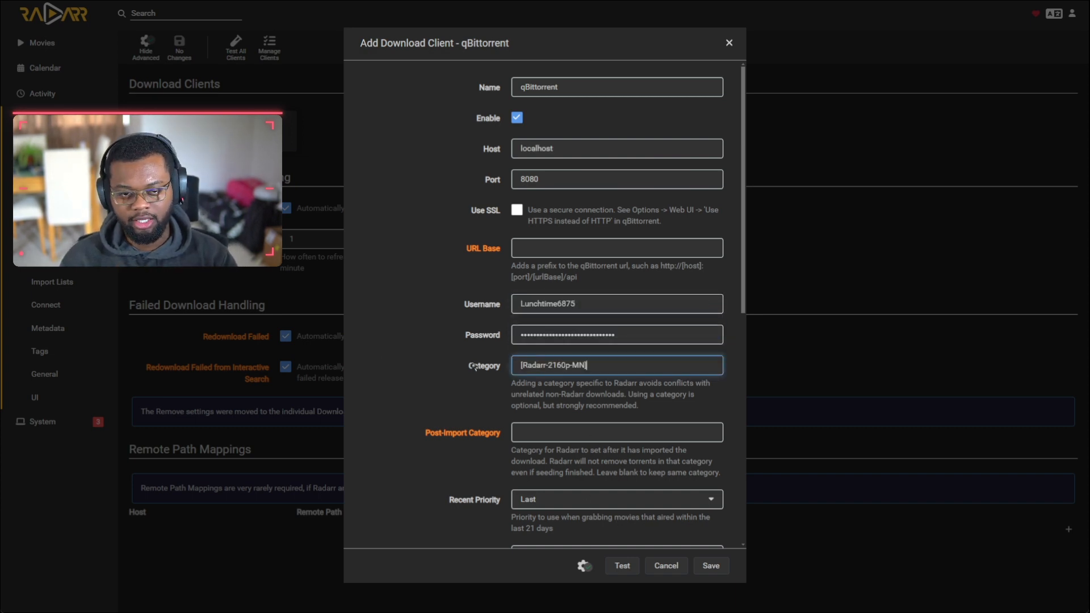
key(ctrl+a)
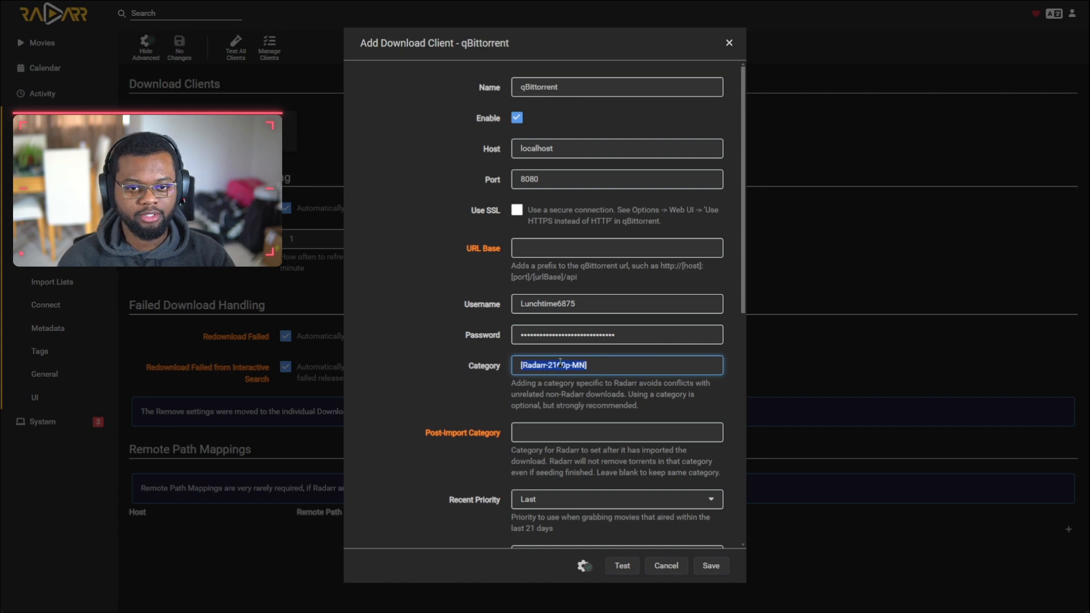
Step: Run a first connection test for the qBittorrent client
scroll(537, 364, down, 3)
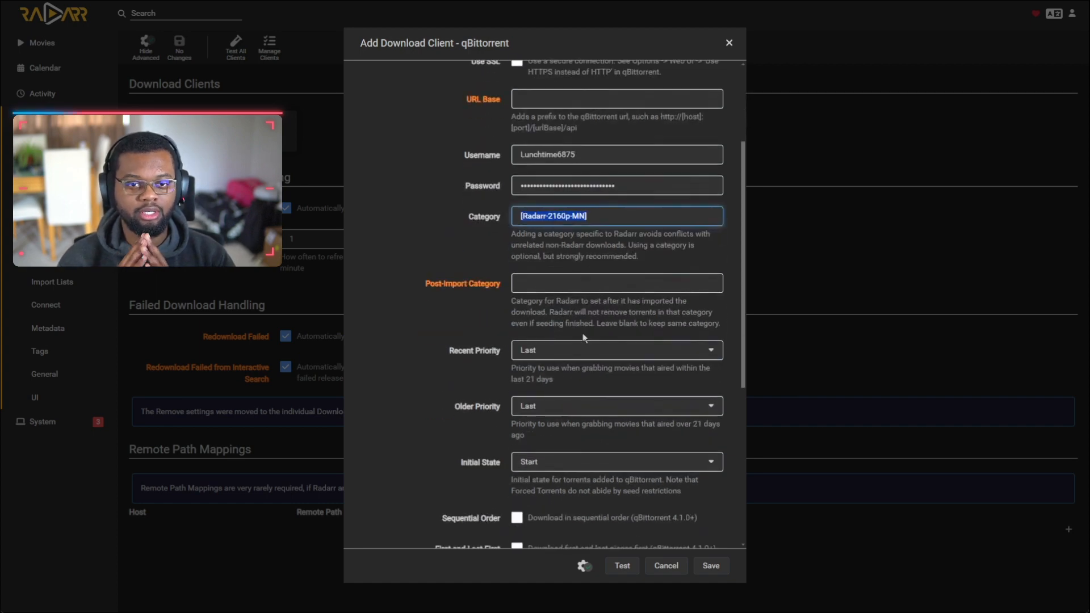
scroll(464, 374, down, 3)
scroll(464, 375, down, 5)
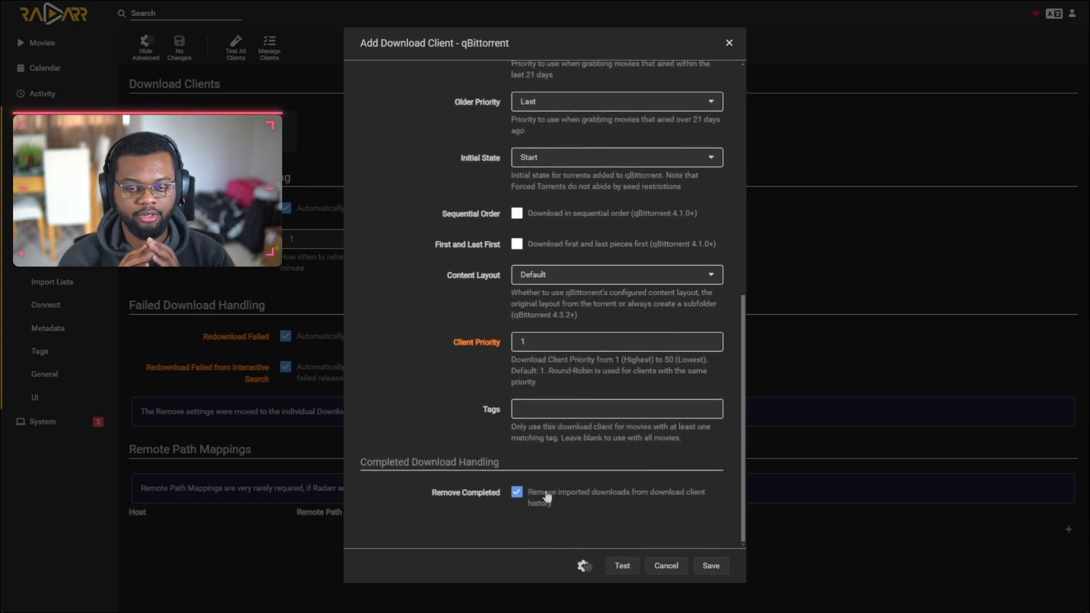
scroll(543, 494, up, 10)
click(622, 565)
Step: Set the host to 10.10.10.14, retest with and without SSL, and save the client
double_click(536, 149)
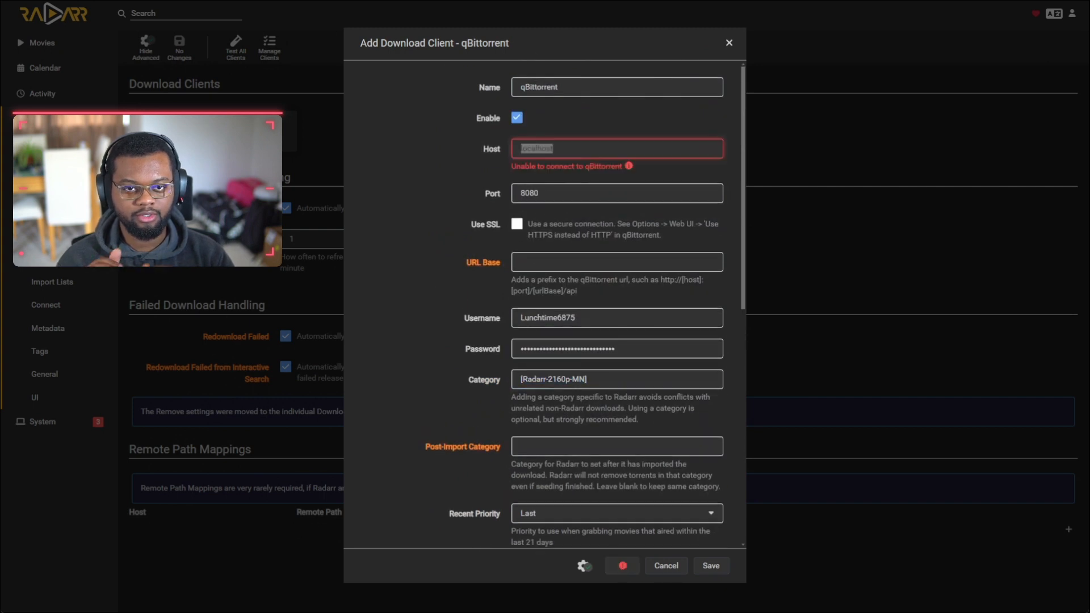
double_click(545, 193)
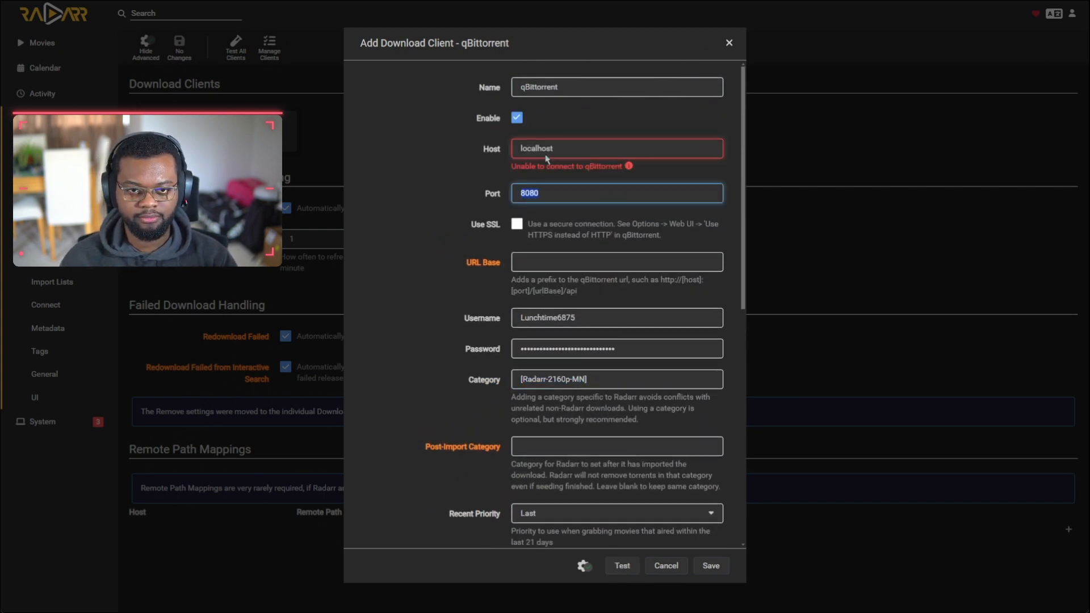
double_click(541, 148)
key(ctrl+v)
drag(543, 148, 428, 159)
key(BackSpace)
click(603, 148)
key(BackSpace)
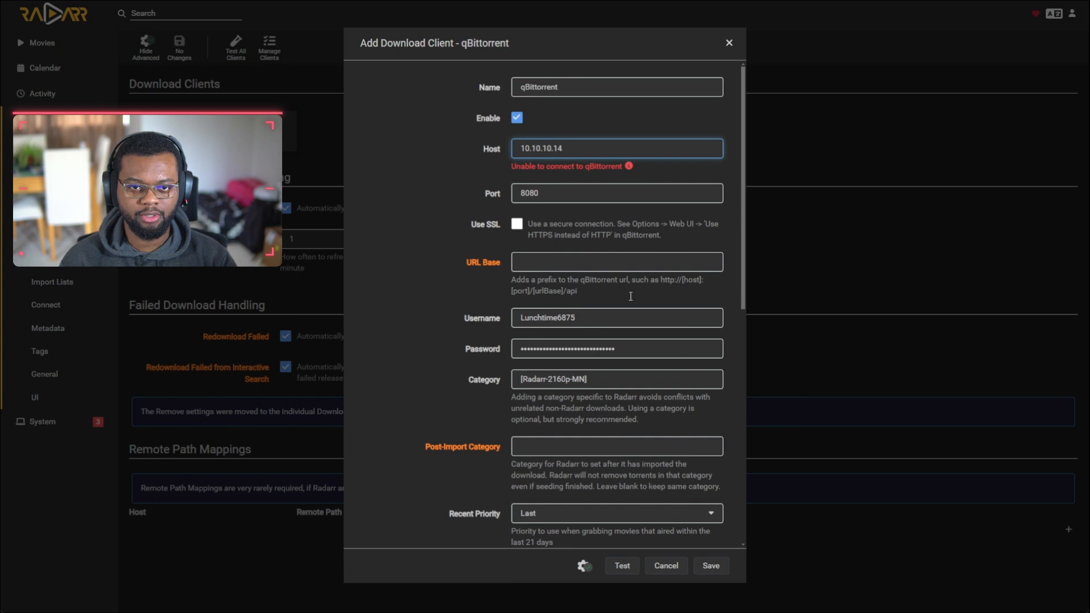
click(420, 201)
click(517, 224)
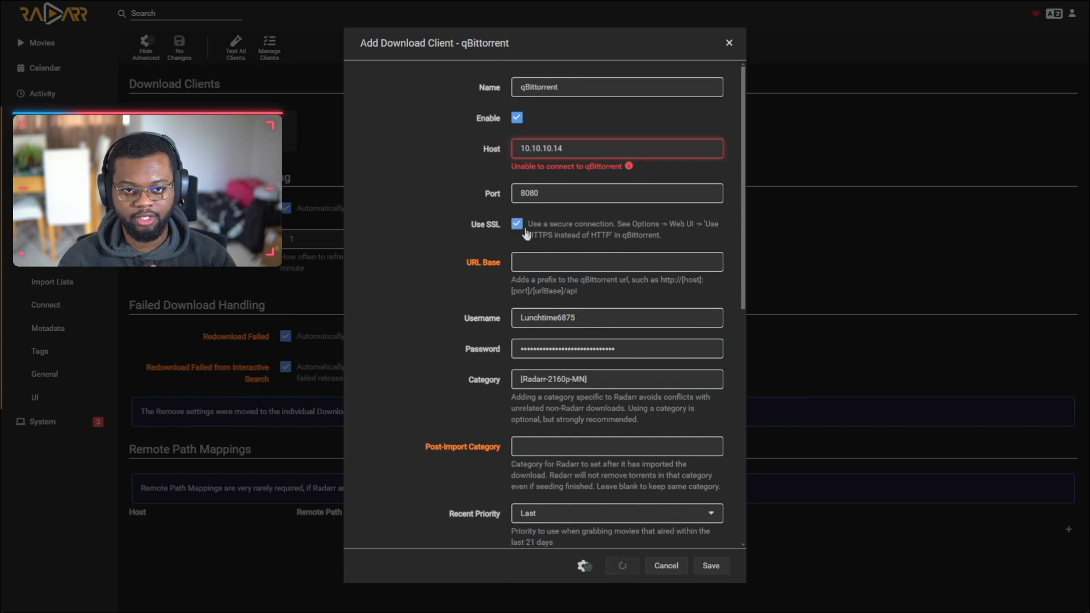
click(613, 571)
click(517, 223)
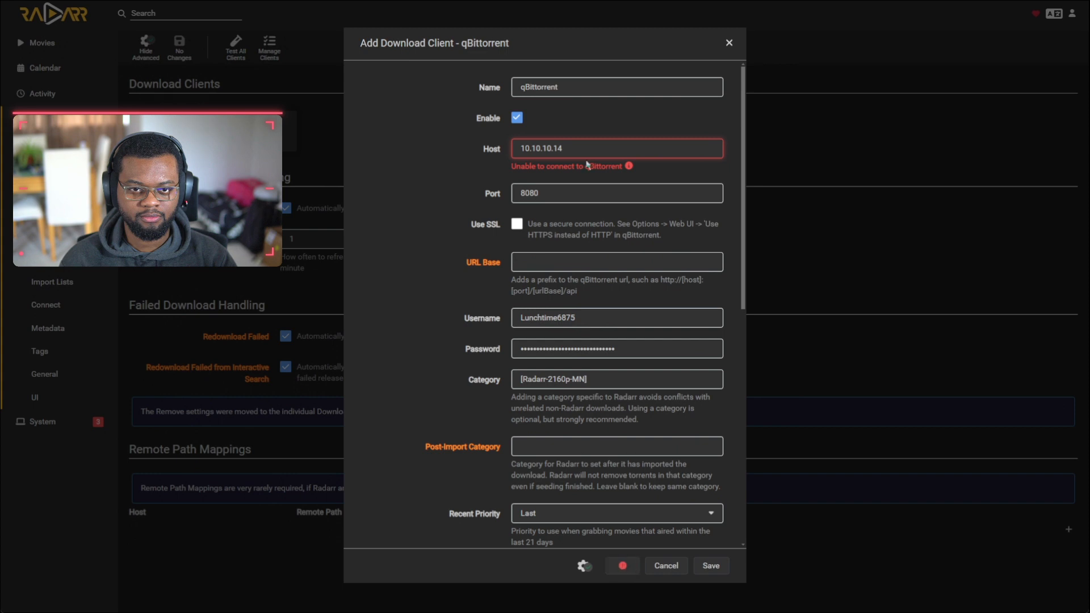
click(711, 565)
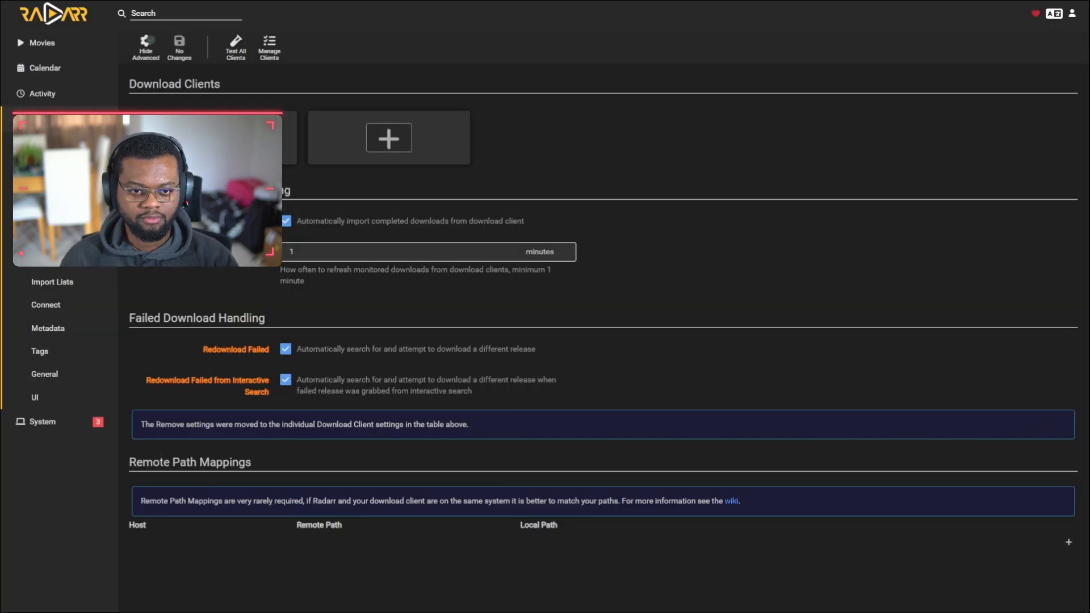
click(48, 283)
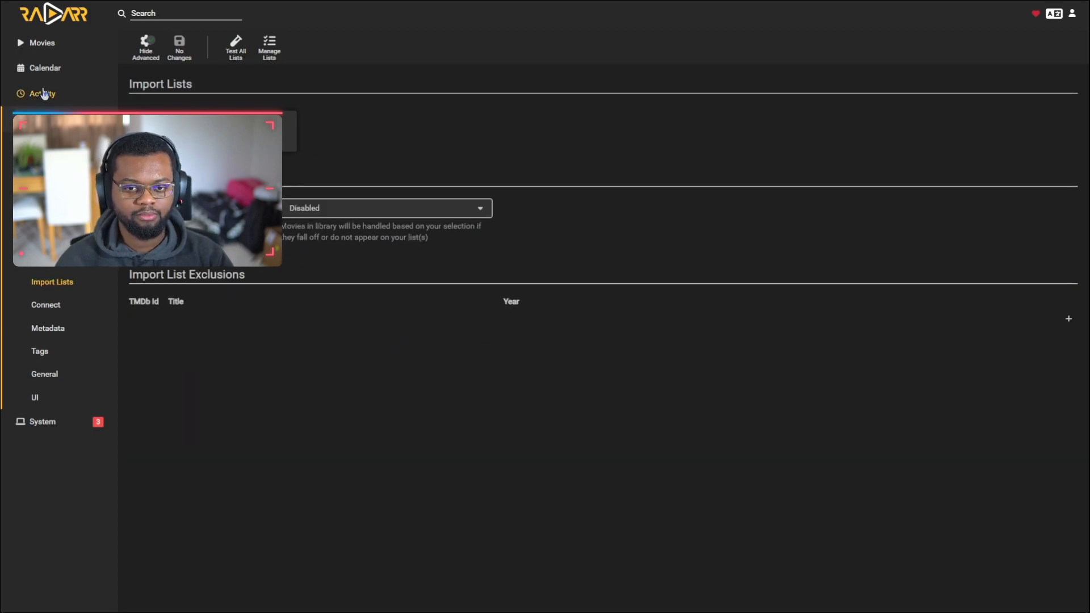
Step: Read Radarr's System Status health warnings, including the missing qBittorrent download folder, then open Settings
click(43, 44)
scroll(544, 362, down, 20)
scroll(544, 362, down, 8)
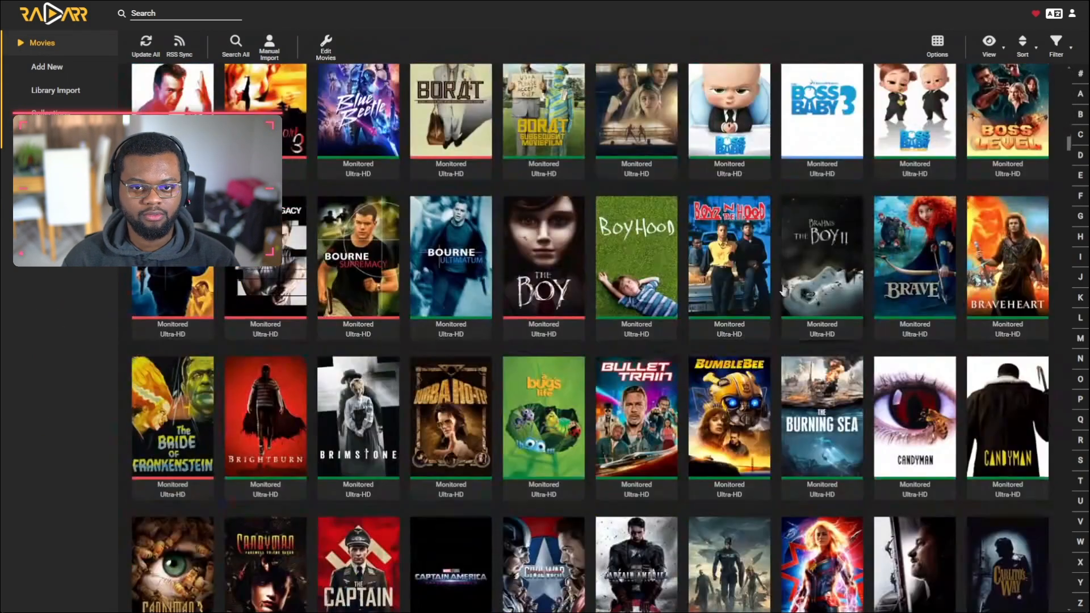
click(43, 238)
click(46, 422)
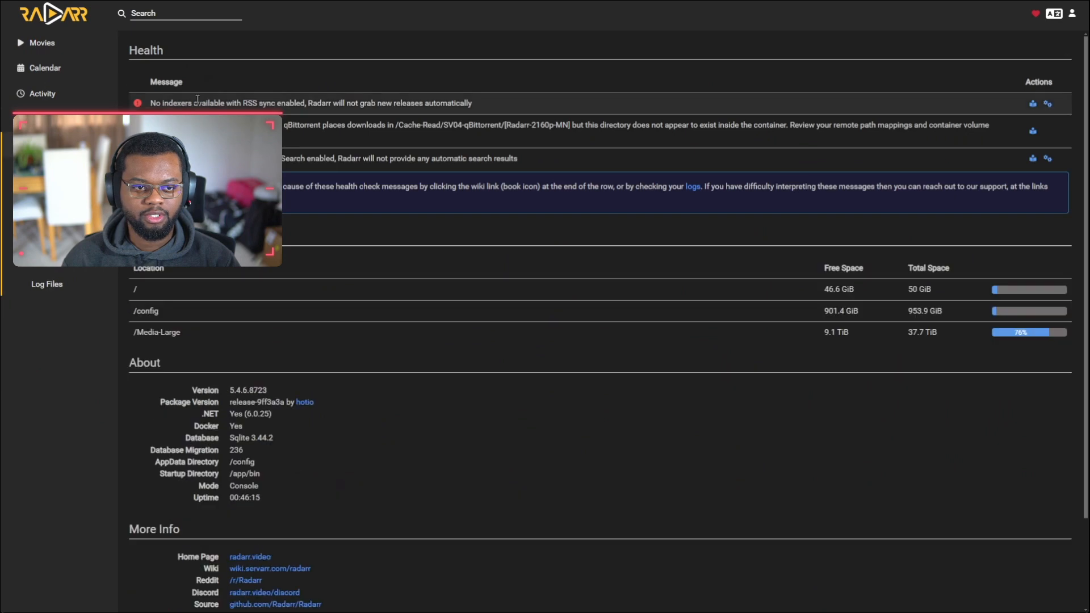
drag(202, 104, 392, 104)
click(314, 111)
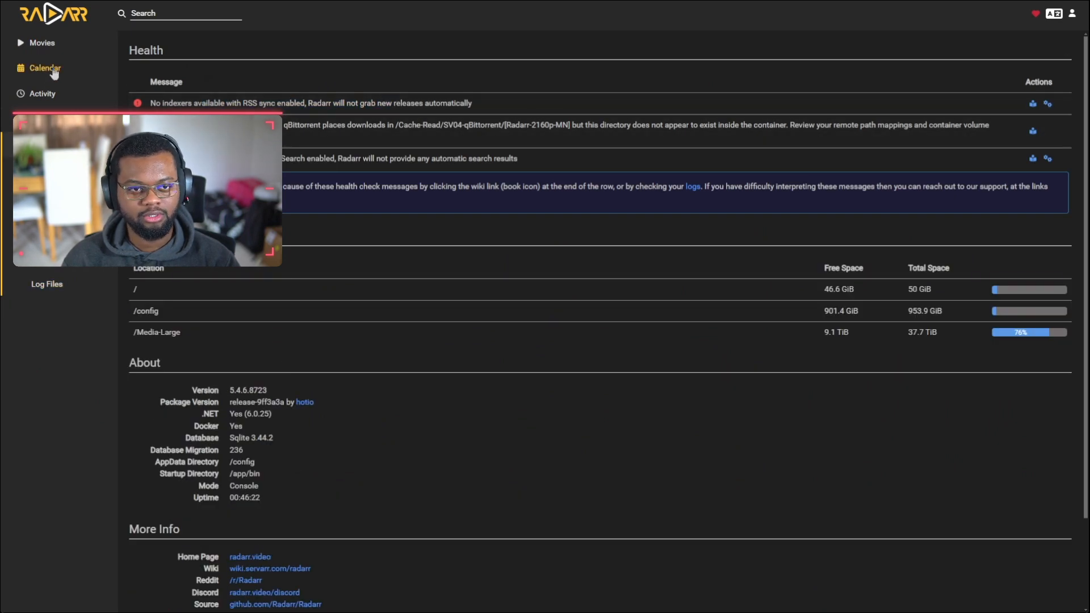
click(42, 42)
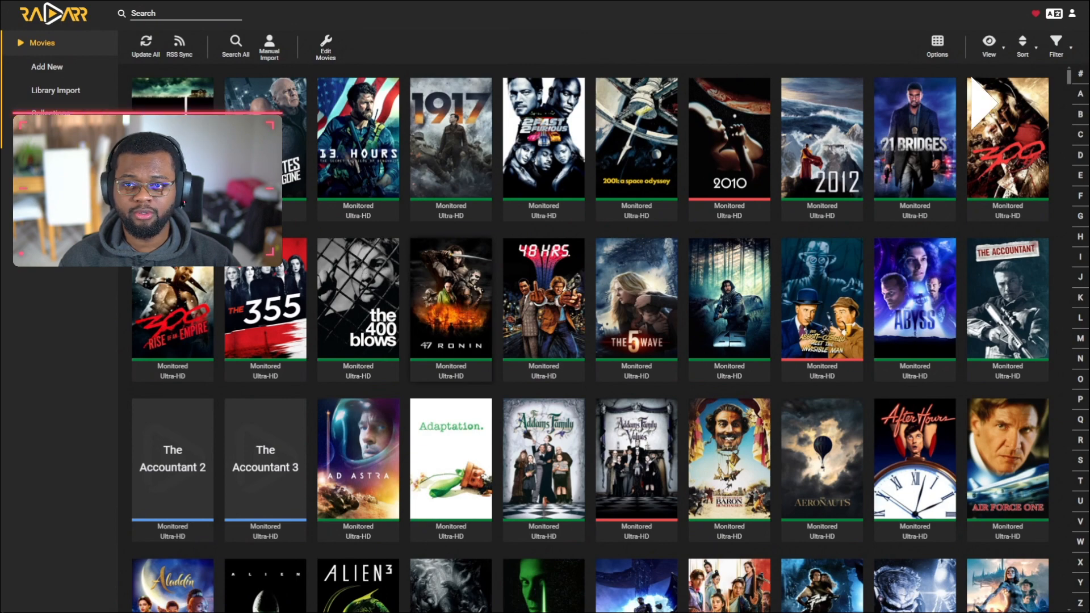
click(43, 119)
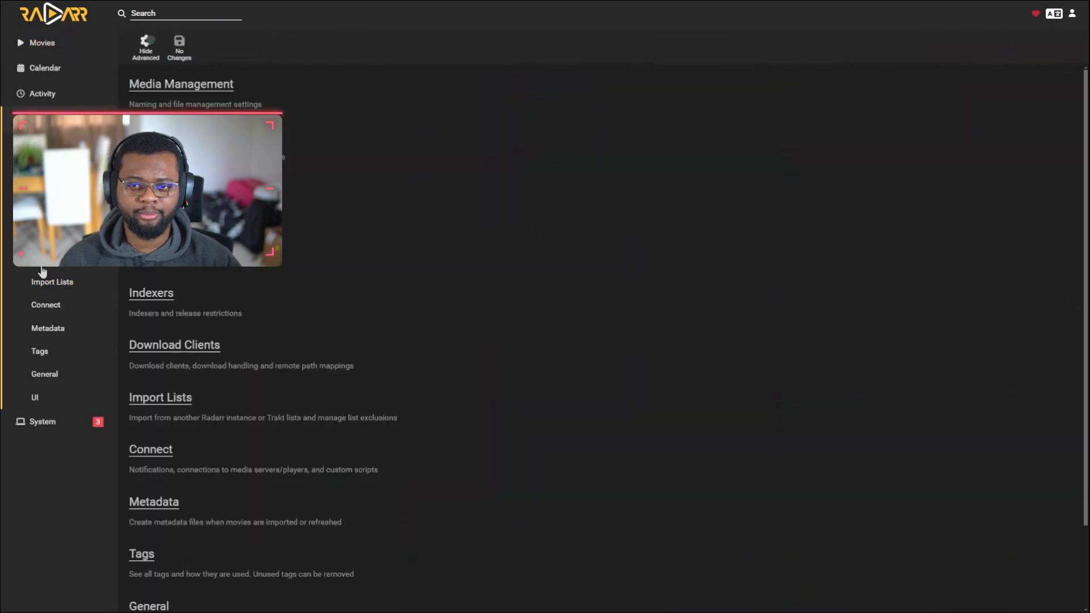
Step: Set Radarr's Media Management chmod Folder permission to 777 - Everyone write
click(49, 281)
click(48, 328)
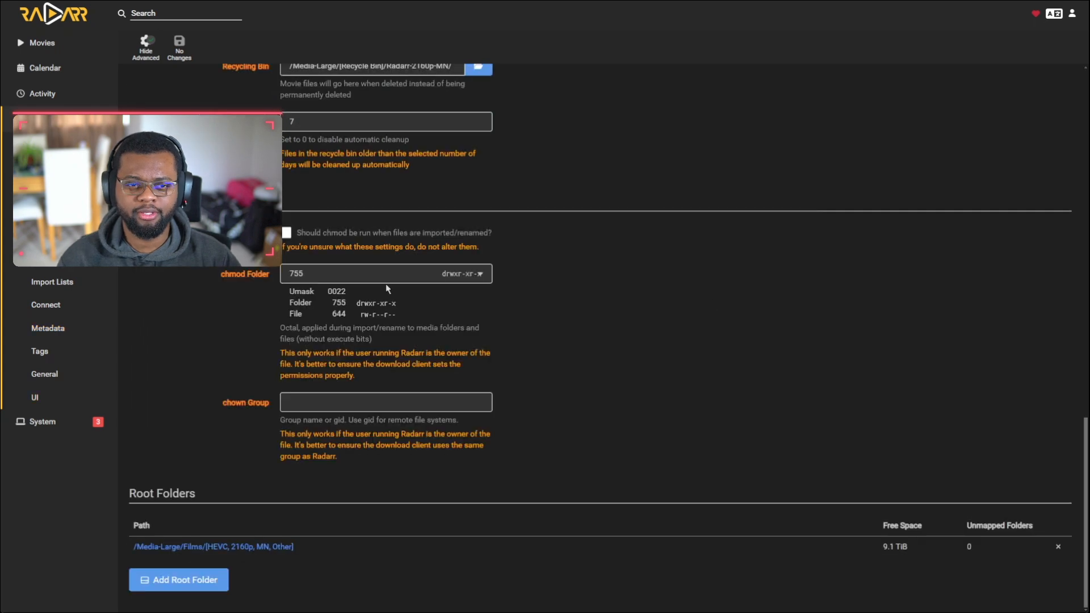
click(478, 274)
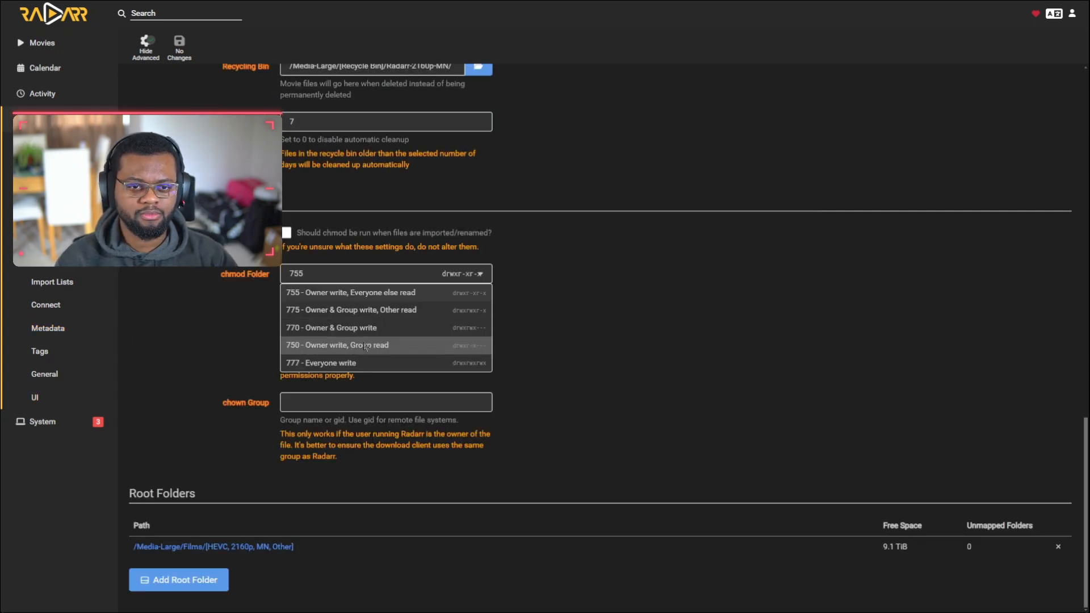
click(305, 363)
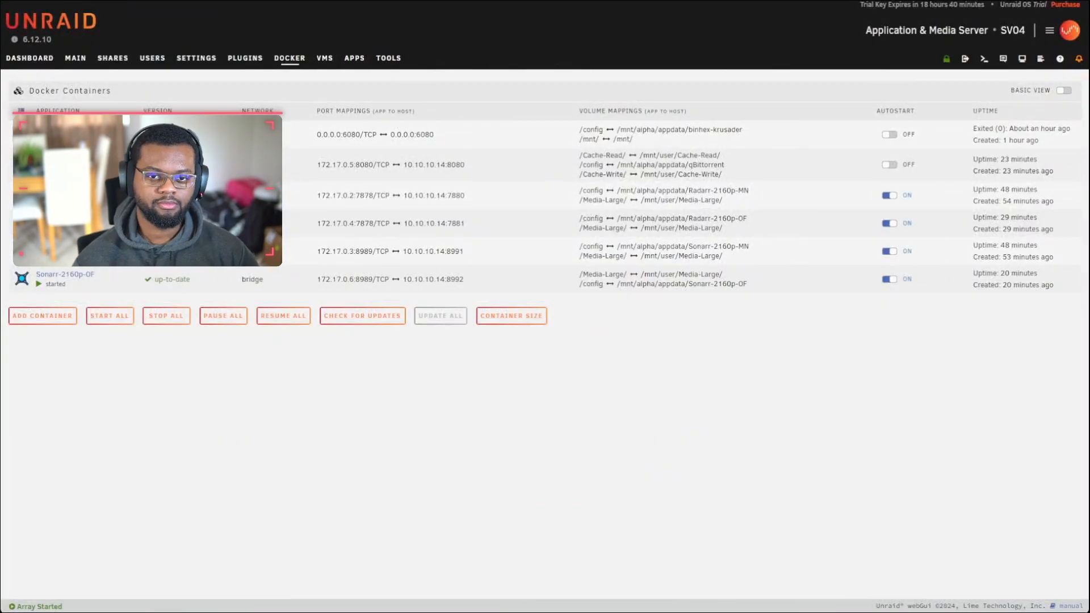
Step: Switch the Docker page to Advanced View and edit Radarr-2160p-MN's autostart wait delay
click(1063, 90)
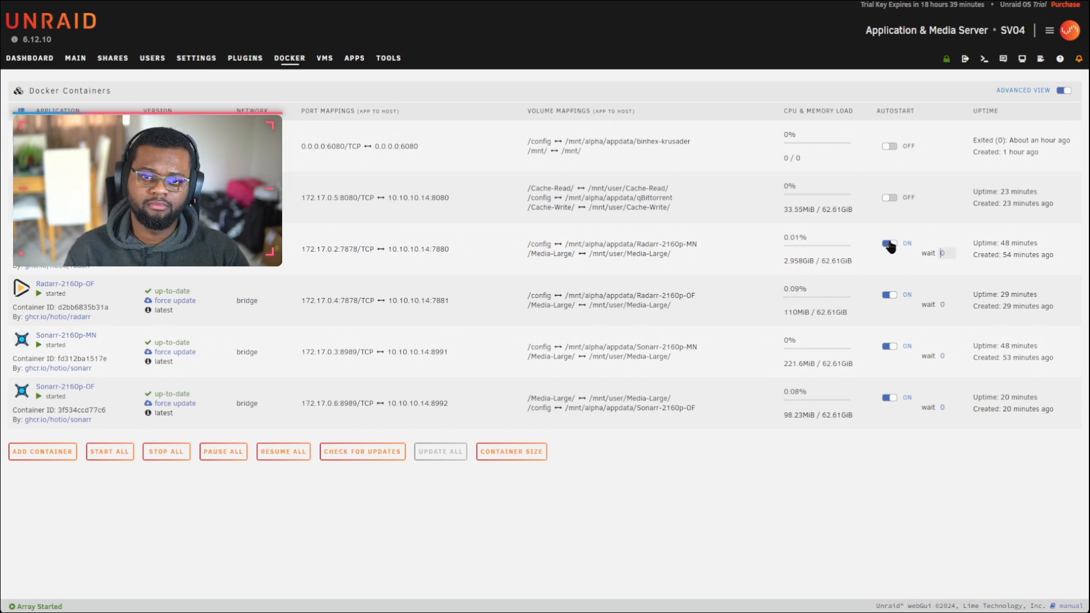
click(943, 251)
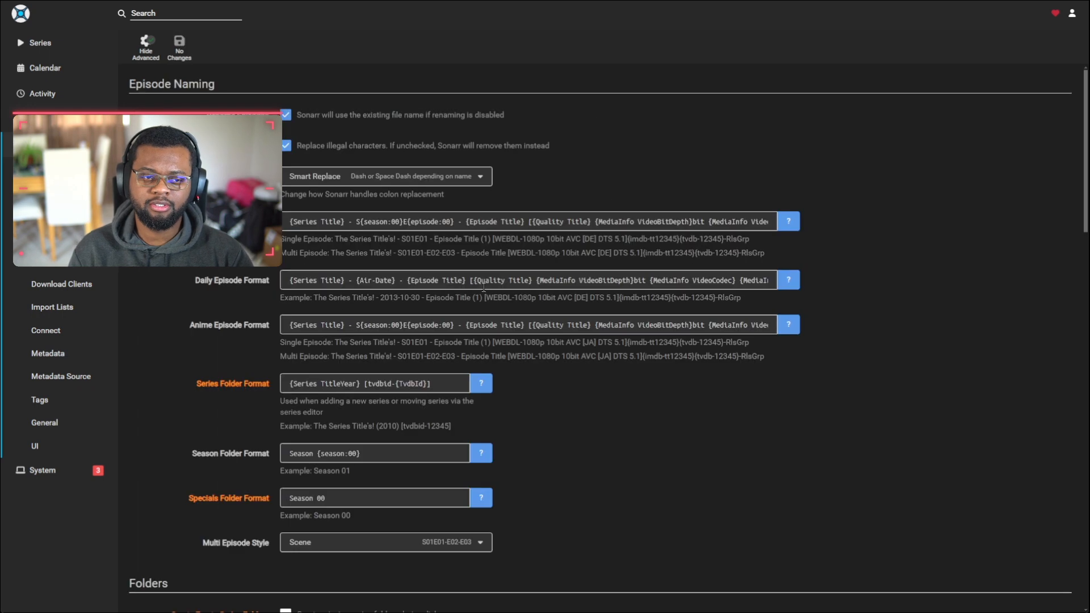
Step: Enable Sonarr's Plex metadata with the Series Plex Match File and save it
scroll(457, 350, down, 4)
scroll(457, 350, down, 15)
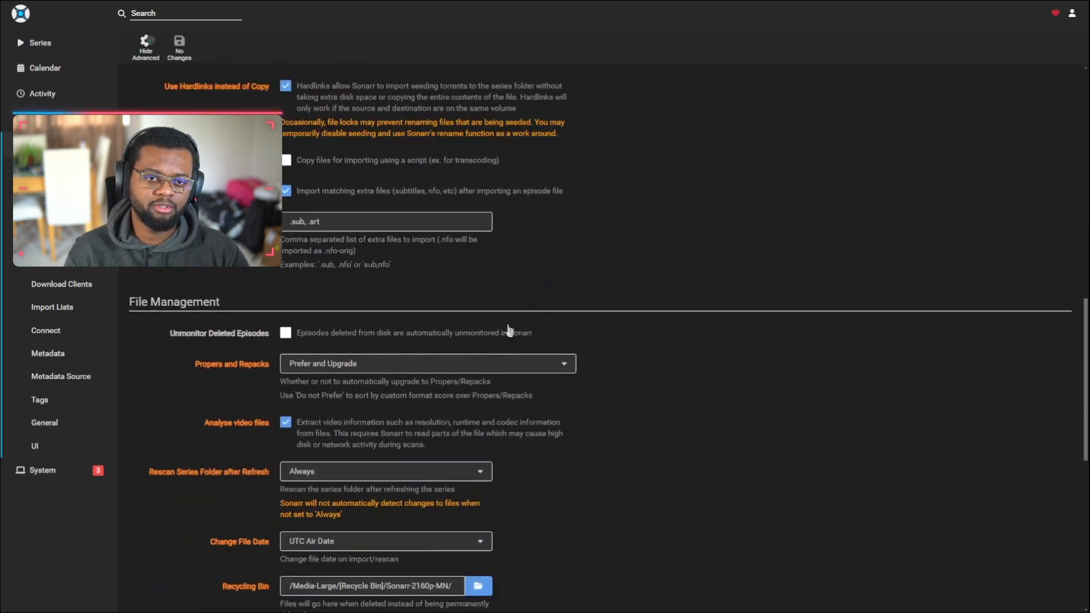
scroll(504, 349, up, 4)
click(47, 353)
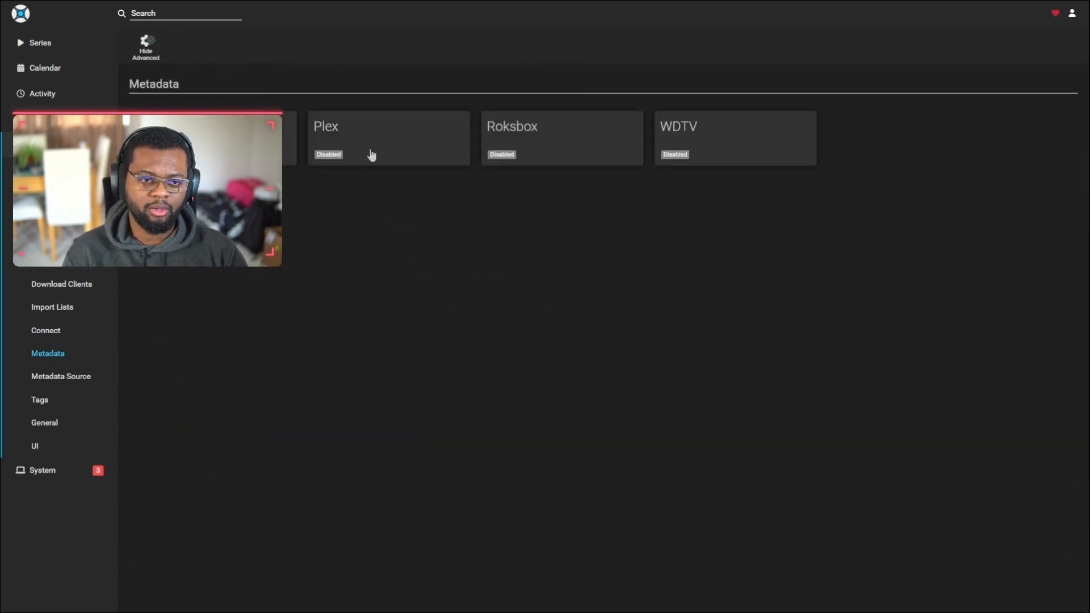
click(369, 153)
click(516, 283)
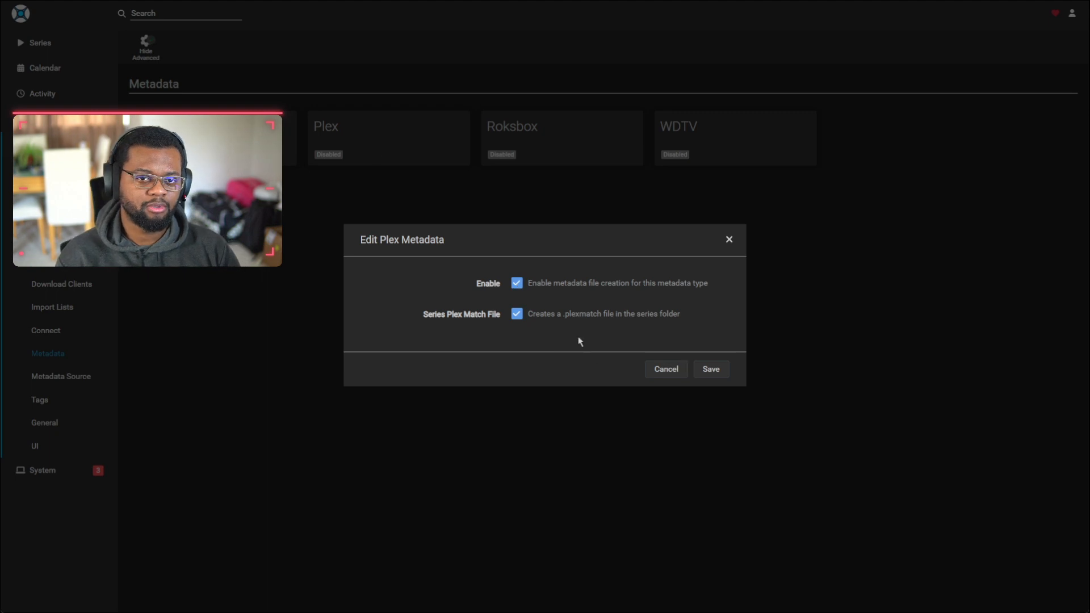
click(720, 372)
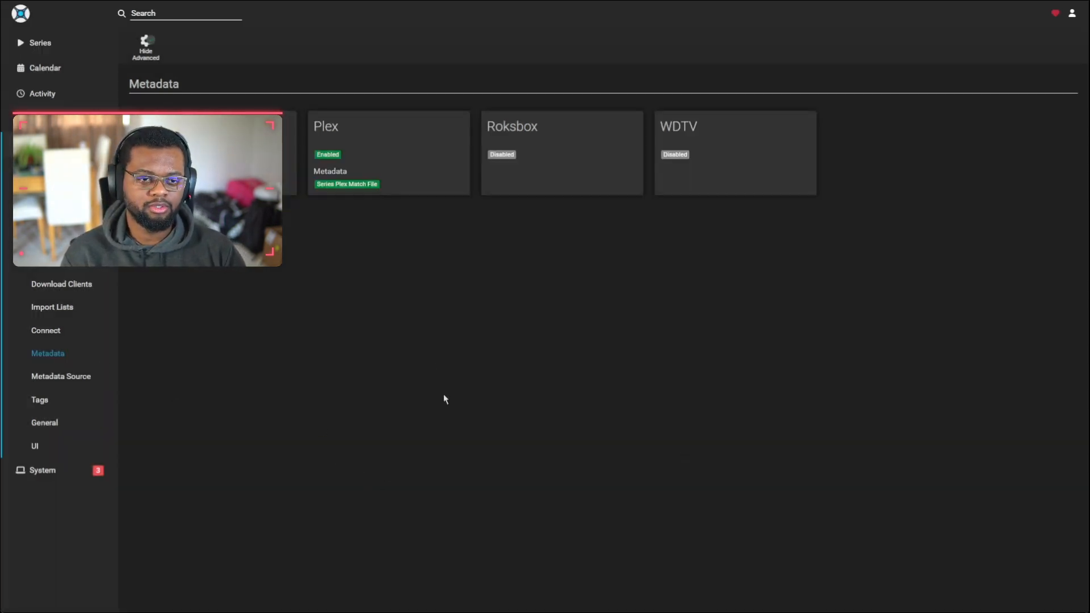
Step: Enable Kodi (XBMC) / Emby metadata with every file option ticked, save and verify it
click(250, 165)
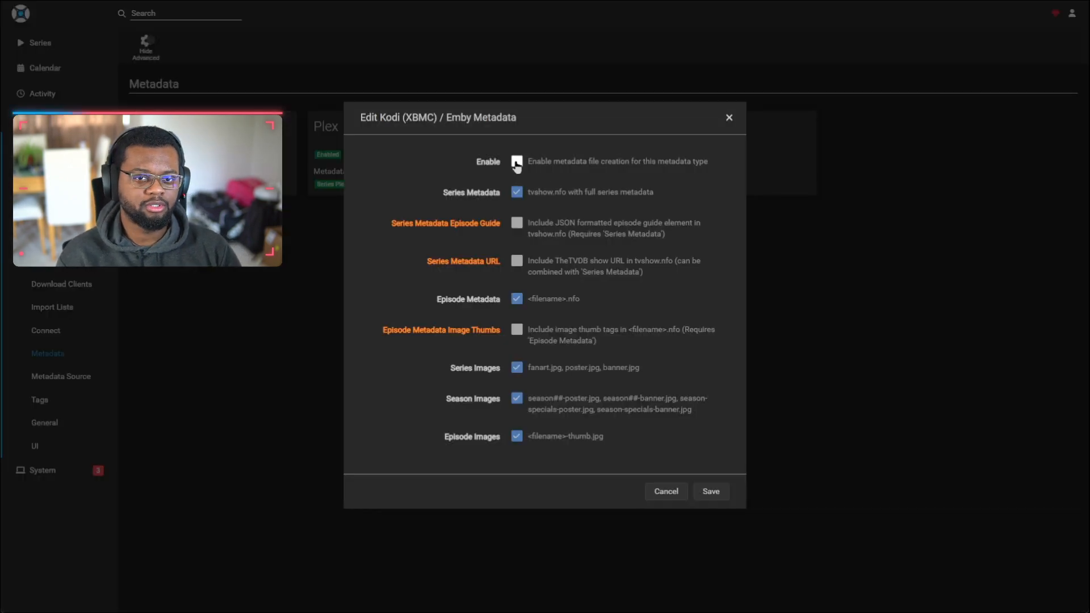
click(516, 161)
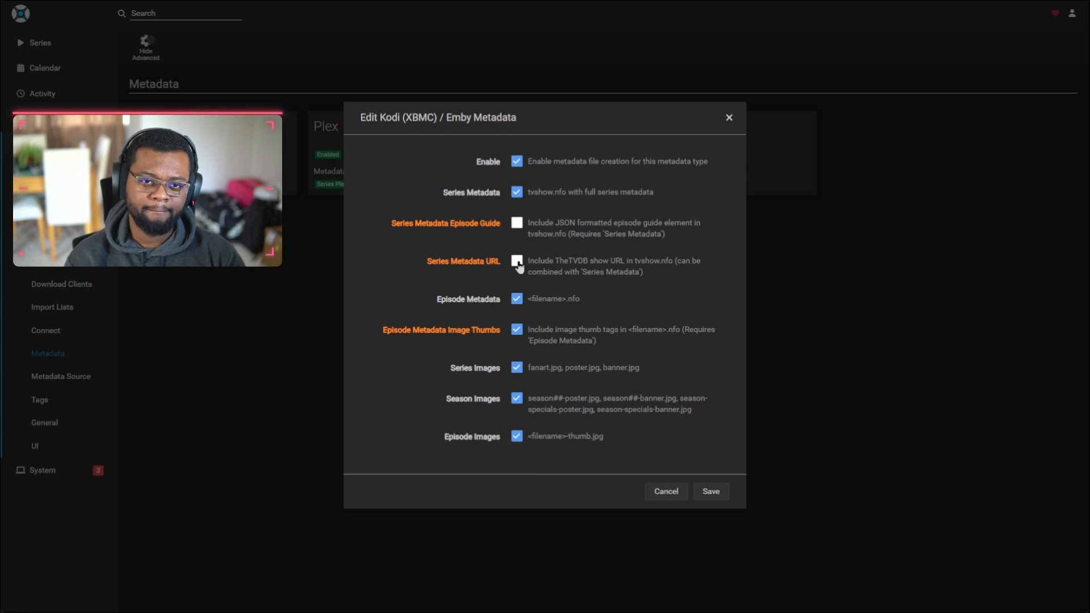
click(704, 491)
click(57, 376)
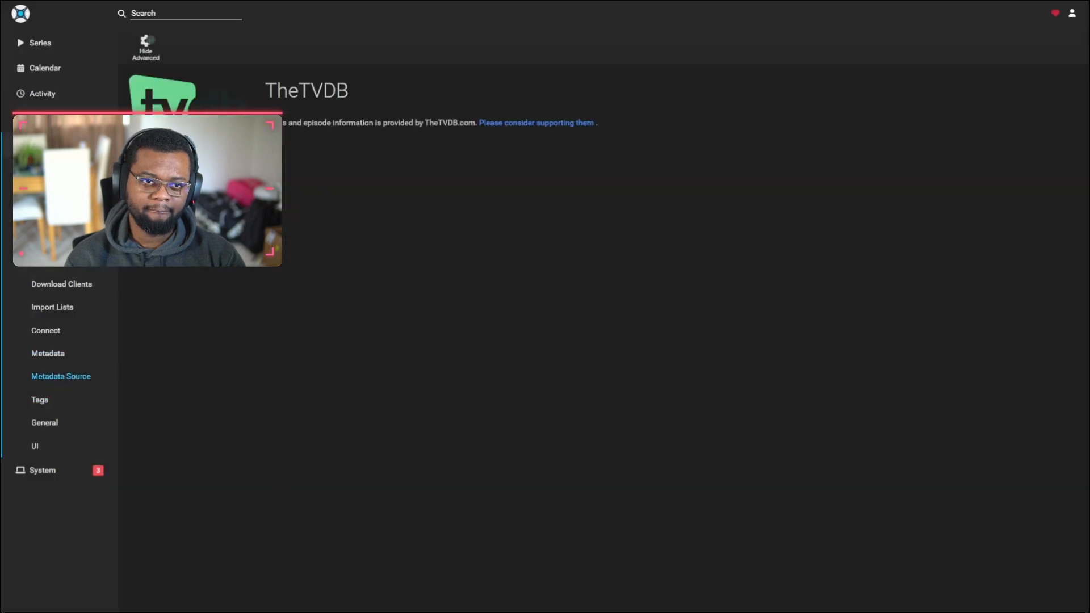
click(50, 353)
click(196, 210)
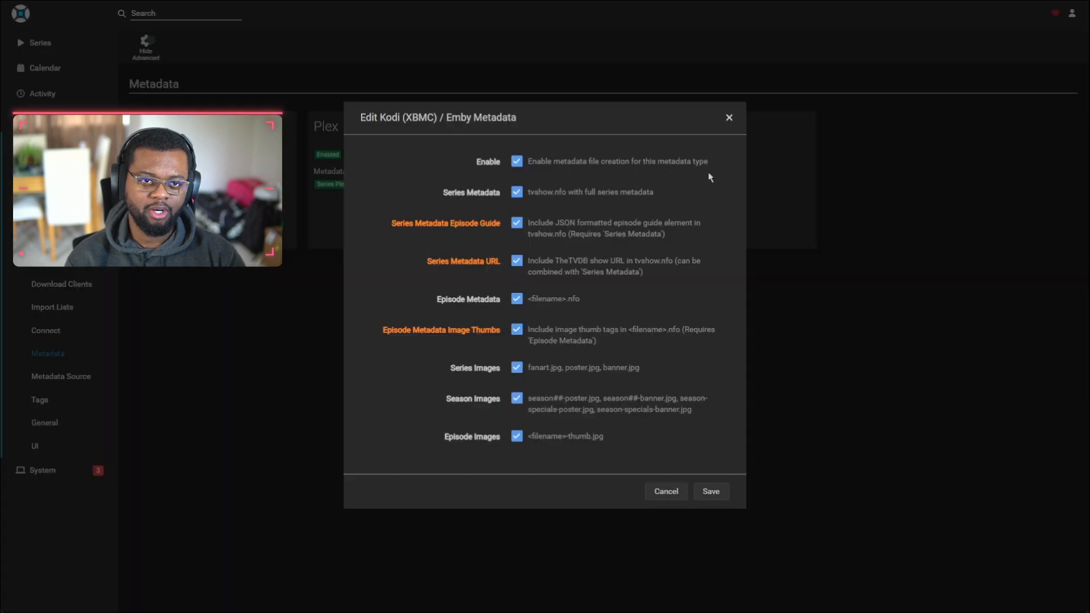
click(729, 118)
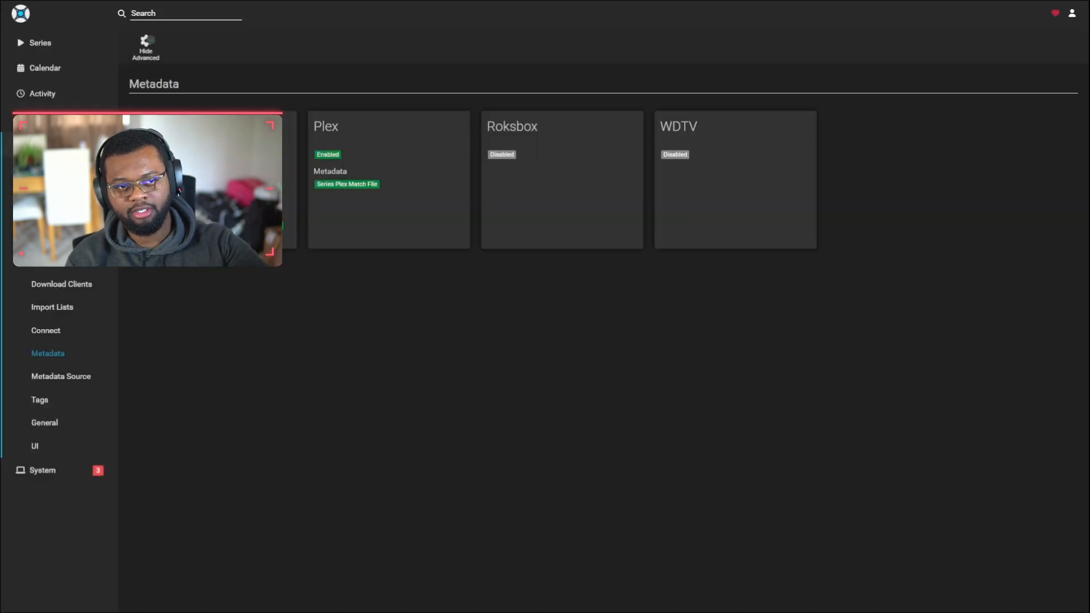
click(40, 400)
Step: Edit the Sonarr Instance Name in General settings, adding 'p (4K)'
click(48, 425)
scroll(346, 291, down, 4)
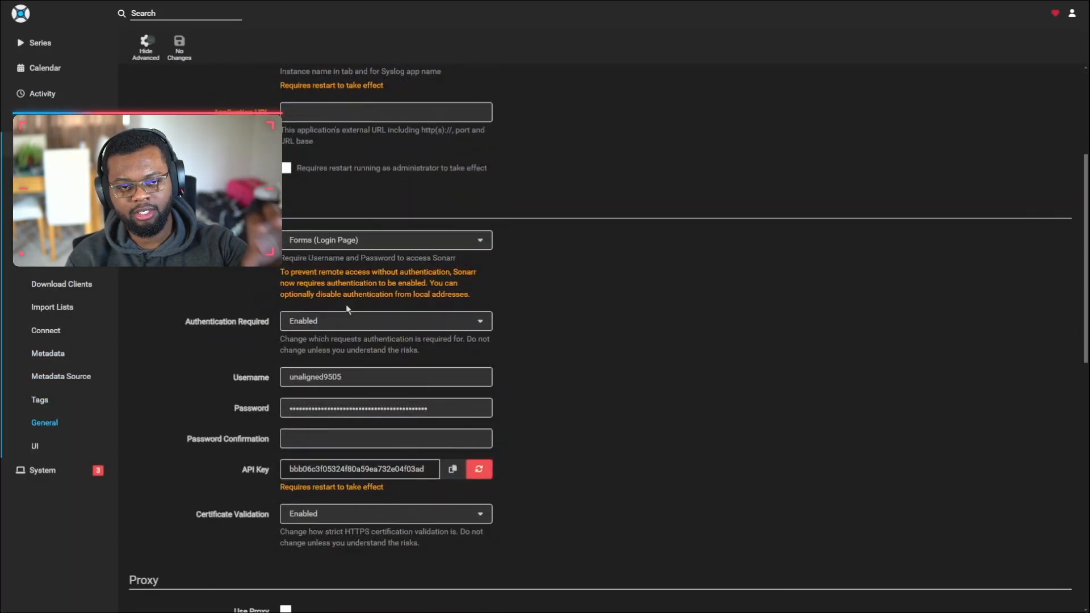
scroll(346, 291, up, 4)
scroll(355, 305, down, 3)
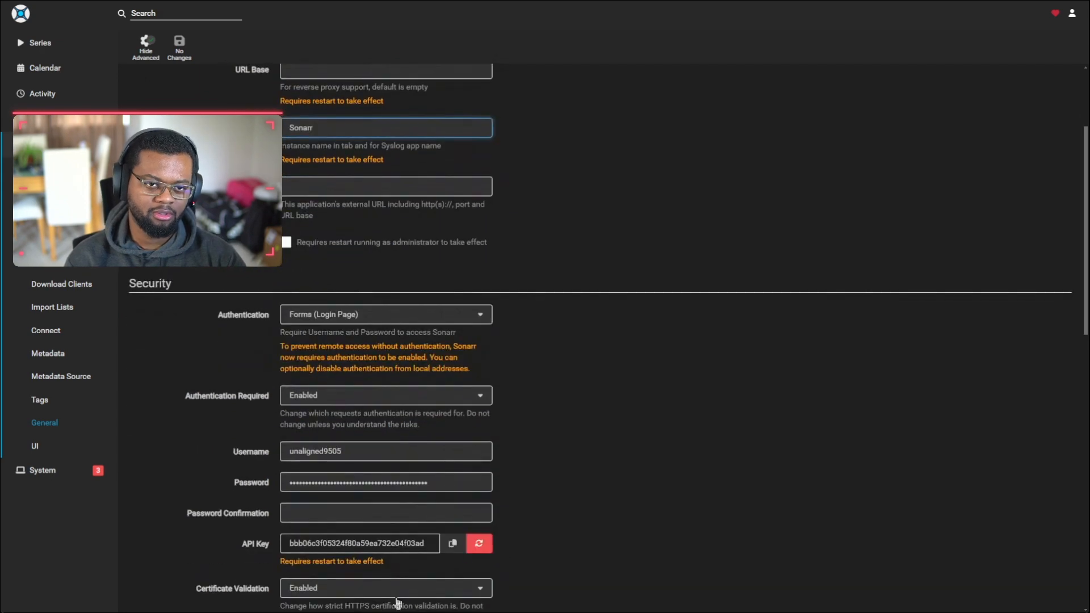
scroll(311, 461, up, 3)
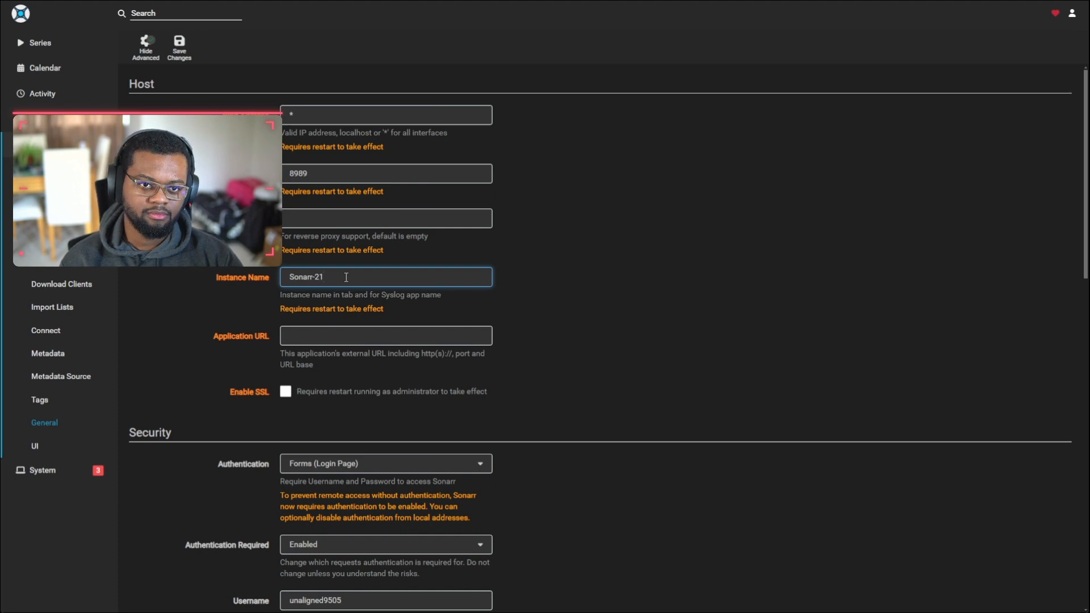
text(p (4K))
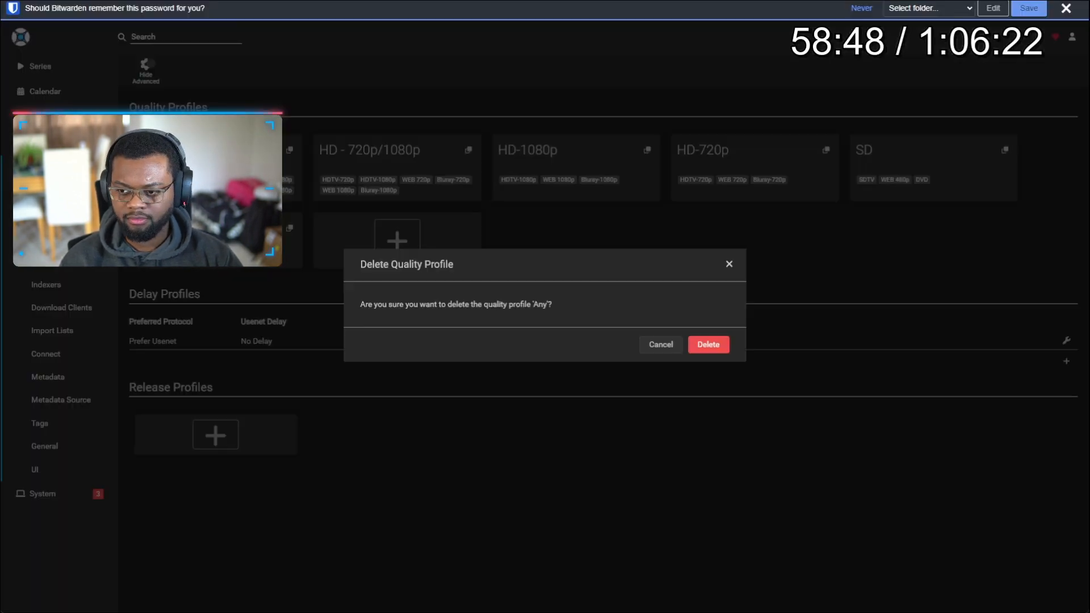
Step: Delete the Any, HD - 720p/1080p and HD-1080p quality profiles
click(708, 345)
click(256, 173)
click(223, 561)
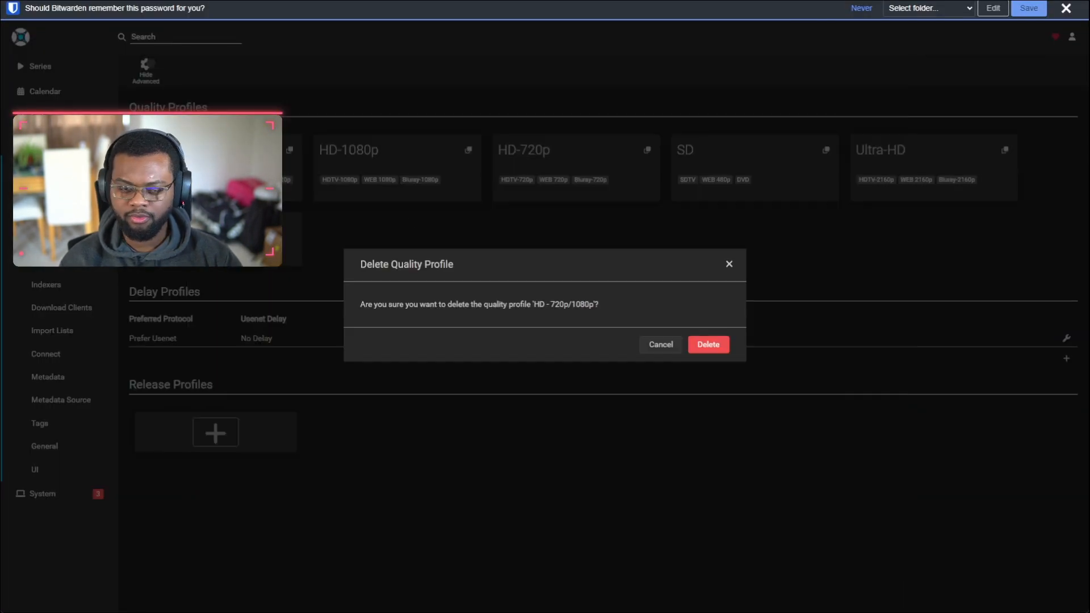
click(708, 346)
click(321, 184)
click(223, 560)
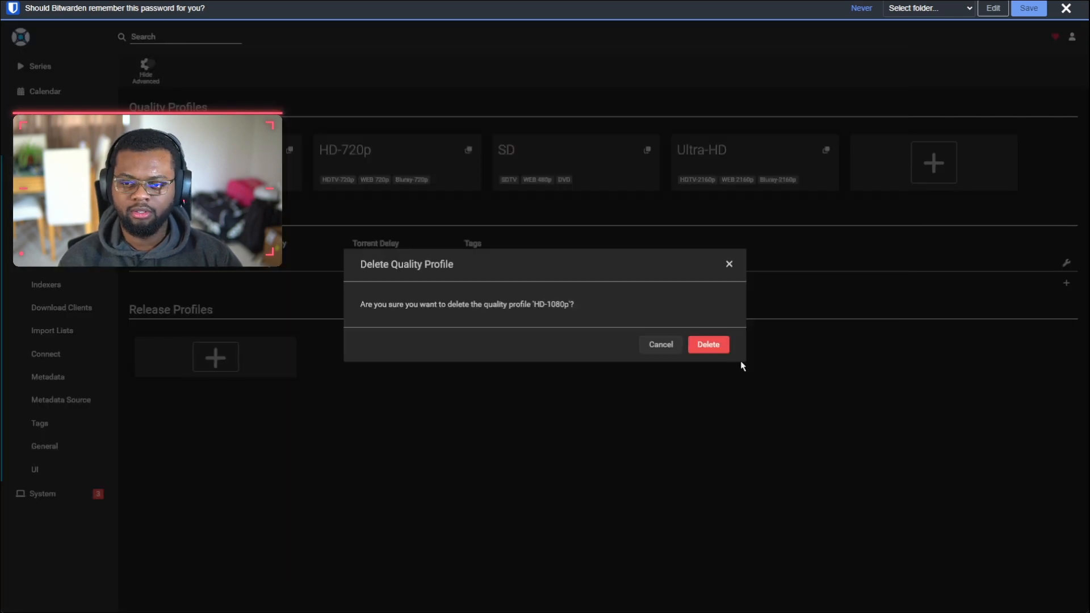
click(709, 345)
Step: Delete the HD-720p and SD quality profiles, leaving only Ultra-HD
click(256, 173)
click(224, 560)
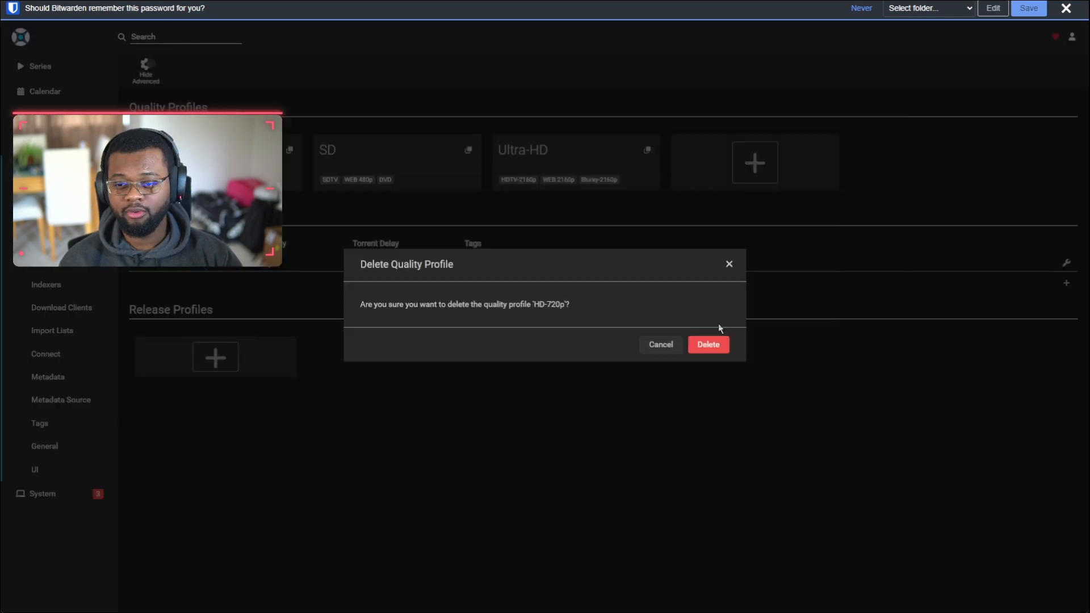
click(708, 346)
click(255, 173)
click(208, 560)
click(706, 346)
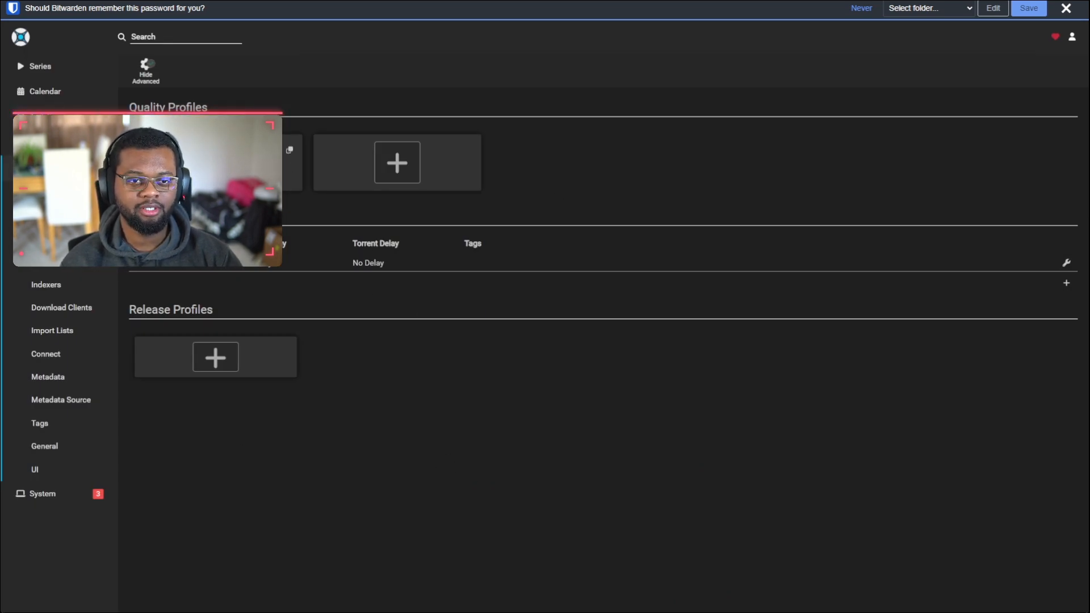
Step: Review Sonarr's Media Management and Profiles settings before returning to the series list
click(54, 72)
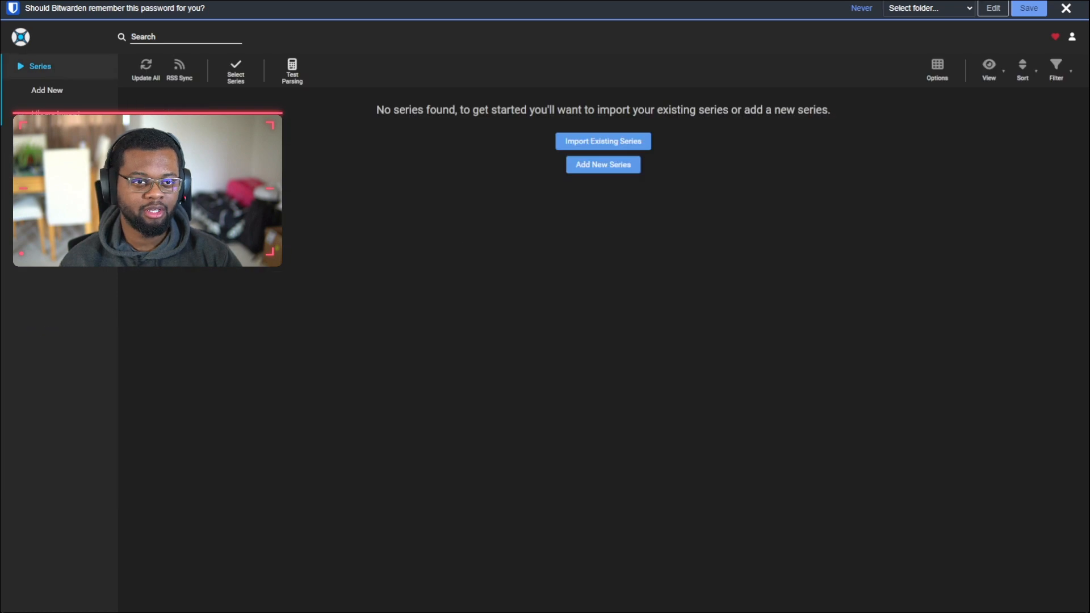
click(68, 187)
click(68, 213)
click(62, 193)
scroll(389, 301, down, 5)
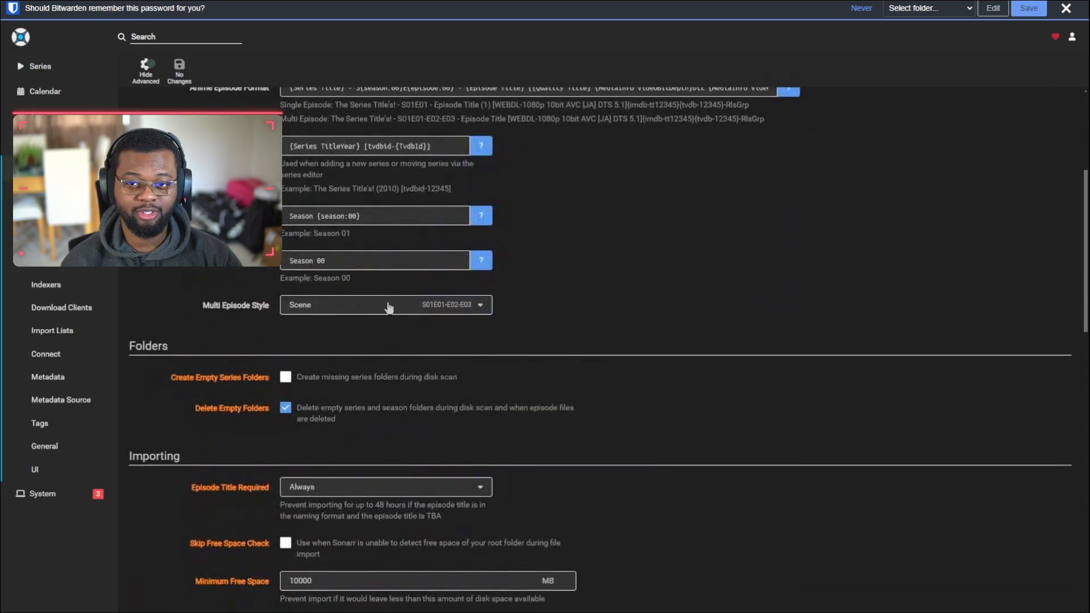
click(57, 215)
click(60, 66)
Step: Choose /Media-Large/TV Shows/[HEVC, 2160p, MN, Other] as the folder for importing existing series
click(603, 142)
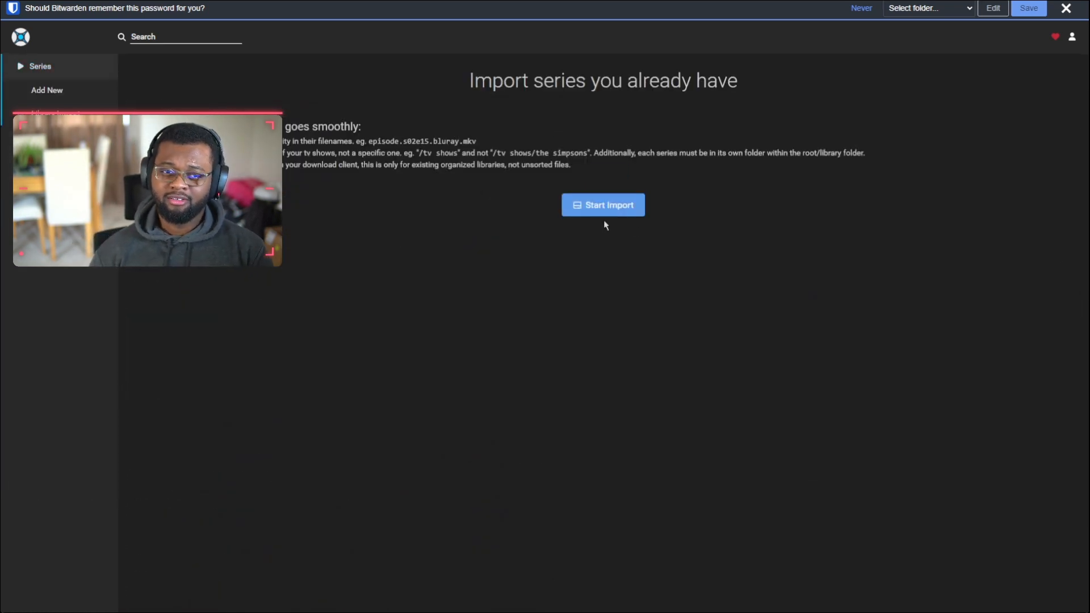
click(603, 206)
click(434, 286)
click(309, 340)
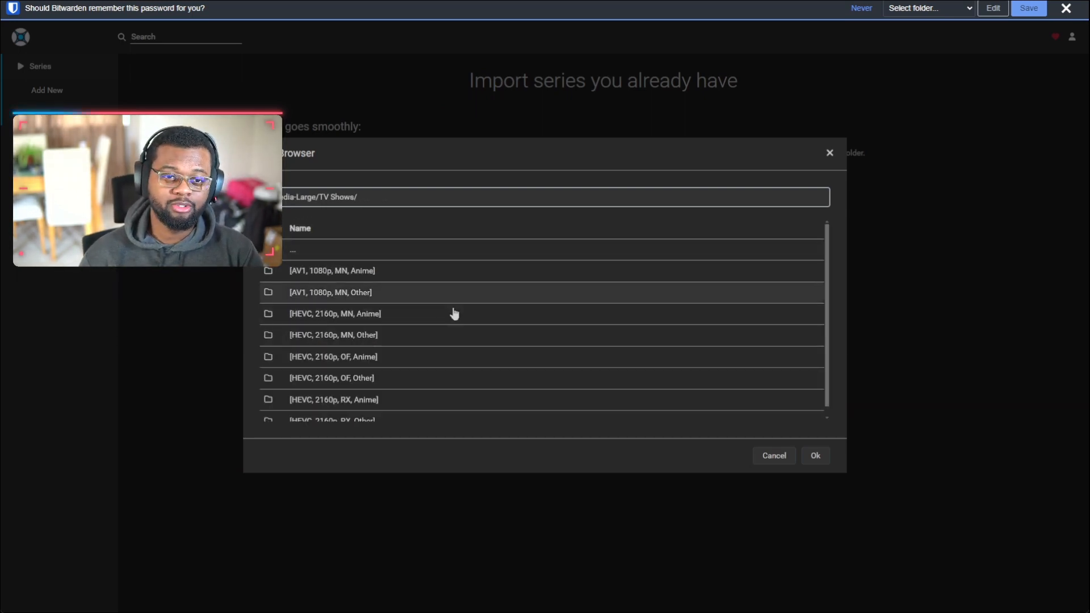
click(336, 339)
click(812, 454)
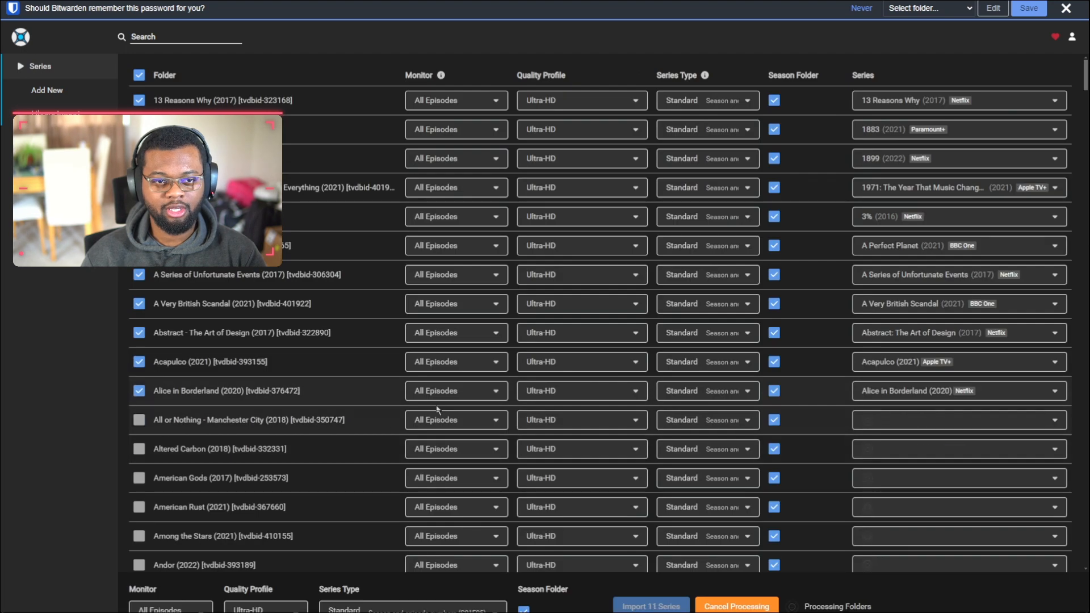
Step: Keep the series type as Standard and import all 299 matched series
scroll(770, 321, down, 10)
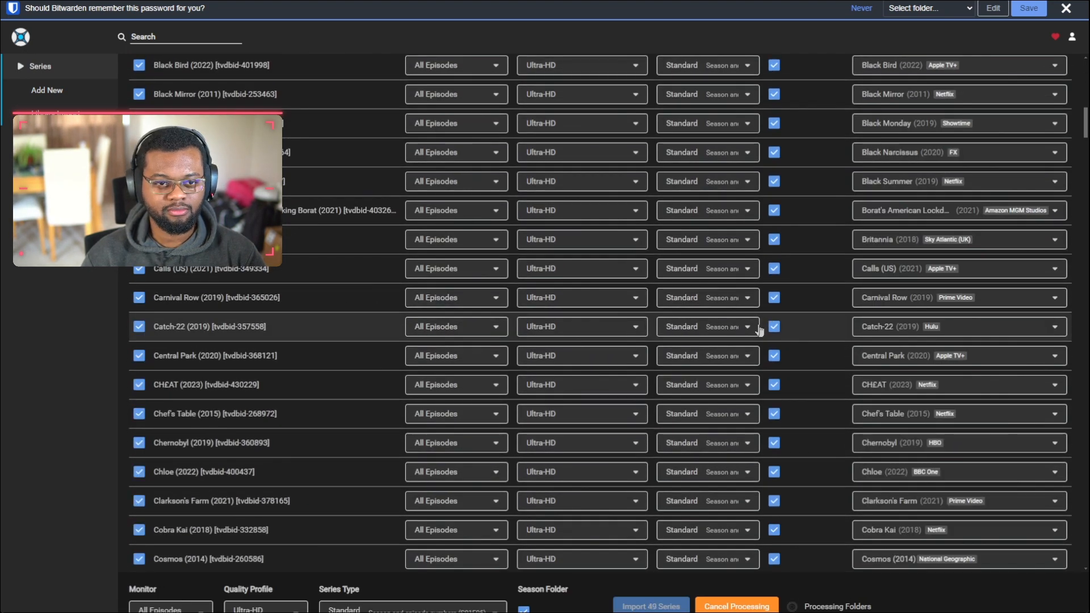
scroll(837, 407, down, 5)
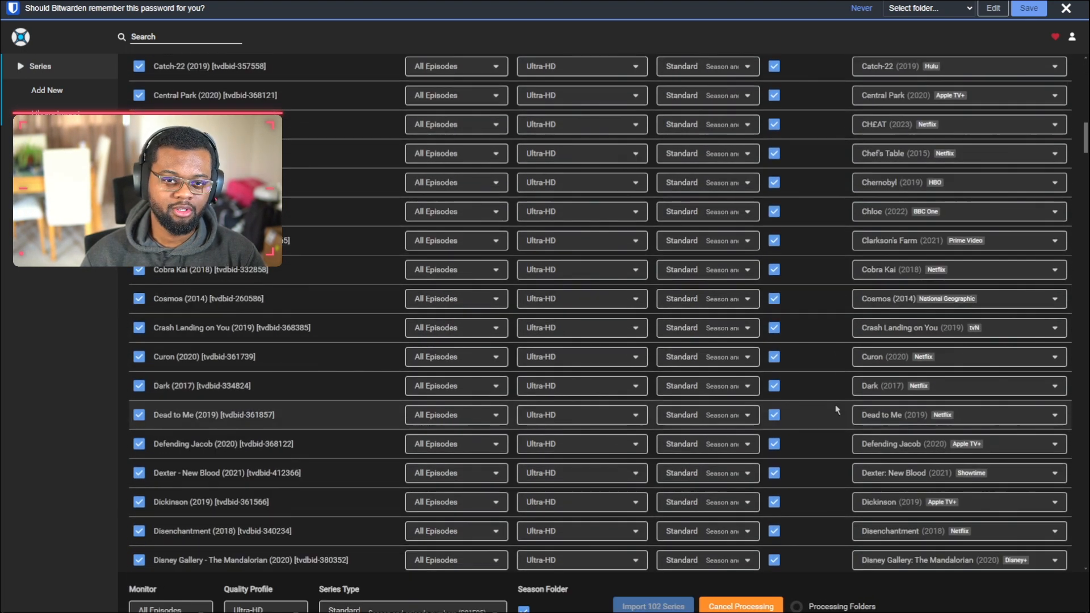
scroll(820, 355, down, 20)
scroll(1086, 273, down, 20)
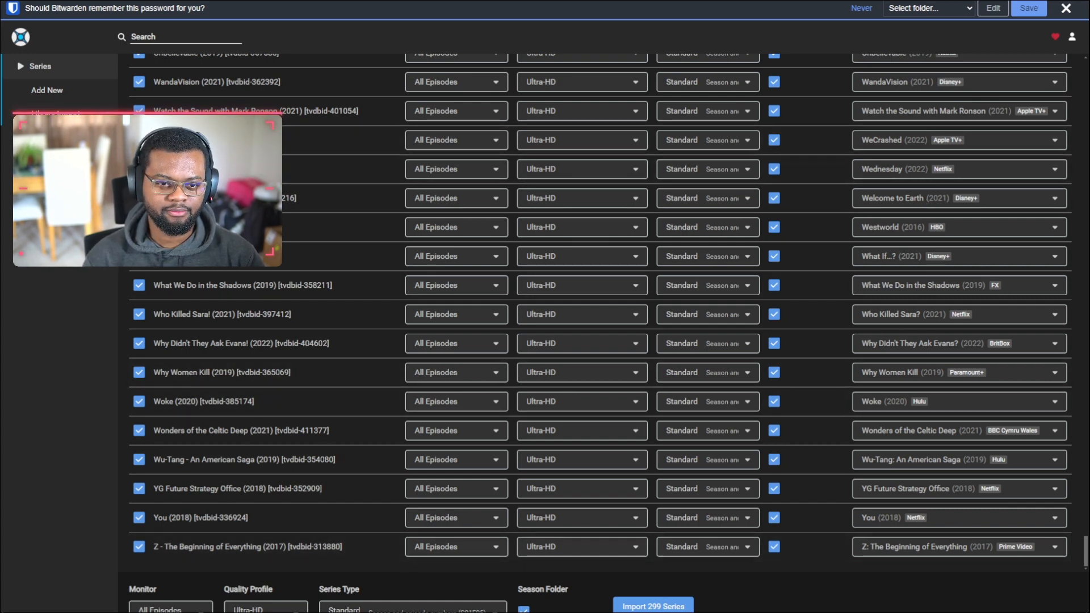
click(417, 609)
click(417, 609)
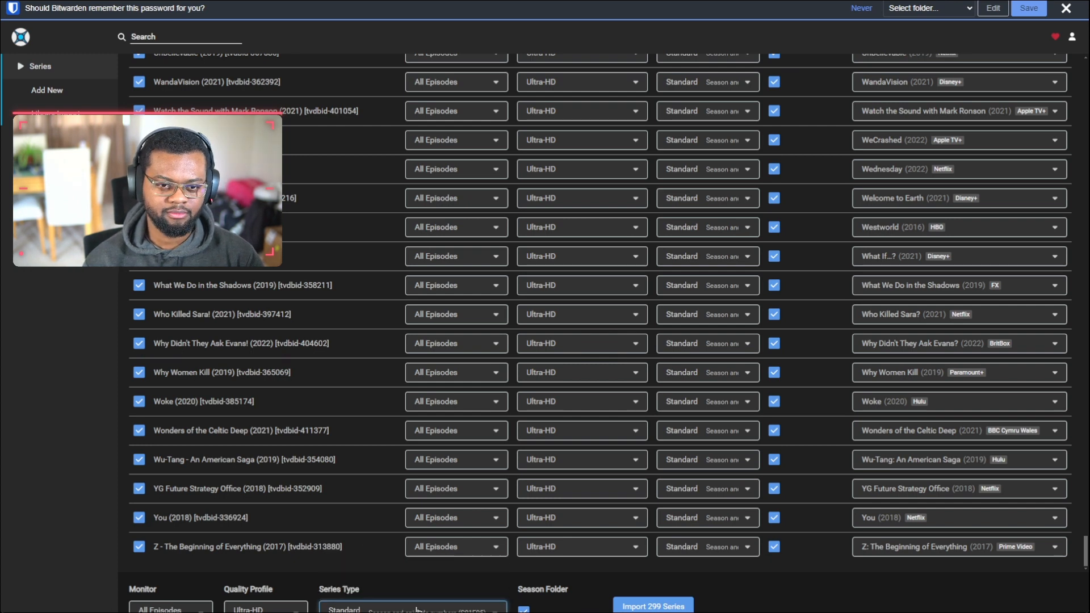
click(624, 606)
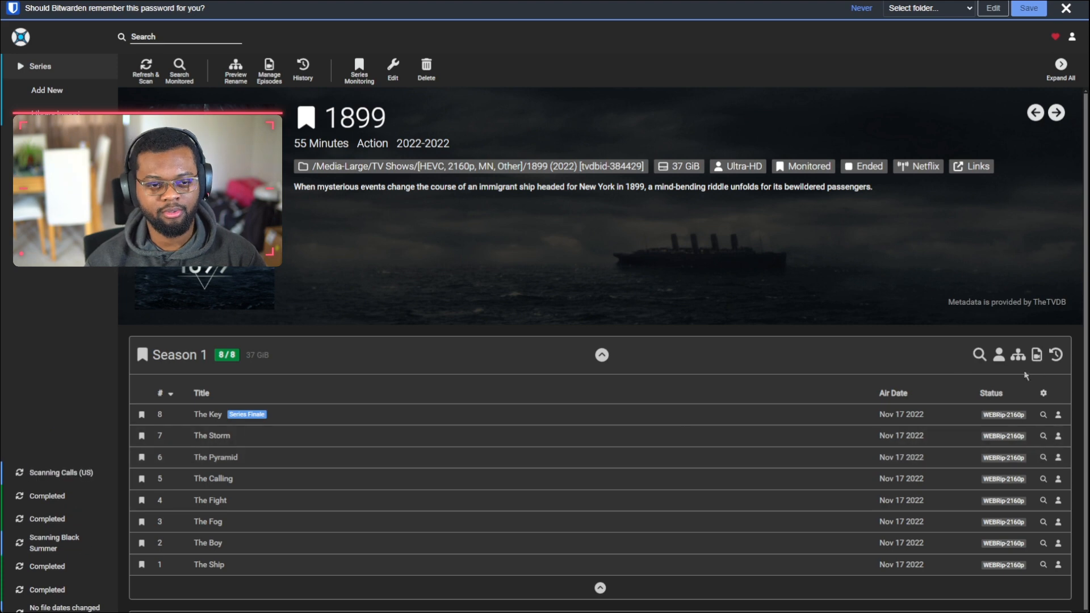
Step: Add the Video Codec and Audio Info columns to the 1899 episode table
click(1043, 393)
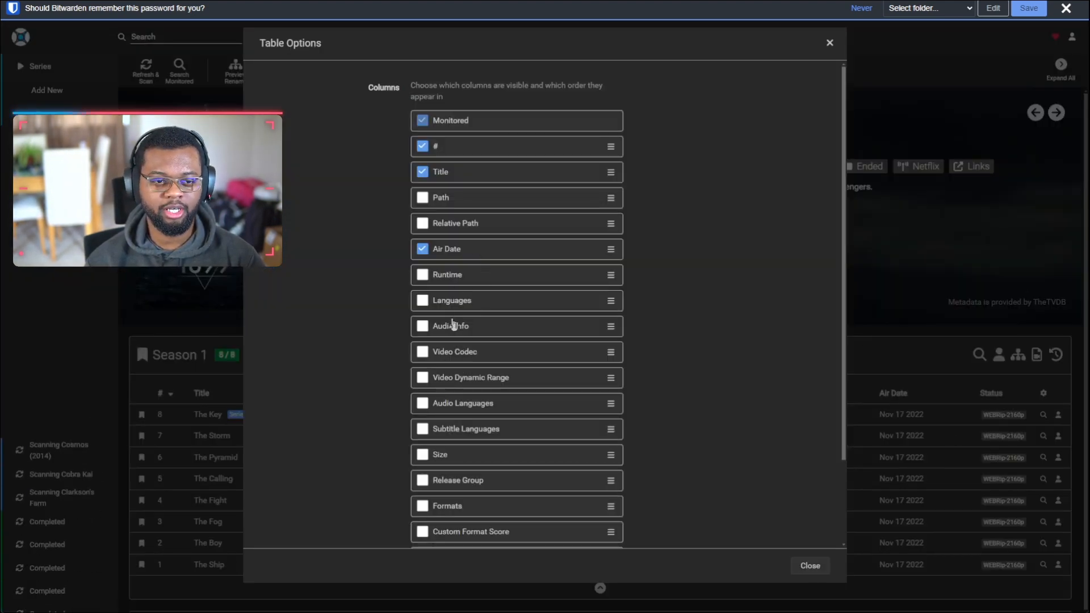
click(424, 350)
click(424, 326)
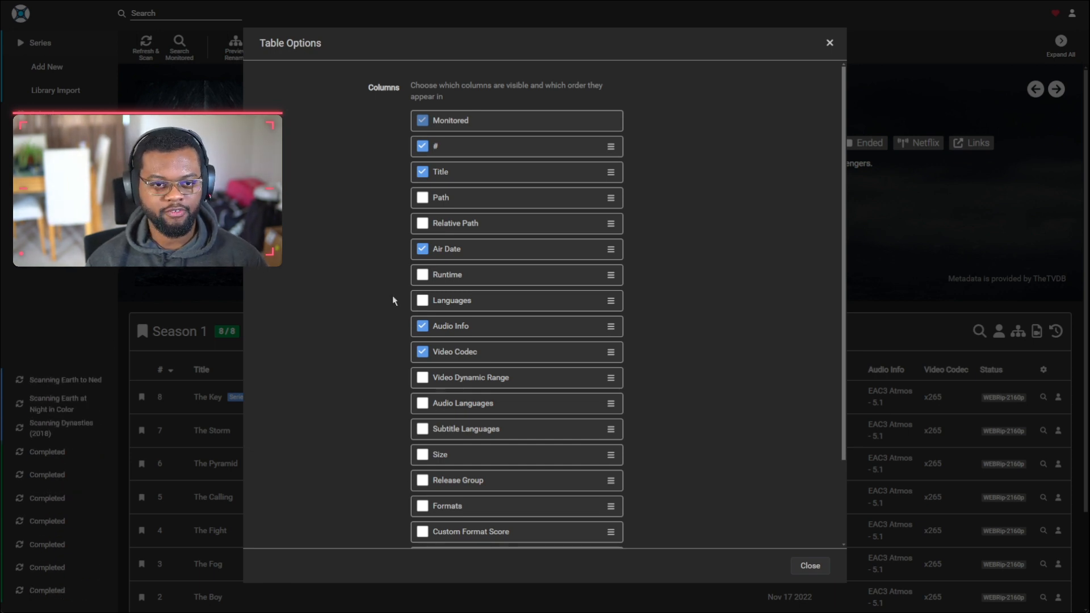
click(829, 43)
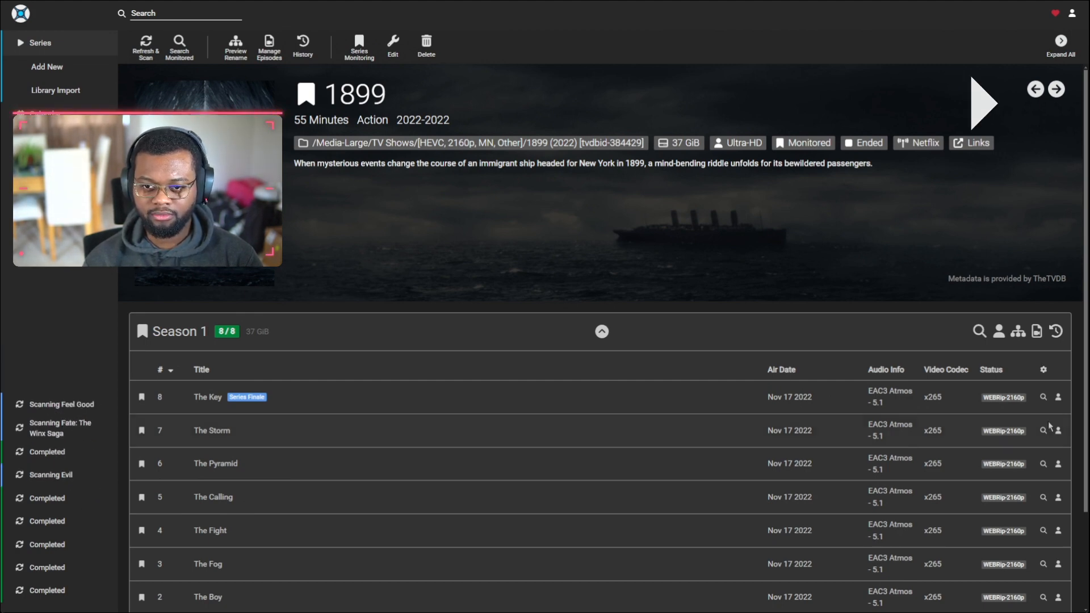
Step: Add Audio Languages, Subtitle Languages, Size and Release Group columns to the episode table
click(1043, 372)
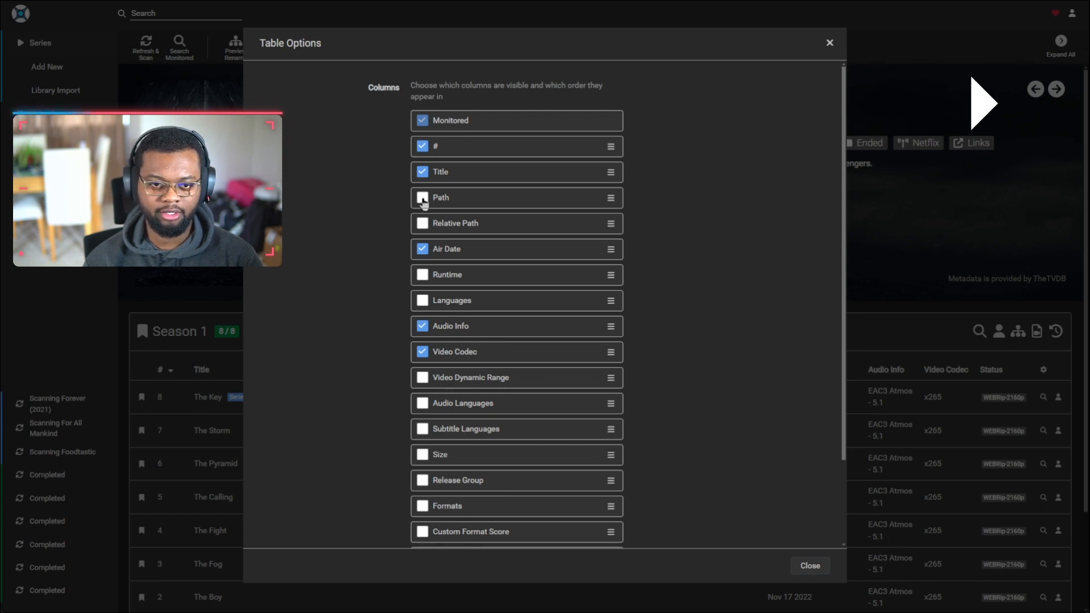
scroll(459, 360, down, 2)
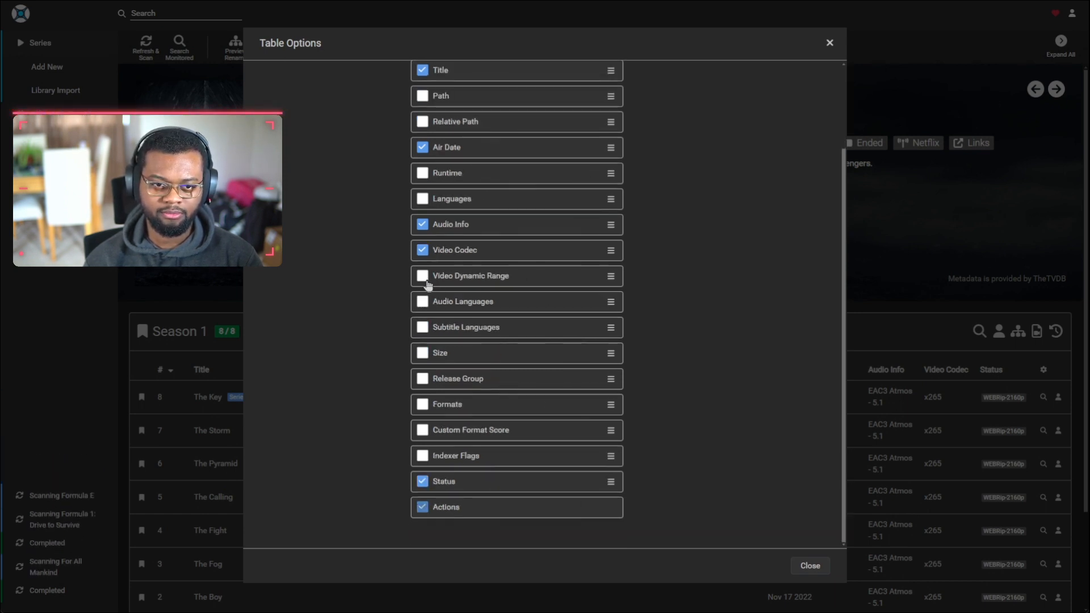
click(422, 301)
click(421, 327)
click(421, 377)
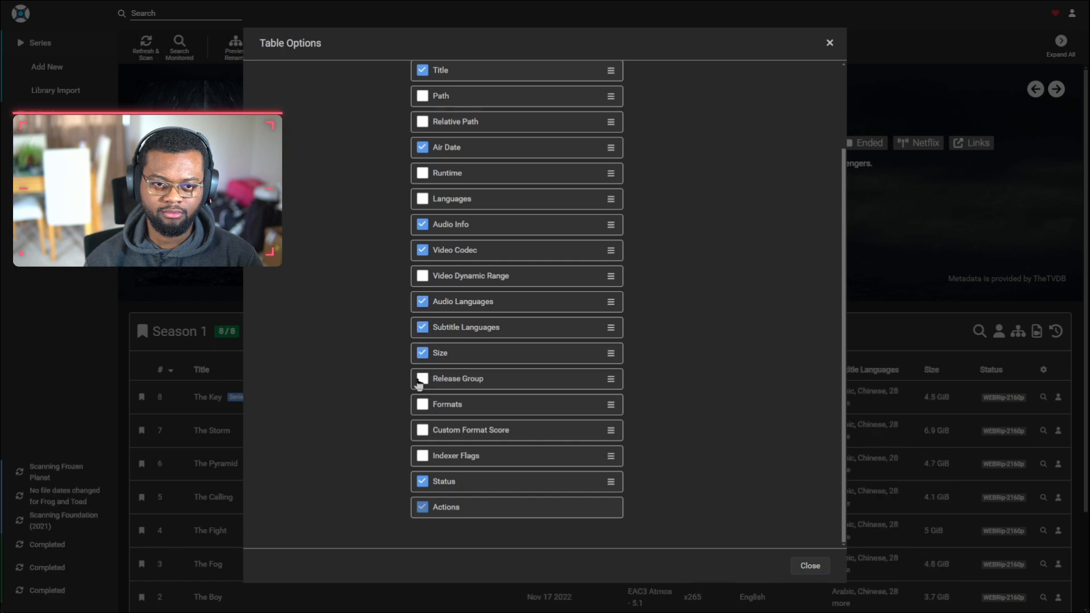
click(422, 353)
Step: Also show Formats, Languages and Video Dynamic Range columns, keeping Air Date visible
scroll(431, 357, up, 1)
click(423, 441)
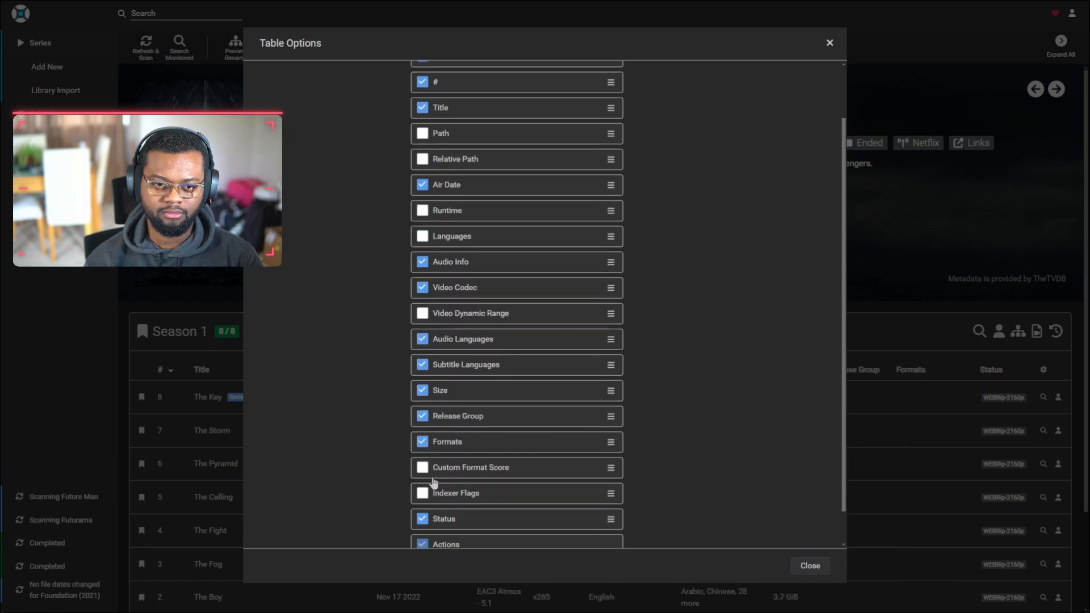
scroll(421, 307, up, 2)
click(422, 301)
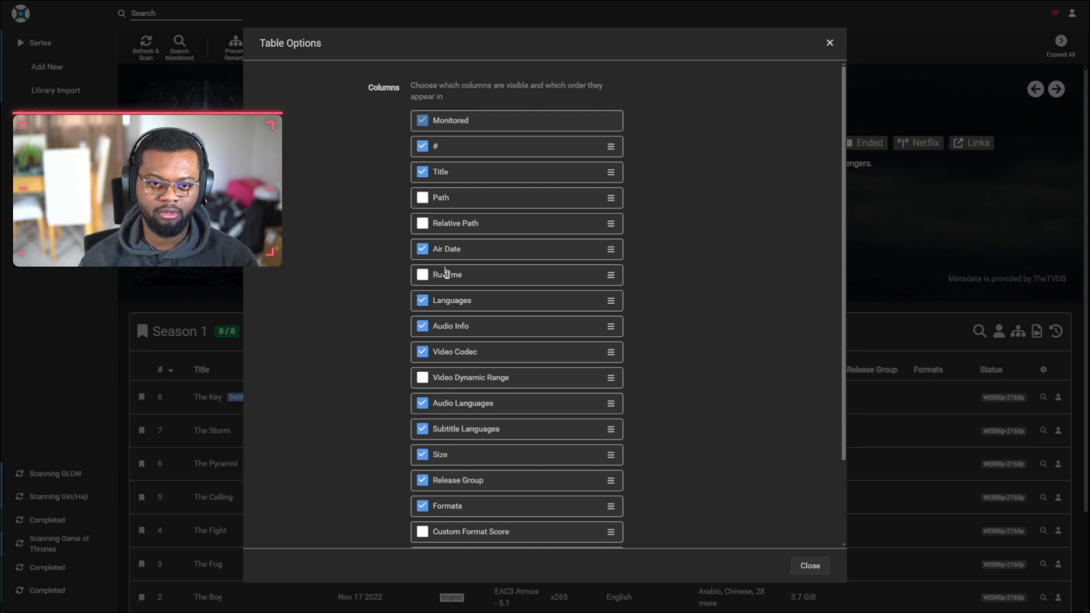
click(422, 250)
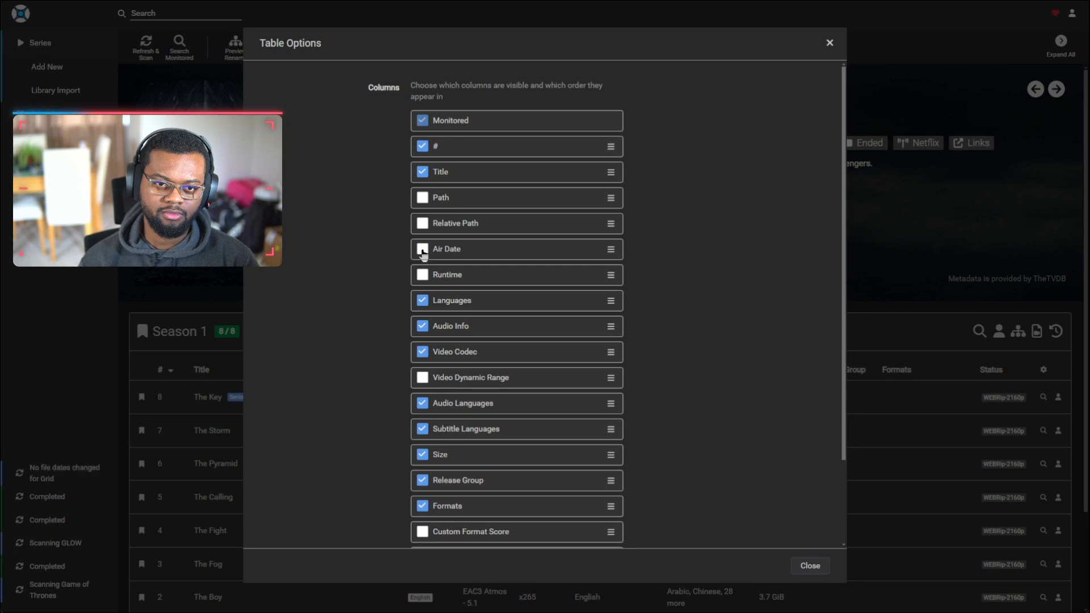
click(422, 248)
scroll(462, 390, down, 2)
click(423, 276)
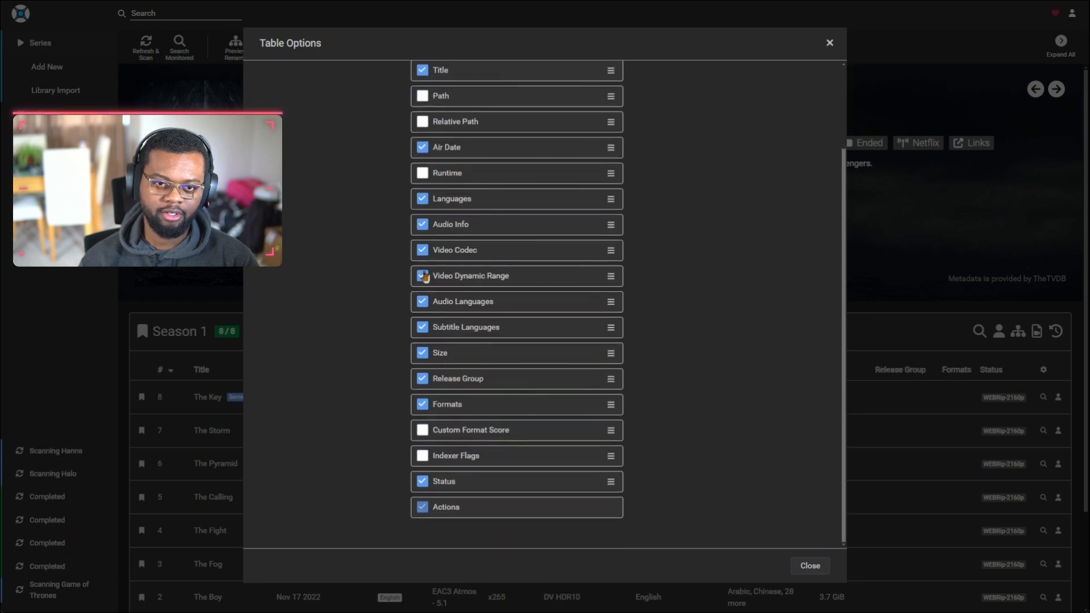
click(817, 566)
scroll(514, 551, down, 2)
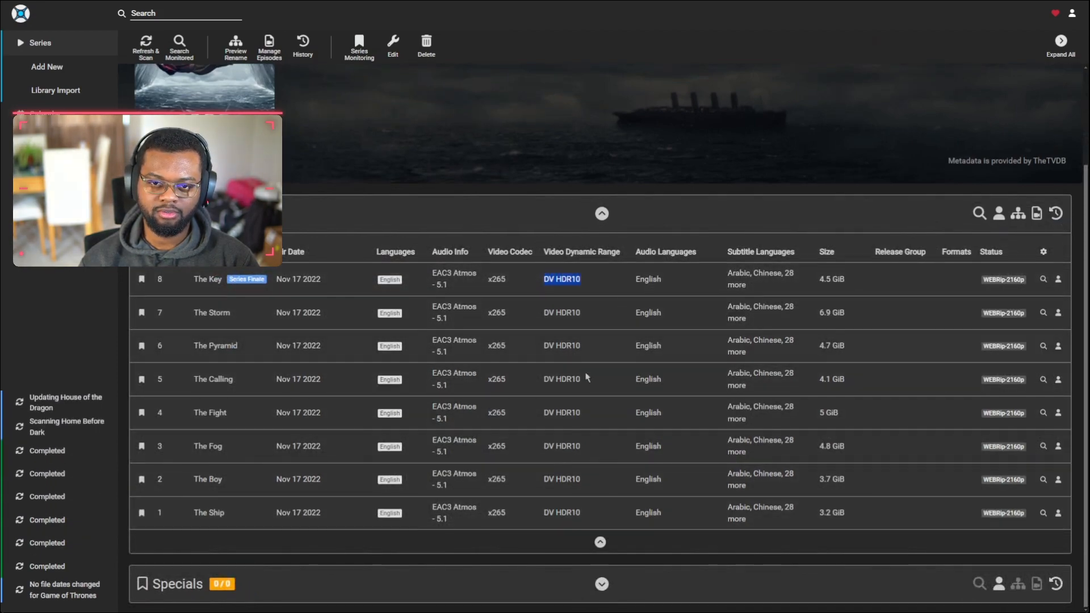
scroll(586, 377, up, 2)
scroll(554, 414, down, 2)
triple_click(555, 414)
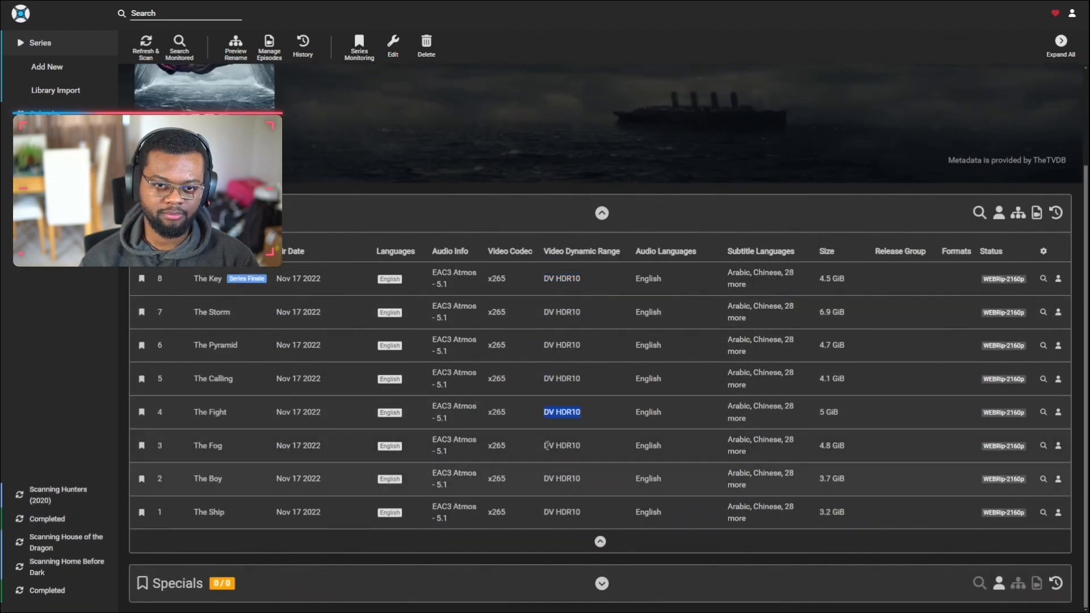
scroll(503, 346, up, 2)
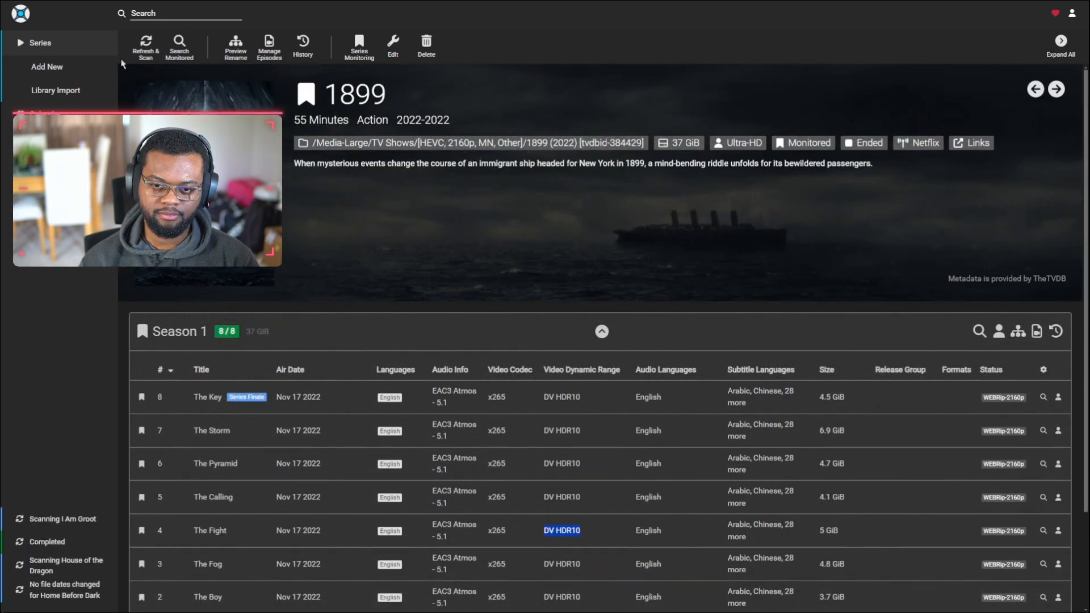
click(40, 43)
scroll(534, 285, down, 20)
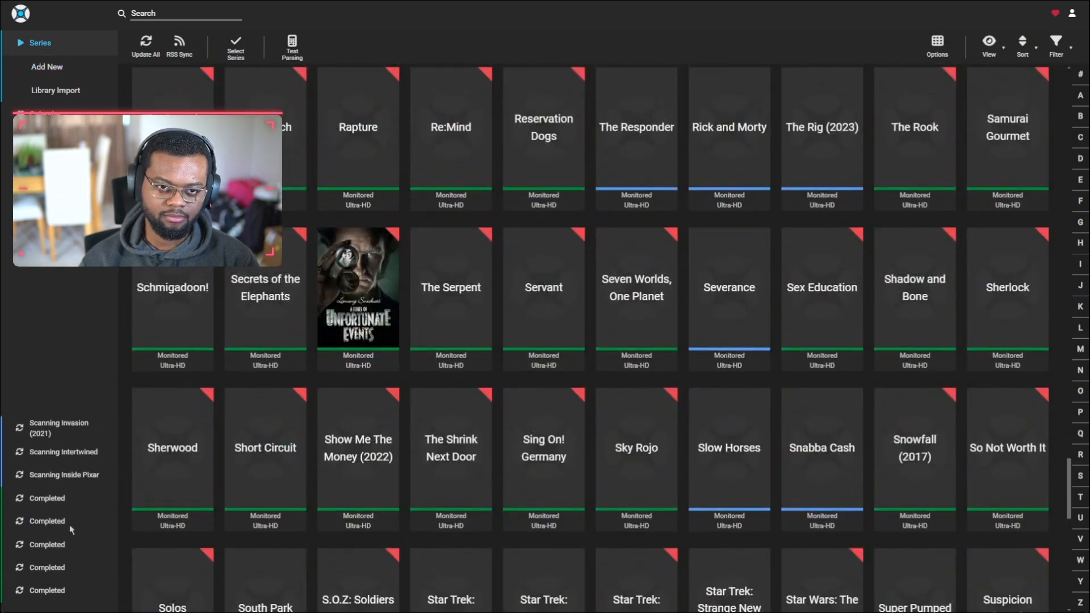
scroll(382, 151, up, 20)
click(382, 151)
click(588, 335)
scroll(545, 347, down, 3)
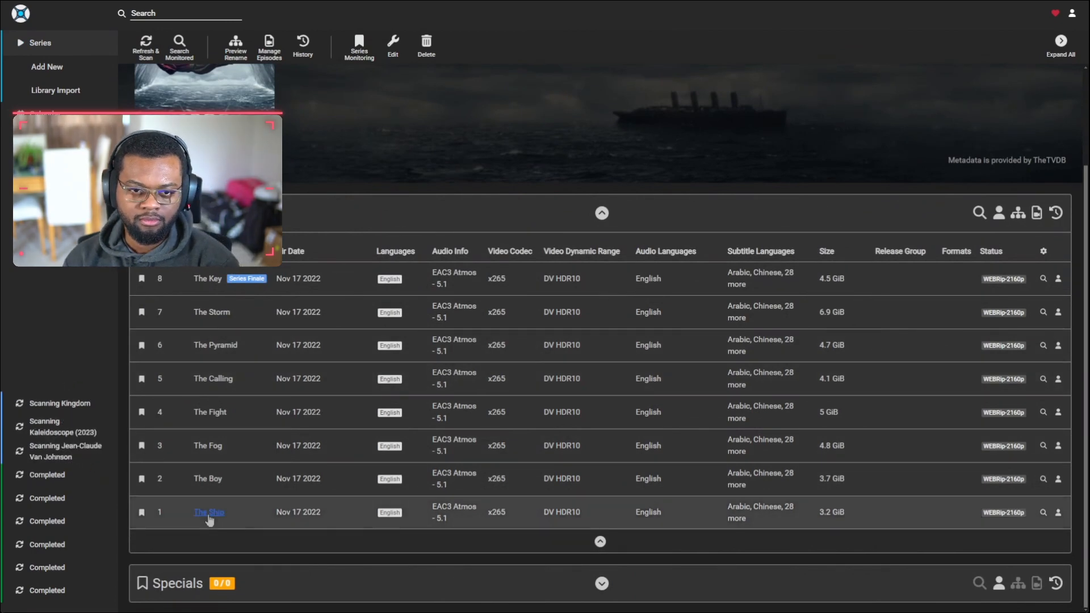
click(209, 515)
click(698, 163)
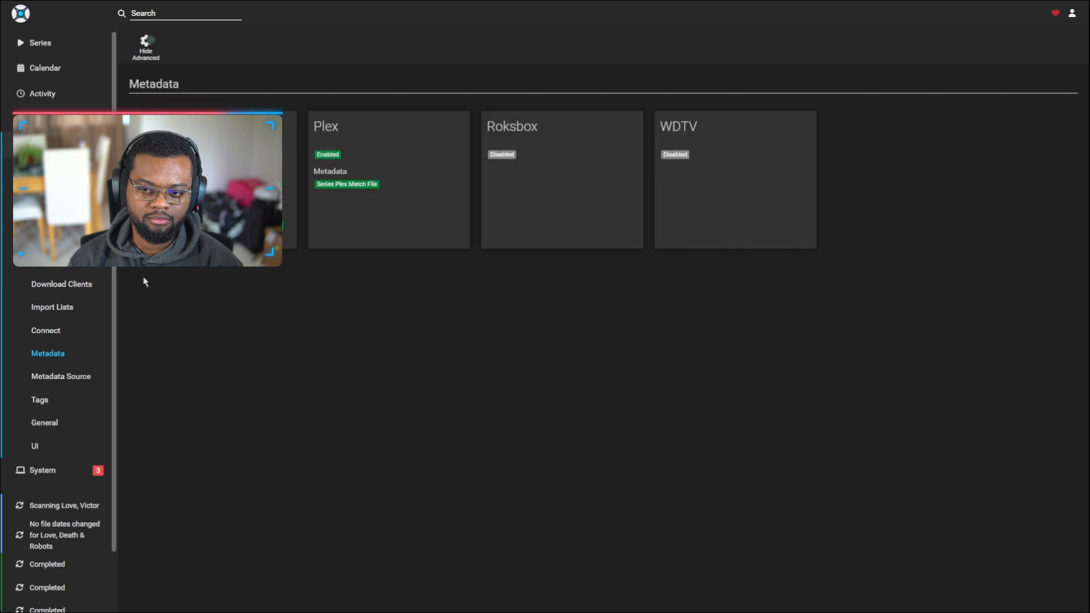
click(170, 238)
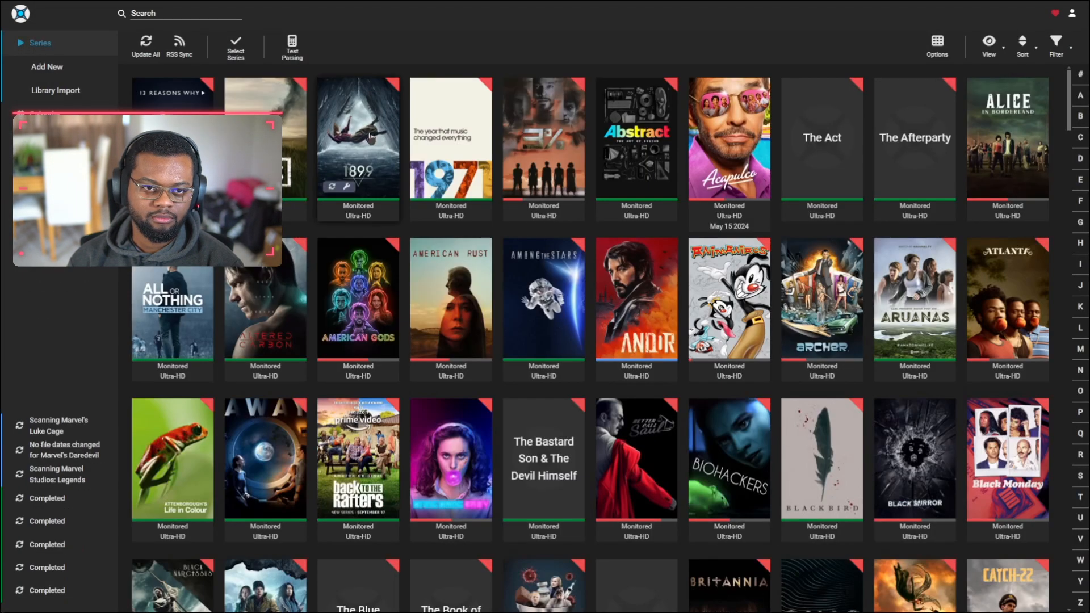
click(450, 142)
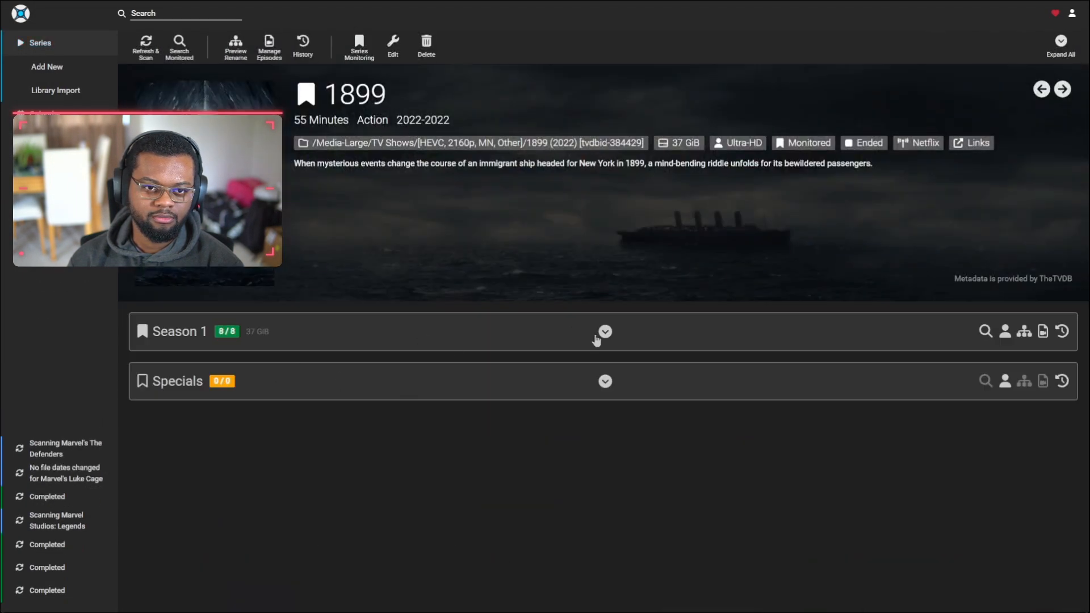
click(602, 332)
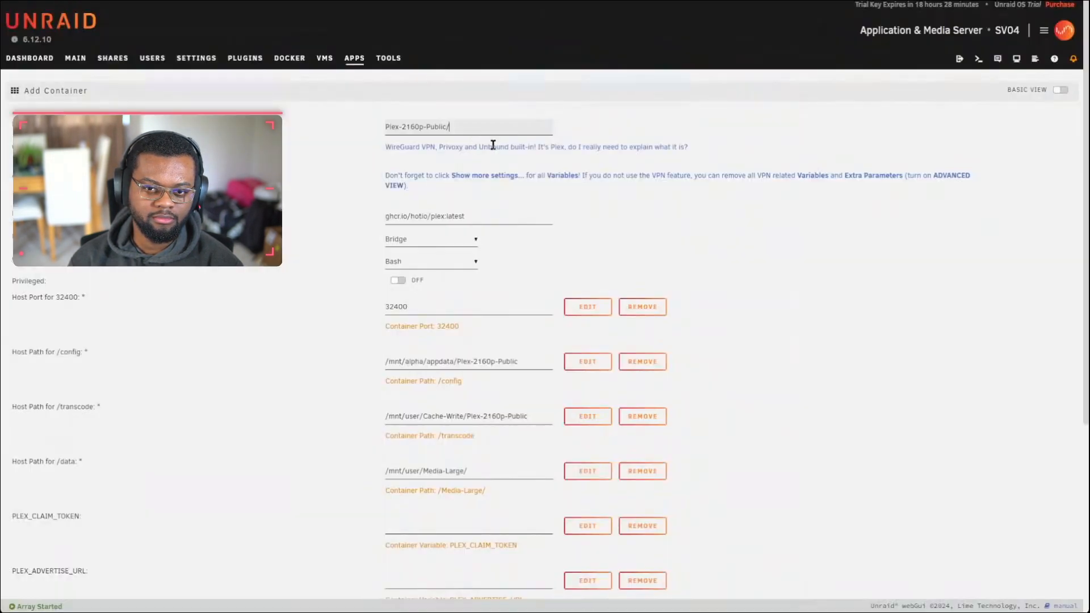
scroll(672, 259, down, 2)
scroll(498, 240, down, 3)
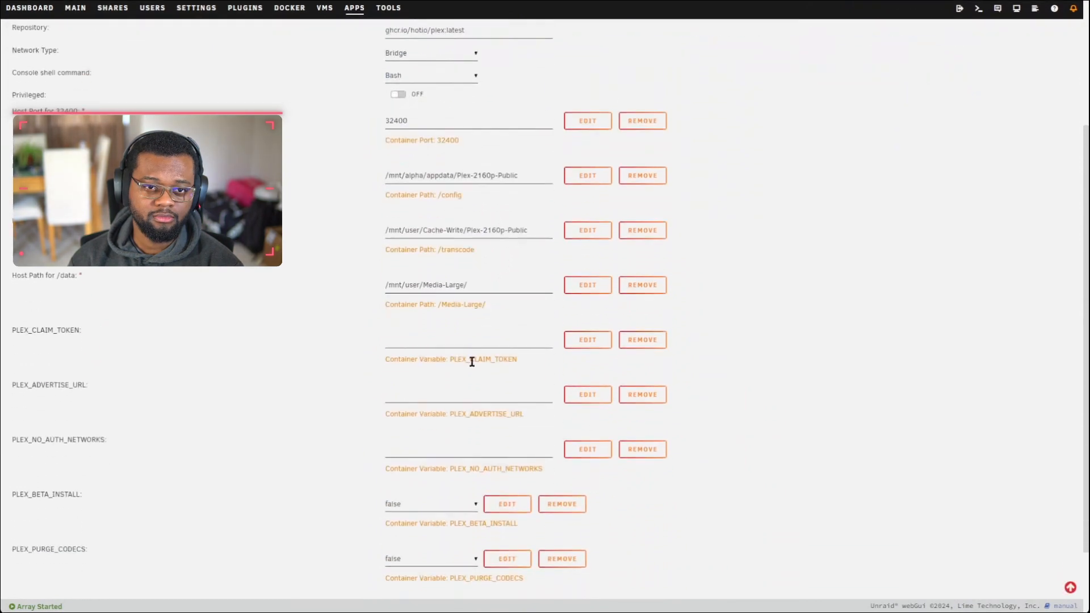
scroll(489, 357, down, 2)
scroll(450, 389, up, 3)
scroll(519, 326, up, 1)
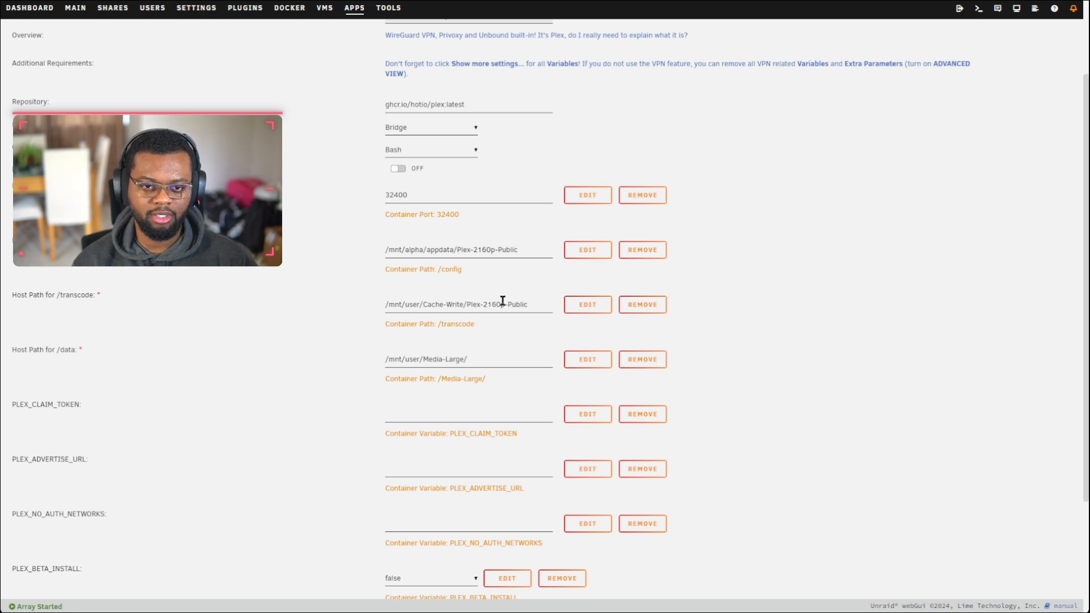
click(431, 301)
drag(424, 304, 480, 305)
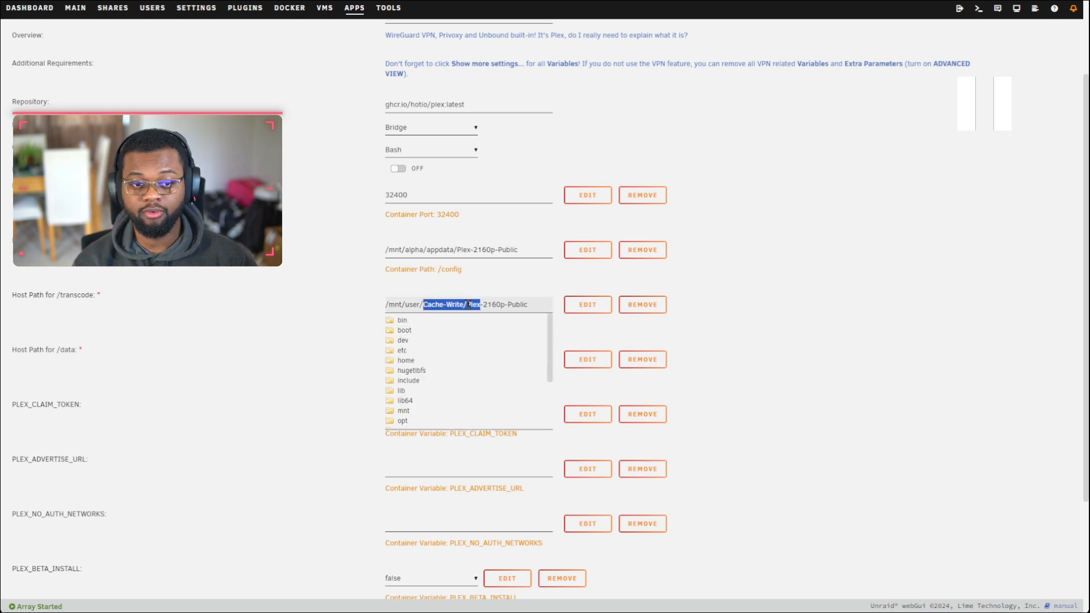
click(144, 288)
click(524, 305)
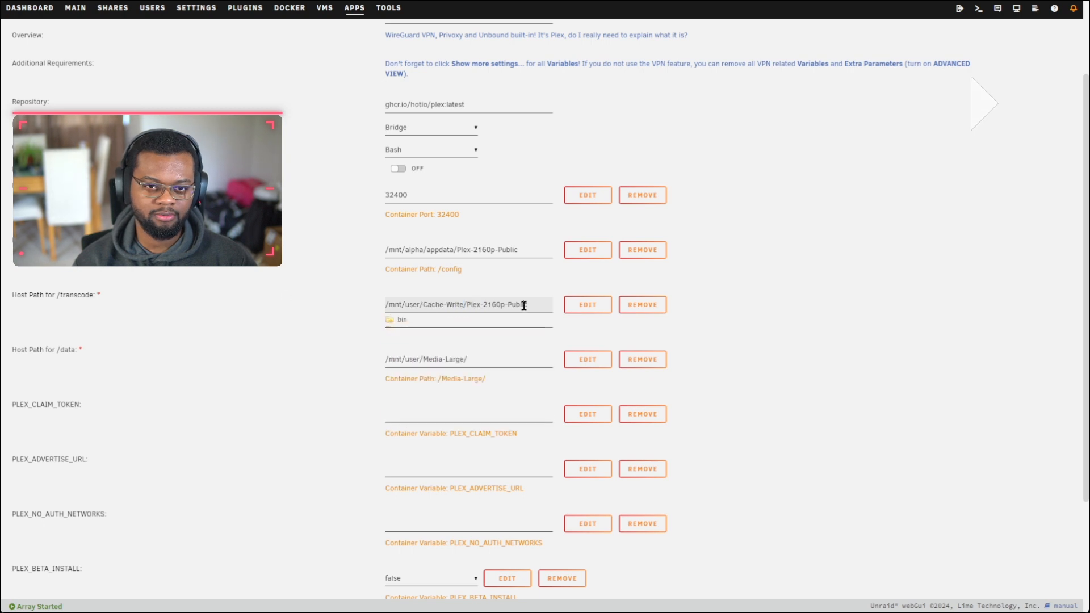
drag(466, 305, 529, 304)
click(382, 130)
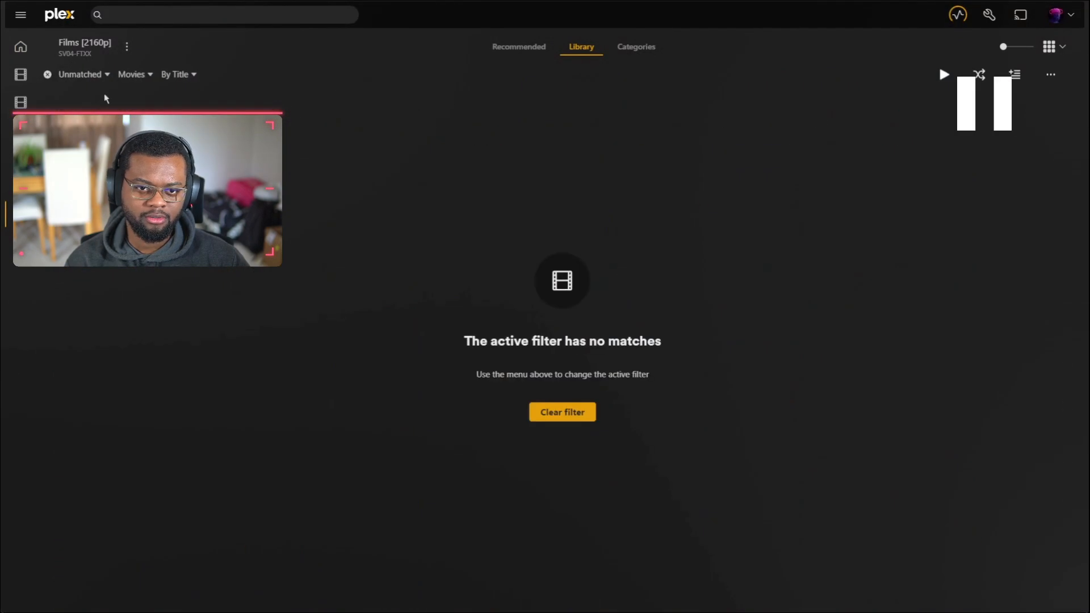
Step: Clear the Films [2160p] filter and look over the Plex home page
click(47, 75)
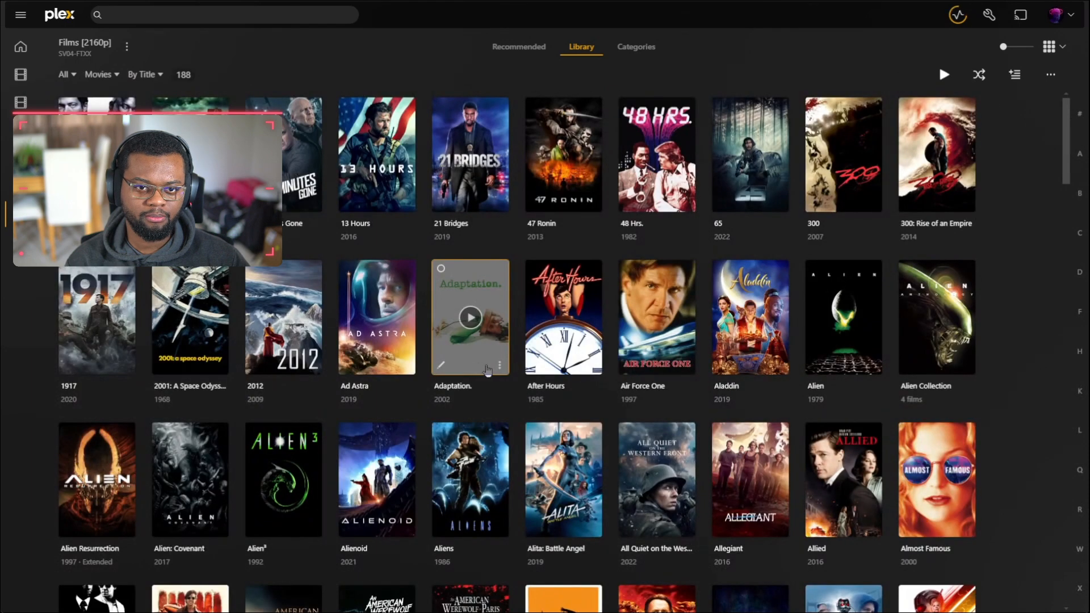
scroll(498, 369, down, 15)
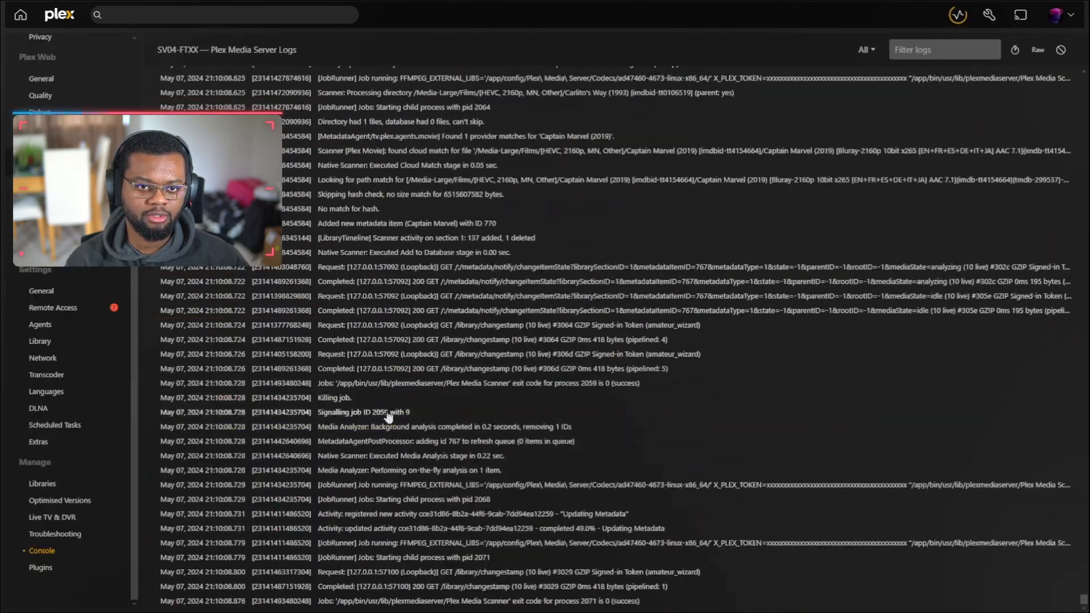
click(78, 17)
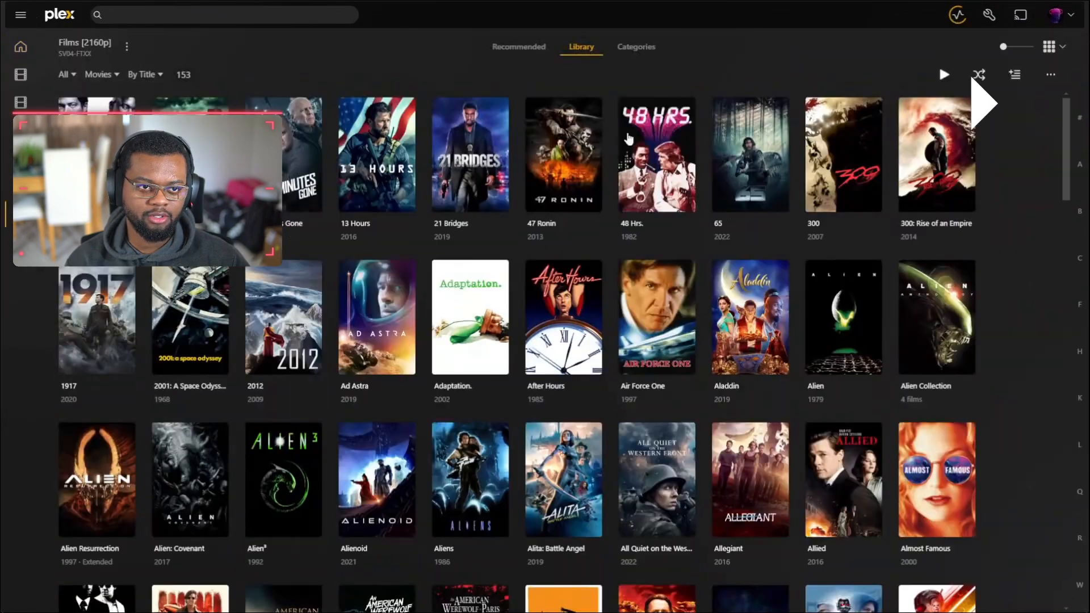
scroll(628, 138, down, 6)
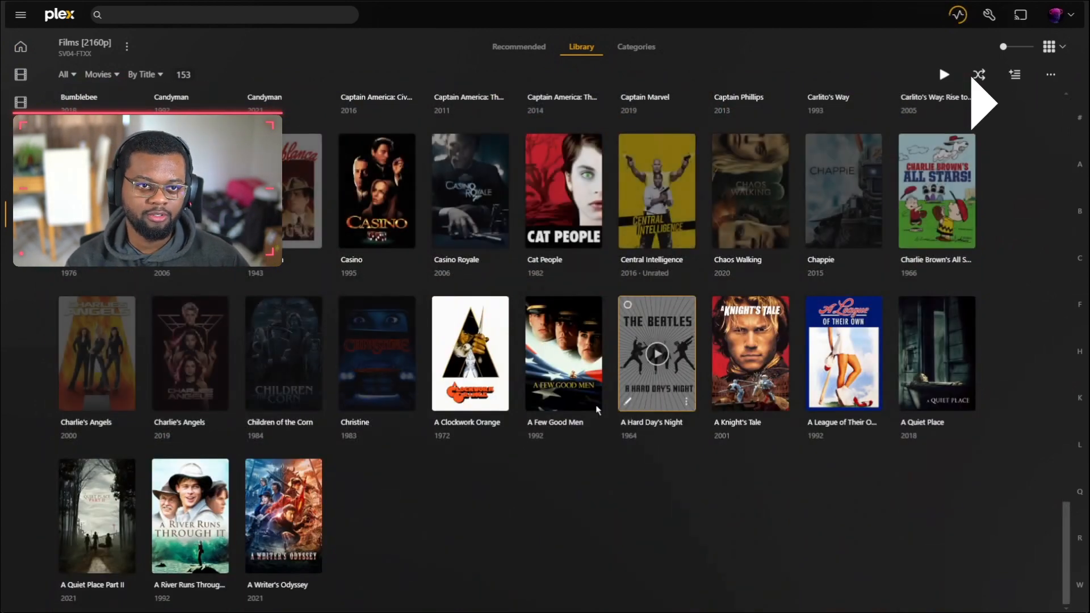
scroll(597, 409, up, 15)
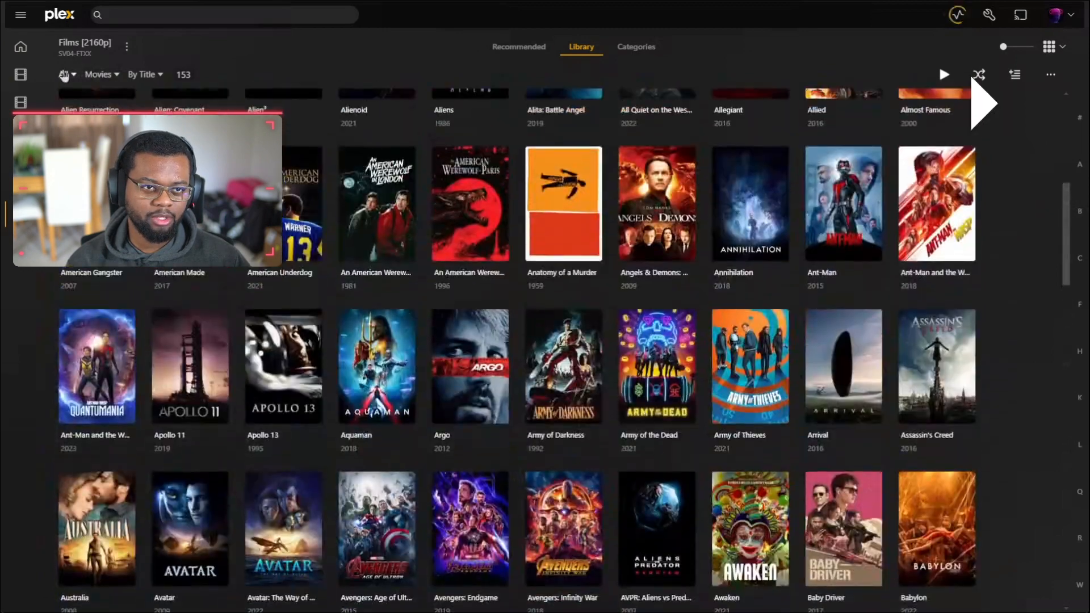
Step: Filter the library to Unmatched films, then clear the filter back to all films
click(64, 75)
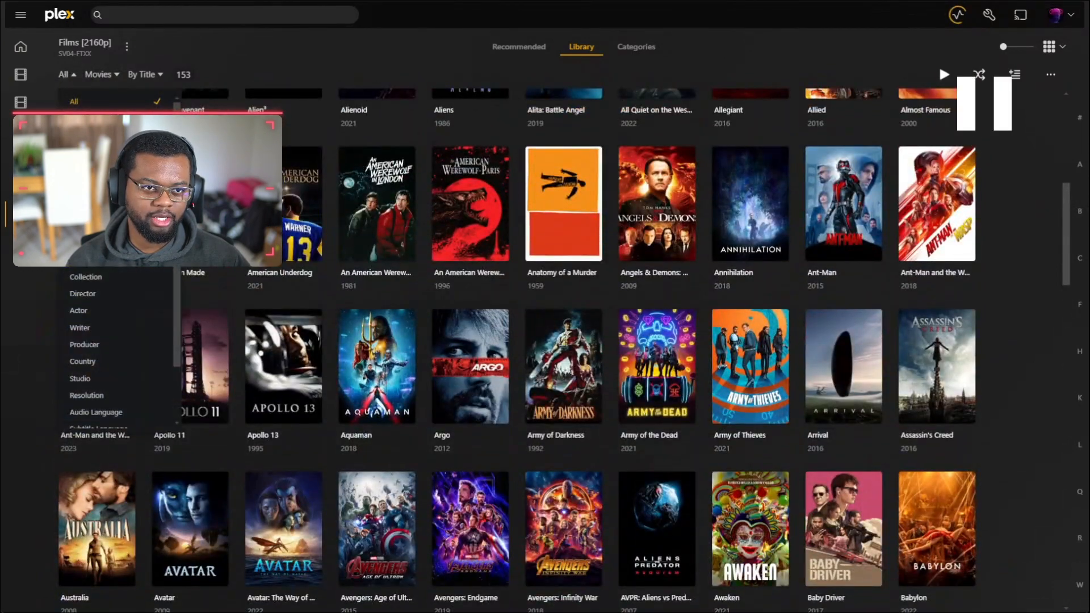
click(86, 169)
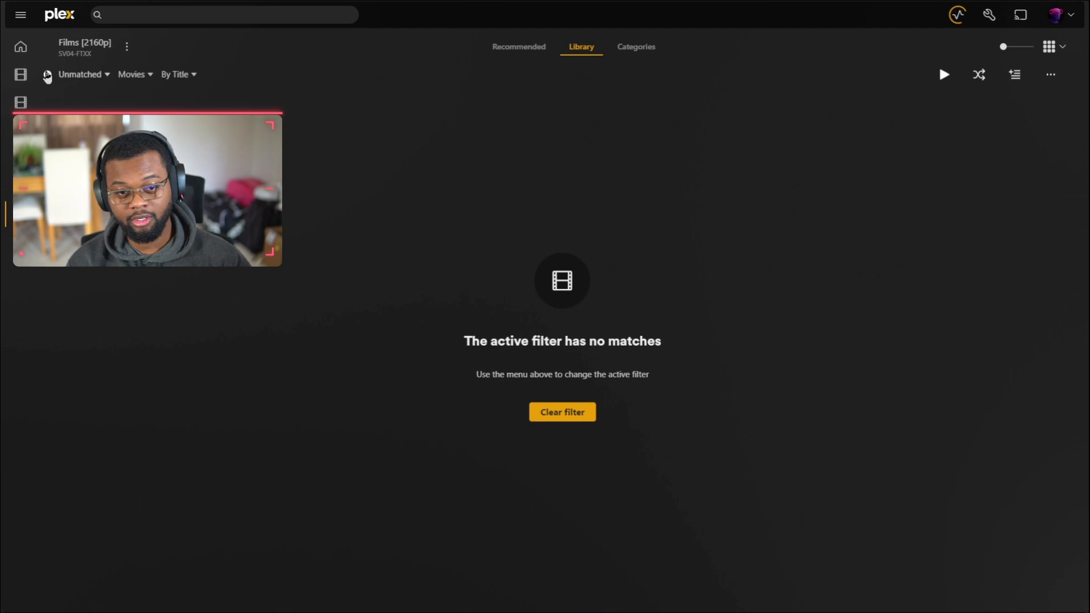
click(47, 75)
scroll(471, 352, down, 15)
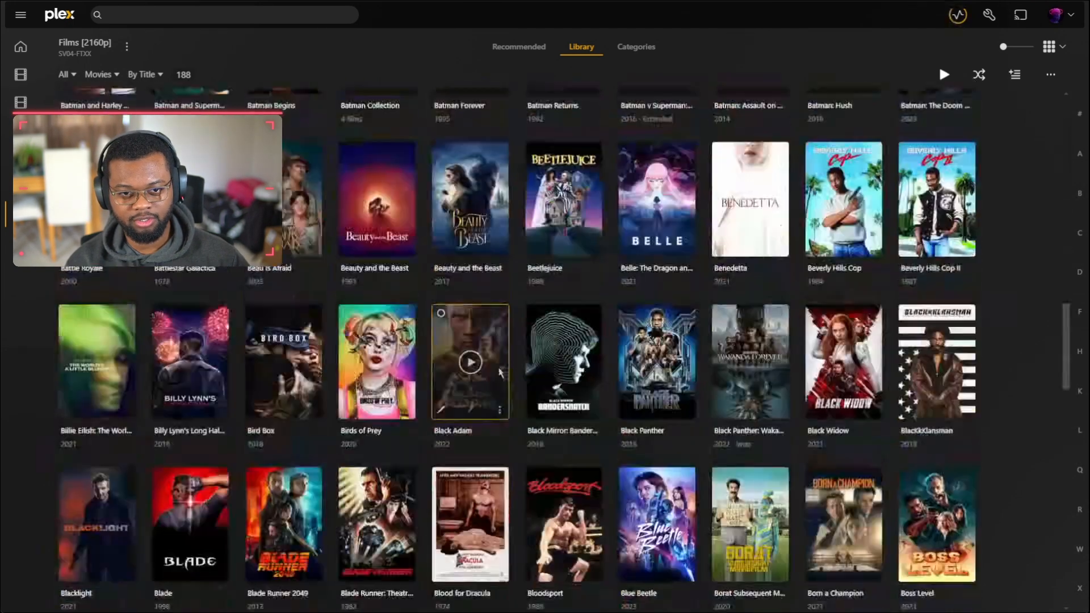
scroll(538, 355, up, 15)
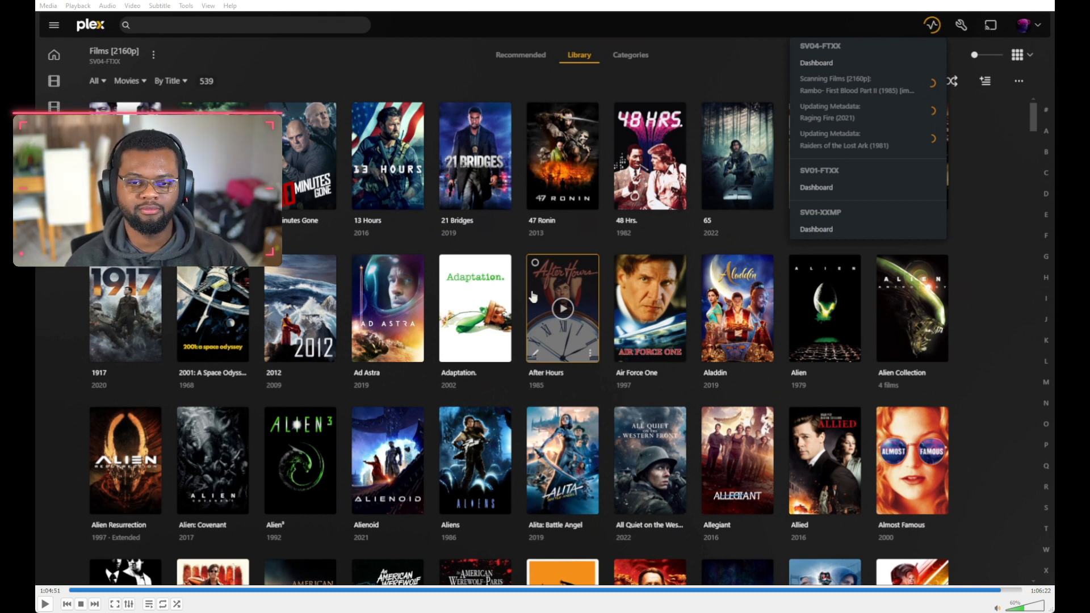
Step: Play the recording briefly, pause it and switch VLC to fullscreen
key(space)
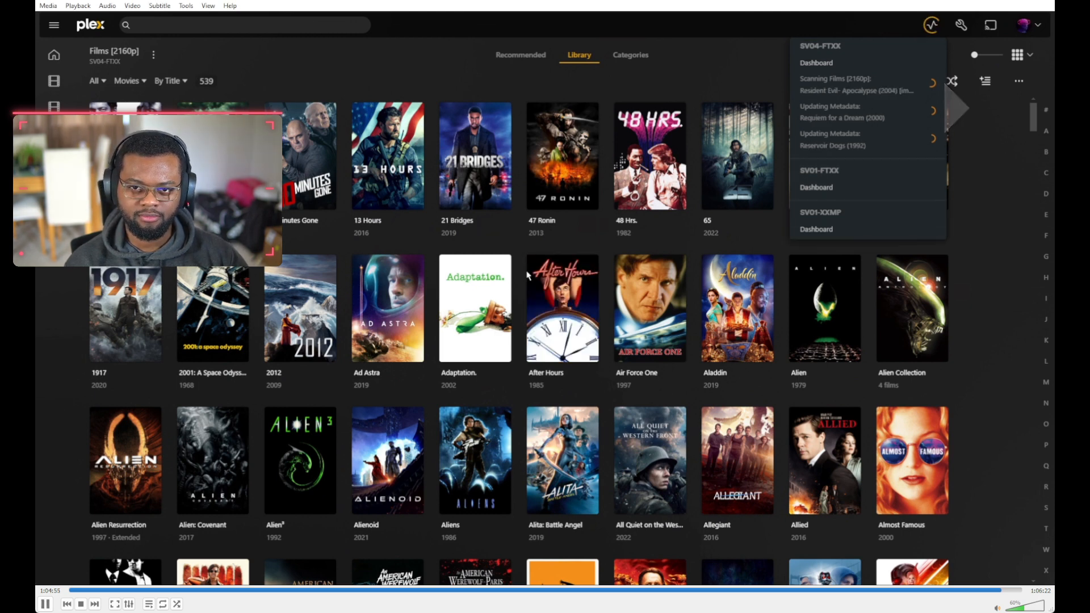
key(space)
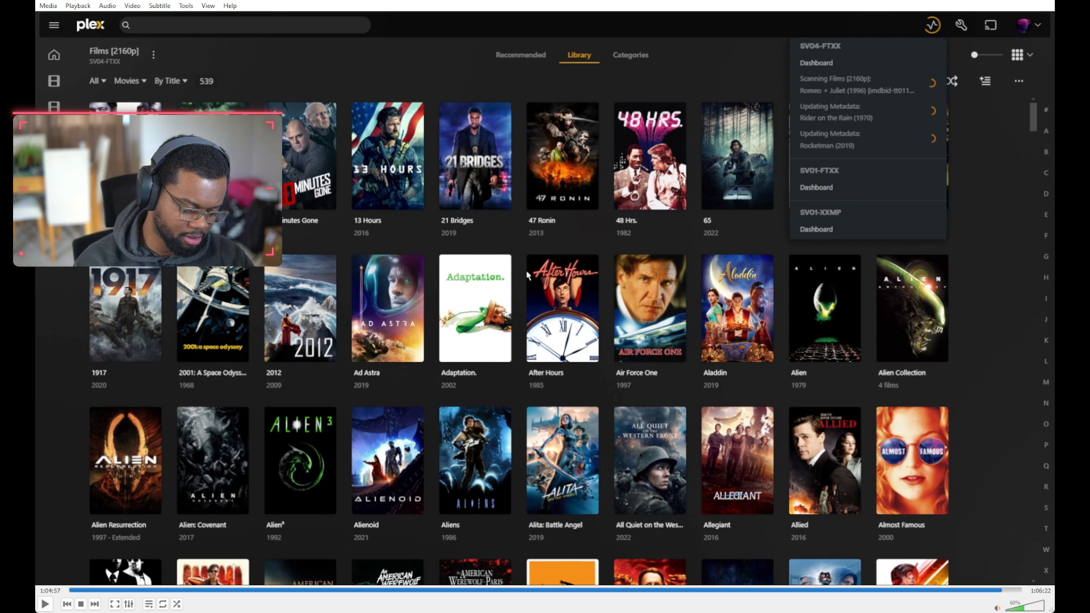
key(f)
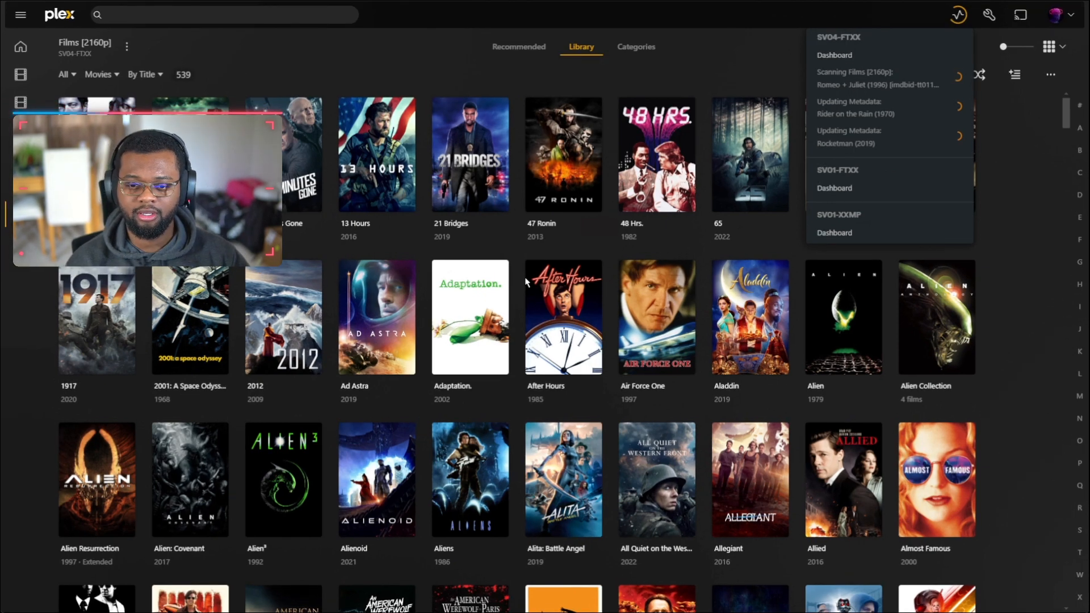